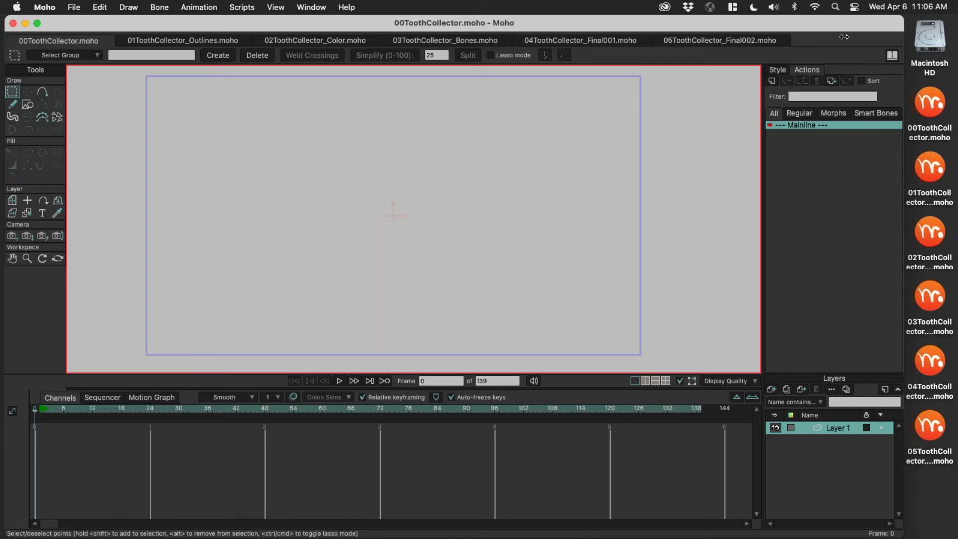
Step: Narrow the Moho window to uncover the desktop files, preview the Sketch02 image, and return to the Moho document
drag(904, 40, 786, 34)
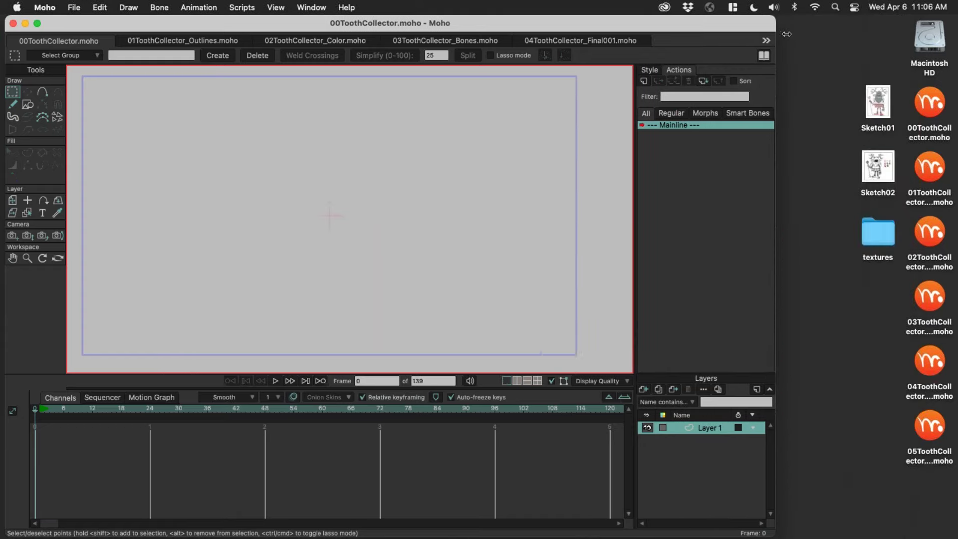
click(879, 164)
key(space)
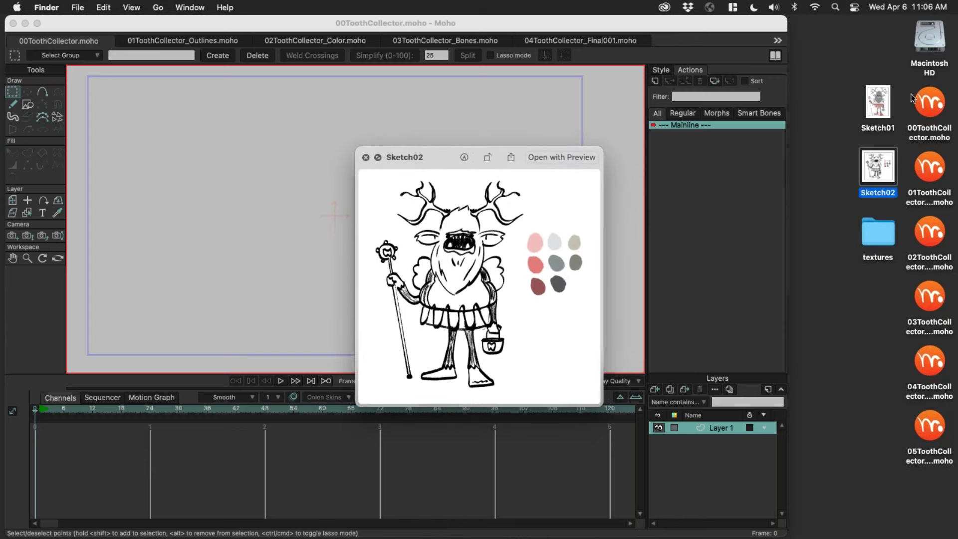
drag(434, 157, 417, 120)
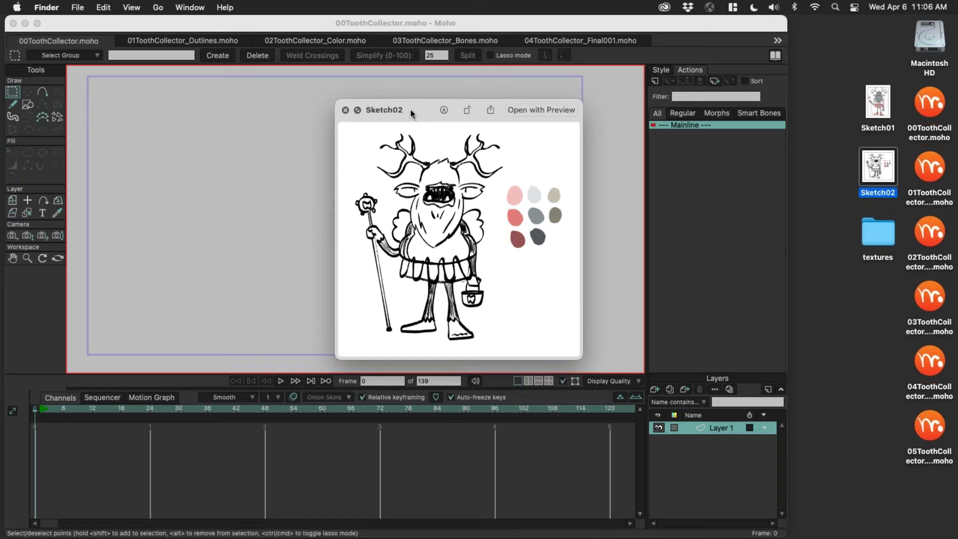
drag(410, 110, 414, 110)
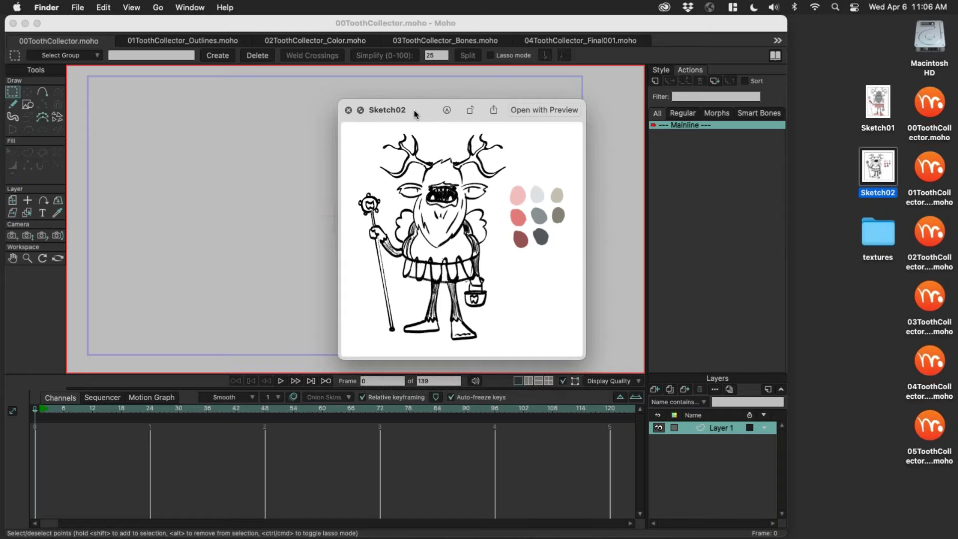
key(space)
click(382, 23)
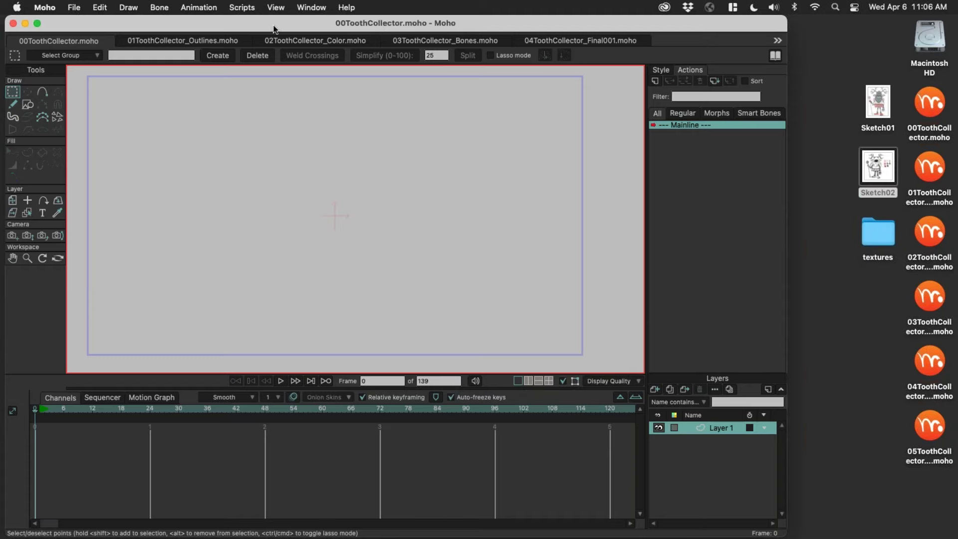
Step: Load Sketch02 from the Desktop as the document's tracing image
click(275, 7)
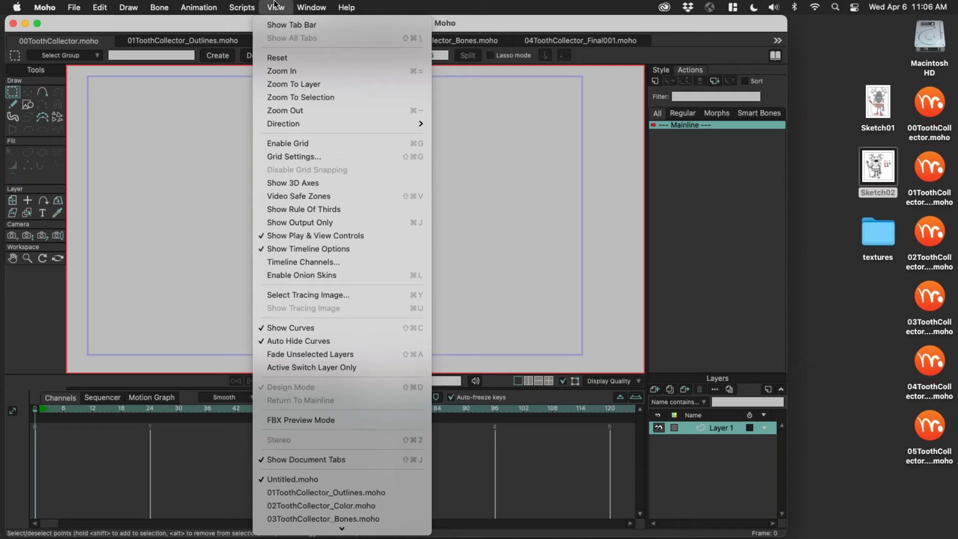
click(359, 298)
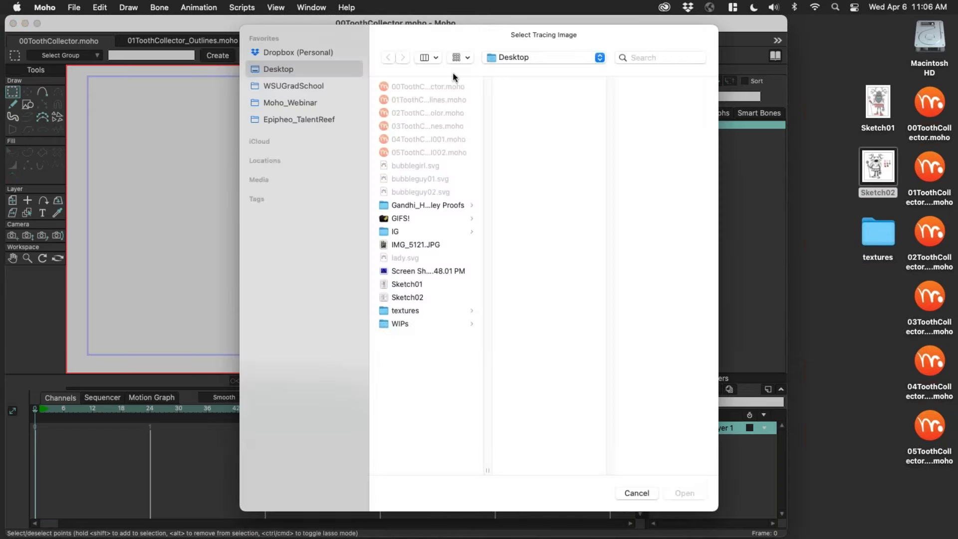
click(415, 297)
click(685, 493)
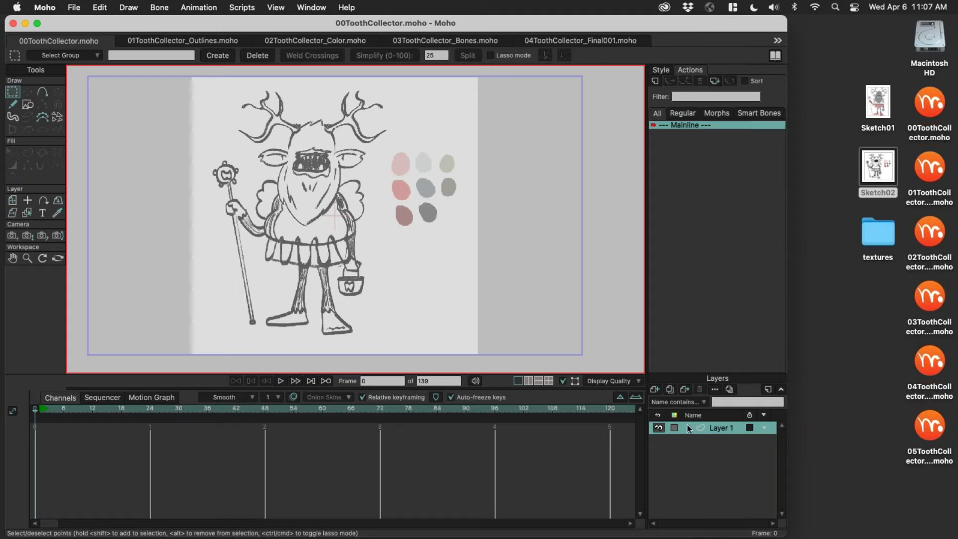
Step: Examine the character's parts in the tracing sketch up close, from the antlers and face down to the torso and bucket
mouse_move(344, 161)
mouse_down()
mouse_move(545, 130)
mouse_move(541, 161)
mouse_up()
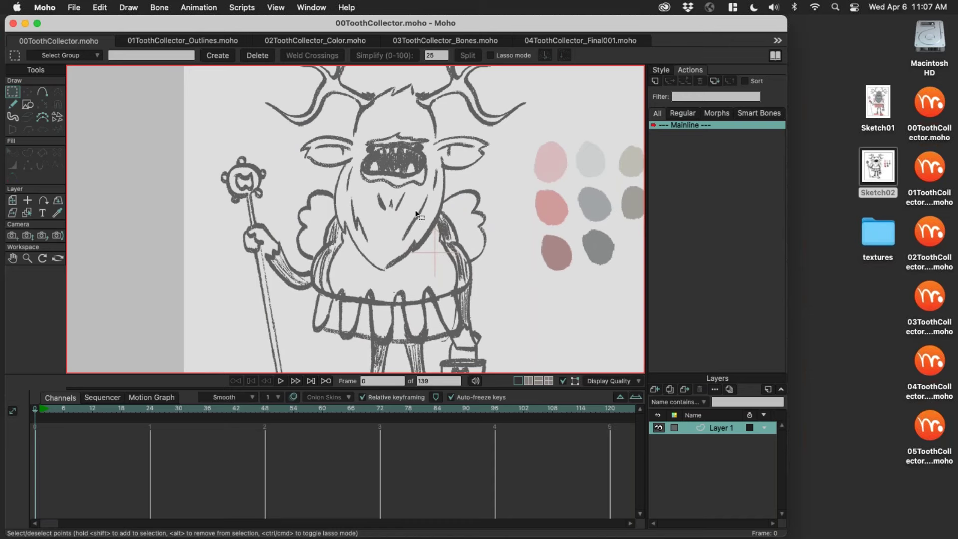
drag(425, 182, 413, 209)
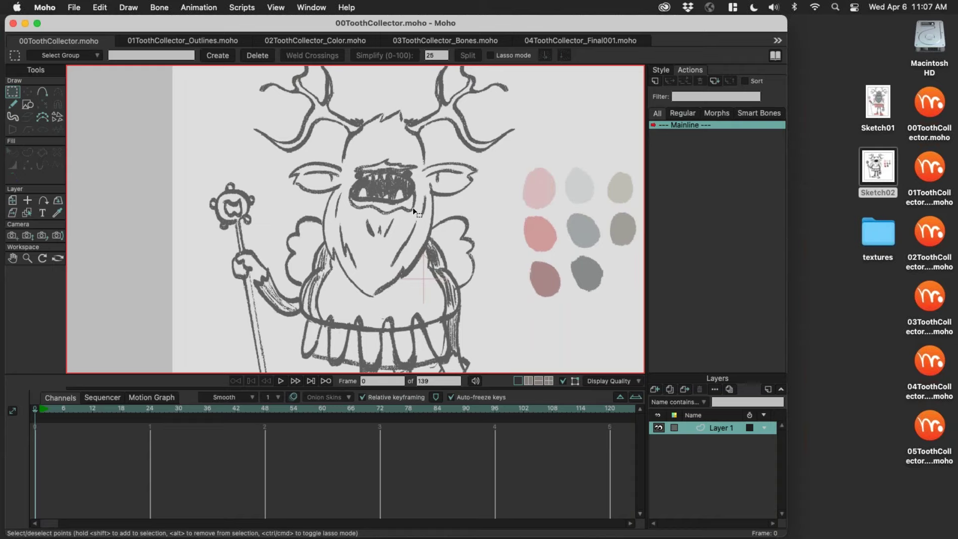
scroll(398, 283, down, 1)
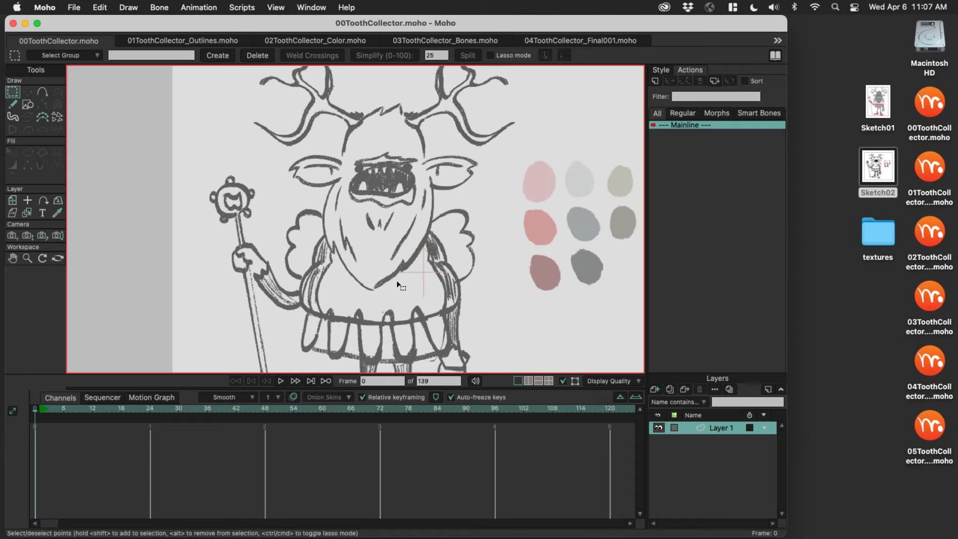
scroll(398, 284, down, 4)
scroll(398, 284, right, 4)
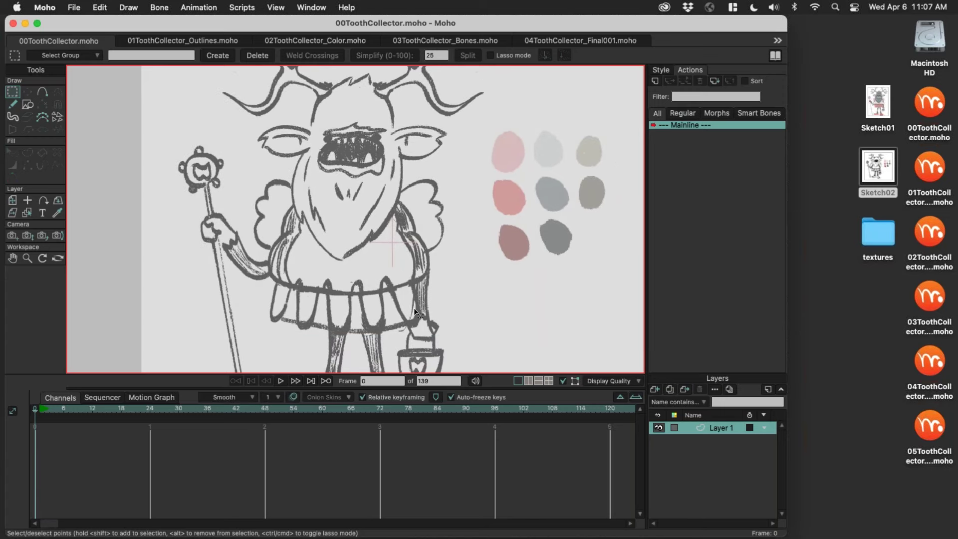
scroll(414, 312, down, 2)
scroll(415, 312, right, 1)
scroll(425, 283, down, 2)
scroll(425, 284, right, 1)
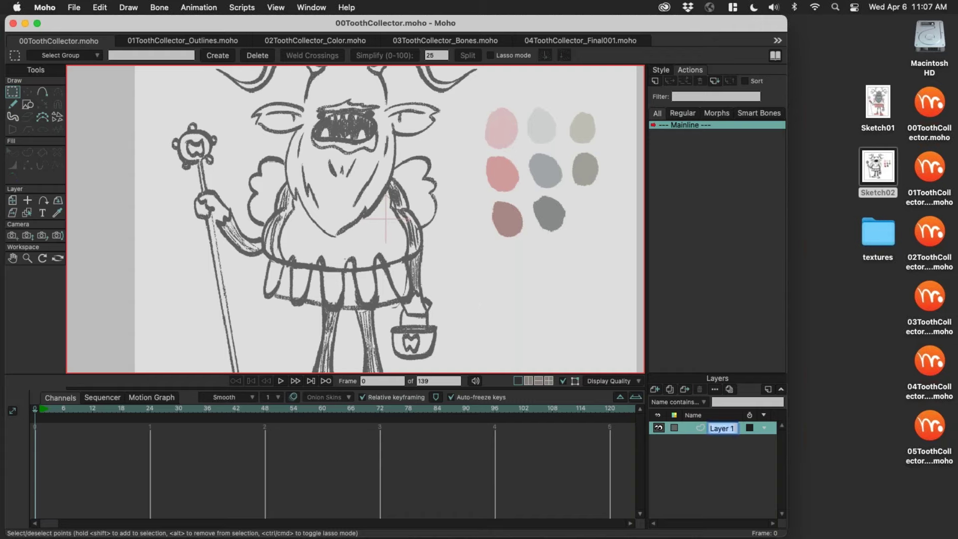
Step: Rename the Layer 1 vector layer as torso
text(torso)
key(Return)
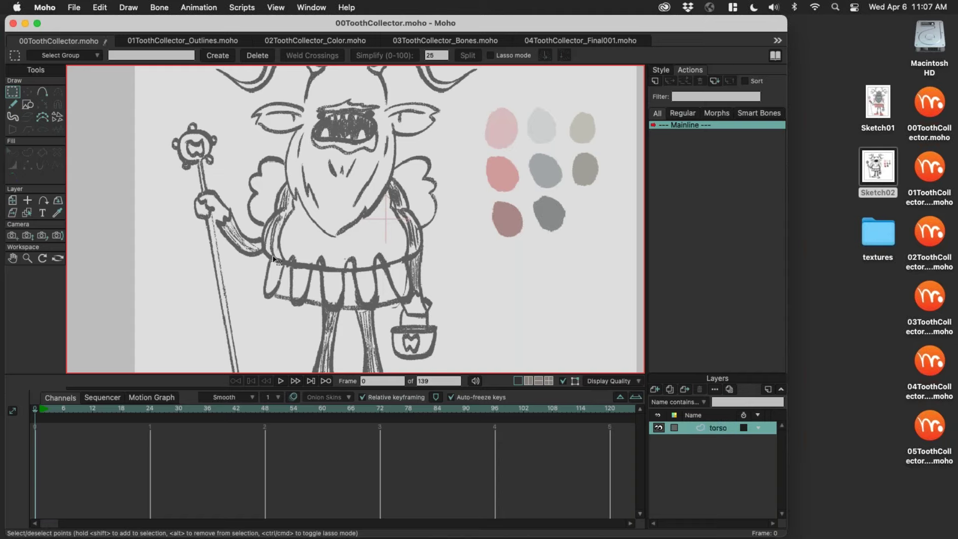
Step: Draw a closed six-point torso shape over the sketch with the Add Point tool, using a default stroke width of 2
click(44, 92)
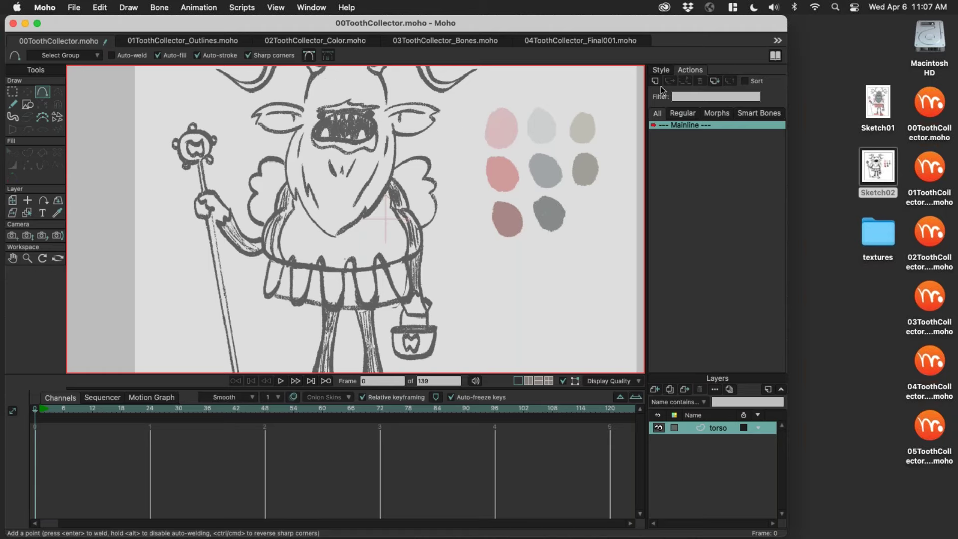
click(662, 70)
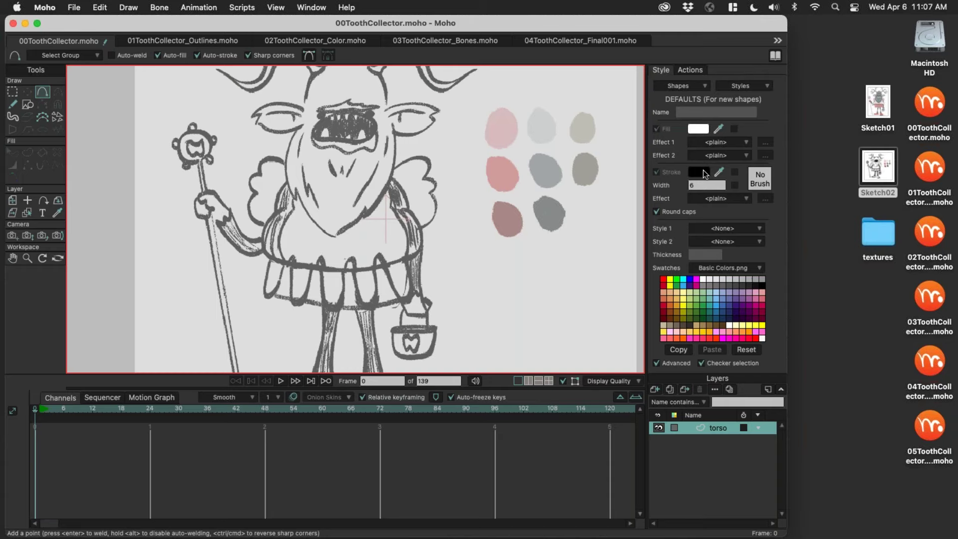
double_click(695, 186)
key(Return)
drag(348, 162, 273, 208)
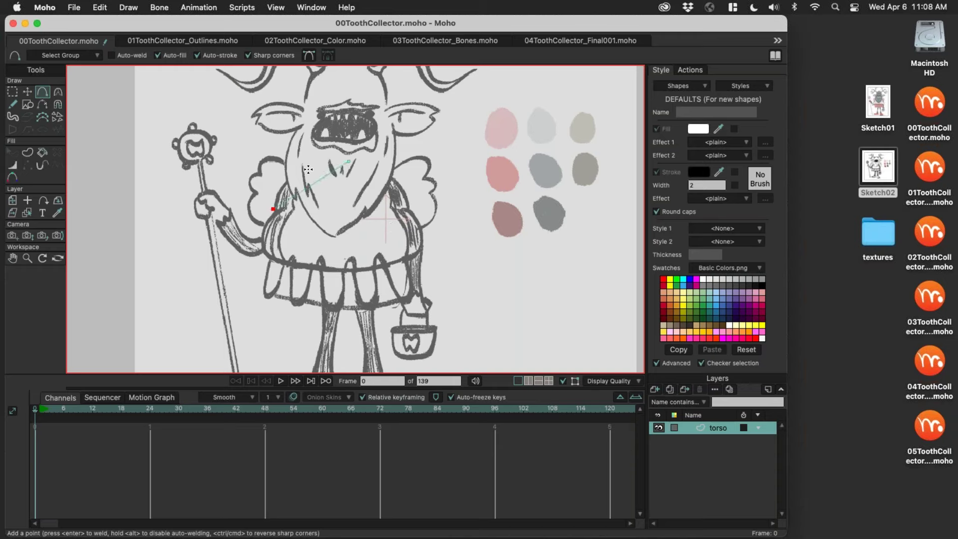
drag(273, 209, 349, 161)
key(Return)
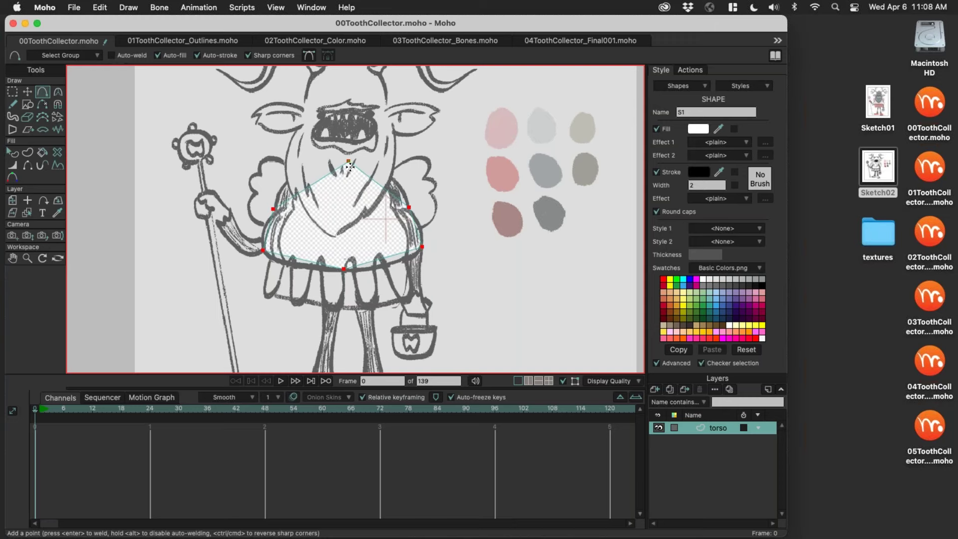
Step: Fine-tune the torso shape's top and side points against the sketch with the Transform Points tool
key(t)
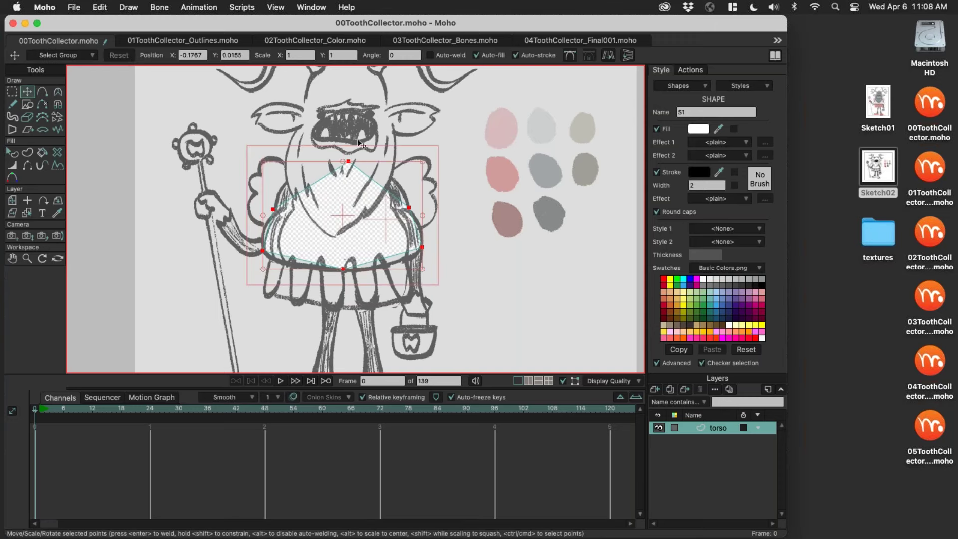
drag(348, 161, 345, 161)
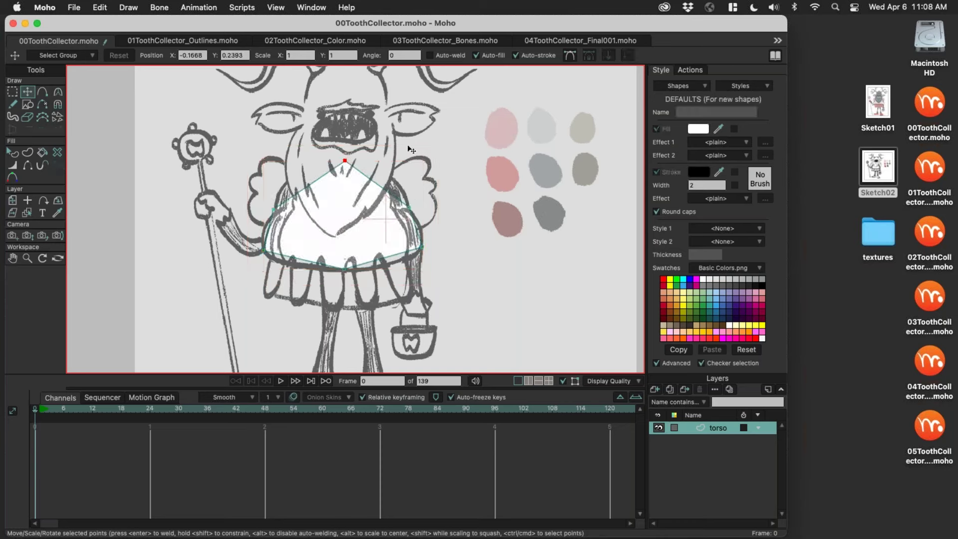
click(409, 207)
click(422, 247)
Step: Round the torso's top point with the Curvature tool and bend the curve handles at both lower corners to follow the sketch
click(60, 91)
click(344, 160)
drag(404, 157, 458, 158)
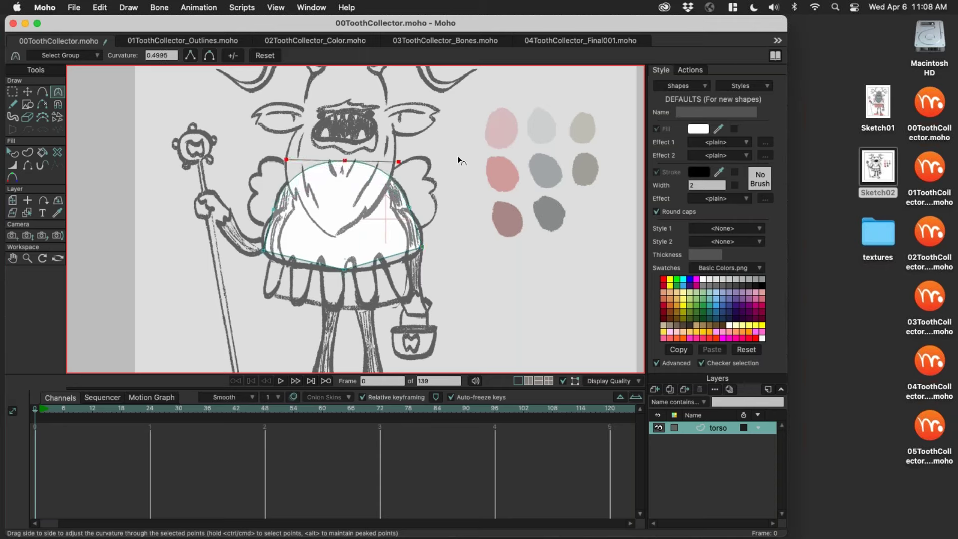
mouse_move(423, 246)
mouse_down()
mouse_move(463, 226)
mouse_move(415, 266)
mouse_move(428, 232)
mouse_up()
drag(412, 266, 411, 267)
drag(264, 250, 255, 238)
drag(269, 262, 277, 272)
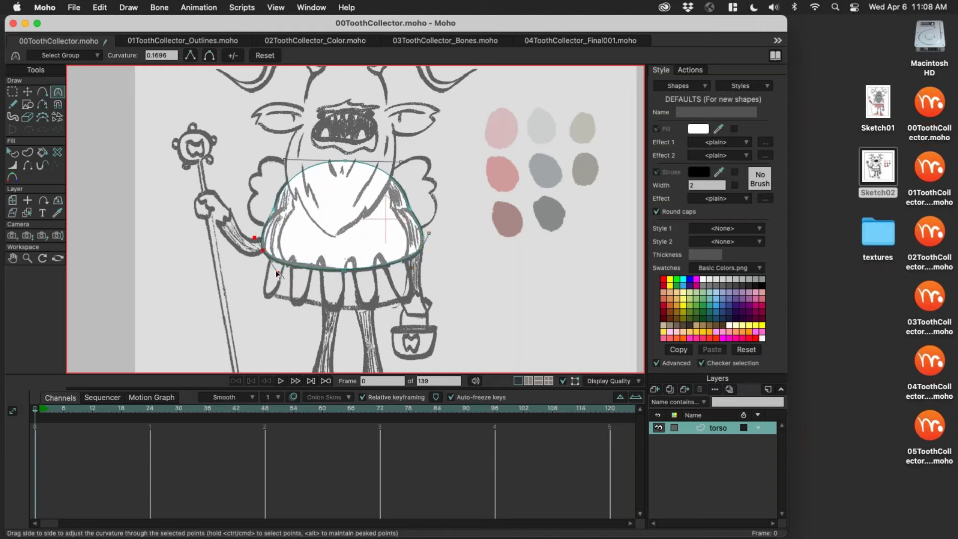
click(273, 208)
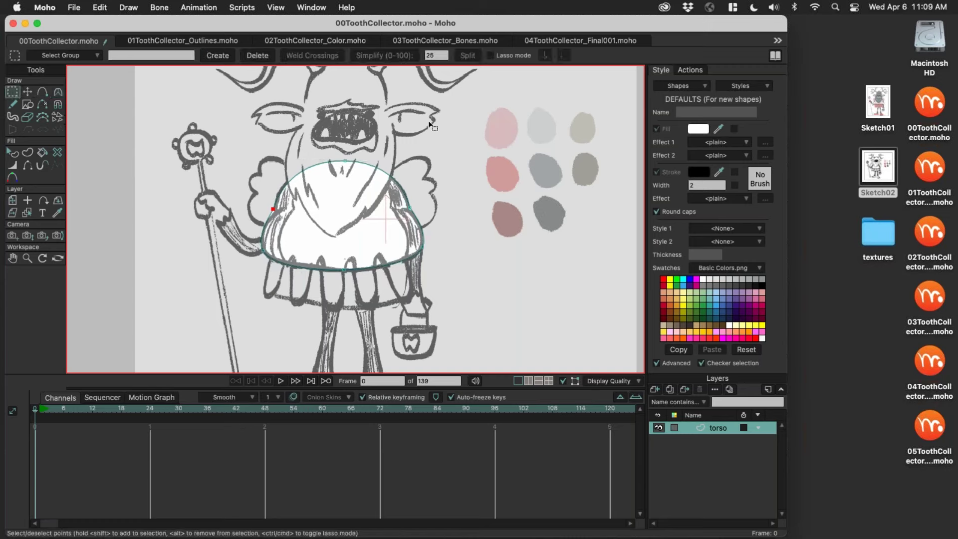
Step: Duplicate the torso shape in place, narrow the copy from both sides, and lower its two bottom corner points onto the hem
double_click(364, 168)
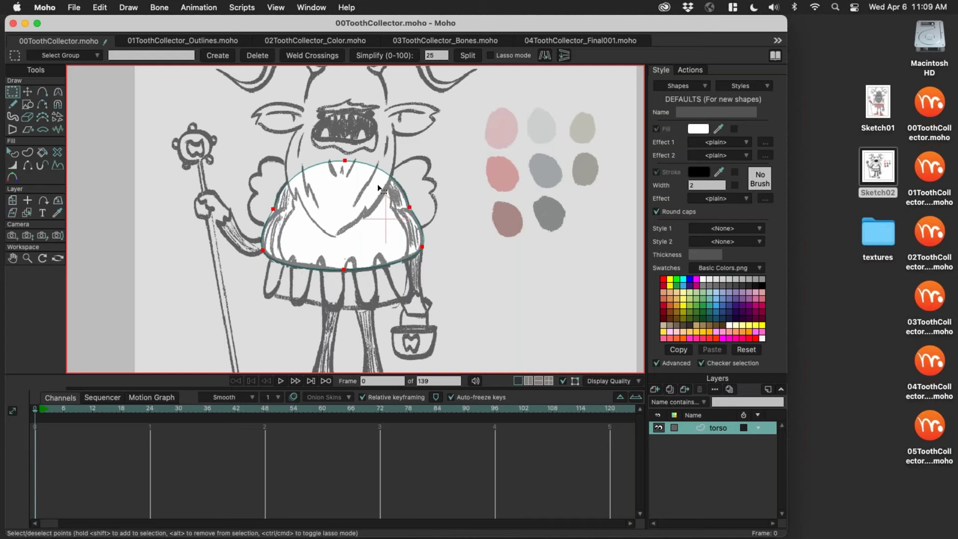
key(t)
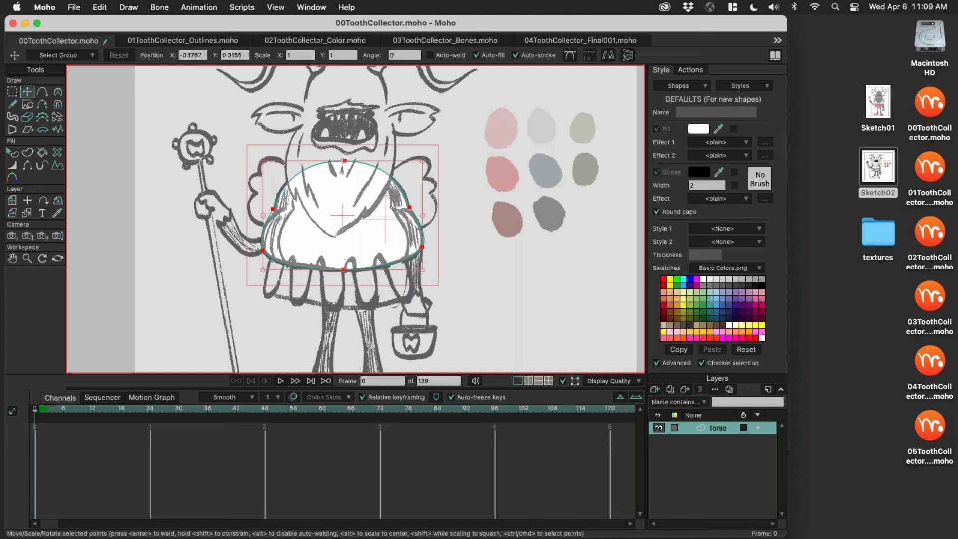
drag(423, 215, 401, 215)
drag(268, 215, 291, 216)
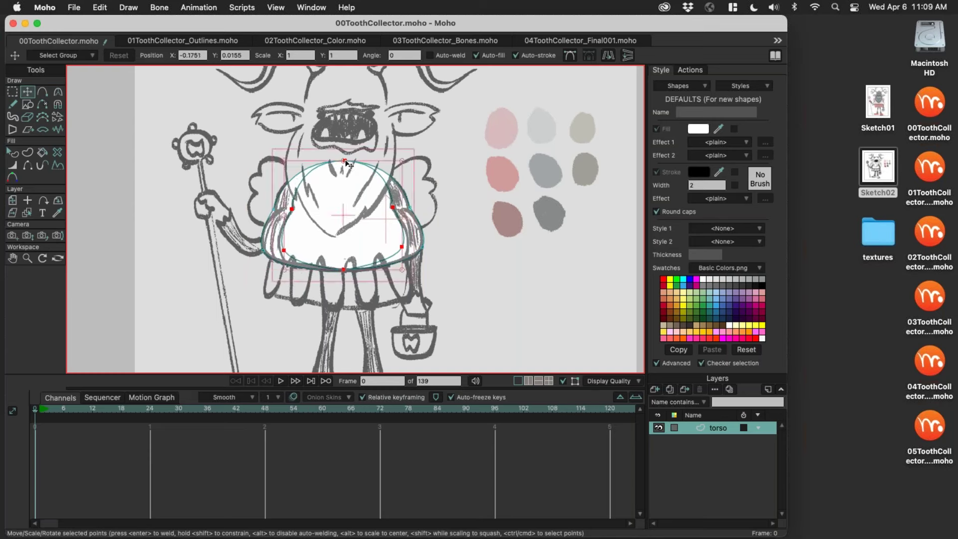
drag(284, 250, 284, 259)
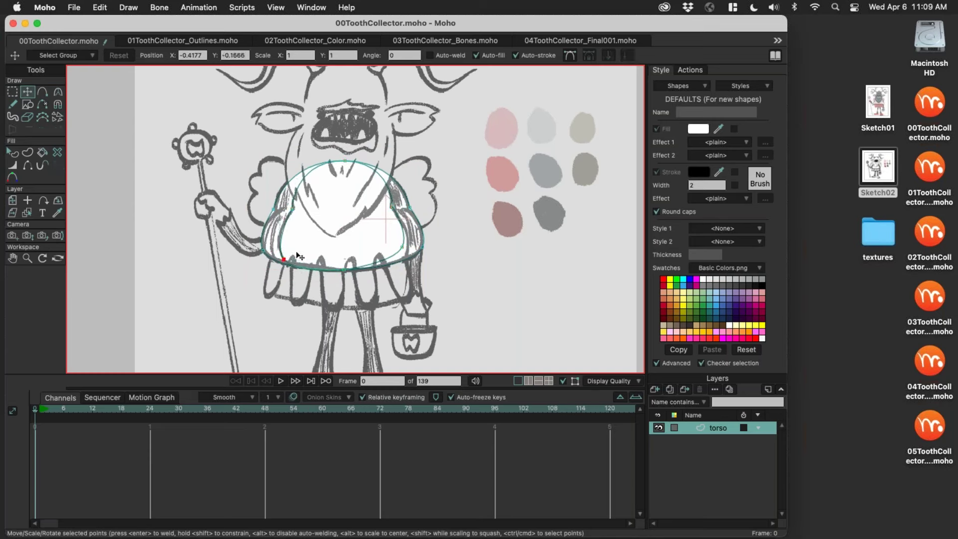
drag(402, 247, 406, 254)
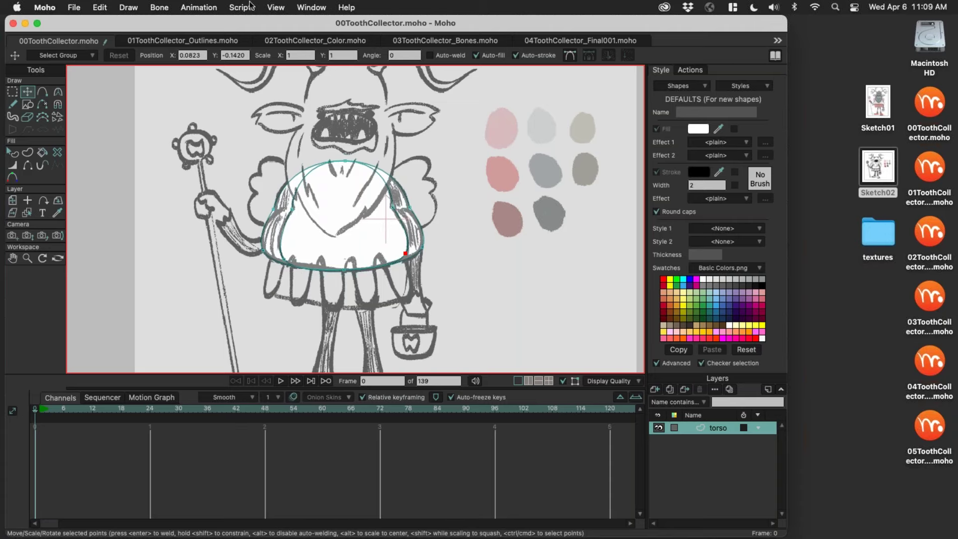
click(275, 7)
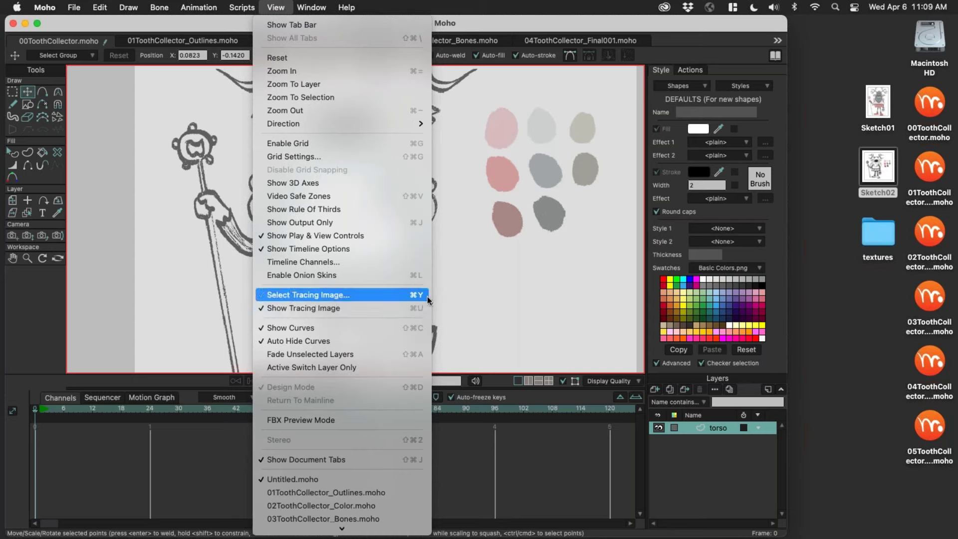
click(488, 29)
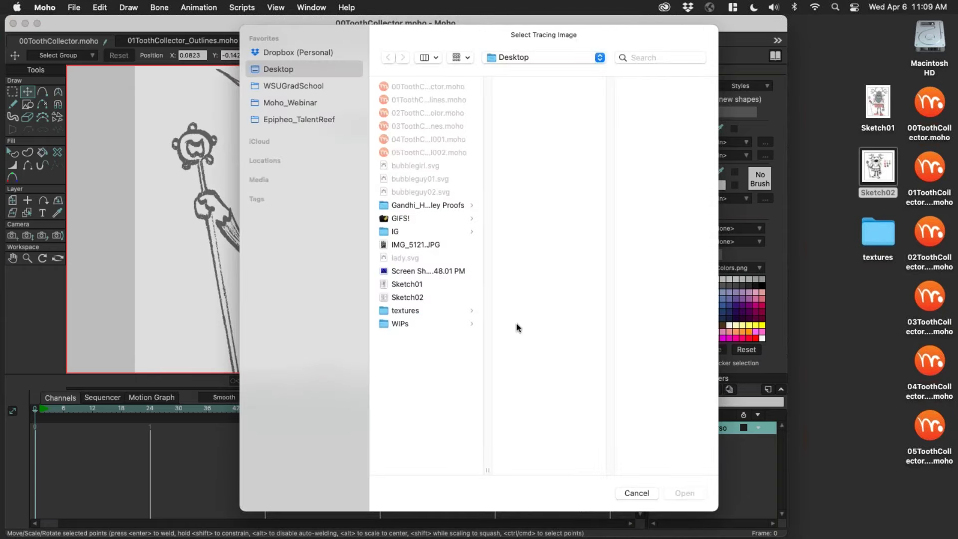
click(636, 493)
Step: Hide the tracing image to check the torso shapes alone, and show it again
click(279, 7)
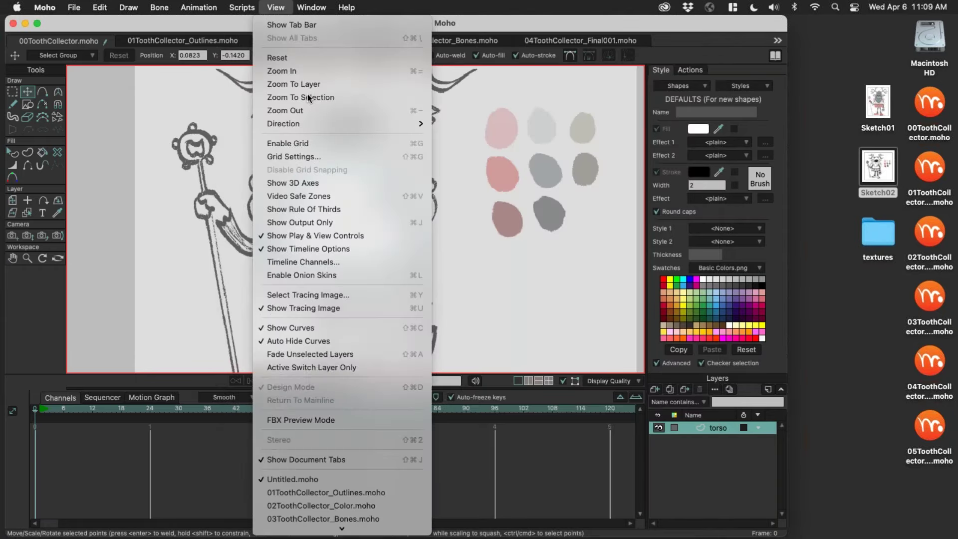
click(357, 306)
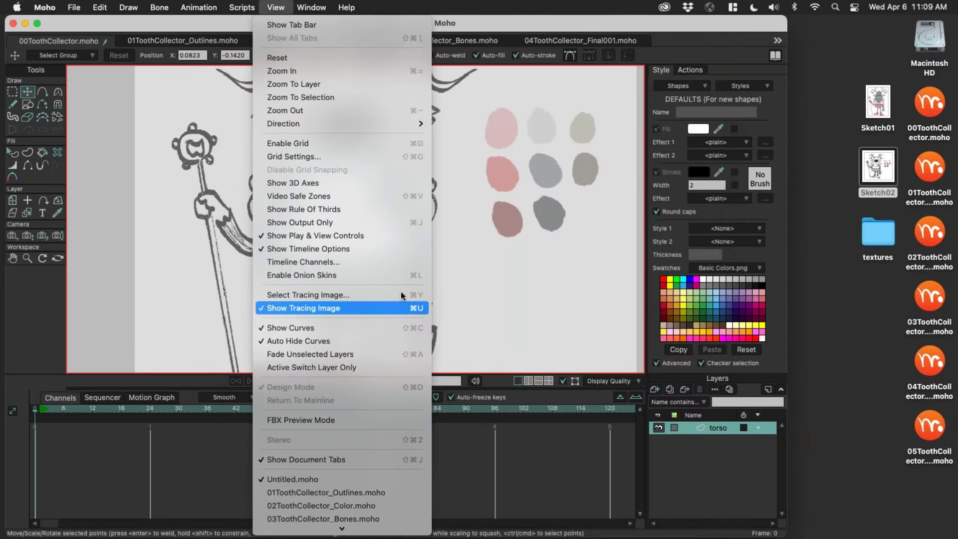
key(super+y)
key(super+y)
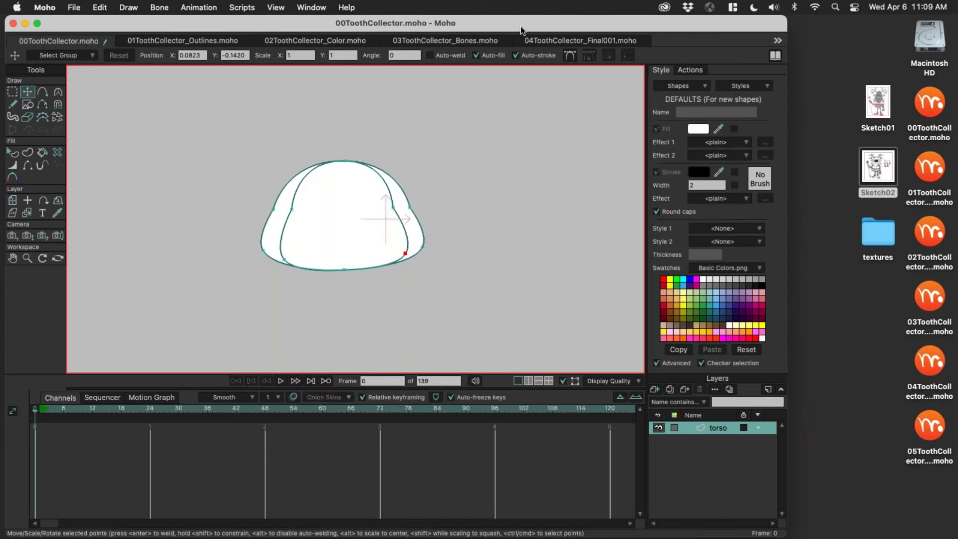
key(super+y)
key(super+y)
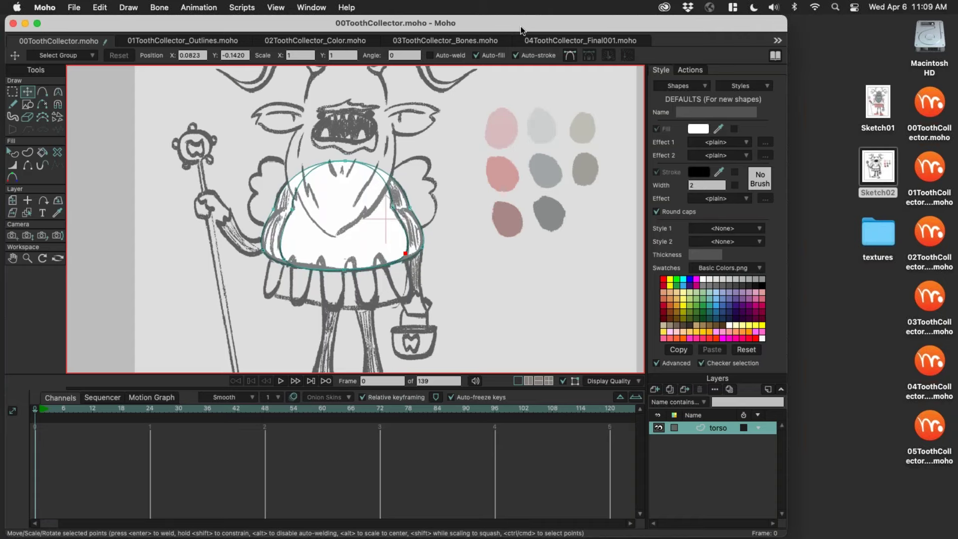
Step: Add a new vector layer named "wing" above the torso layer
click(655, 390)
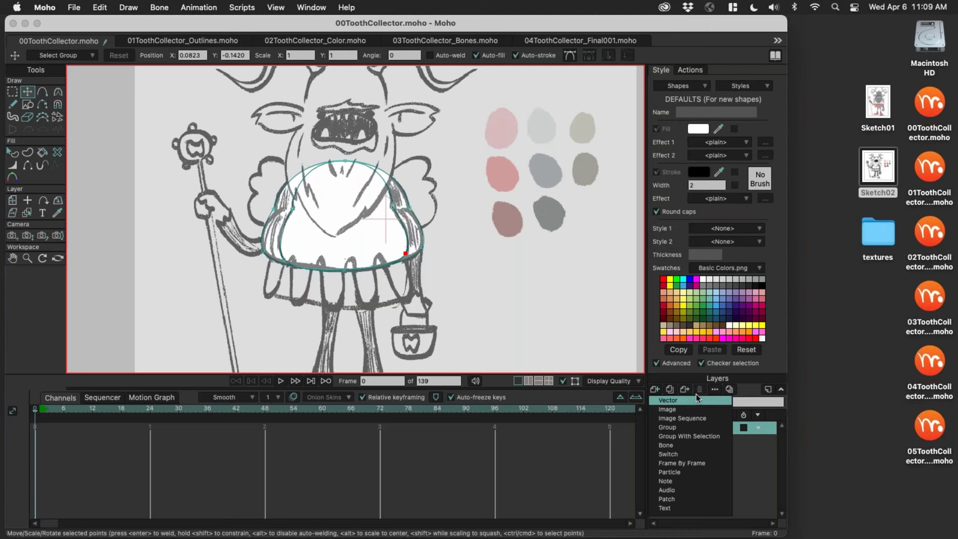
click(695, 399)
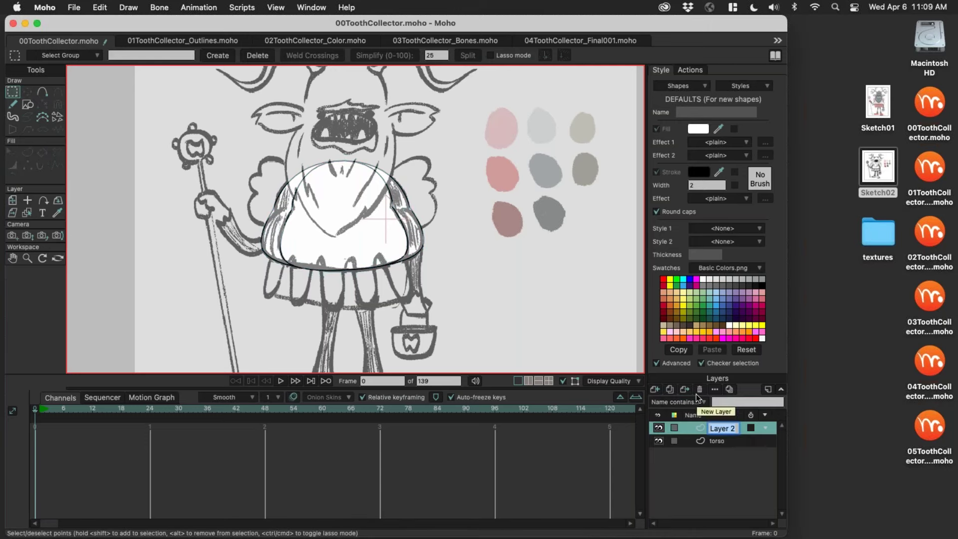
text(wing)
key(Return)
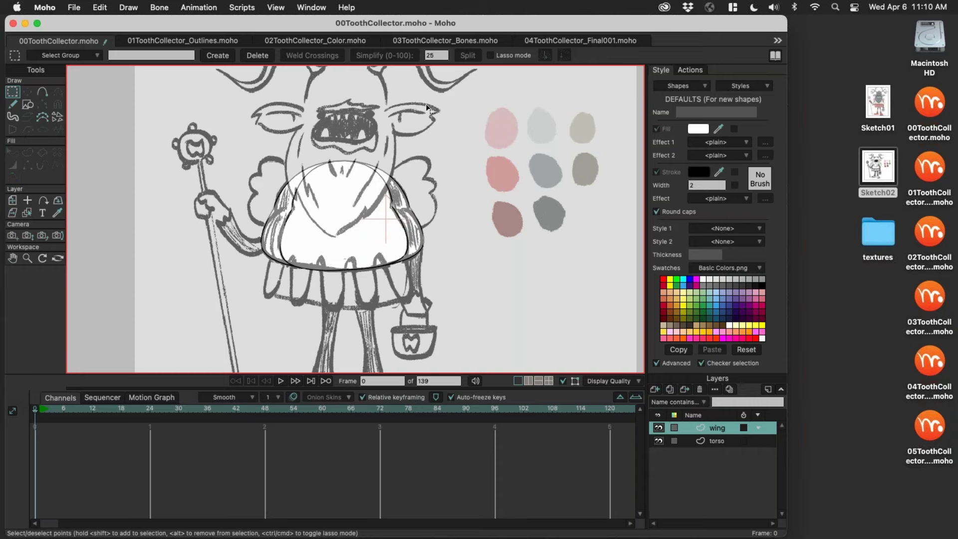
Step: Trace the sketch's right-hand wing as a closed shape with the Add Point tool, placing points at the lobe tips and notches
scroll(406, 133, up, 5)
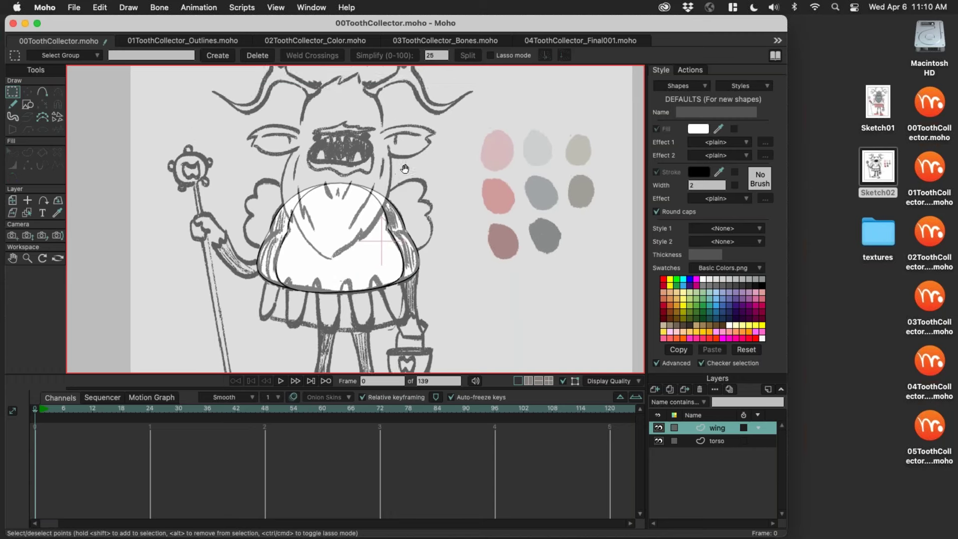
scroll(389, 174, down, 10)
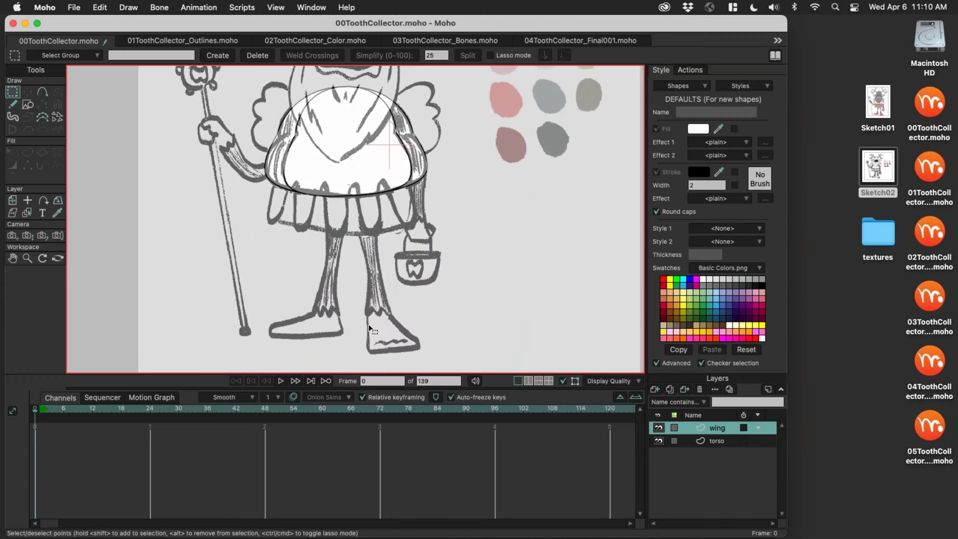
scroll(452, 190, up, 6)
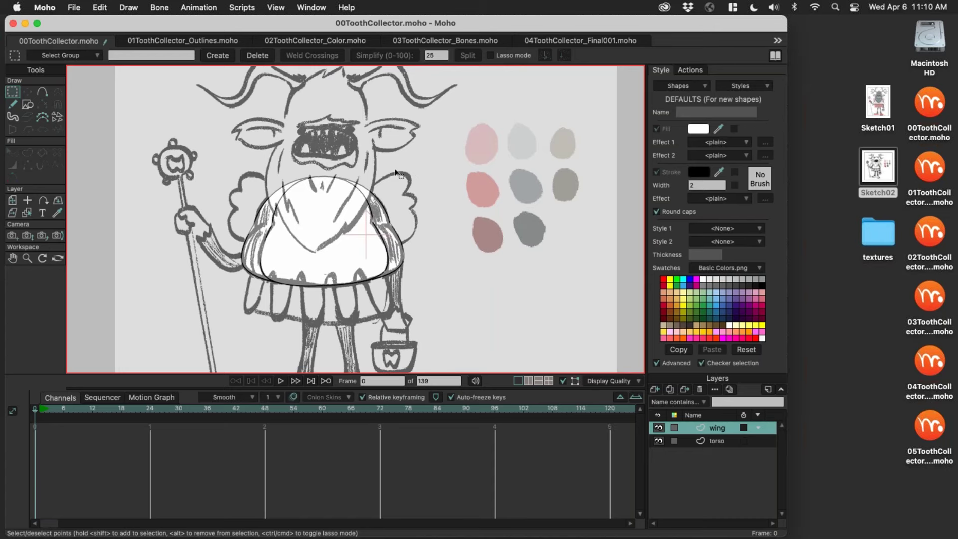
scroll(434, 209, down, 2)
scroll(428, 205, left, 2)
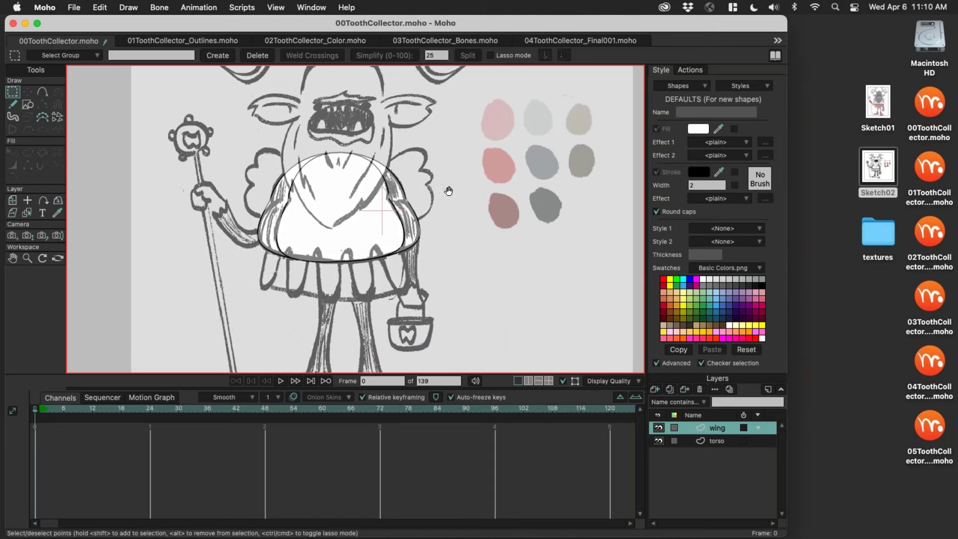
key(a)
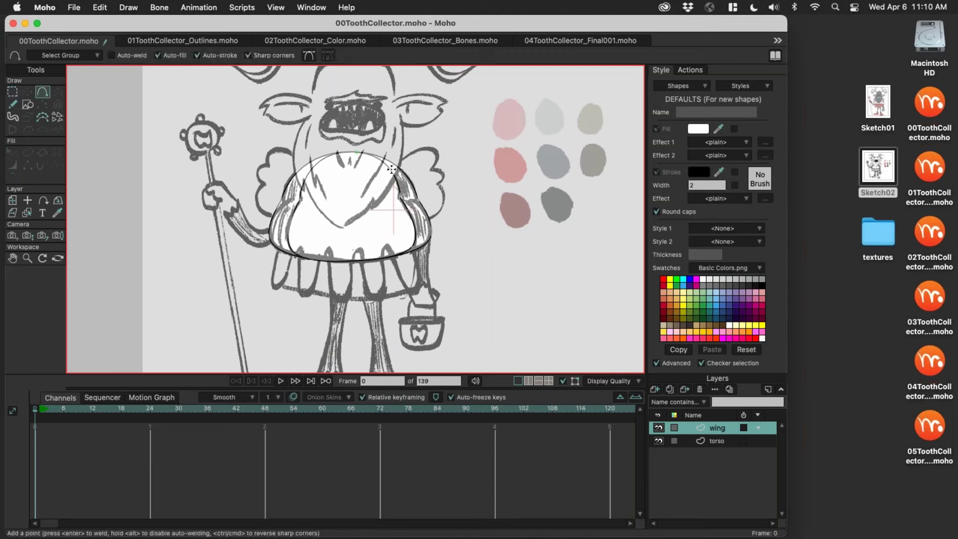
mouse_move(382, 180)
mouse_down()
mouse_move(425, 148)
mouse_move(437, 157)
mouse_move(439, 183)
mouse_up()
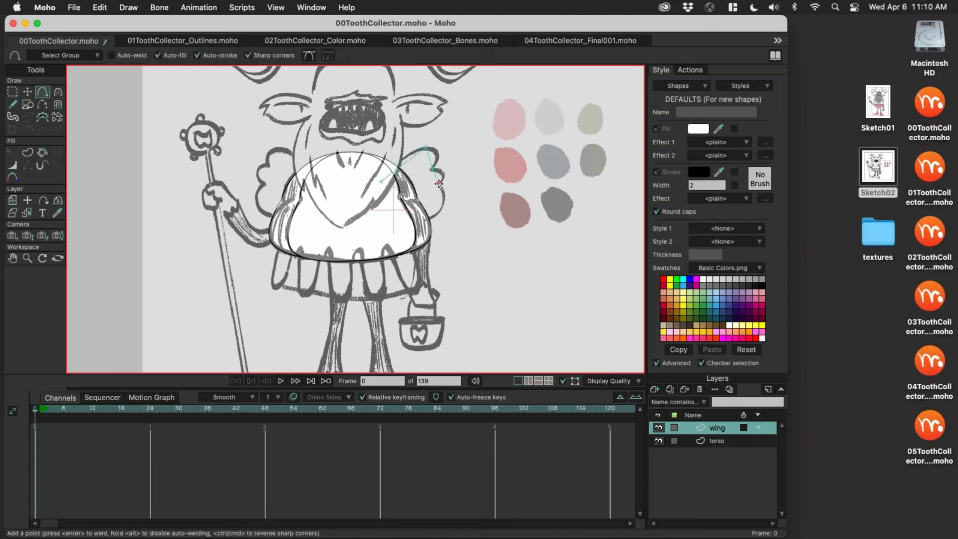
click(441, 204)
click(421, 224)
click(395, 227)
click(382, 181)
key(Return)
Step: Select the wing's three outer lobe points and round them with the Curvature tool to match the sketch
scroll(419, 187, up, 2)
drag(467, 155, 475, 152)
scroll(474, 151, up, 2)
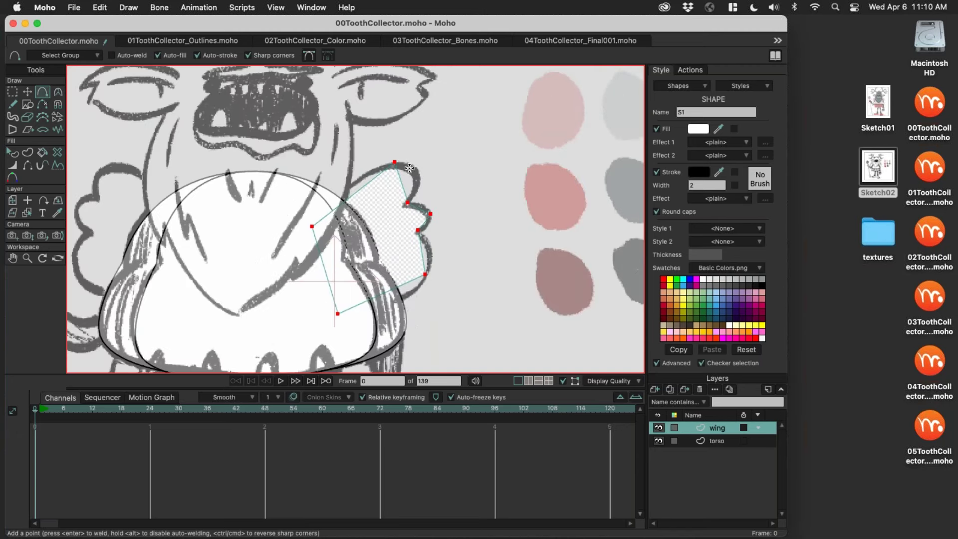
key(g)
click(394, 162)
shift+click(430, 213)
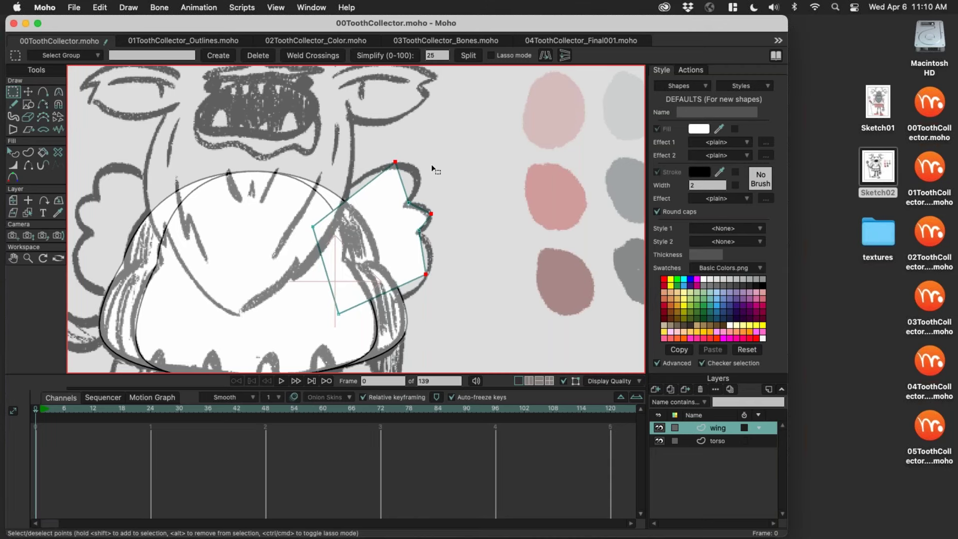
key(c)
drag(400, 161, 594, 100)
drag(402, 164, 404, 163)
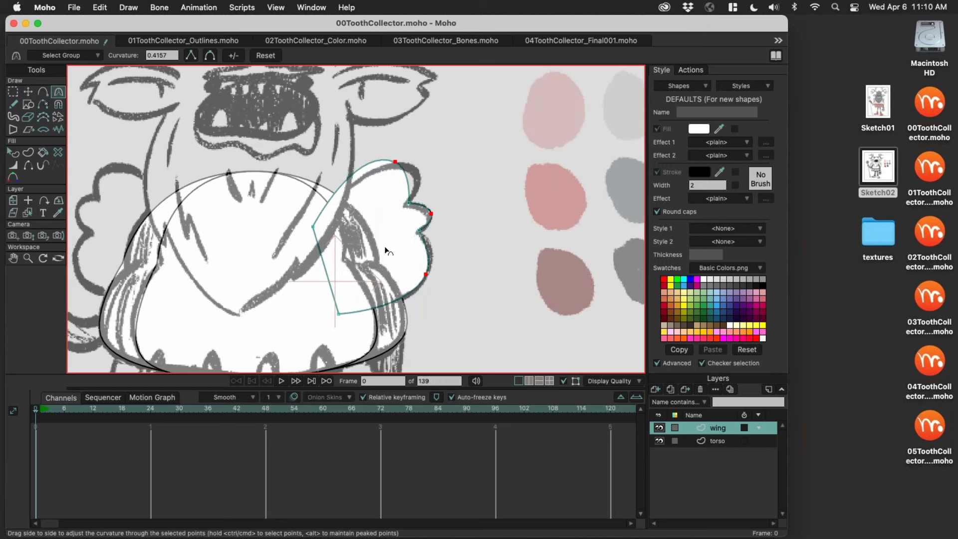
Step: Draw three short feather lines inside the wing with the Add Point tool and stroke them with the Paint Bucket
key(a)
drag(337, 253, 384, 206)
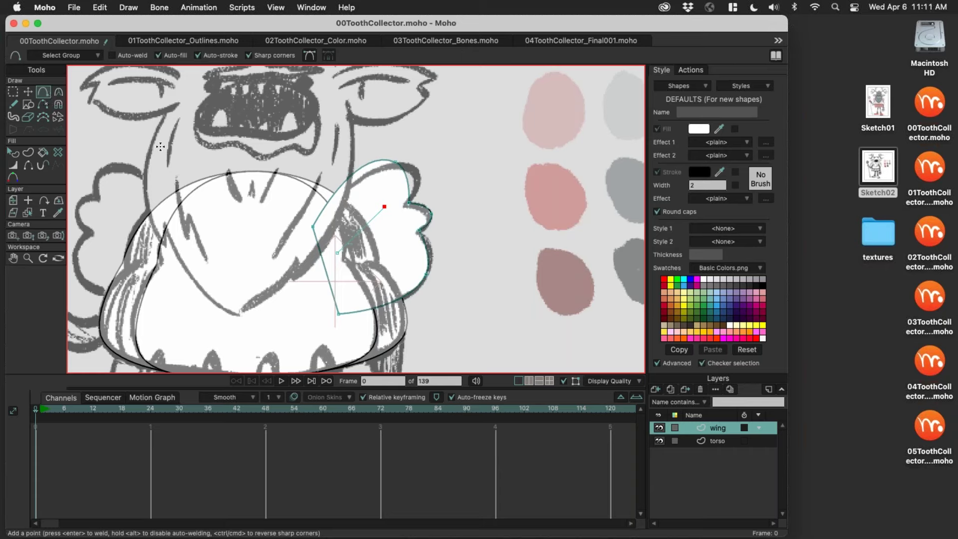
click(44, 153)
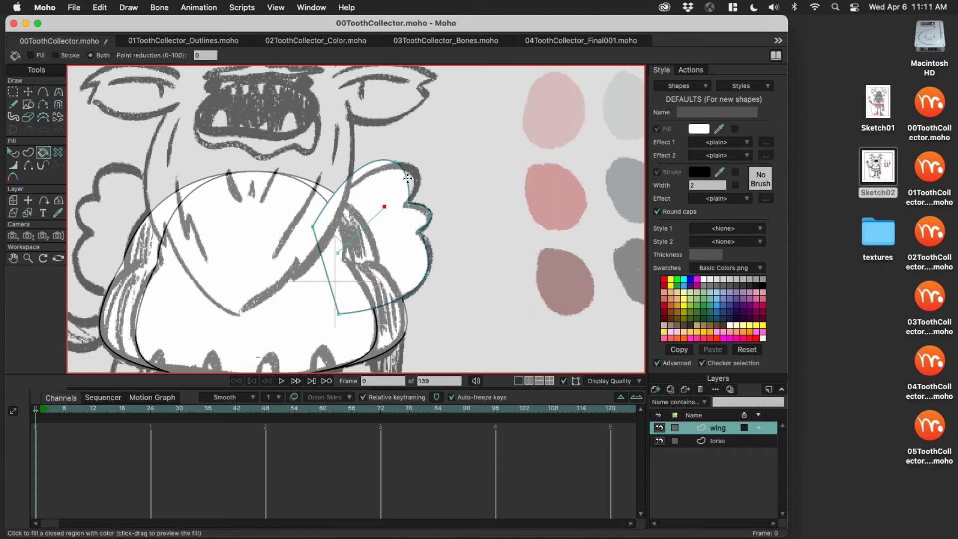
click(376, 217)
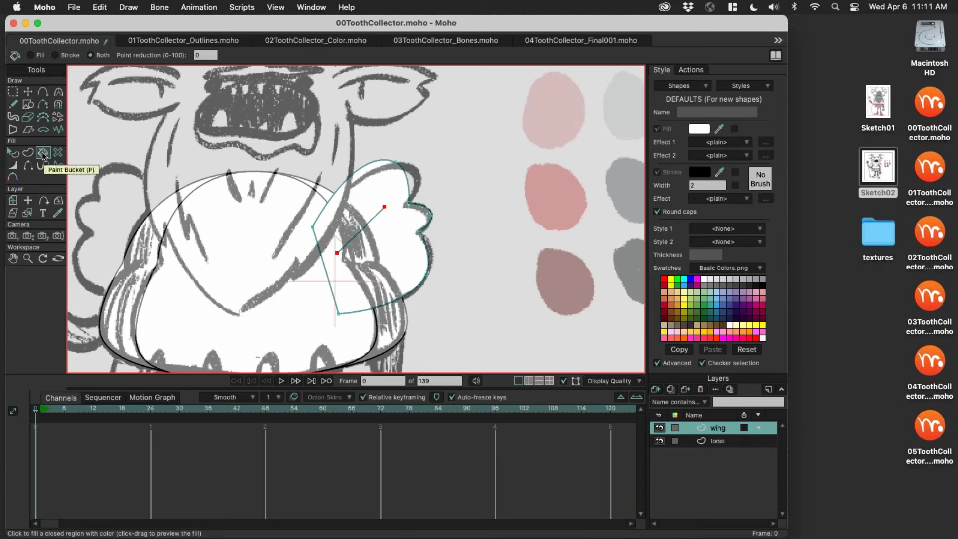
key(a)
drag(346, 260, 397, 233)
drag(358, 270, 402, 255)
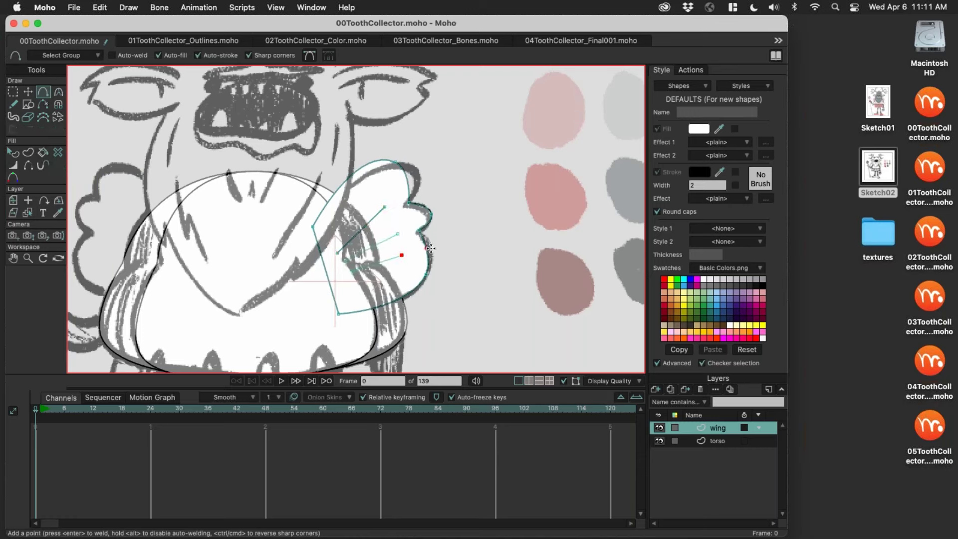
key(p)
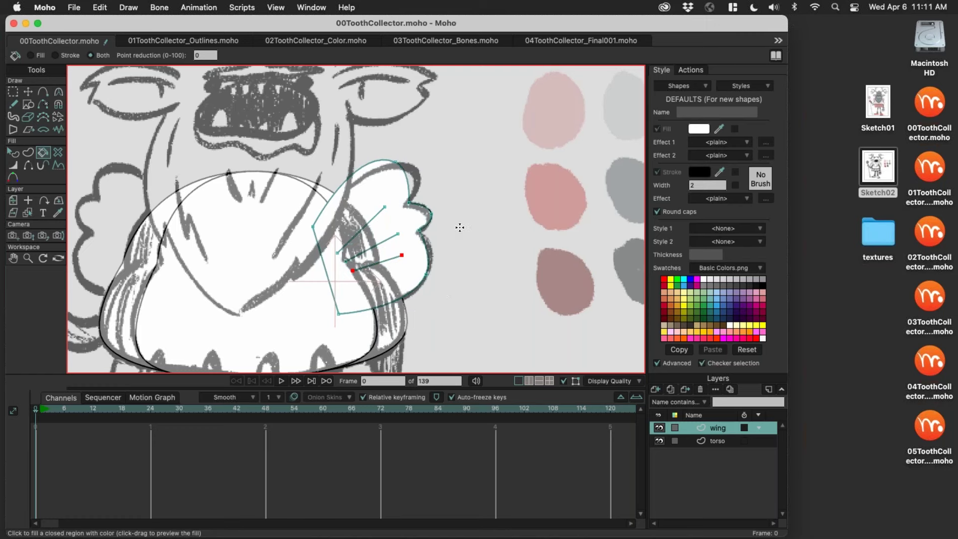
Step: Move the wing layer below the torso layer so the wing sits behind the body
drag(468, 202, 516, 147)
scroll(472, 212, down, 3)
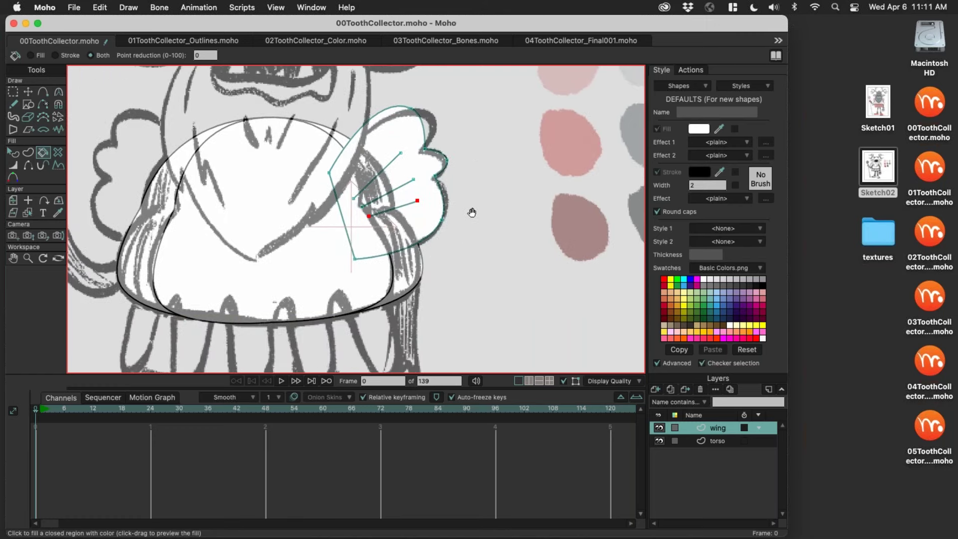
drag(439, 259, 449, 279)
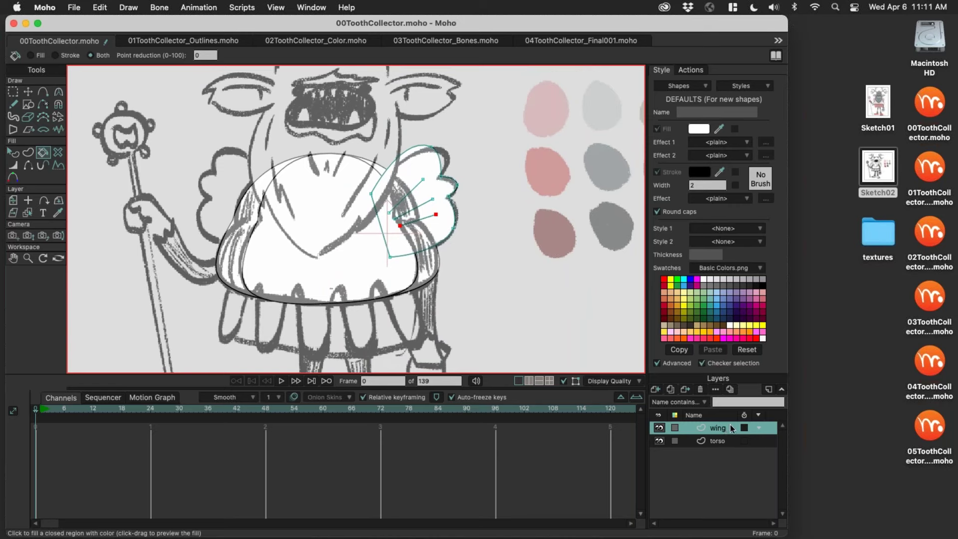
drag(730, 431, 732, 454)
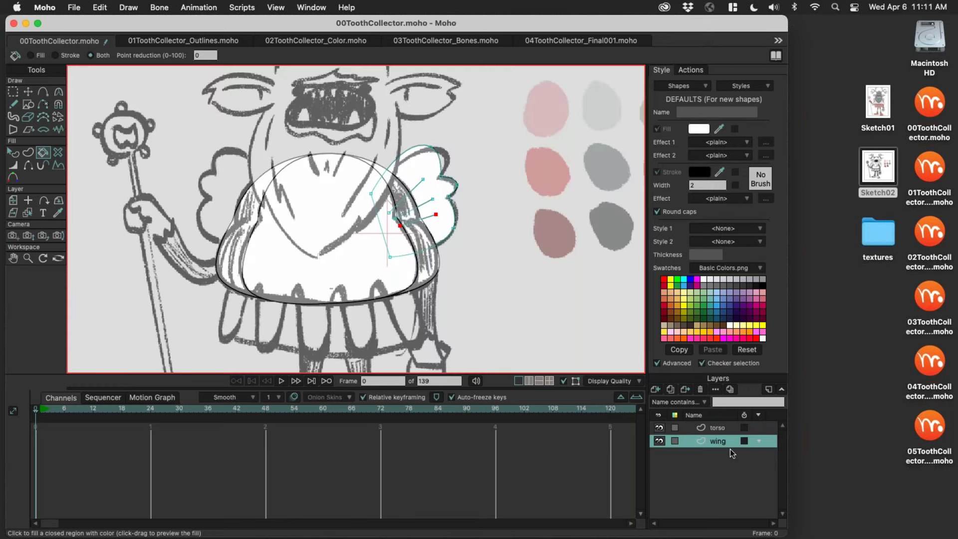
Step: Rename the wing layer as "rwing"
double_click(718, 441)
click(729, 442)
click(712, 441)
text(r)
key(Return)
Step: Duplicate the rwing layer and name the copy "lwing"
click(672, 389)
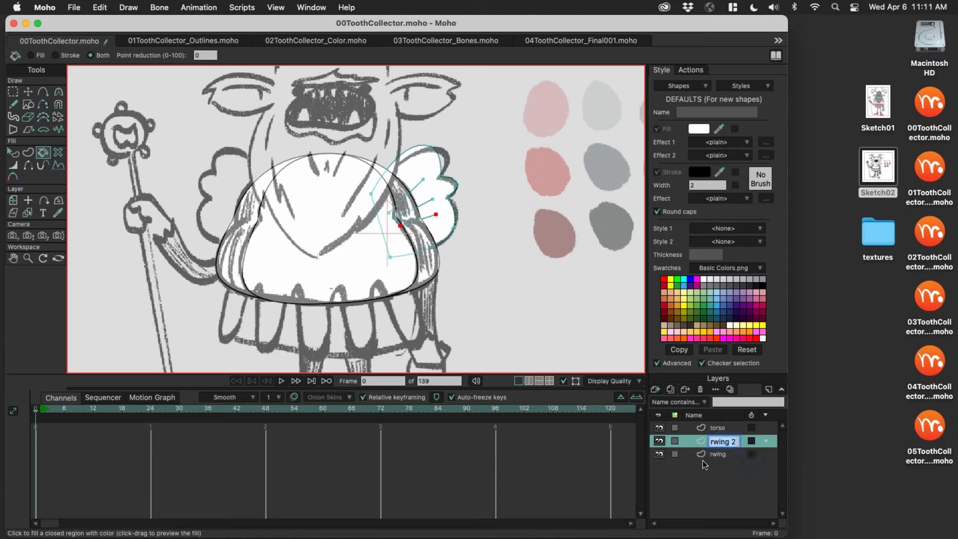
key(BackSpace)
text(lwing)
key(Return)
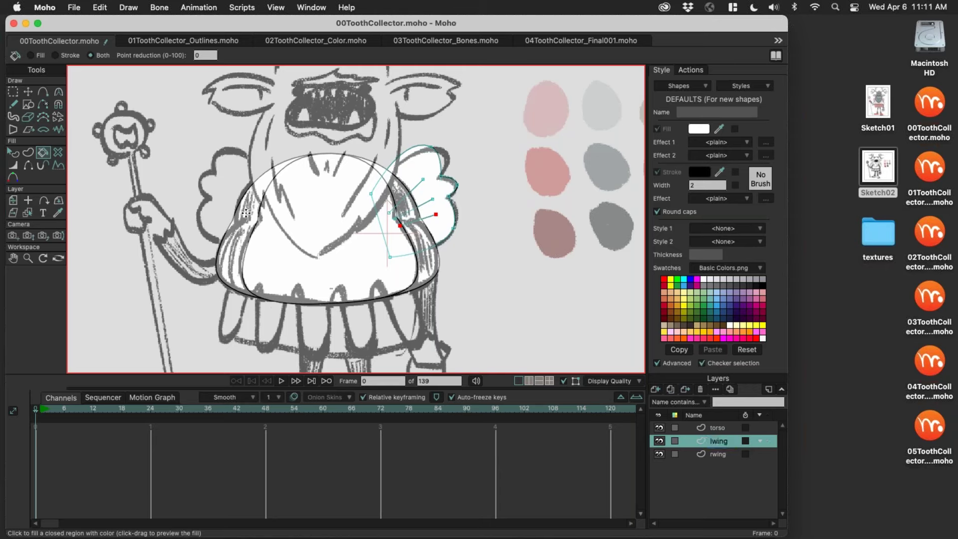
Step: Select all points of the lwing shape, flip them horizontally, and move them onto the sketch's opposite wing
click(13, 92)
drag(344, 115, 494, 305)
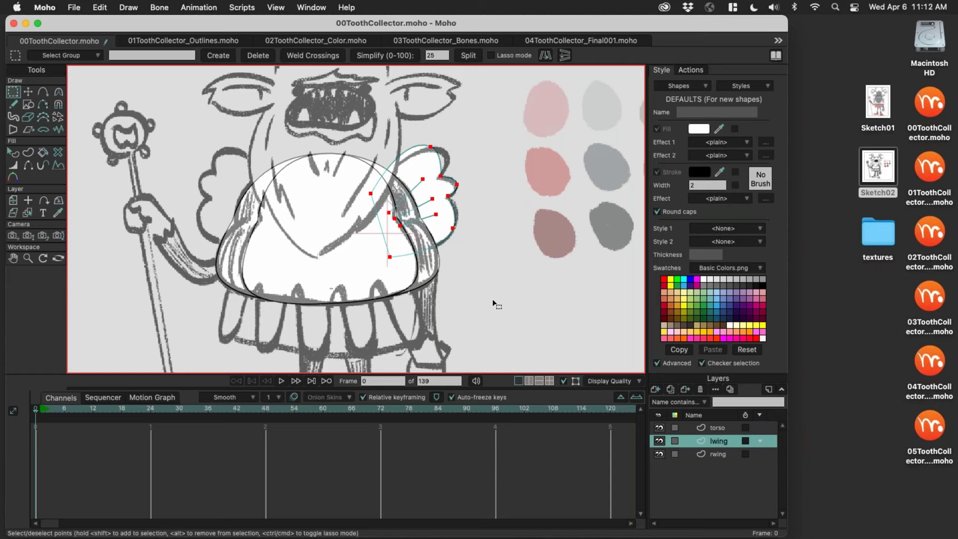
click(546, 56)
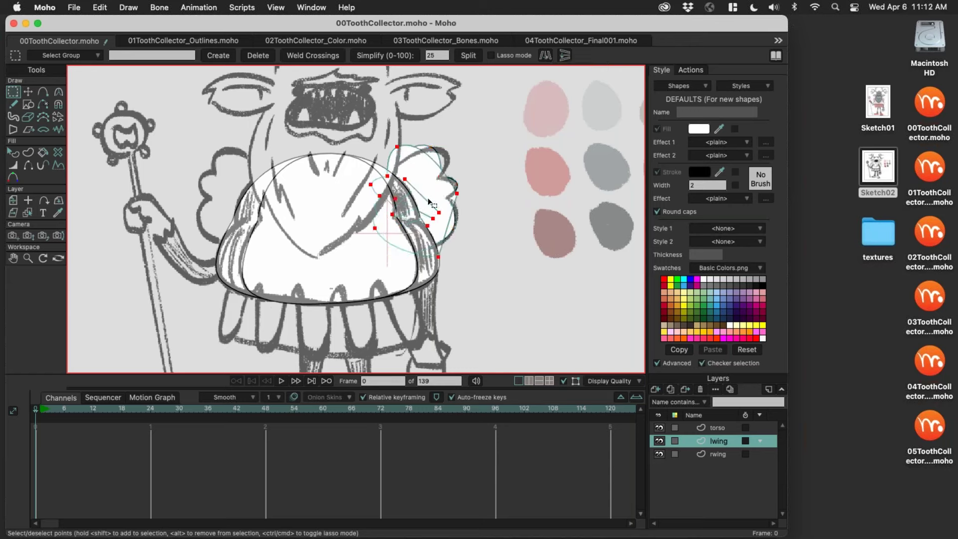
click(29, 92)
drag(432, 207, 255, 204)
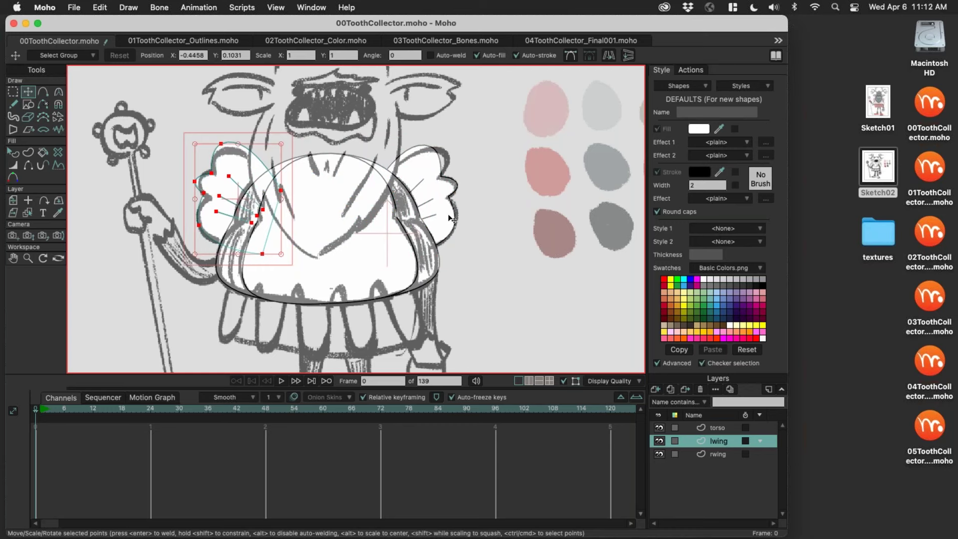
Step: Add a new vector layer named "head" between the torso and lwing layers
scroll(399, 217, down, 2)
scroll(412, 256, down, 5)
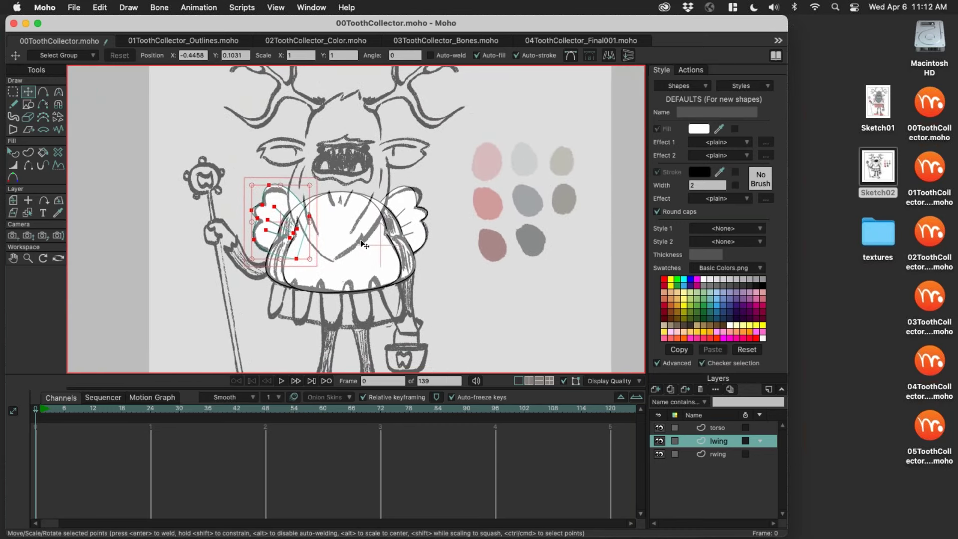
scroll(397, 249, up, 2)
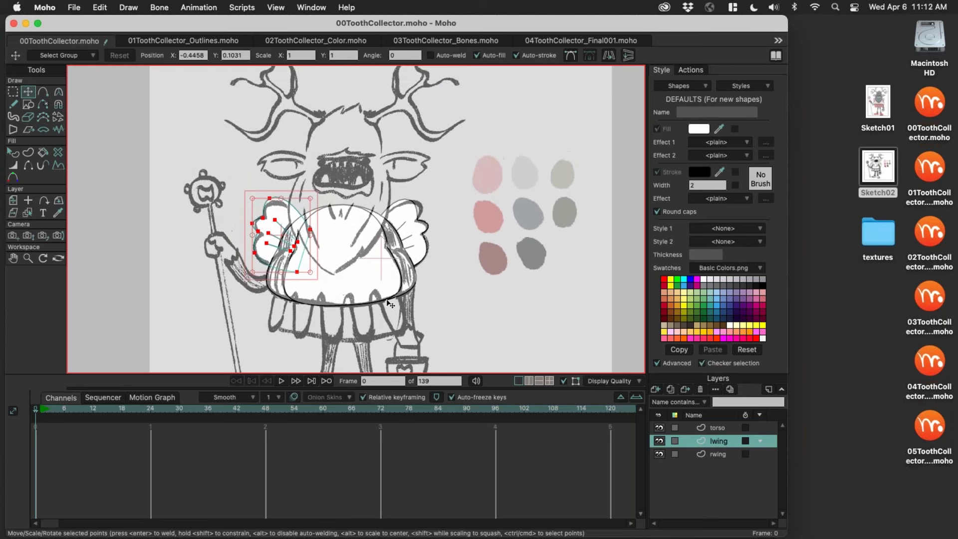
scroll(405, 140, up, 2)
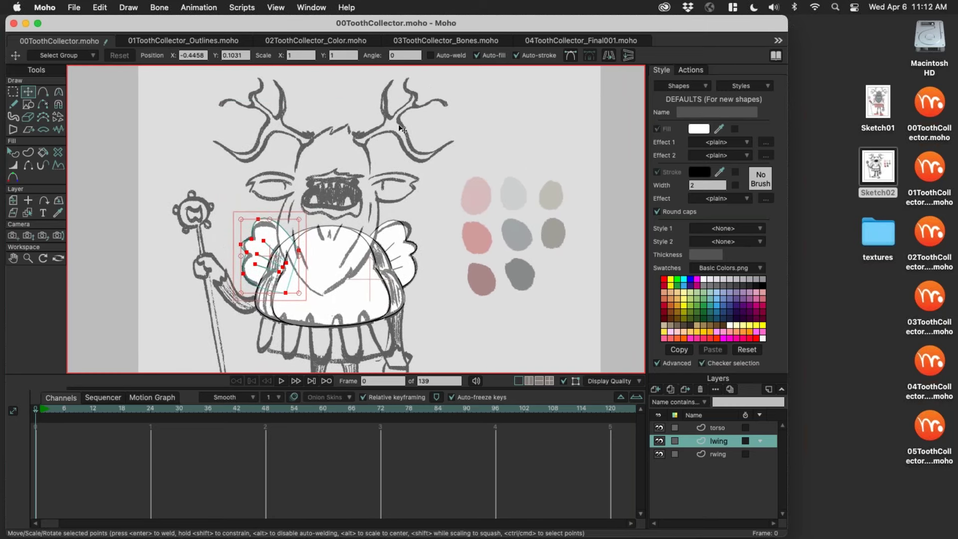
scroll(403, 129, down, 1)
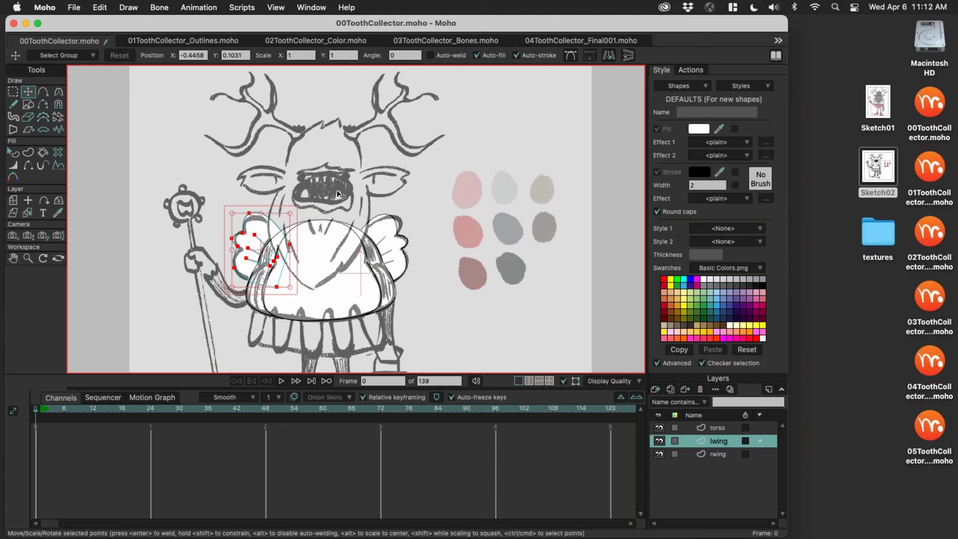
scroll(319, 196, up, 3)
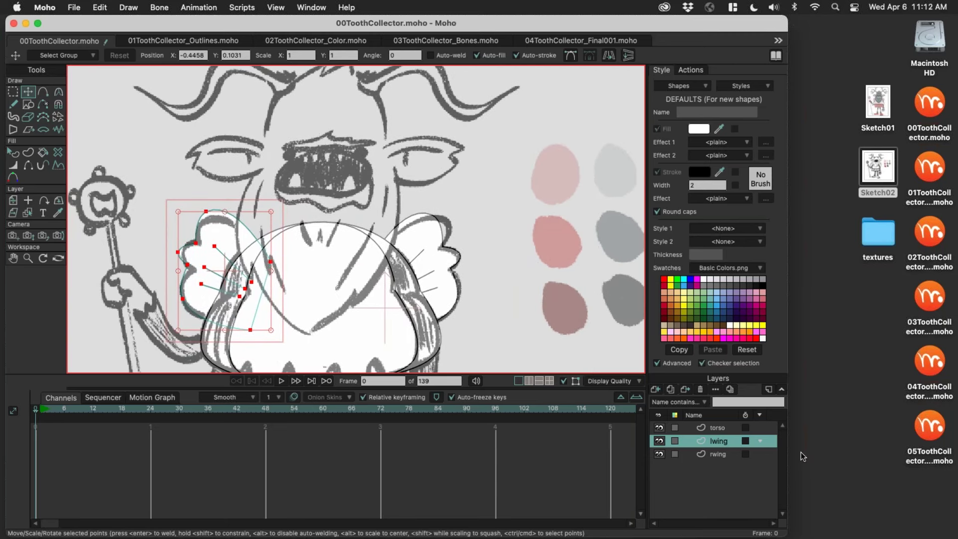
click(659, 388)
click(674, 405)
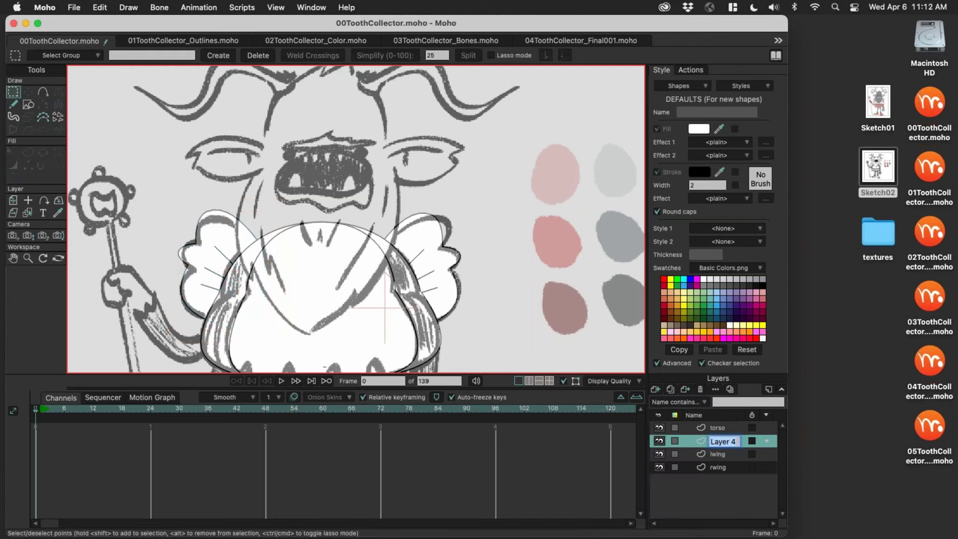
text(Head)
key(Return)
Step: Trace the head and pointed beard, including the jagged hair tuft, as a closed point-by-point outline with sharp corners
scroll(343, 150, up, 5)
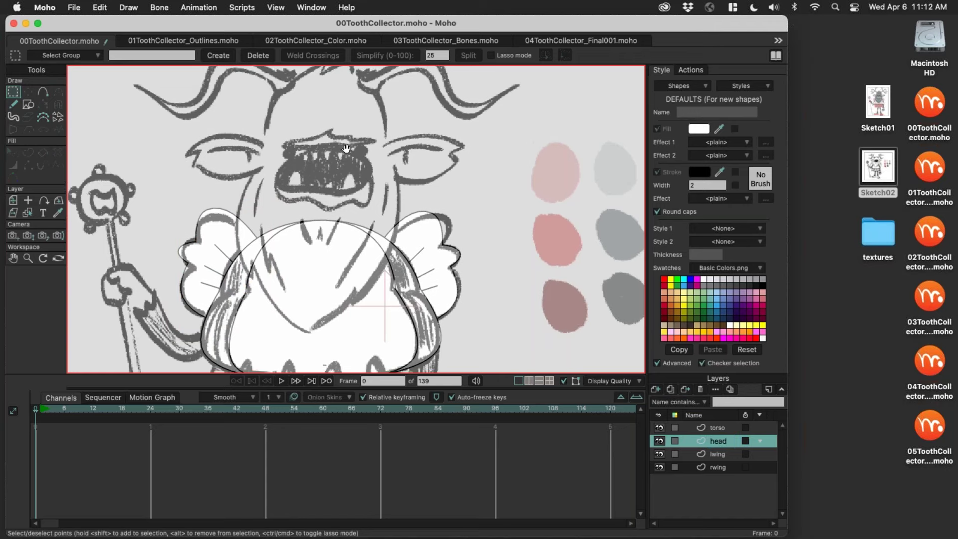
drag(382, 162, 390, 138)
key(a)
drag(317, 134, 449, 212)
drag(292, 267, 309, 202)
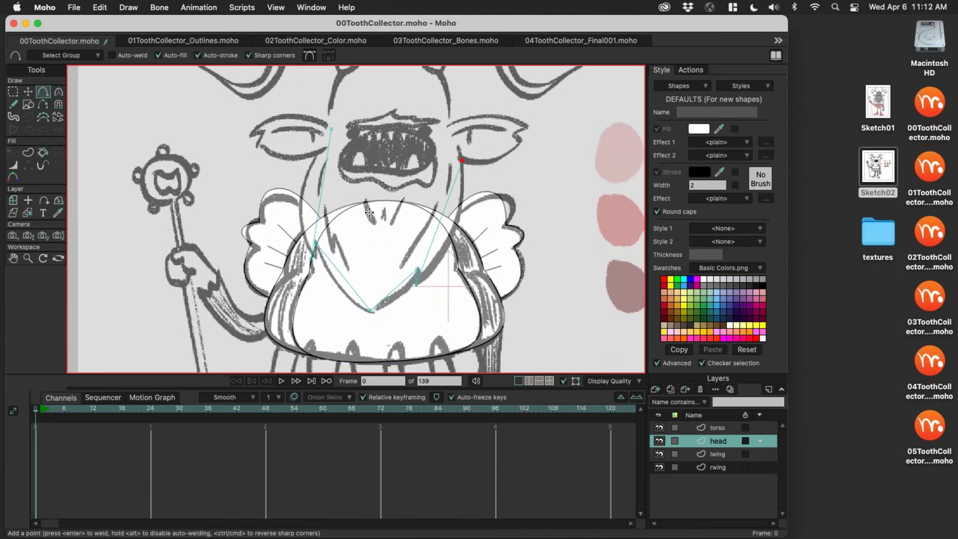
scroll(369, 213, up, 3)
drag(437, 219, 424, 178)
drag(425, 178, 306, 187)
click(391, 106)
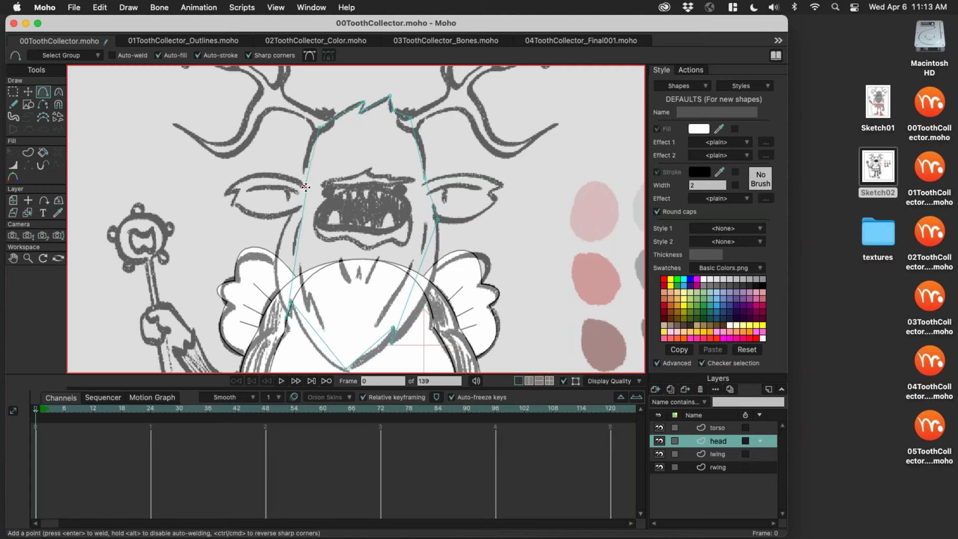
scroll(343, 207, left, 2)
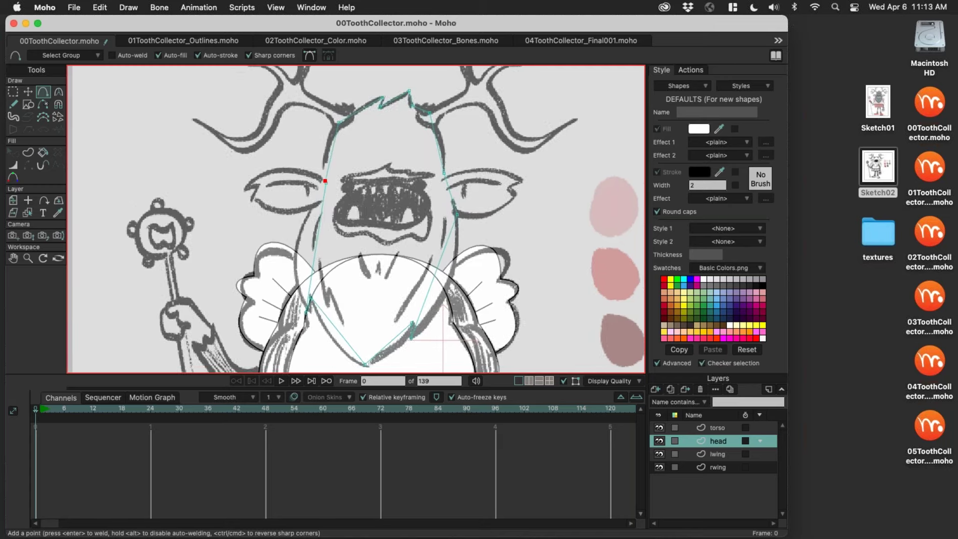
key(Return)
Step: Reposition the head outline's side points and adjust the curvature along the cheeks and beard to match the sketch
key(t)
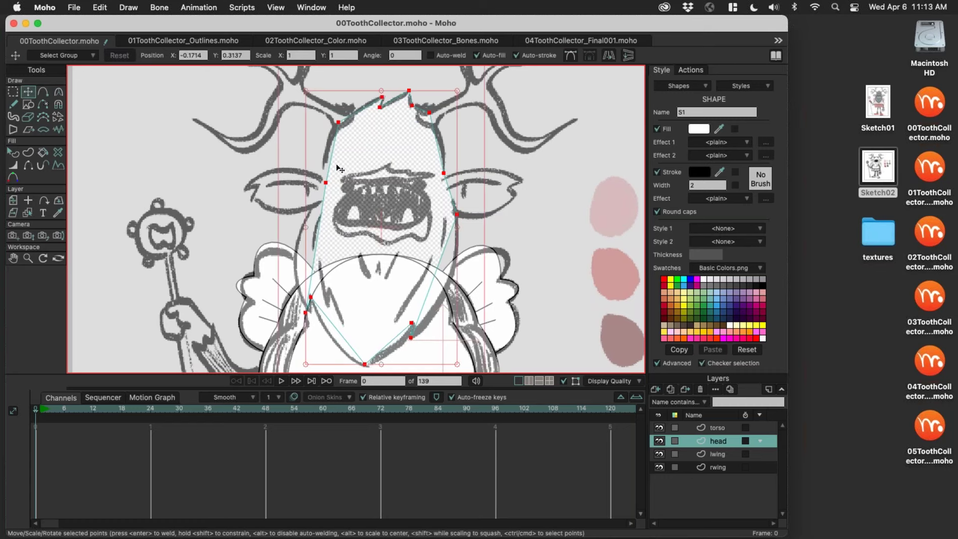
key(Return)
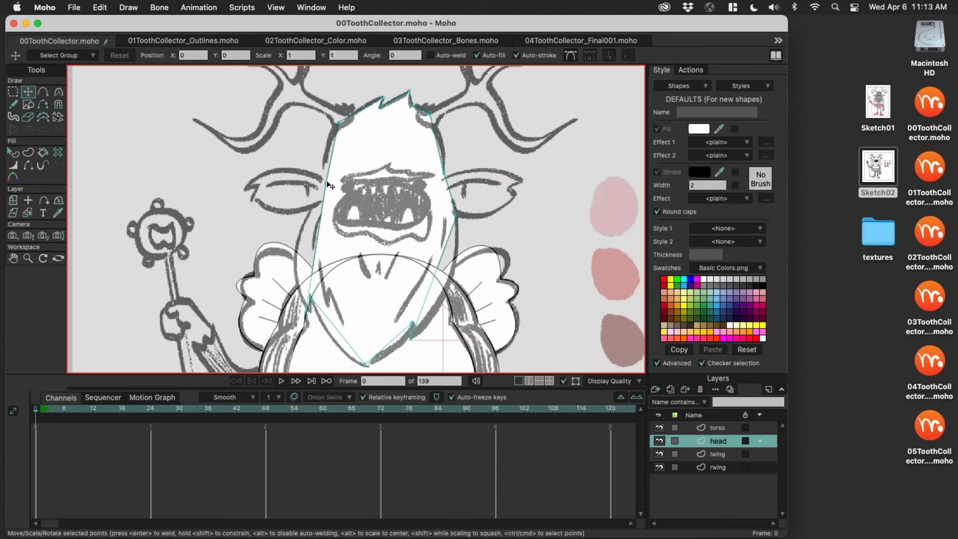
drag(327, 184, 322, 182)
drag(359, 217, 388, 161)
drag(336, 257, 306, 200)
key(c)
click(332, 257)
drag(420, 230, 444, 169)
drag(418, 251, 520, 172)
scroll(452, 141, up, 5)
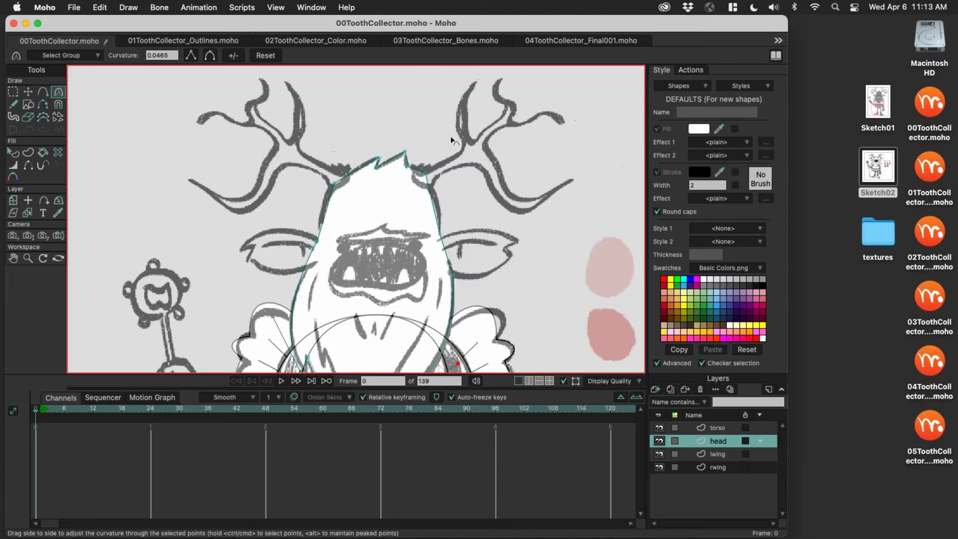
Step: Adjust the curvature of the points at the crown and hair tuft so the outline follows the sketched head
click(427, 177)
drag(426, 176, 446, 193)
click(406, 152)
super+click(410, 151)
click(378, 157)
drag(376, 157, 365, 155)
drag(365, 195, 383, 207)
scroll(383, 207, down, 5)
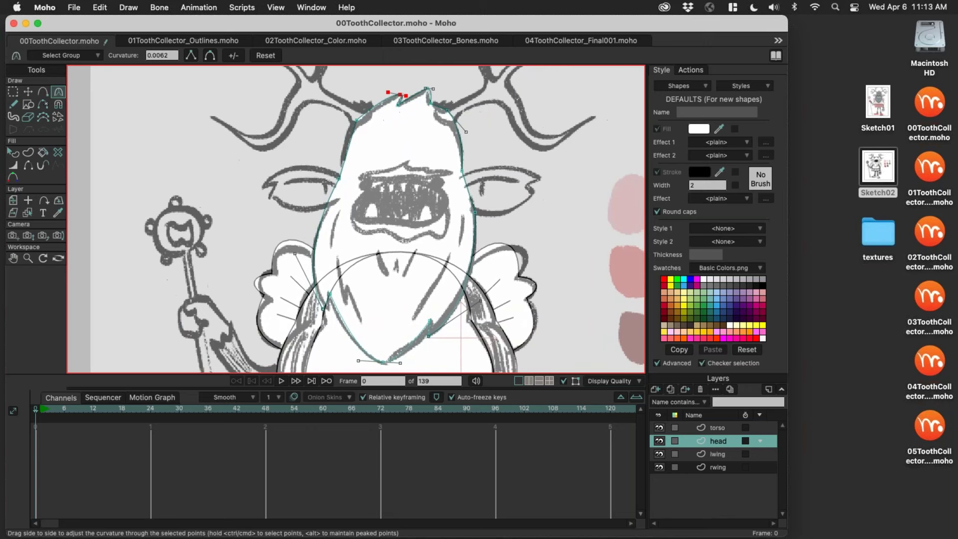
scroll(407, 235, up, 2)
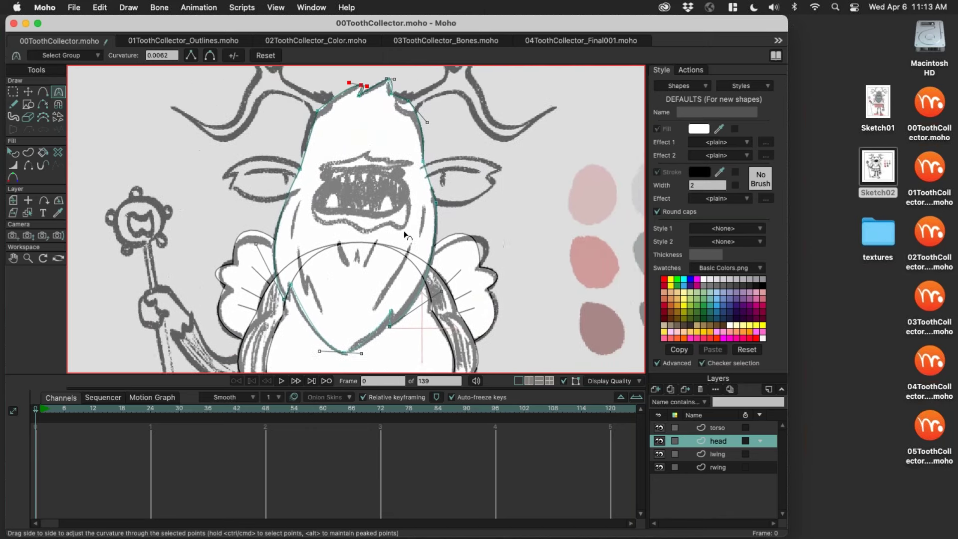
scroll(418, 244, up, 2)
scroll(448, 213, down, 4)
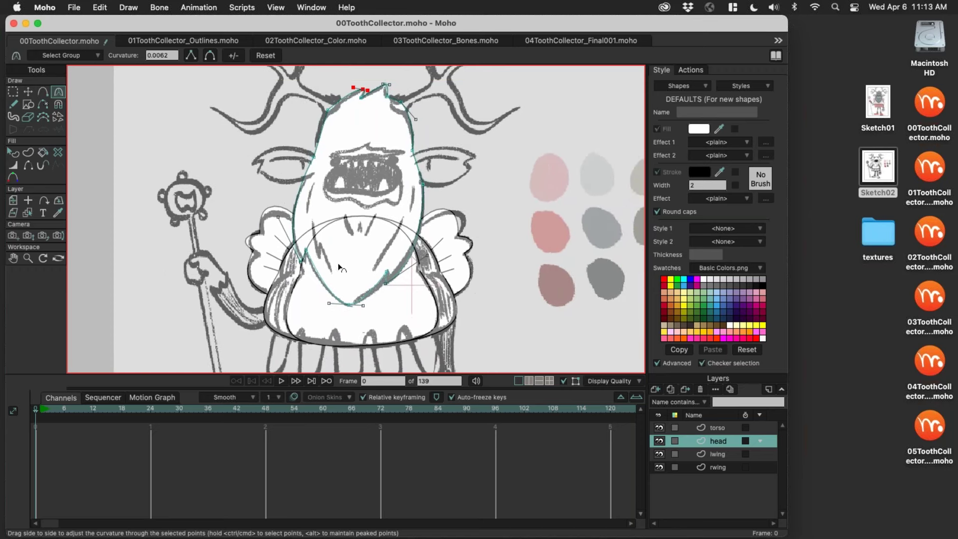
Step: Draw freehand hair strokes over the sketched marks on the cheeks, below the mouth and in the beard
key(a)
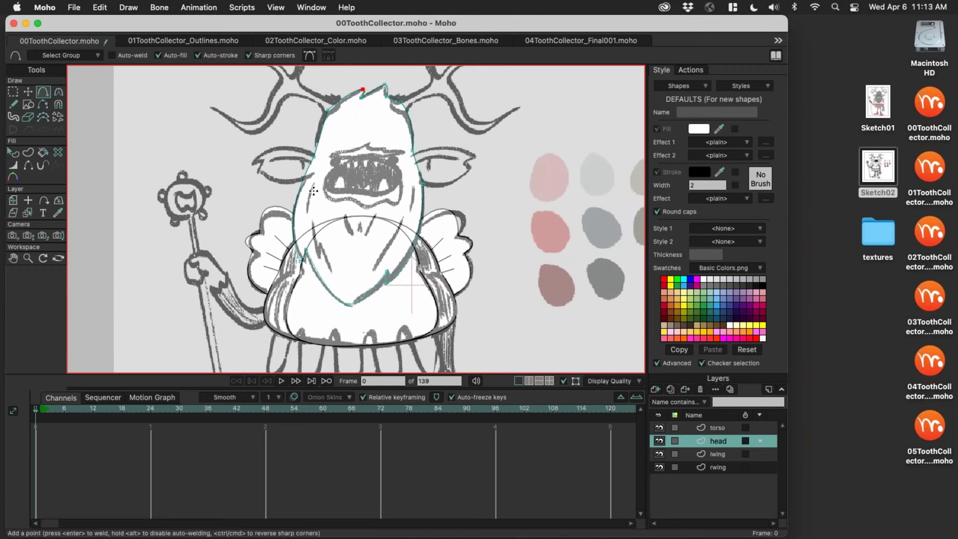
key(f)
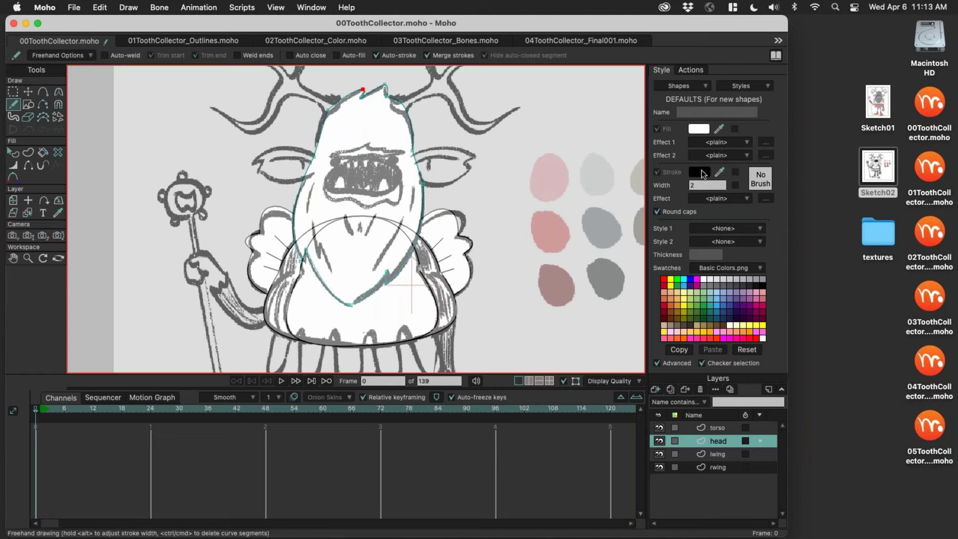
mouse_move(312, 198)
mouse_down()
mouse_move(330, 168)
mouse_move(329, 185)
mouse_up()
scroll(350, 207, down, 2)
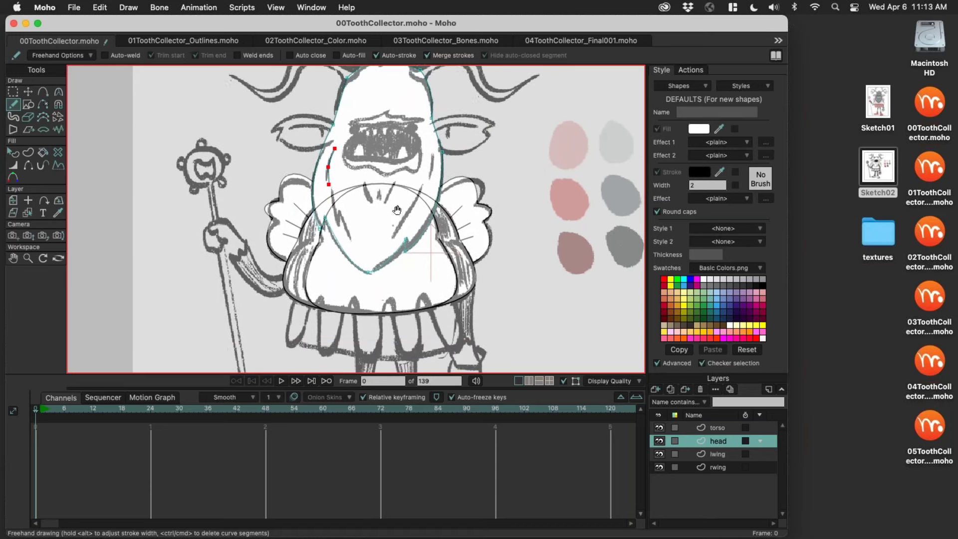
scroll(350, 207, up, 3)
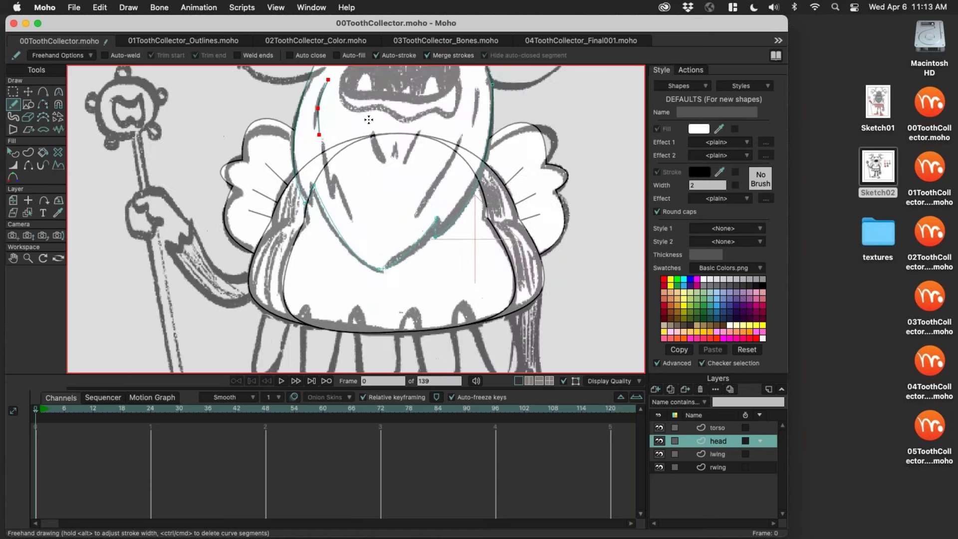
mouse_move(325, 151)
mouse_down()
mouse_move(331, 193)
mouse_move(334, 176)
mouse_move(350, 211)
mouse_up()
drag(433, 229, 410, 256)
mouse_move(351, 162)
mouse_down()
mouse_move(362, 185)
mouse_move(377, 184)
mouse_up()
drag(428, 214, 413, 218)
drag(371, 188, 376, 182)
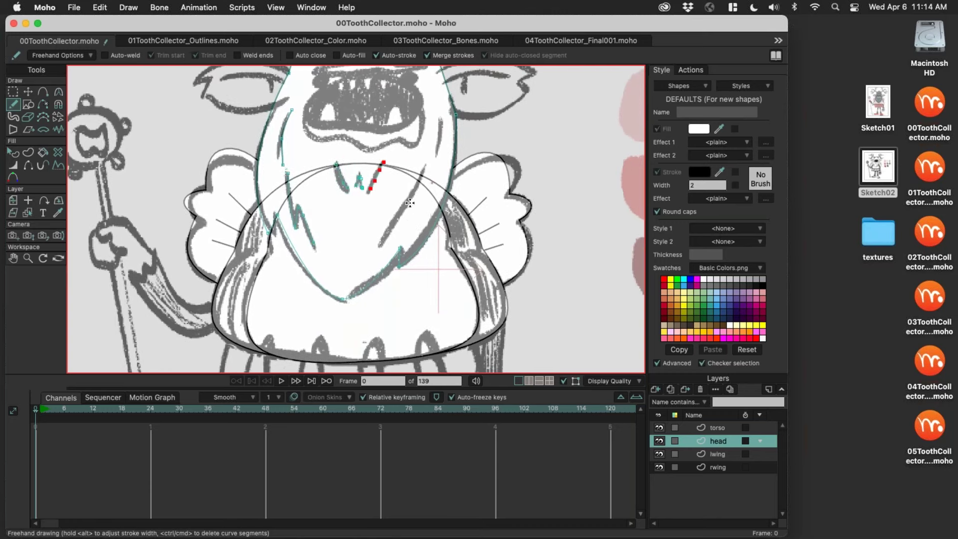
drag(440, 121, 436, 153)
scroll(486, 213, right, 1)
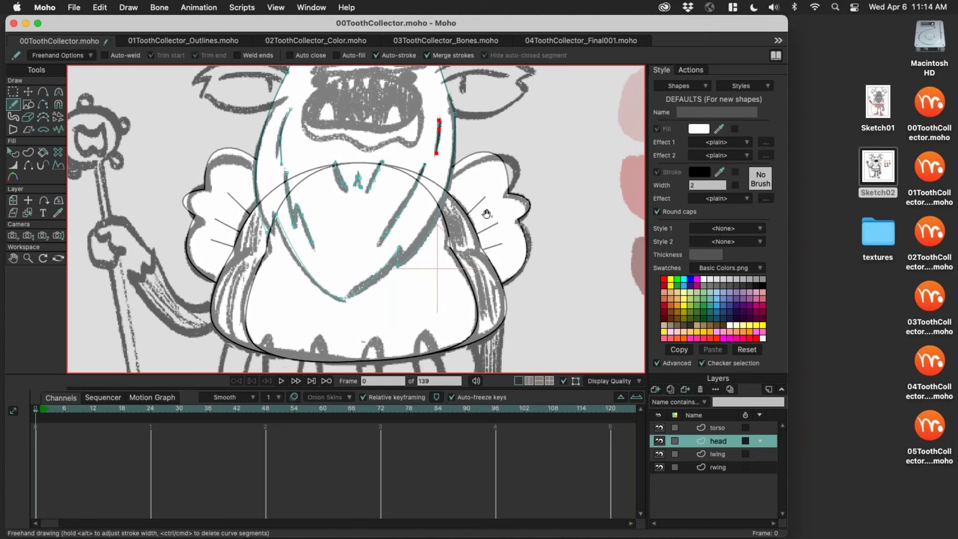
drag(487, 214, 478, 210)
key(space)
key(space)
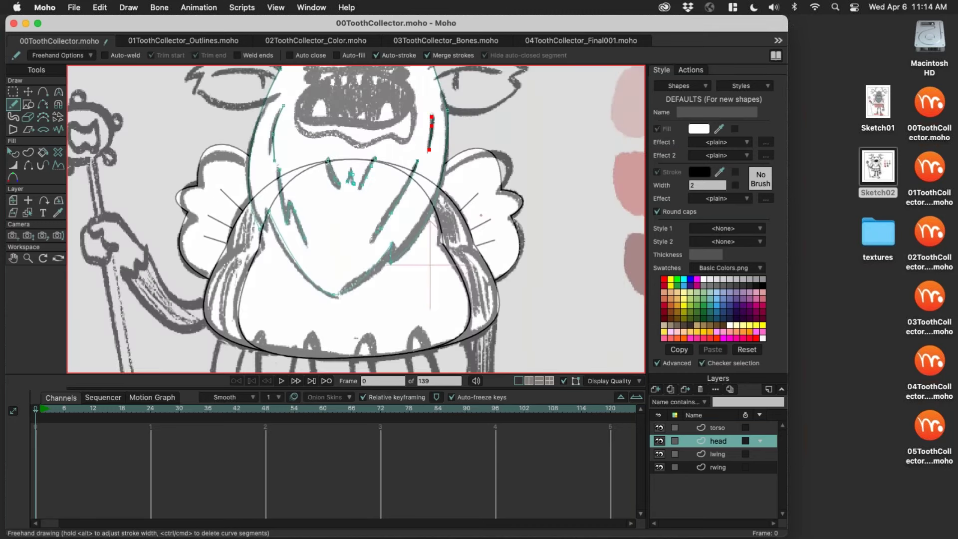
drag(398, 203, 418, 183)
scroll(436, 202, down, 4)
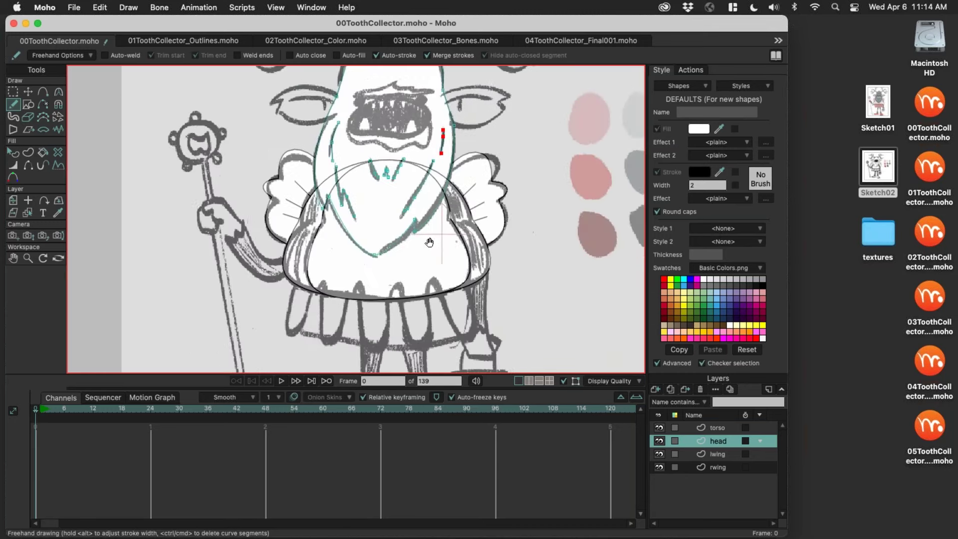
Step: Move the head layer above the torso layer in the layer stack
drag(725, 443, 724, 424)
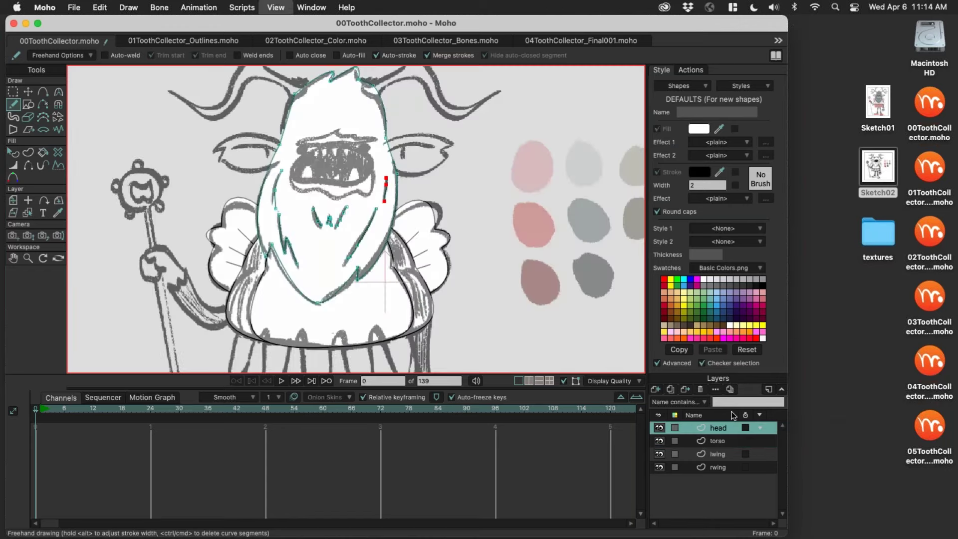
drag(369, 211, 428, 225)
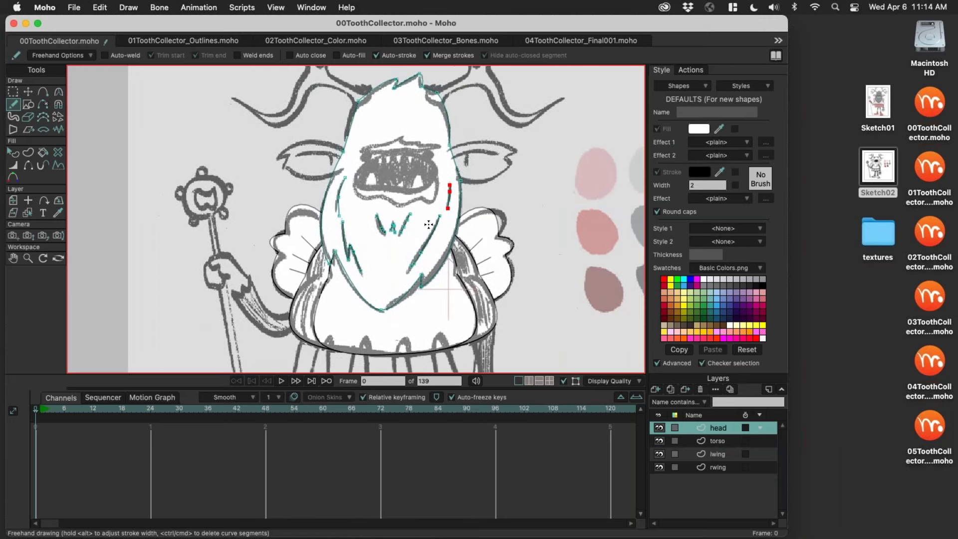
scroll(407, 172, up, 5)
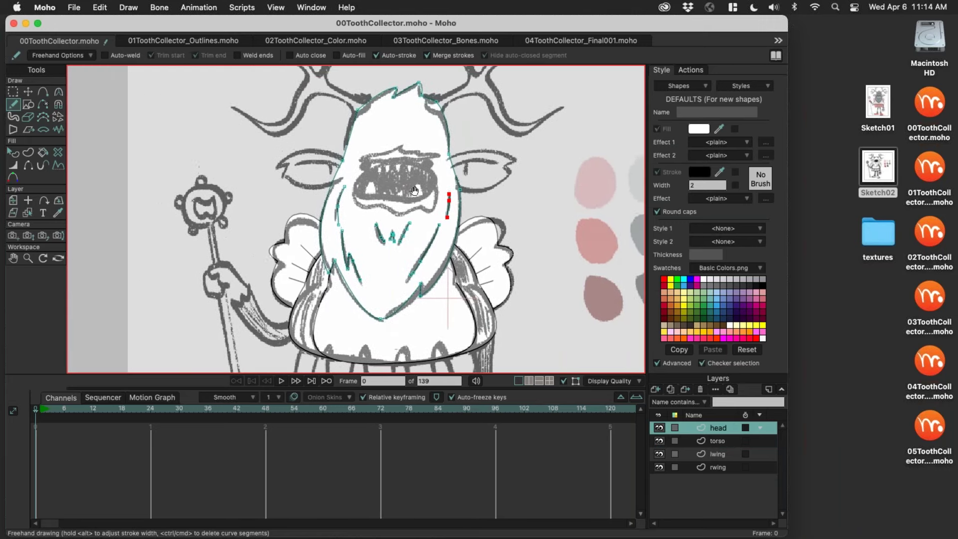
drag(490, 168, 457, 180)
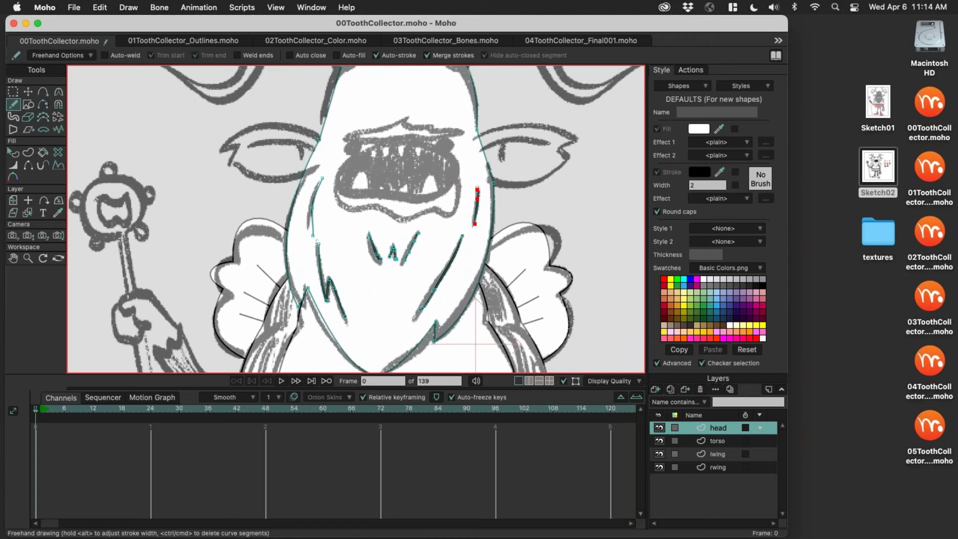
drag(429, 224, 411, 285)
scroll(436, 243, down, 1)
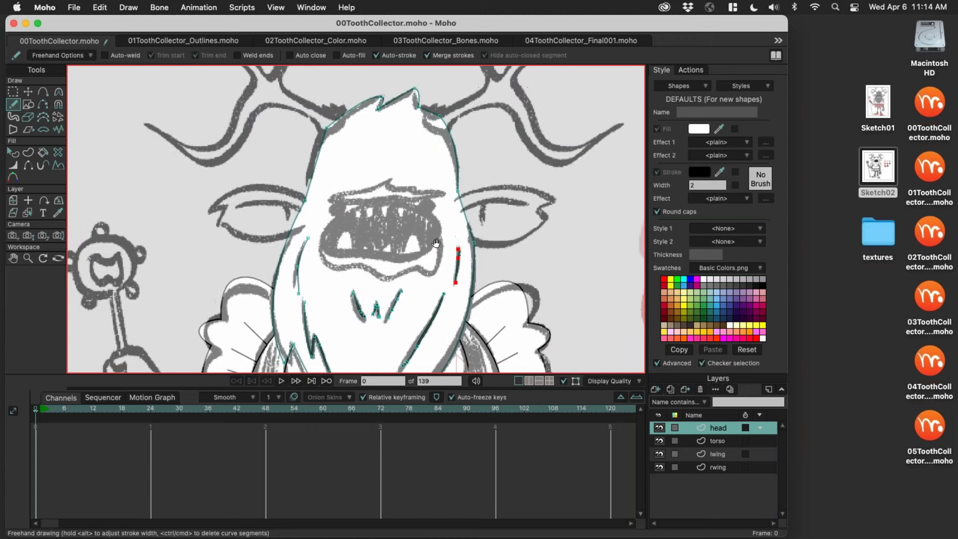
scroll(435, 243, down, 3)
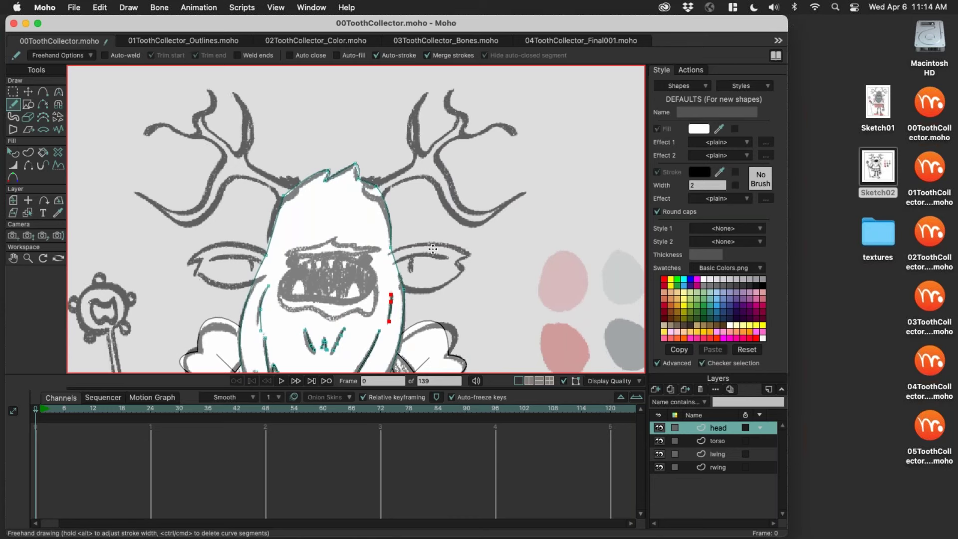
Step: Add a new vector layer above head and name it "rEar"
drag(420, 275, 450, 191)
click(655, 389)
click(724, 420)
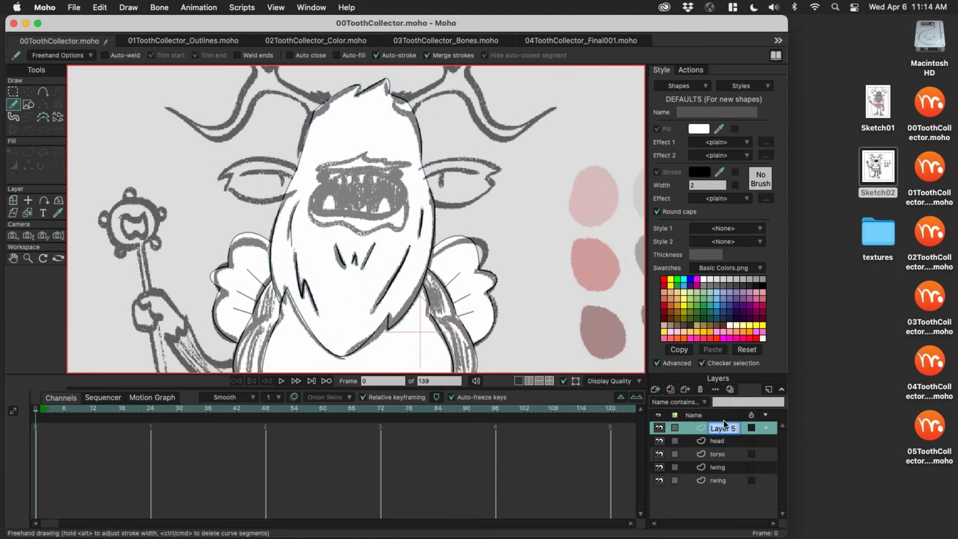
text(rear)
key(Return)
drag(441, 231, 415, 257)
scroll(416, 256, up, 3)
double_click(719, 429)
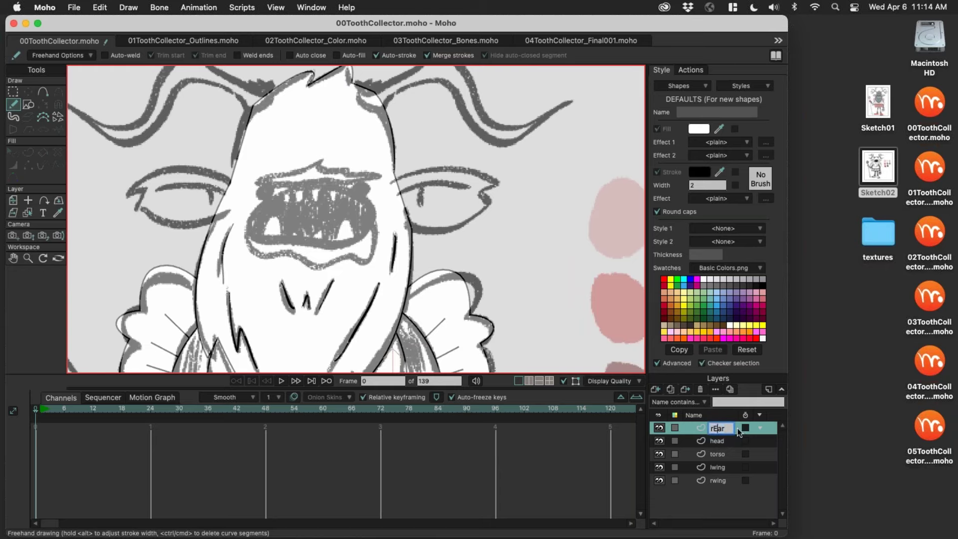
key(Return)
Step: Trace the ear beside the head as a closed outline, including the notched tip and an edge overlapping the head
drag(427, 242, 415, 248)
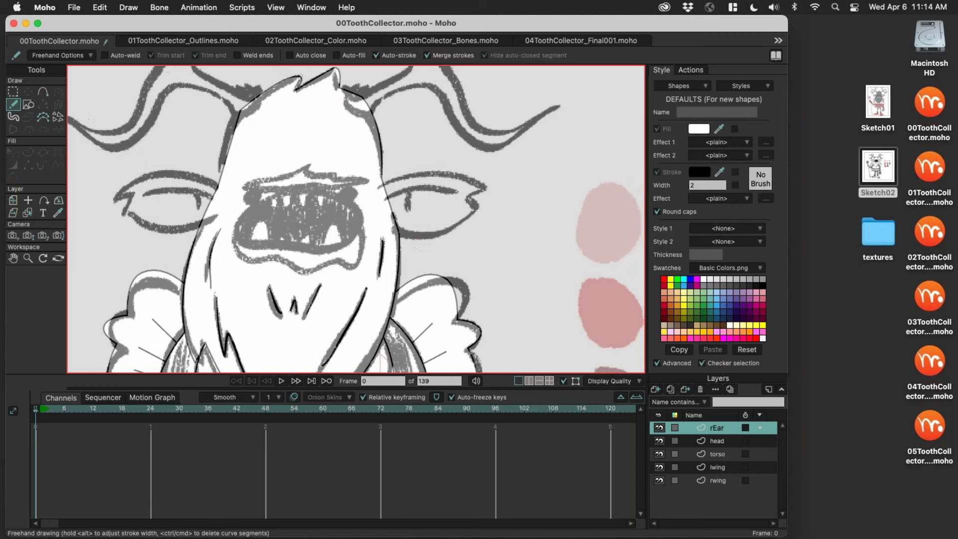
scroll(415, 248, up, 3)
drag(494, 207, 470, 217)
key(a)
mouse_move(346, 174)
mouse_down()
mouse_move(514, 171)
mouse_move(414, 247)
mouse_move(424, 247)
mouse_move(342, 230)
mouse_move(345, 174)
mouse_up()
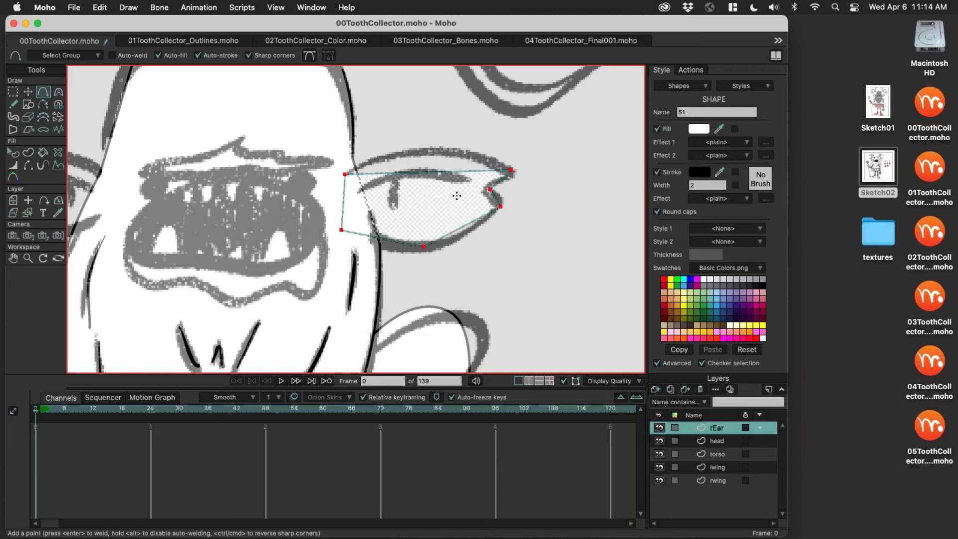
Step: Curve the upper and lower edges of the ear outline to follow the sketch, keeping the notched tip sharp
key(c)
drag(514, 168, 508, 112)
click(499, 205)
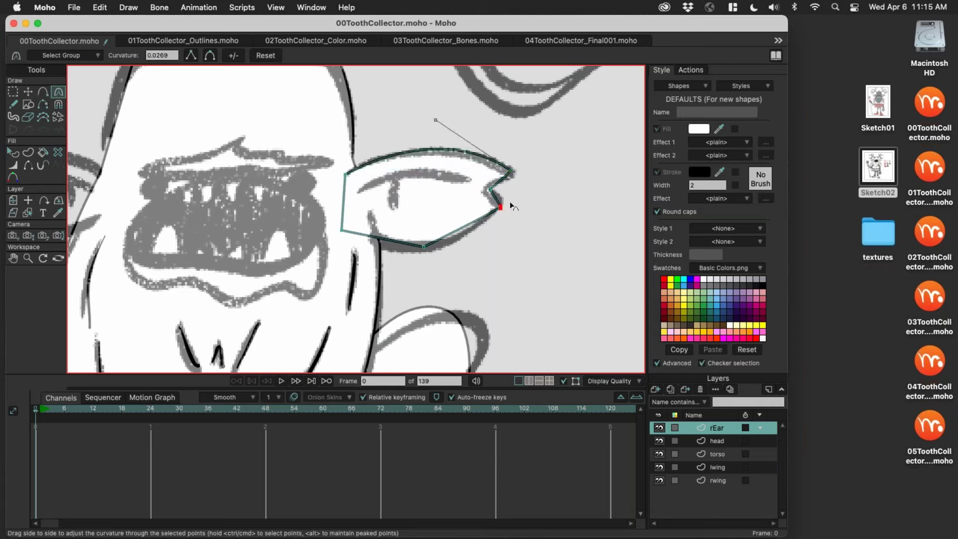
drag(424, 248, 363, 252)
Step: Draw a two-point line along the sketched upper fold inside the ear and apply the default stroke
drag(539, 215, 592, 223)
key(a)
drag(412, 201, 519, 188)
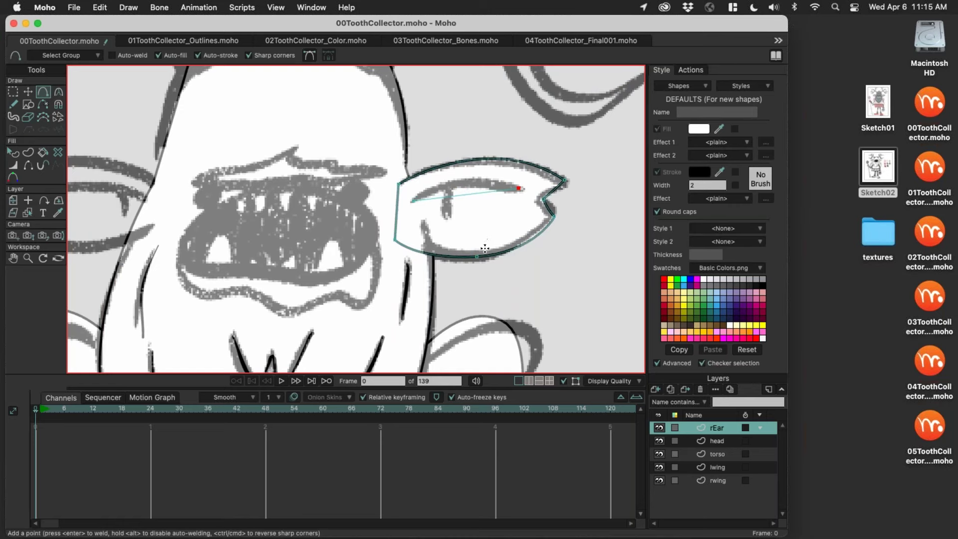
key(p)
click(492, 190)
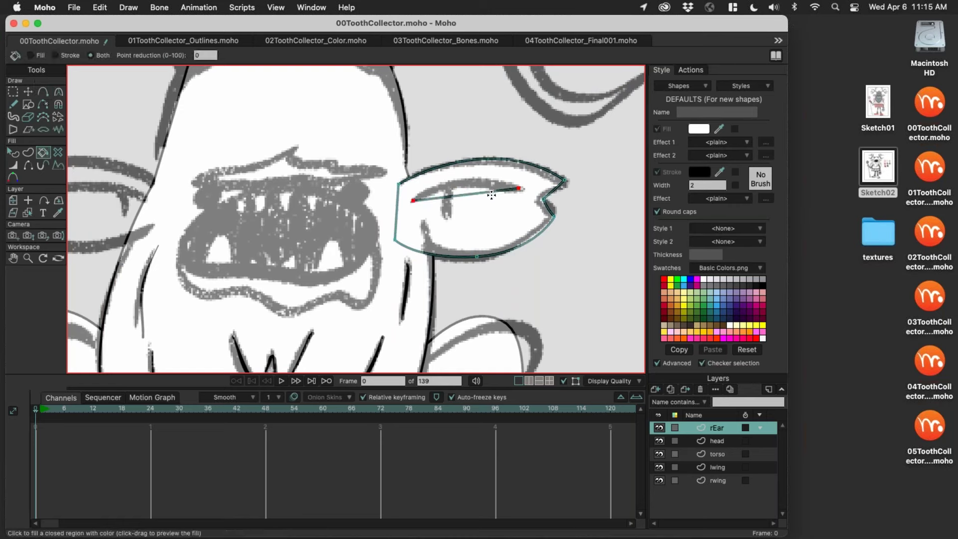
Step: Adjust the curvature of the inner-ear line's endpoints to match the sketched fold
key(c)
mouse_move(415, 202)
mouse_down()
mouse_move(485, 182)
mouse_move(455, 182)
mouse_move(455, 172)
mouse_move(495, 181)
mouse_up()
click(518, 188)
key(super+z)
key(super+z)
drag(492, 218, 504, 209)
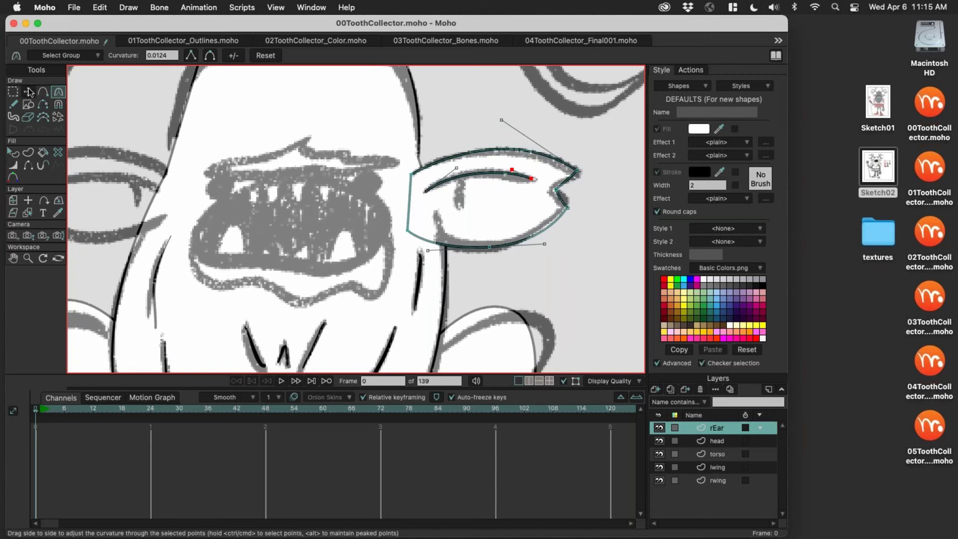
Step: Copy the inner-ear line and reposition the copy's endpoints to trace the short vertical crease beneath the fold
click(28, 92)
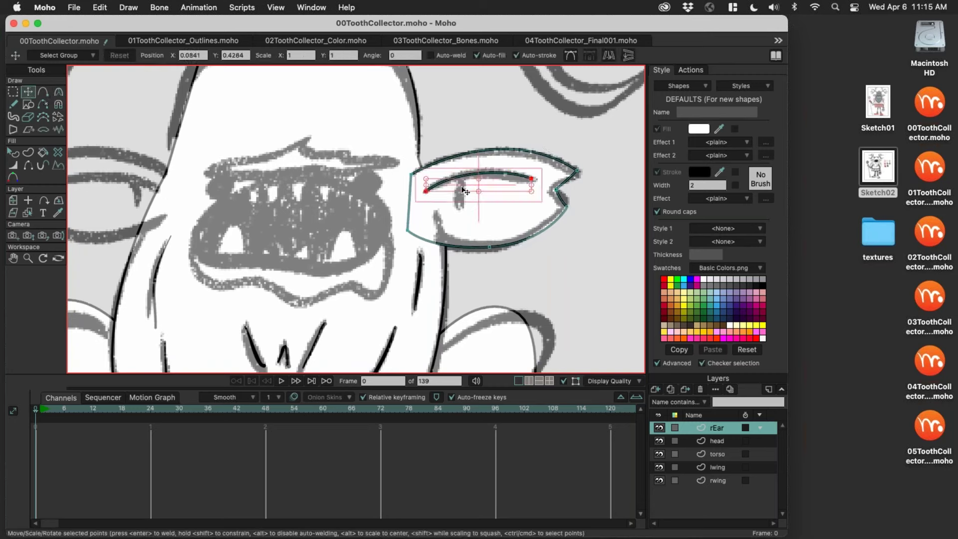
key(super+c)
drag(532, 178, 460, 208)
click(460, 206)
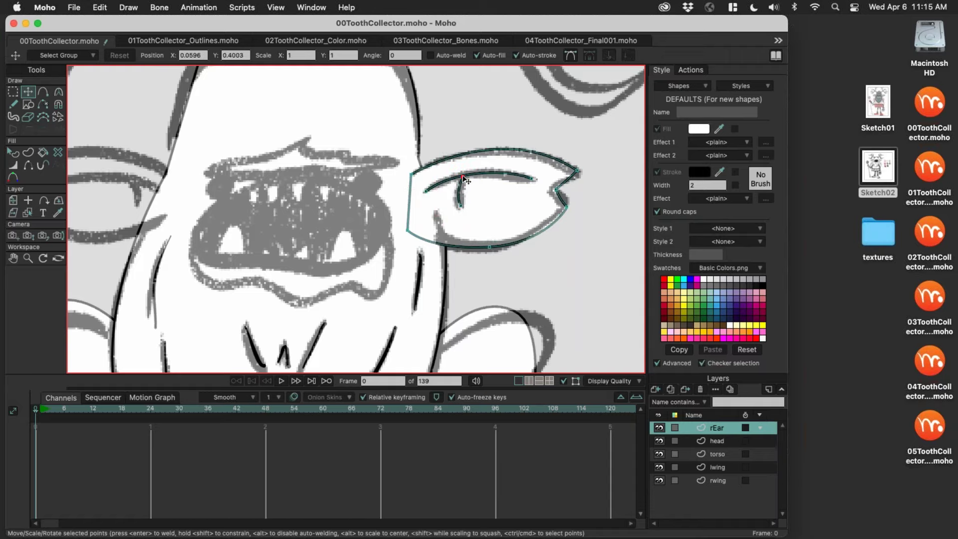
scroll(498, 241, right, 2)
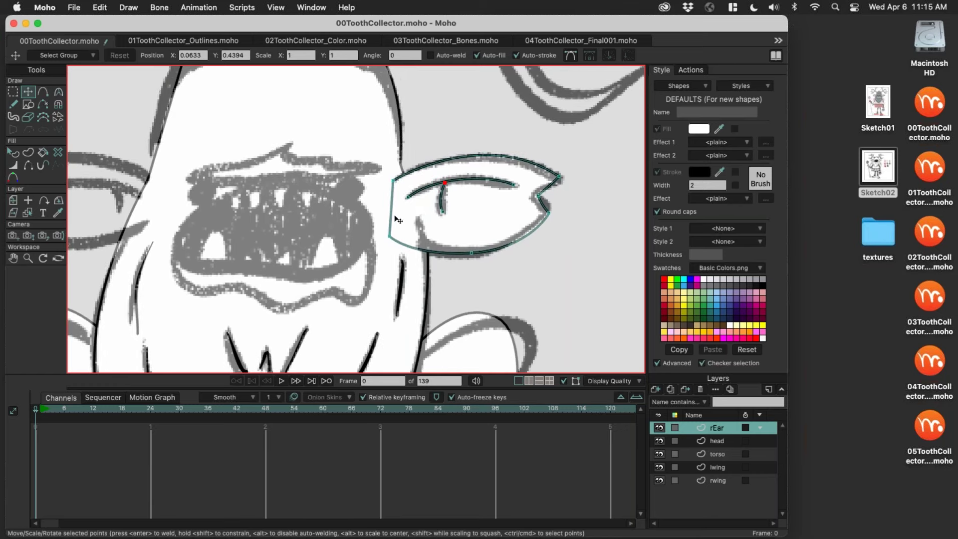
Step: Hide the straight edge of the ear outline where it joins the head
scroll(434, 237, left, 3)
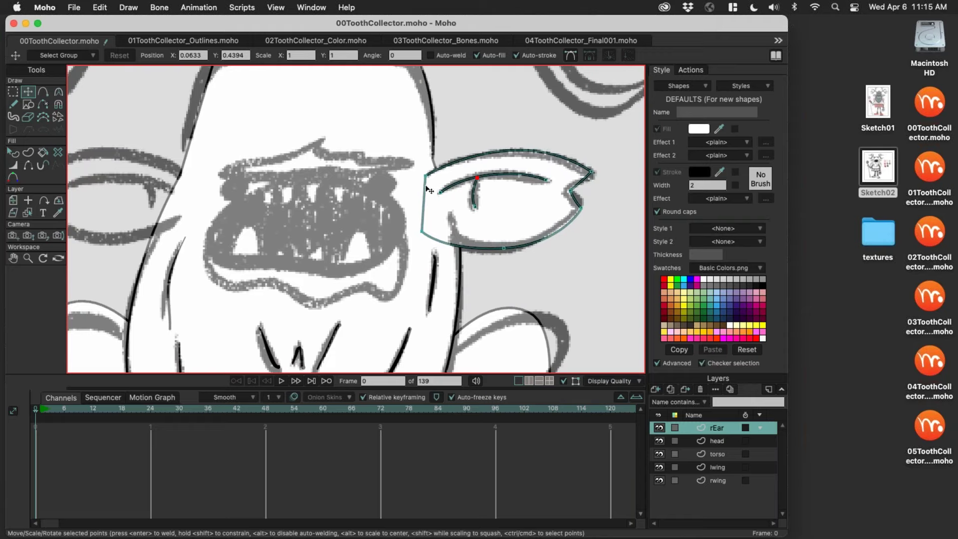
click(30, 167)
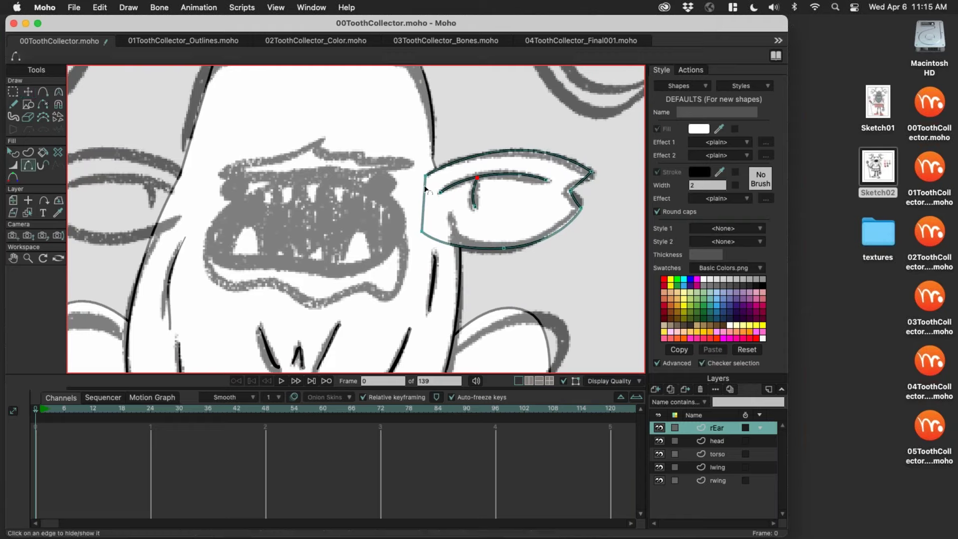
click(425, 200)
drag(479, 269, 497, 227)
scroll(472, 225, down, 3)
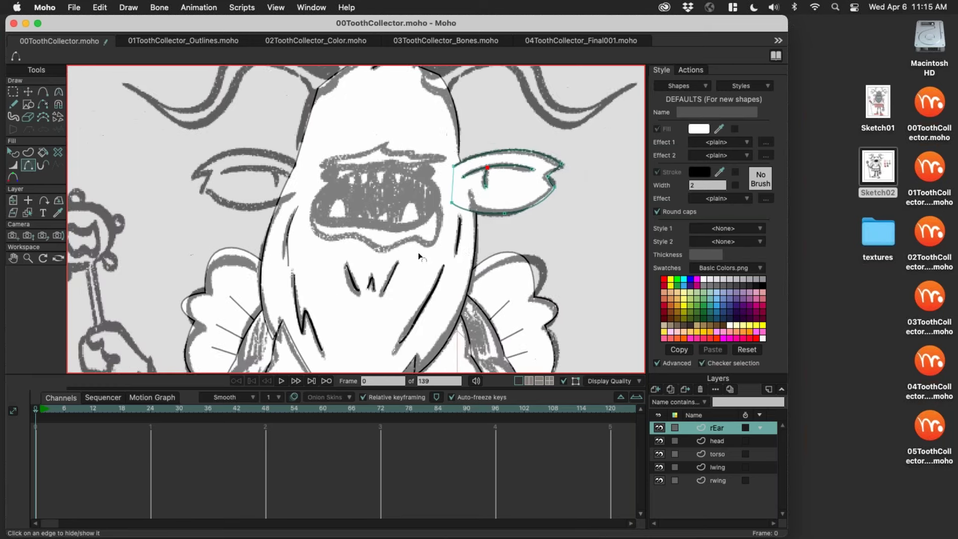
Step: Add a new vector layer above rEar and name it antlers
drag(419, 254, 397, 260)
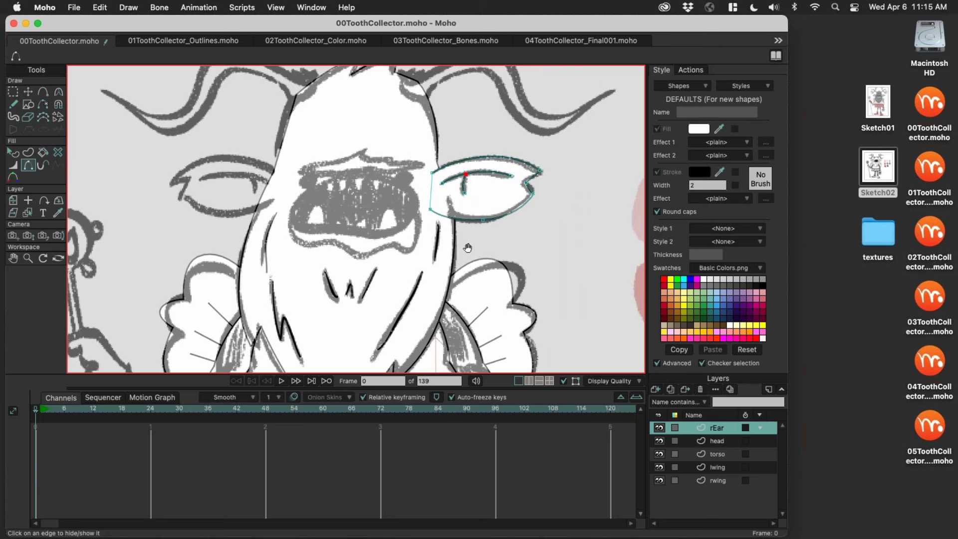
drag(467, 247, 453, 239)
scroll(459, 231, left, 3)
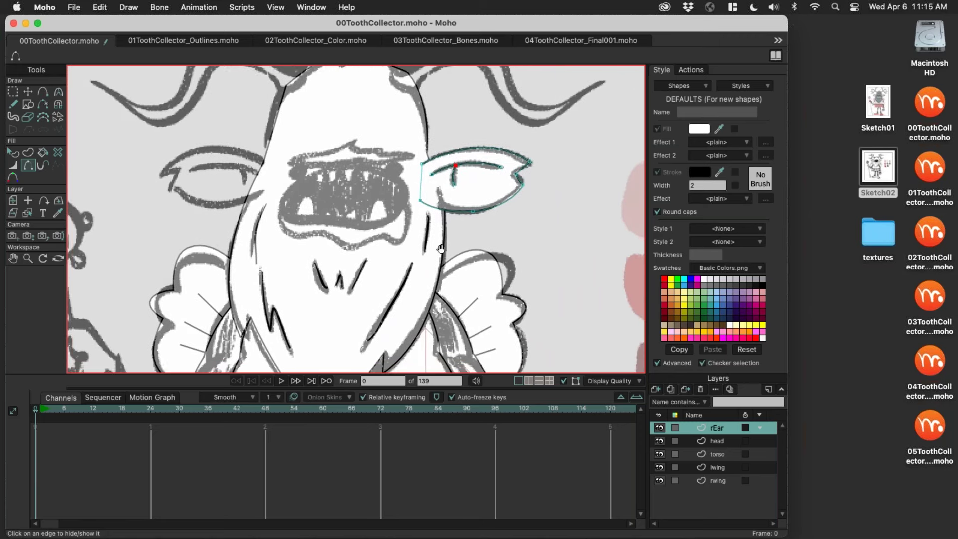
scroll(459, 231, down, 5)
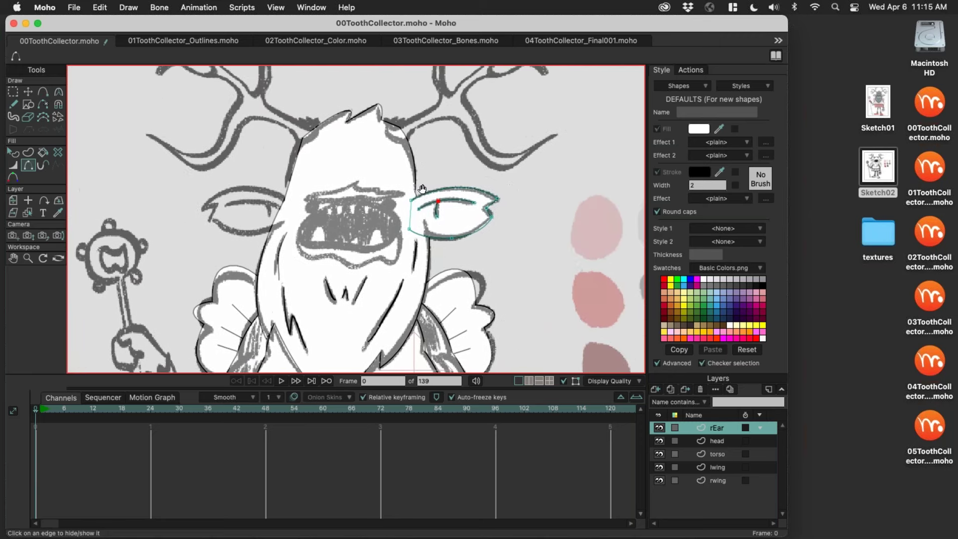
scroll(511, 188, right, 5)
scroll(510, 188, up, 4)
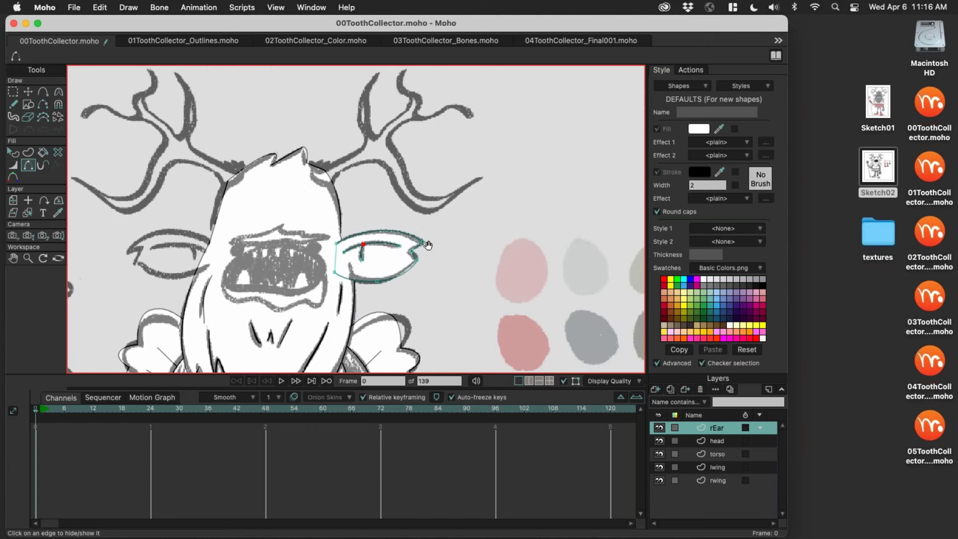
scroll(377, 199, right, 1)
scroll(377, 198, up, 1)
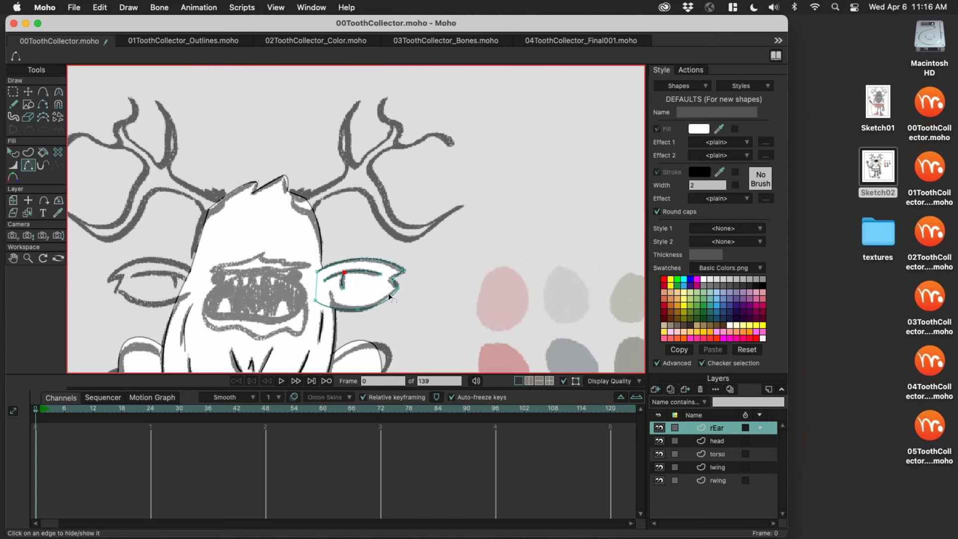
click(655, 389)
click(713, 421)
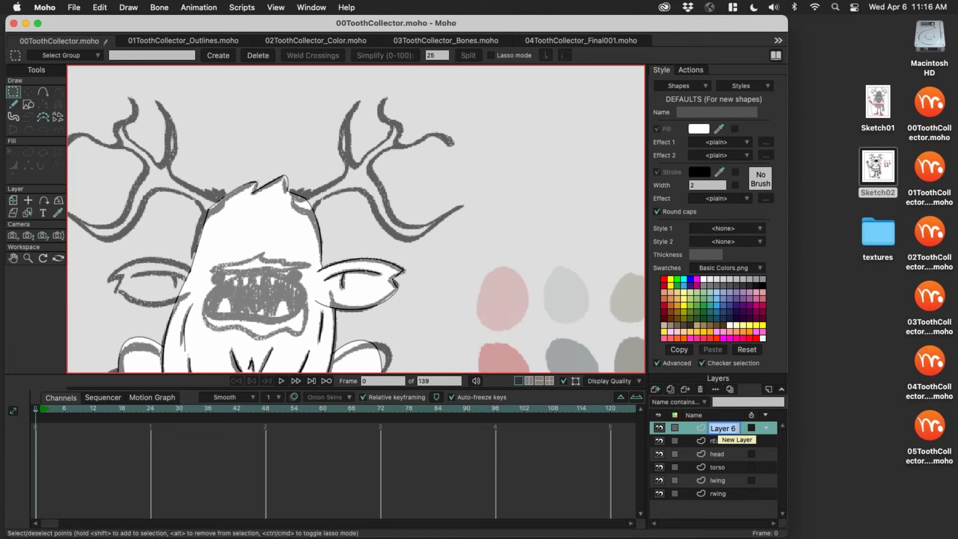
text(antlers)
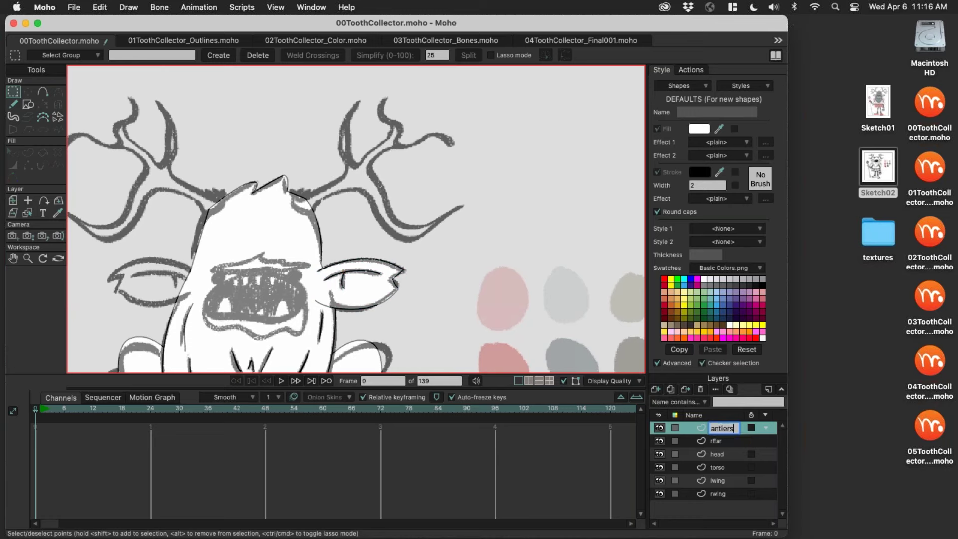
key(Return)
Step: Trace the sketched antler above the rEar ear as one closed outline with sharp corners, following its base and every branch
drag(370, 190, 369, 203)
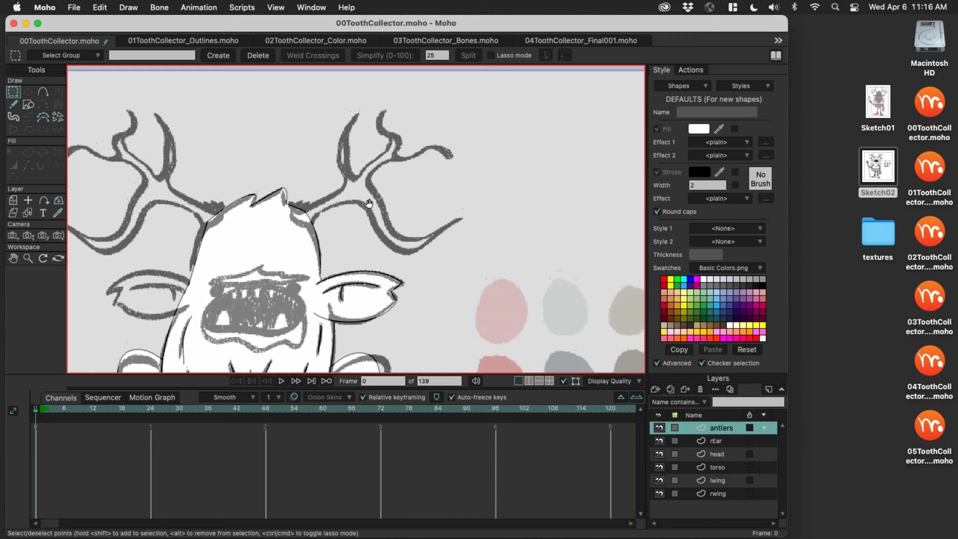
scroll(346, 206, up, 5)
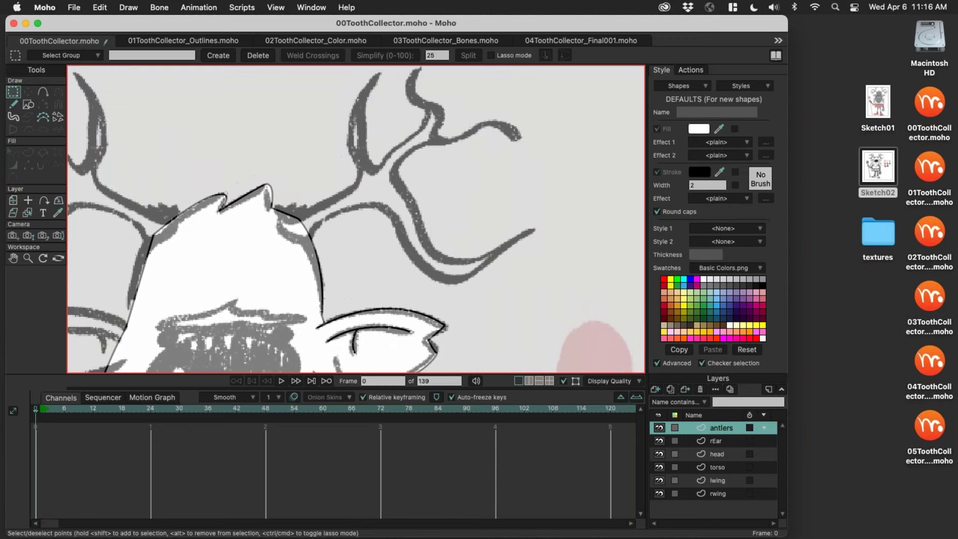
key(a)
drag(274, 213, 403, 147)
mouse_move(403, 147)
mouse_down()
mouse_move(423, 100)
mouse_move(418, 142)
mouse_move(443, 159)
mouse_move(437, 185)
mouse_move(492, 165)
mouse_move(532, 200)
mouse_move(493, 178)
mouse_move(394, 216)
mouse_move(436, 307)
mouse_move(478, 309)
mouse_move(524, 283)
mouse_move(474, 325)
mouse_move(431, 325)
mouse_move(390, 261)
mouse_move(365, 249)
mouse_move(316, 275)
mouse_move(307, 291)
mouse_move(282, 283)
mouse_move(284, 260)
mouse_move(275, 263)
mouse_up()
click(461, 183)
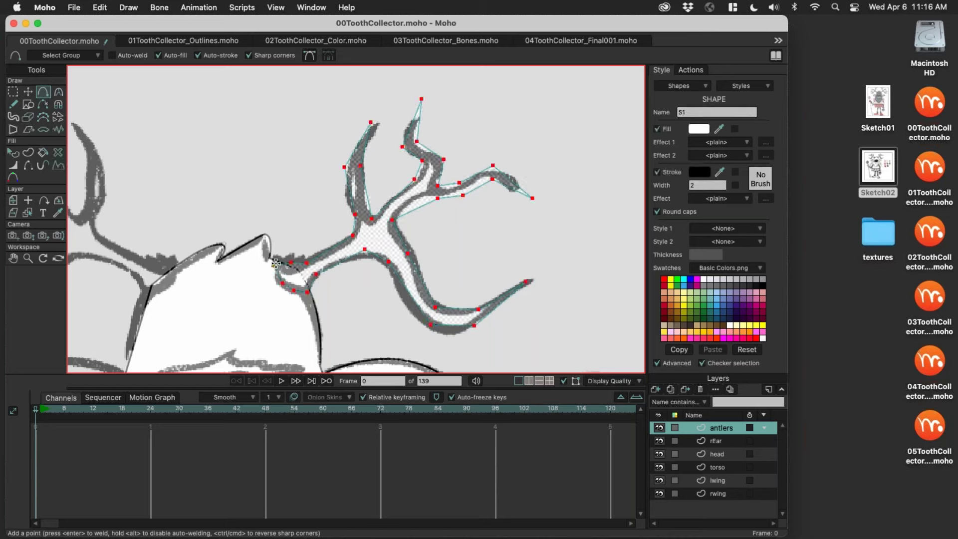
Step: Duplicate the traced antler, flip the copy horizontally and place it over the sketched antler on the opposite side of the head
drag(444, 227, 468, 224)
scroll(468, 223, down, 3)
scroll(468, 223, left, 2)
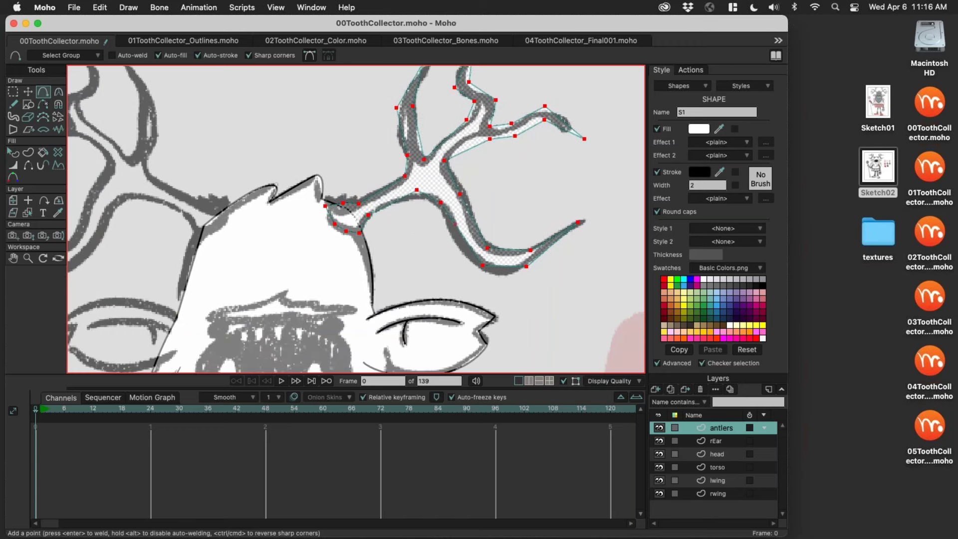
scroll(464, 217, down, 5)
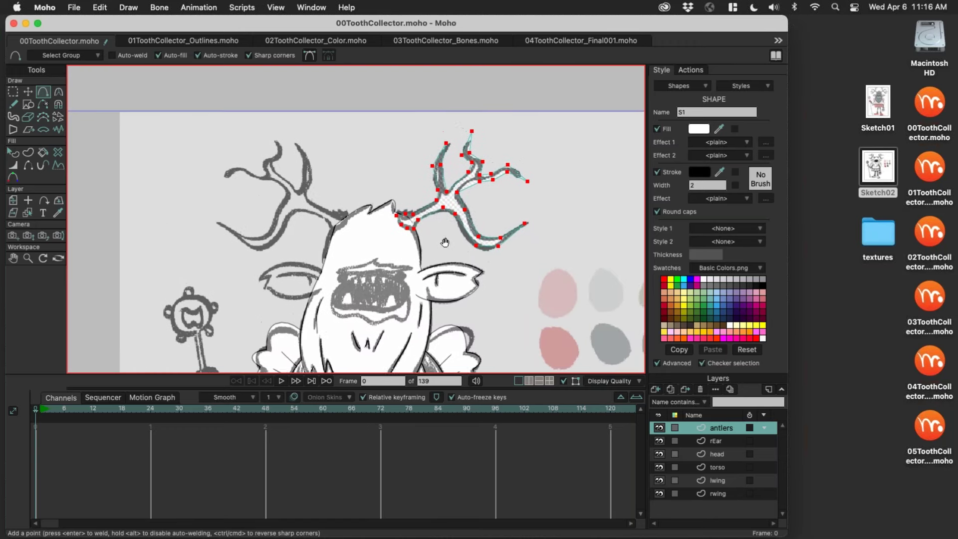
drag(445, 242, 467, 249)
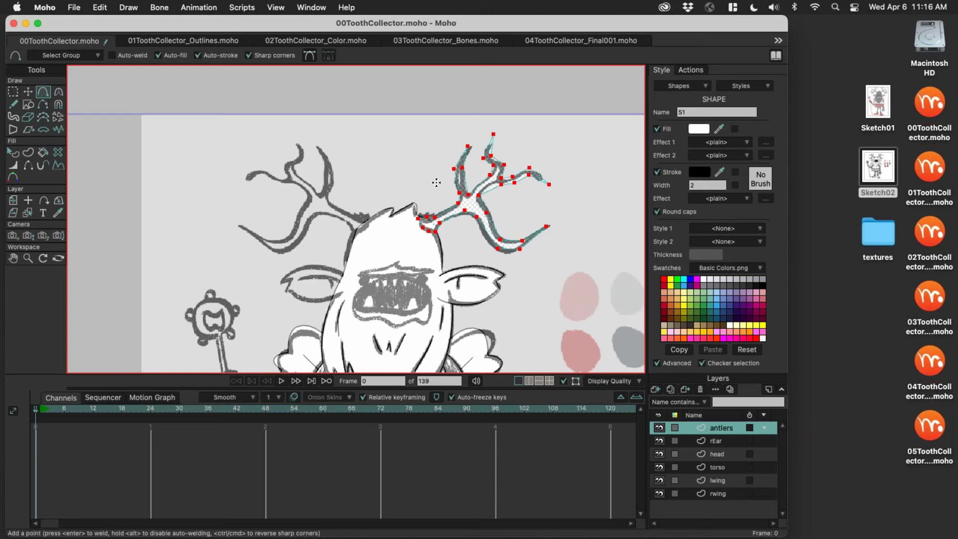
click(28, 92)
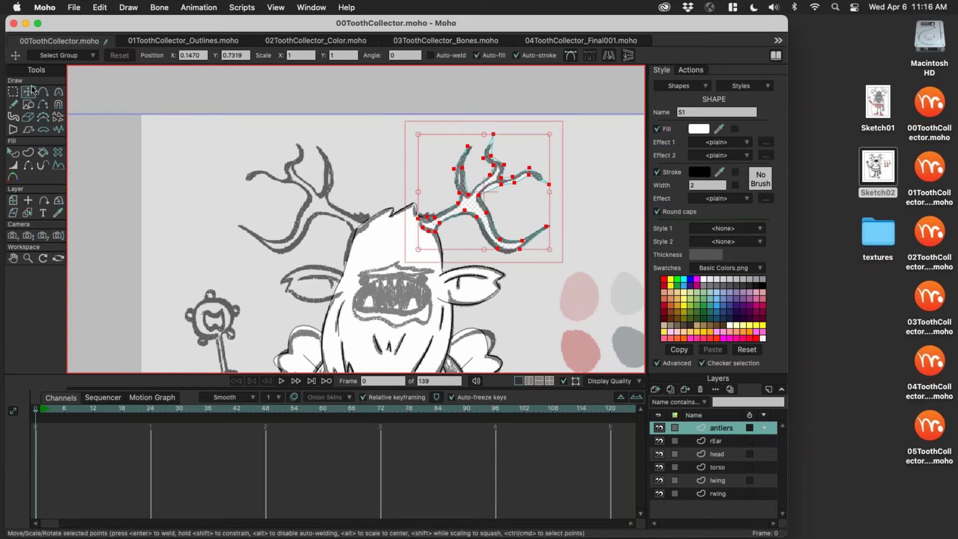
key(super+c)
key(super+v)
click(610, 56)
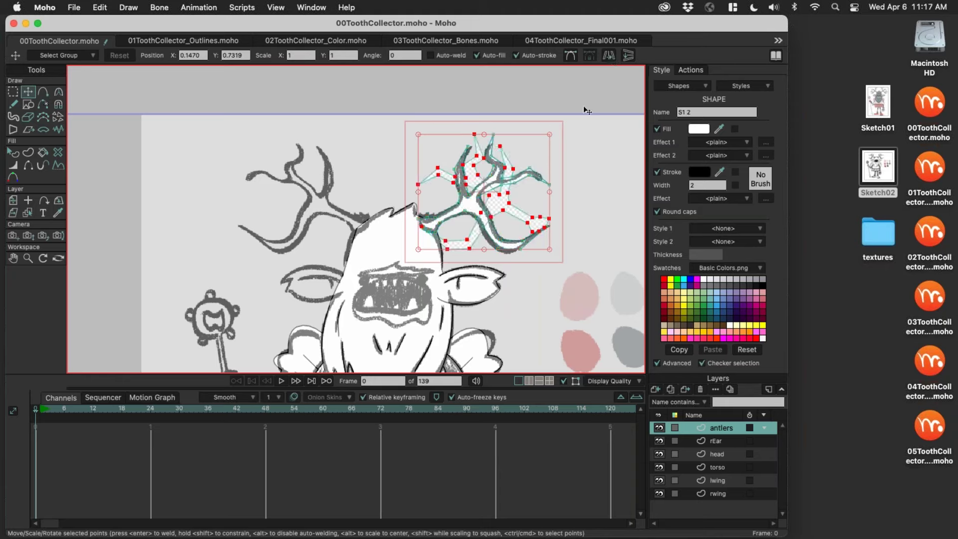
drag(530, 216, 351, 226)
drag(437, 244, 433, 216)
Step: Save the project file with the finished pair of antlers
scroll(435, 220, down, 3)
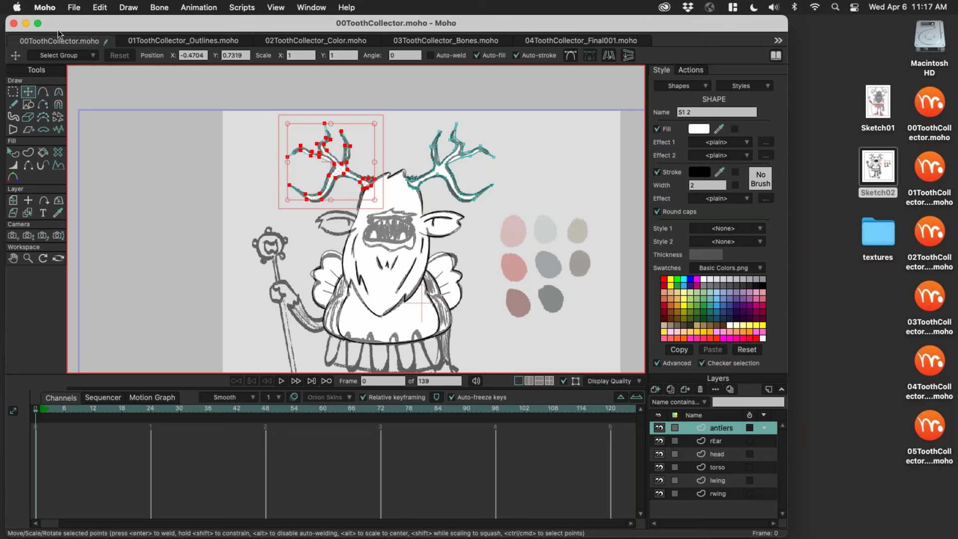
click(74, 7)
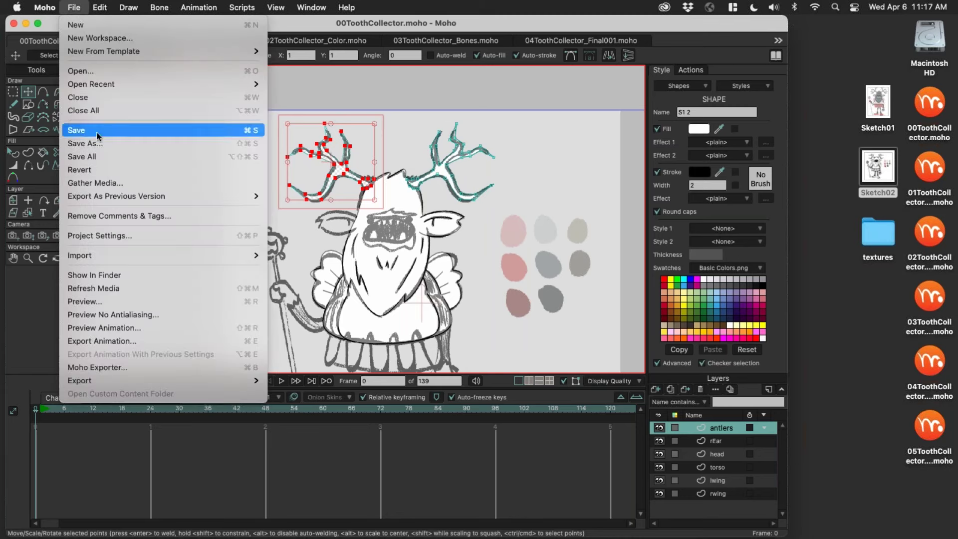
click(213, 131)
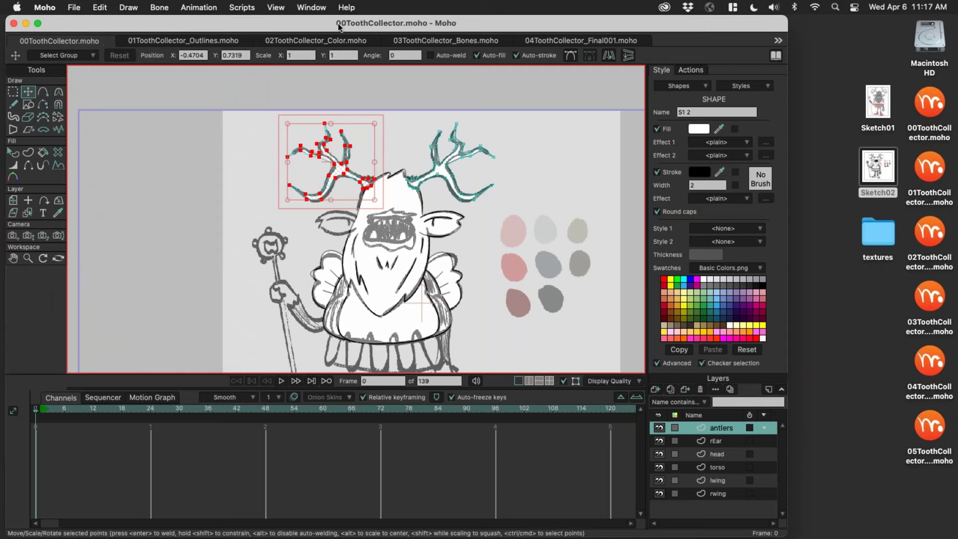
Step: Select the rEar layer and look over the full figure for sketch parts still to trace
click(734, 442)
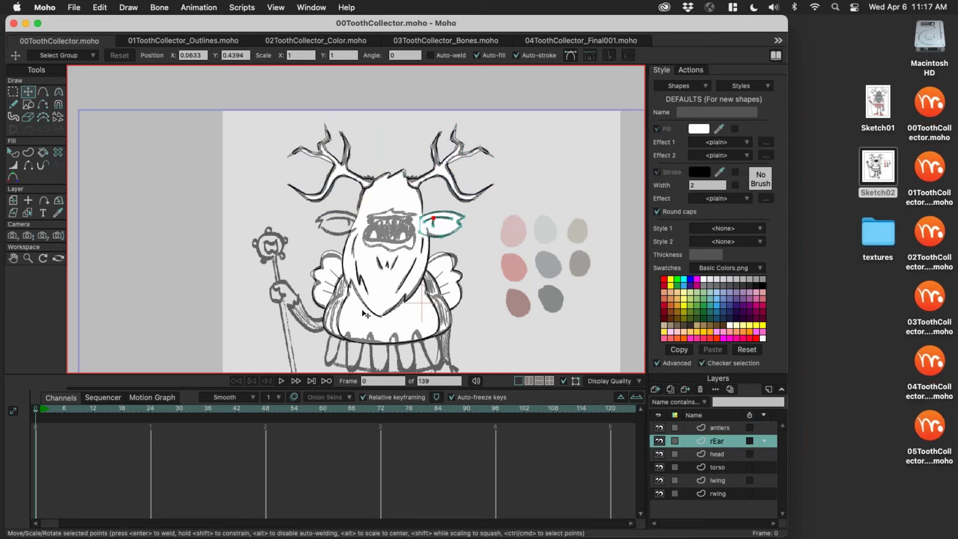
scroll(366, 314, down, 5)
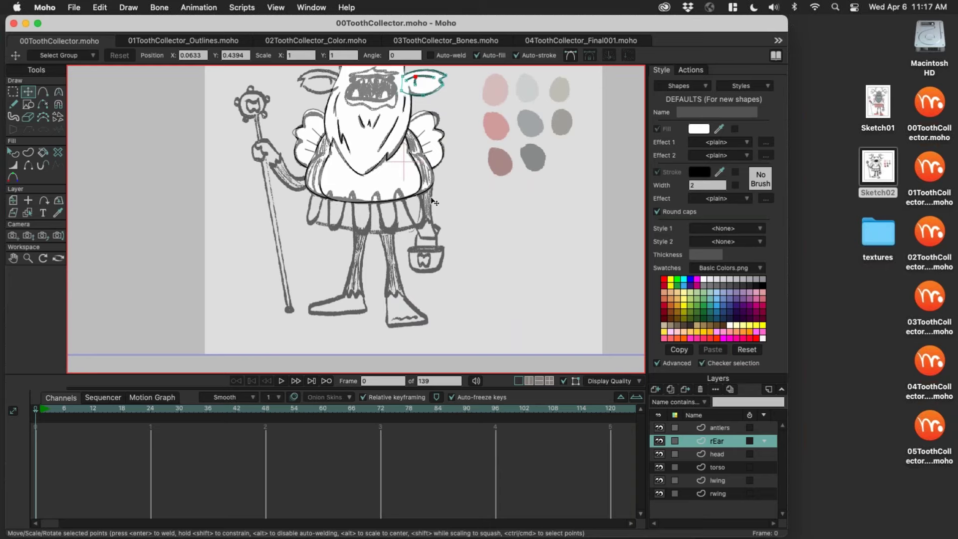
scroll(407, 257, up, 5)
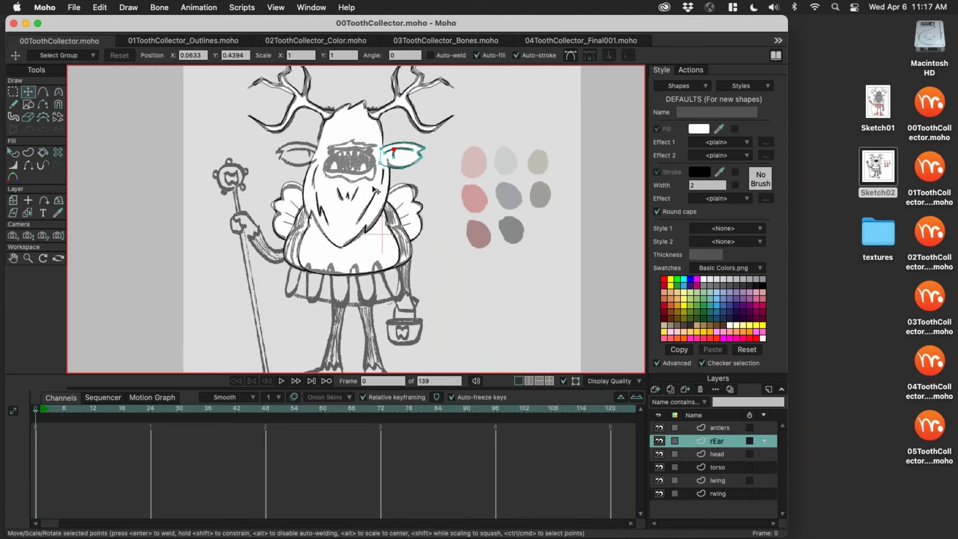
scroll(379, 202, up, 2)
scroll(385, 206, down, 2)
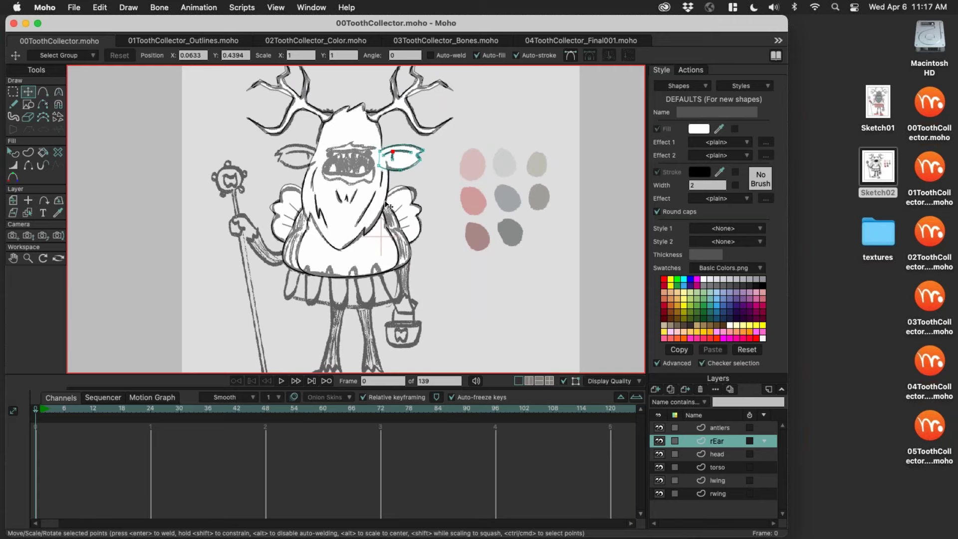
key(super+y)
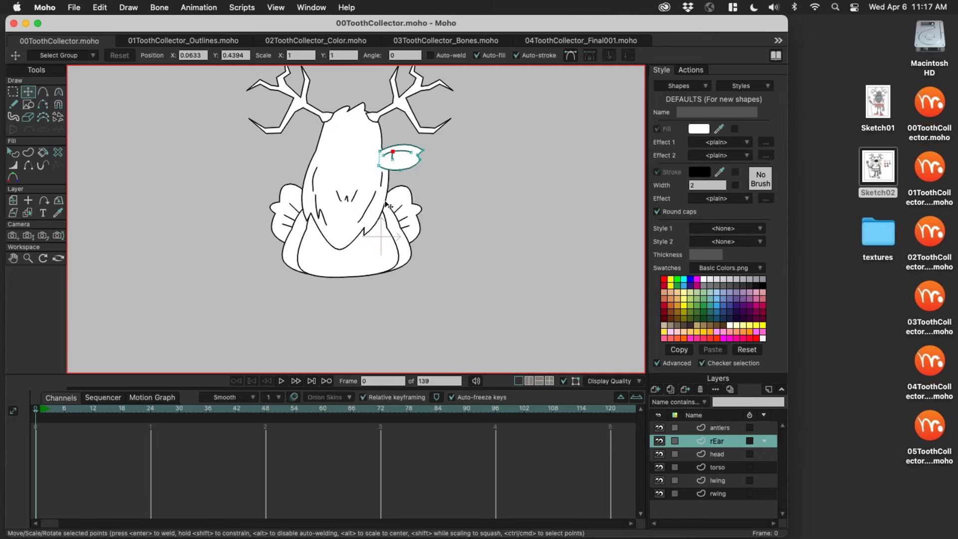
Step: Switch to the 01ToothCollector_Outlines document, adjust its display quality and examine the completed character outlines
click(195, 42)
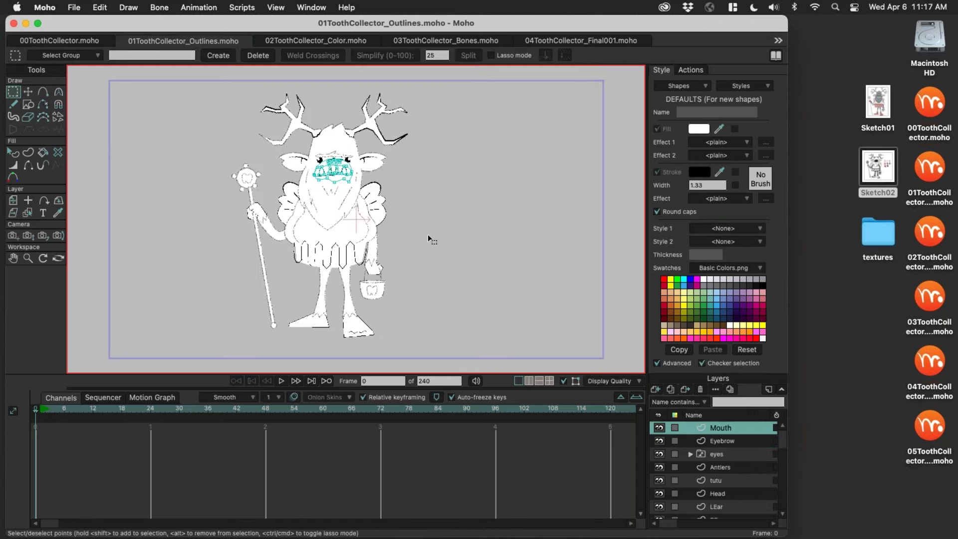
click(632, 385)
click(676, 504)
drag(358, 199, 377, 206)
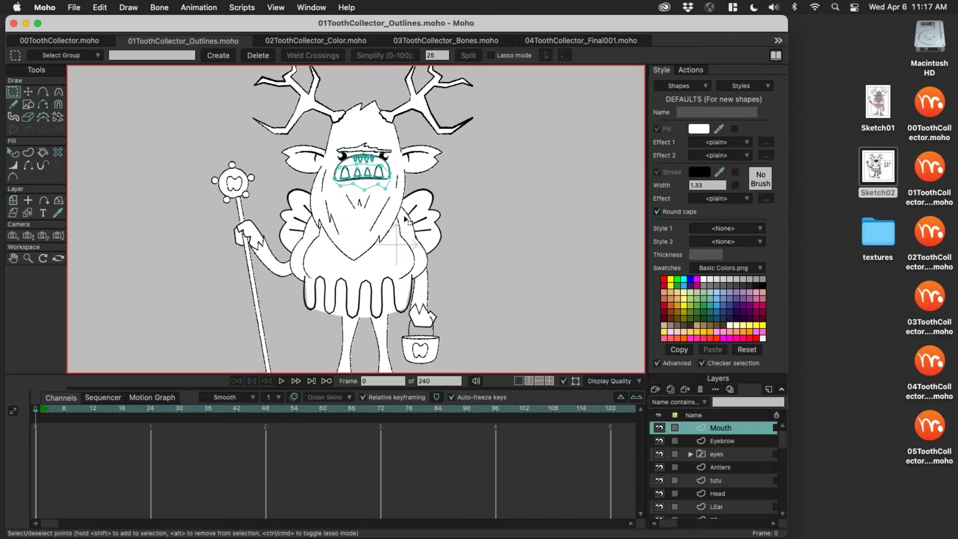
scroll(459, 263, down, 2)
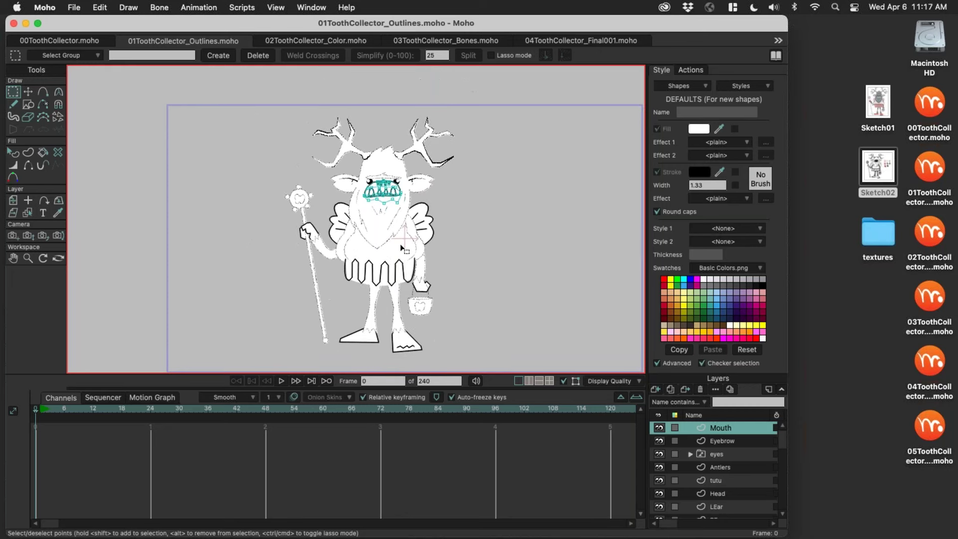
scroll(392, 254, up, 2)
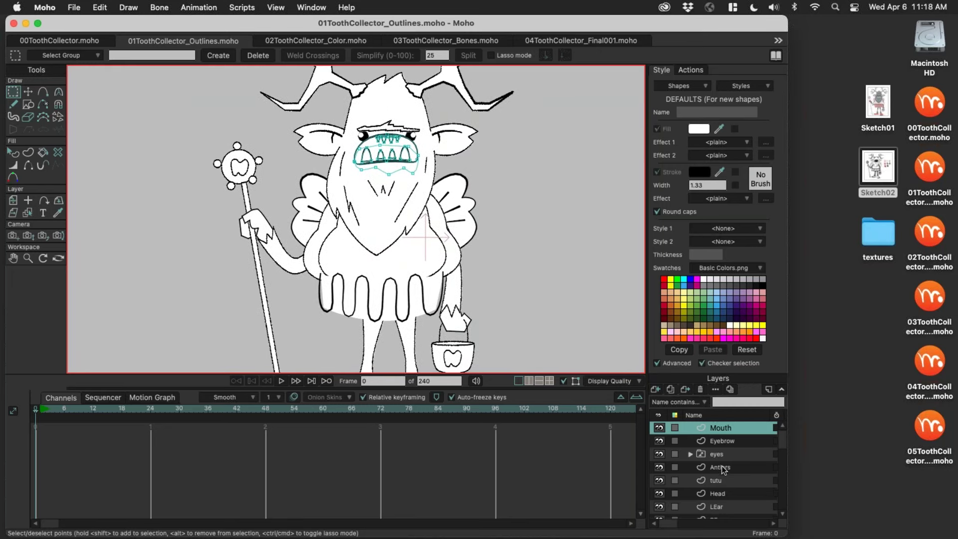
Step: Review the layer list, expand the eyes group and select its eyes_open layer to inspect the eyes up close
scroll(726, 455, down, 5)
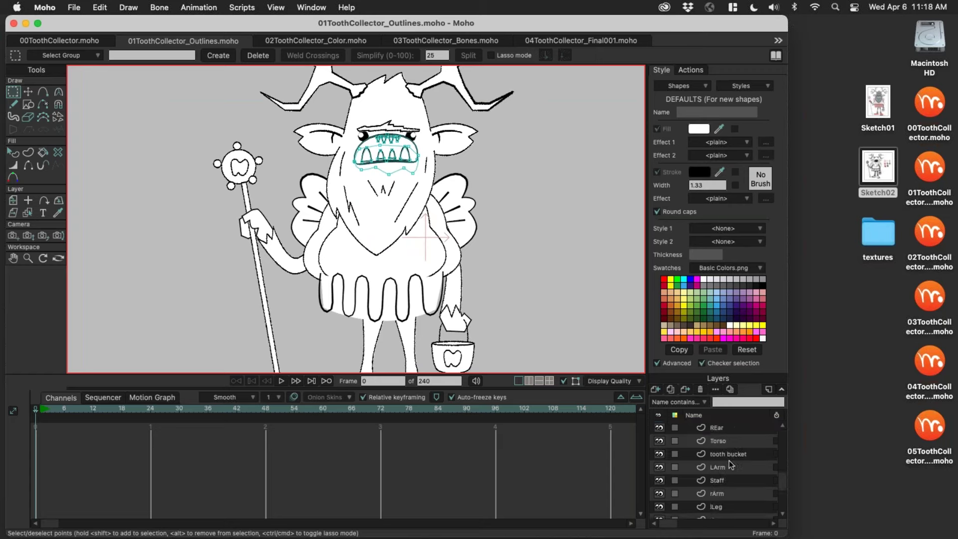
scroll(731, 461, up, 5)
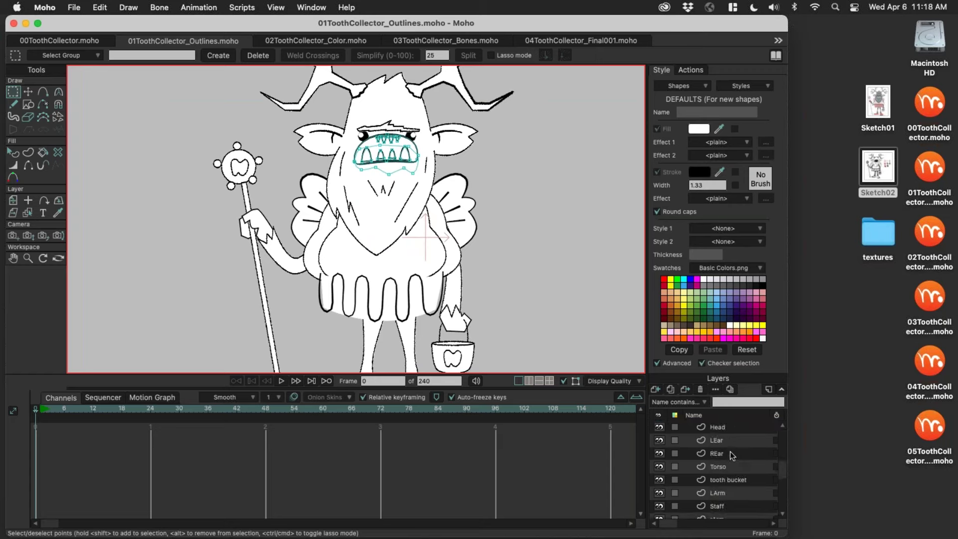
scroll(728, 455, up, 1)
click(727, 455)
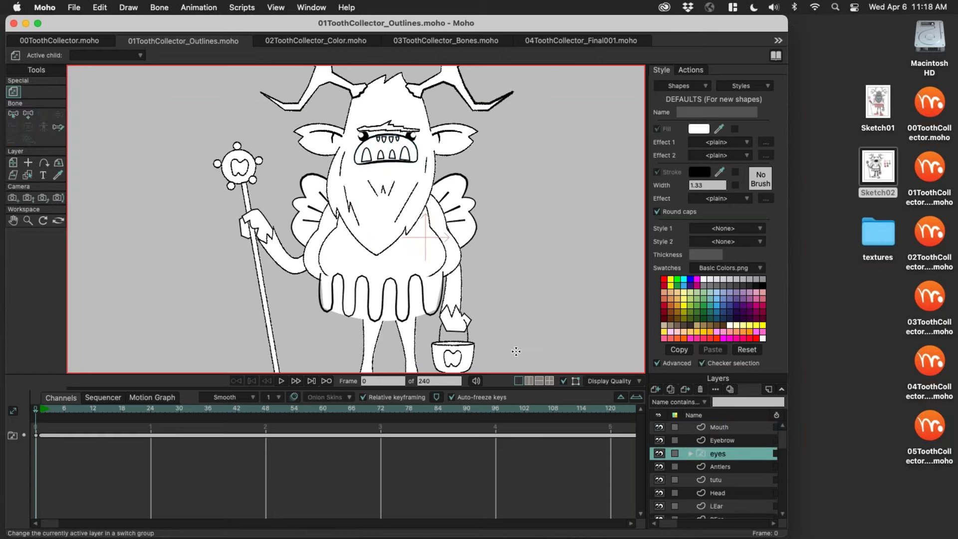
click(691, 454)
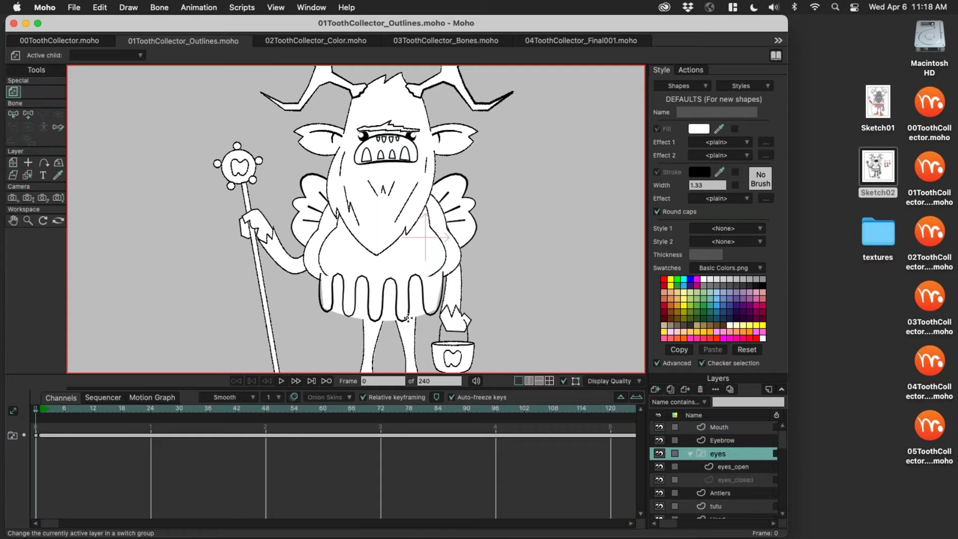
scroll(369, 129, up, 5)
scroll(449, 198, up, 3)
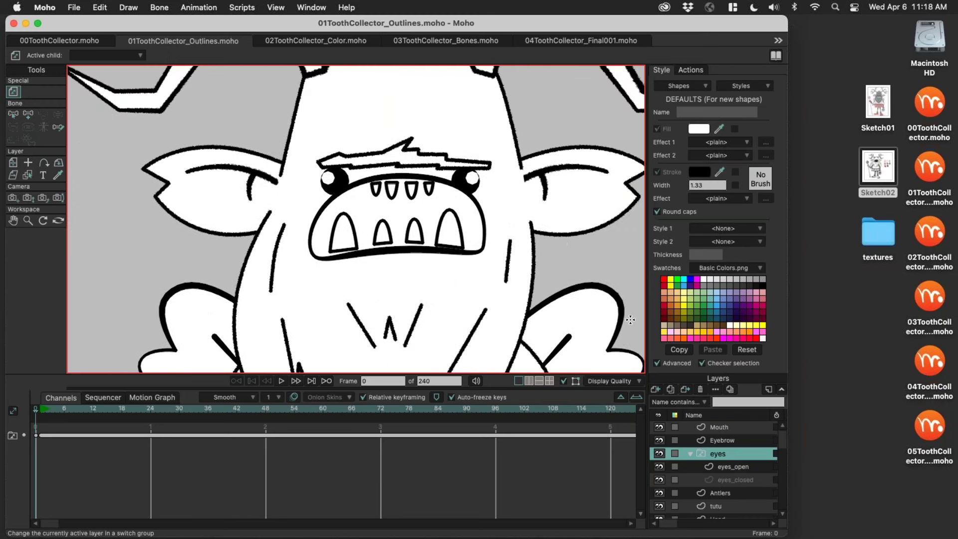
click(729, 467)
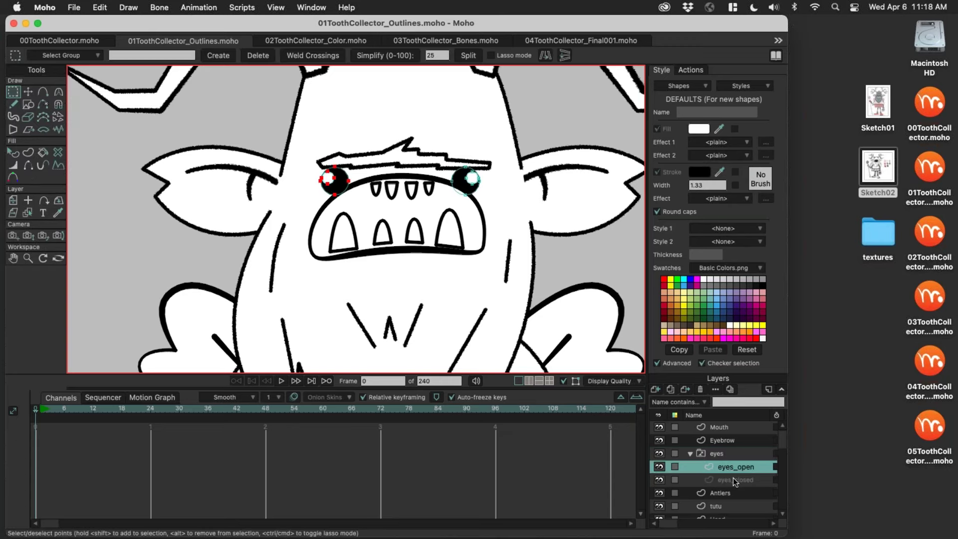
Step: Compare the eyes_open and eyes_closed layers in the eyes group by selecting each, then select both together
click(733, 479)
click(733, 468)
click(732, 479)
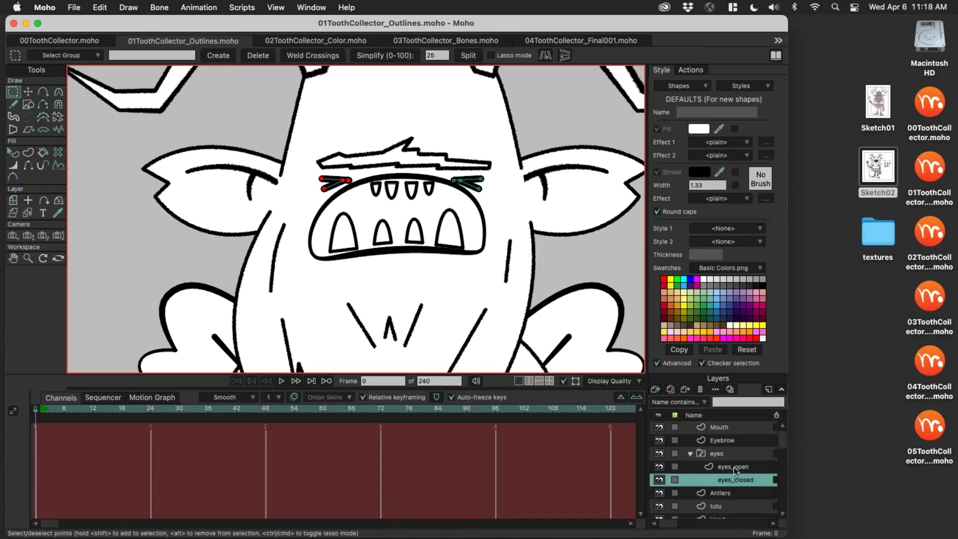
shift+click(734, 466)
right_click(732, 466)
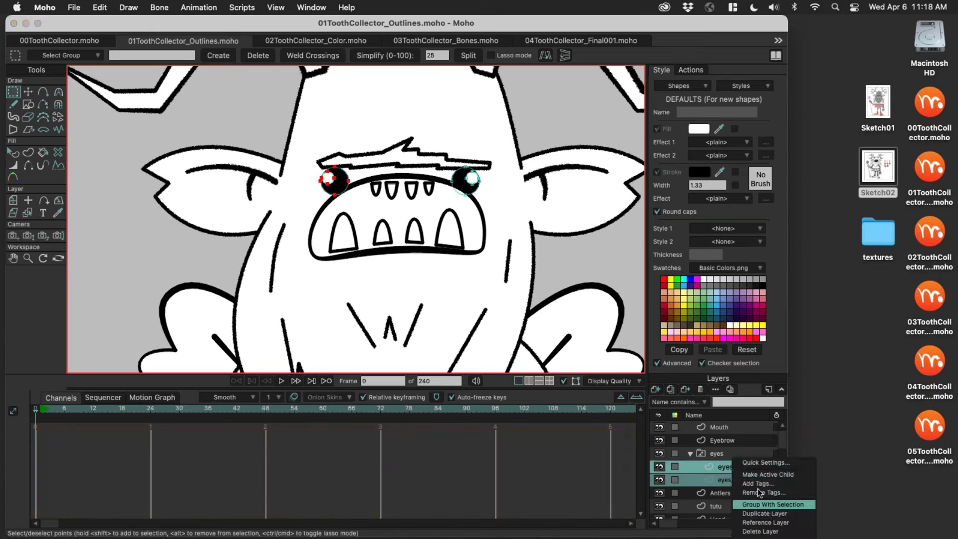
Step: Switch the eyes group's active child to eyes_closed and then back to eyes_open
click(727, 454)
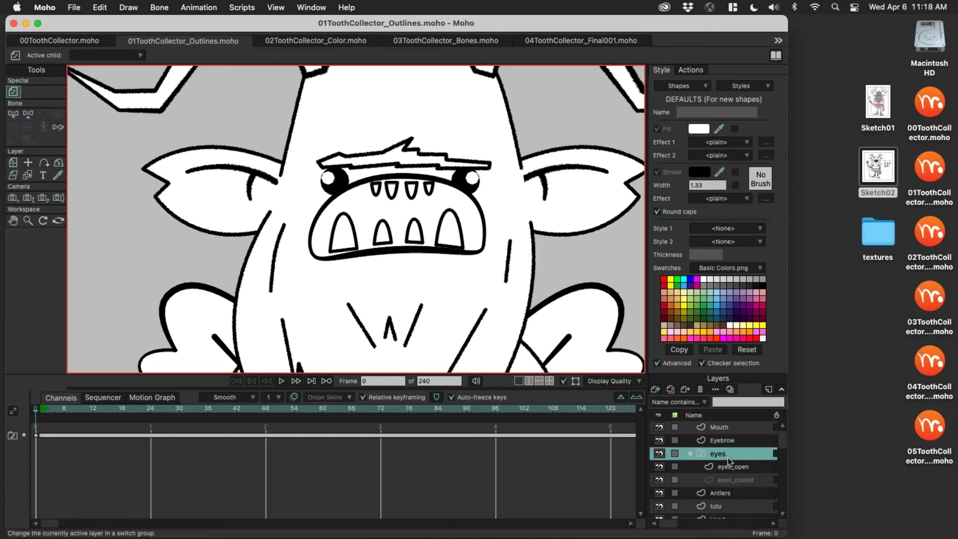
right_click(724, 454)
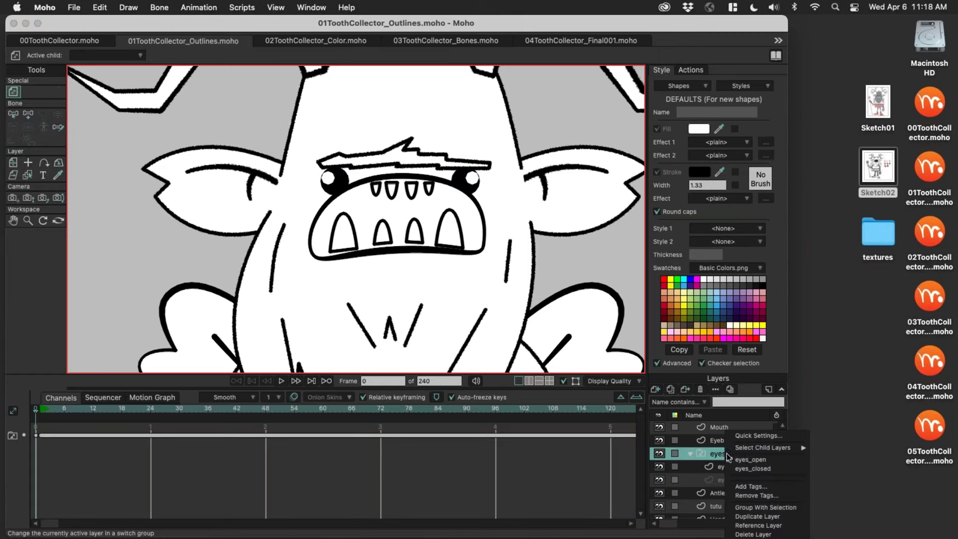
click(754, 469)
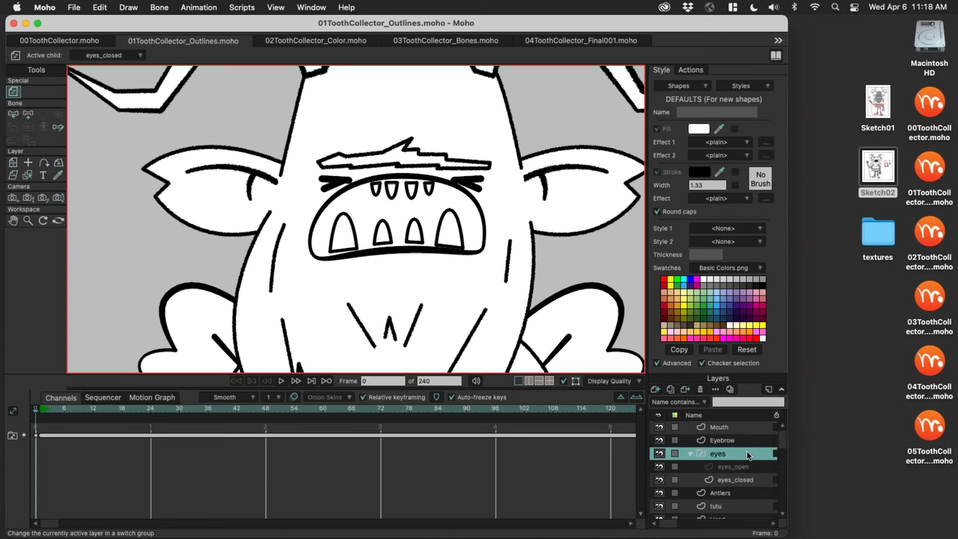
right_click(747, 452)
key(Return)
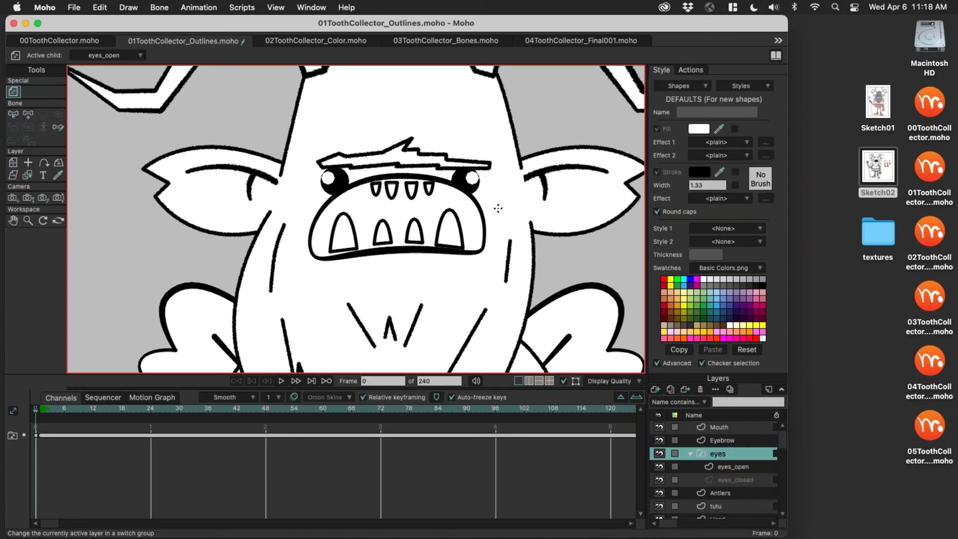
Step: Examine the whole outlined character within the frame, from the antlers and face down to the feet
scroll(425, 206, down, 3)
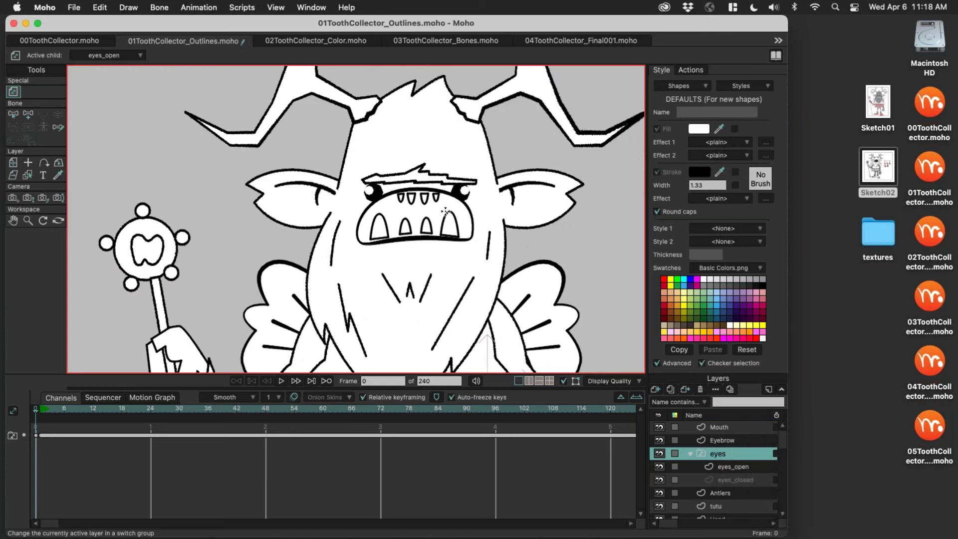
scroll(445, 212, down, 4)
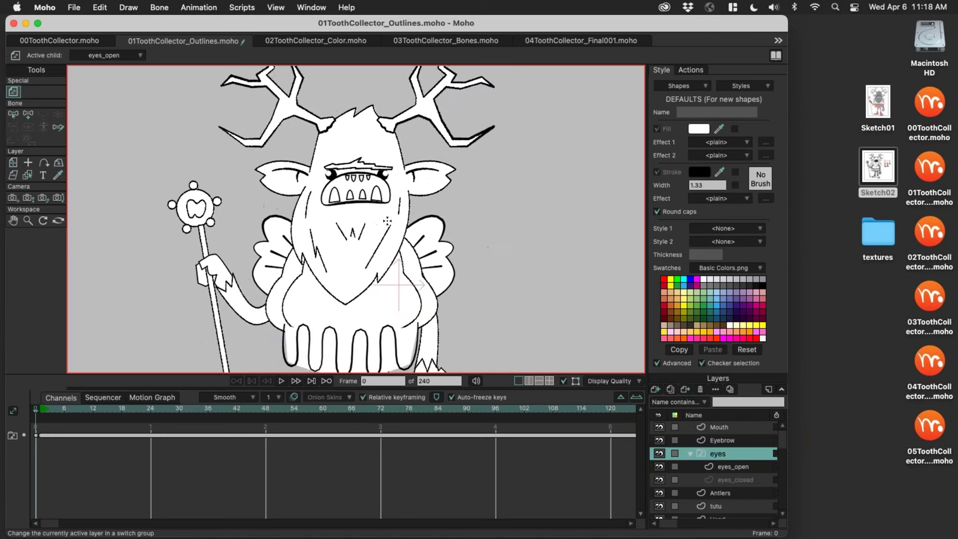
scroll(387, 221, down, 3)
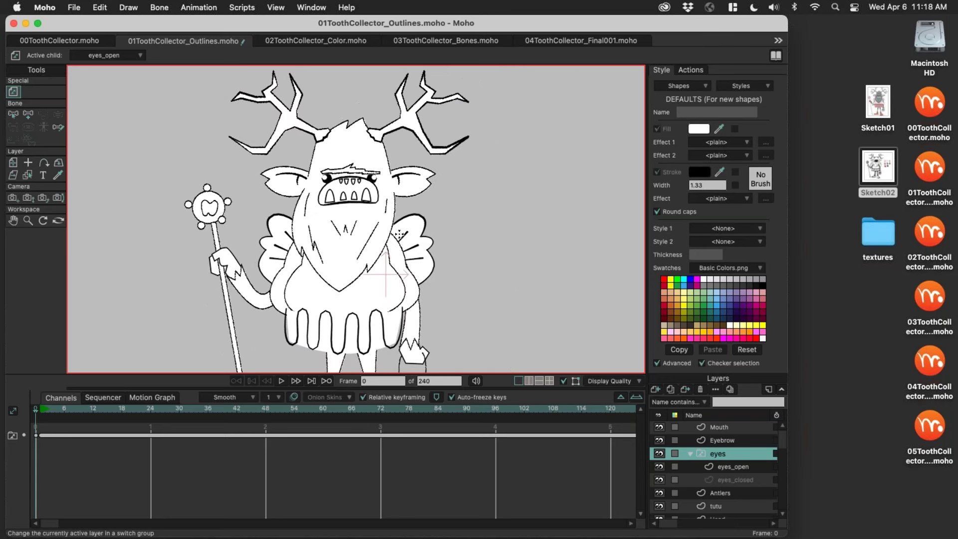
scroll(407, 227, down, 1)
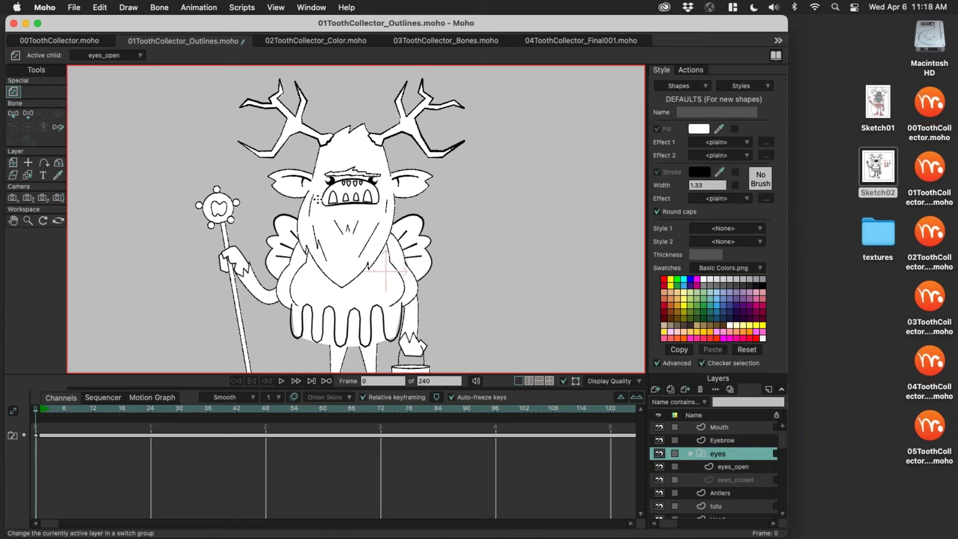
scroll(317, 199, up, 5)
scroll(414, 229, down, 3)
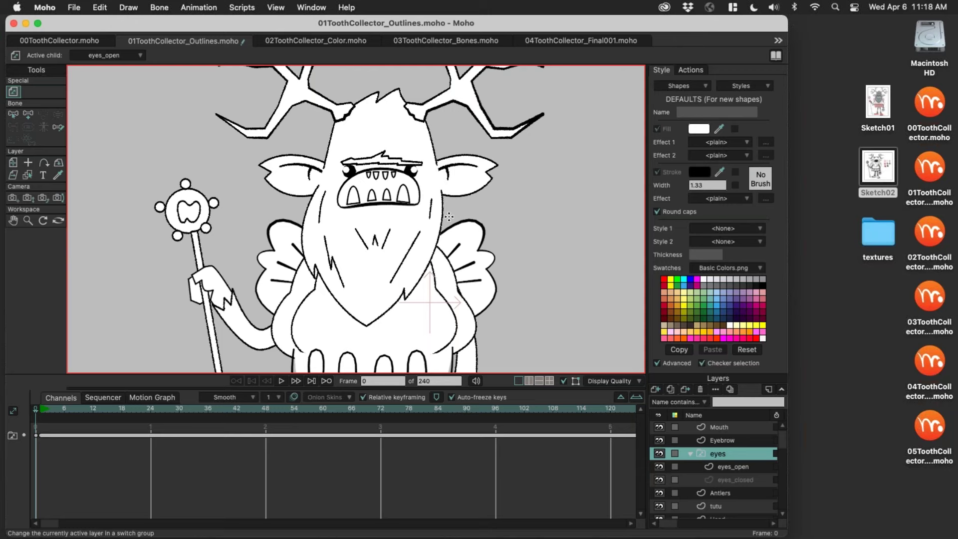
scroll(504, 202, down, 4)
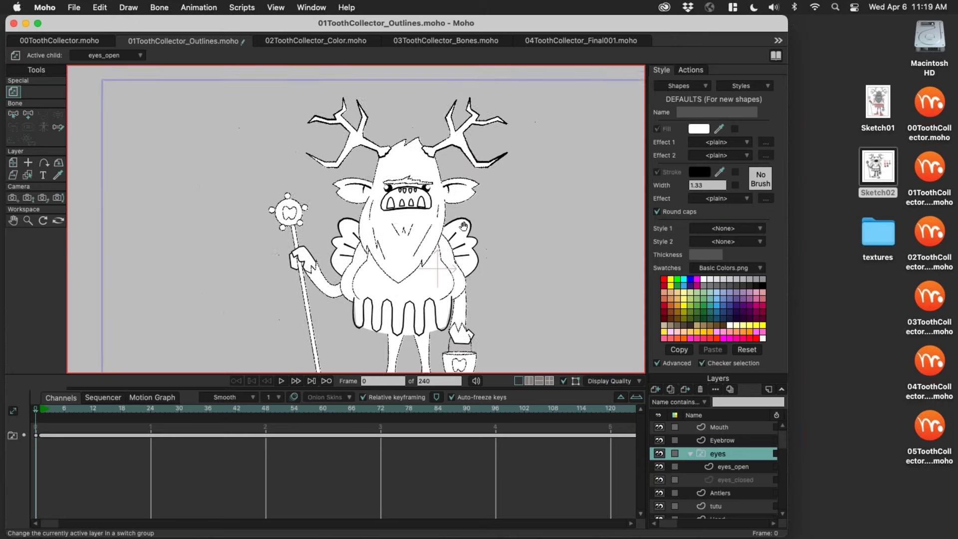
drag(453, 206, 453, 204)
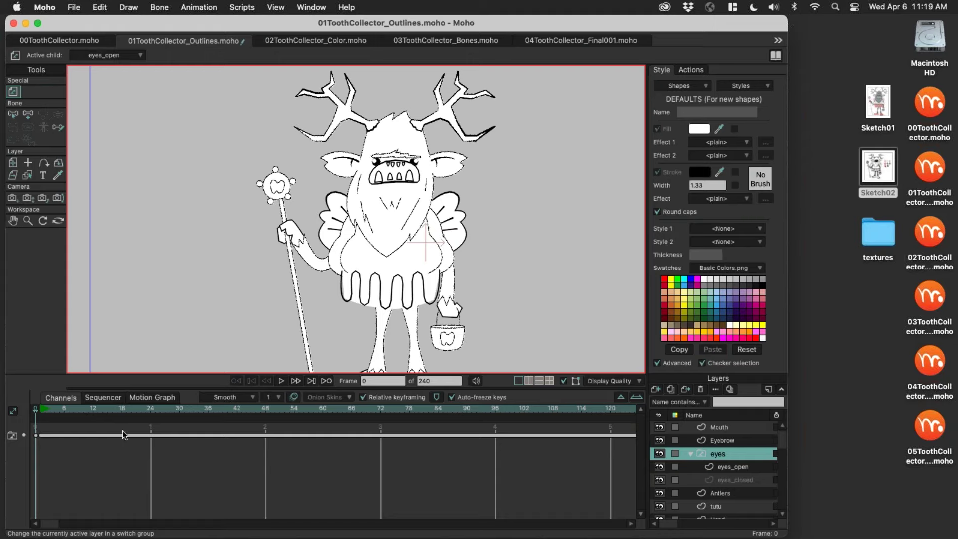
scroll(499, 235, down, 5)
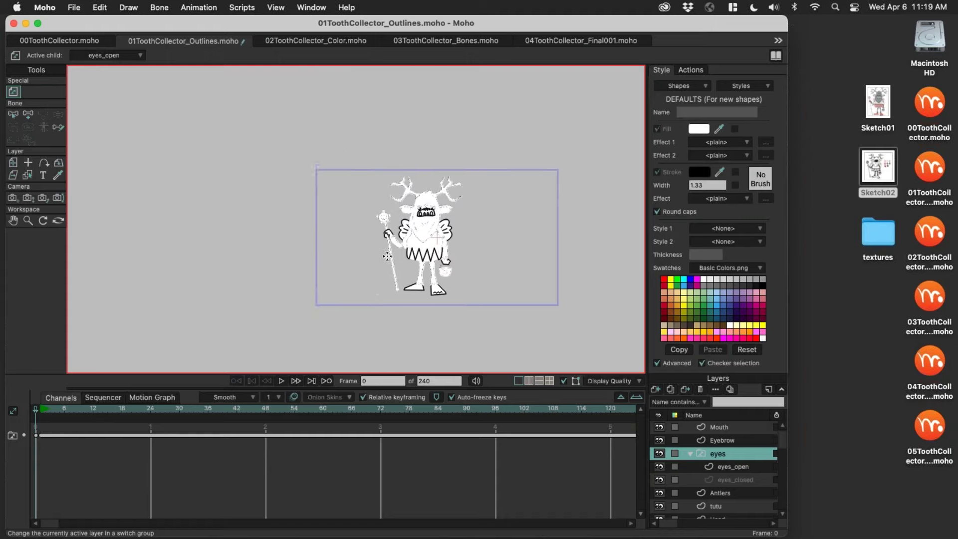
scroll(434, 224, up, 4)
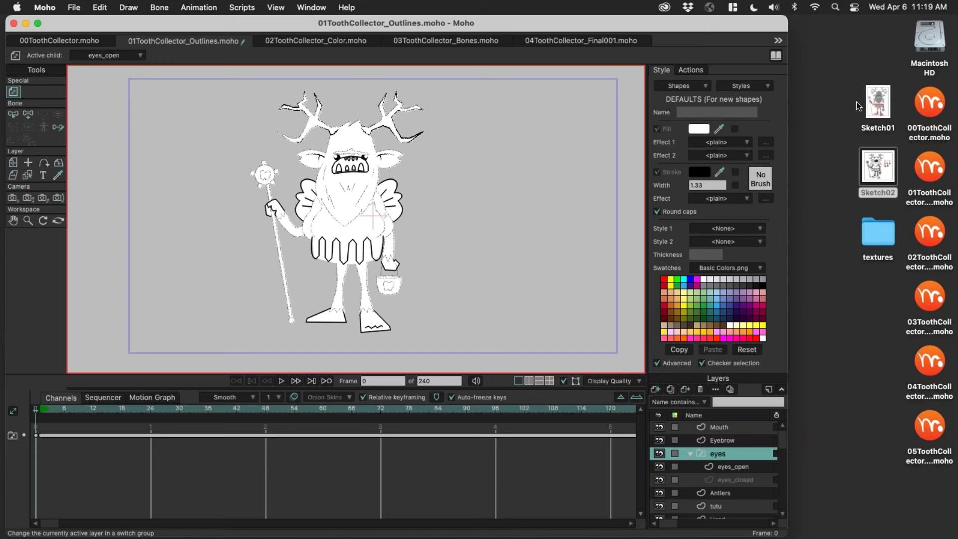
Step: Preview the Sketch01 and Sketch02 images on the desktop to study the character's colors and palette swatches
click(882, 109)
key(space)
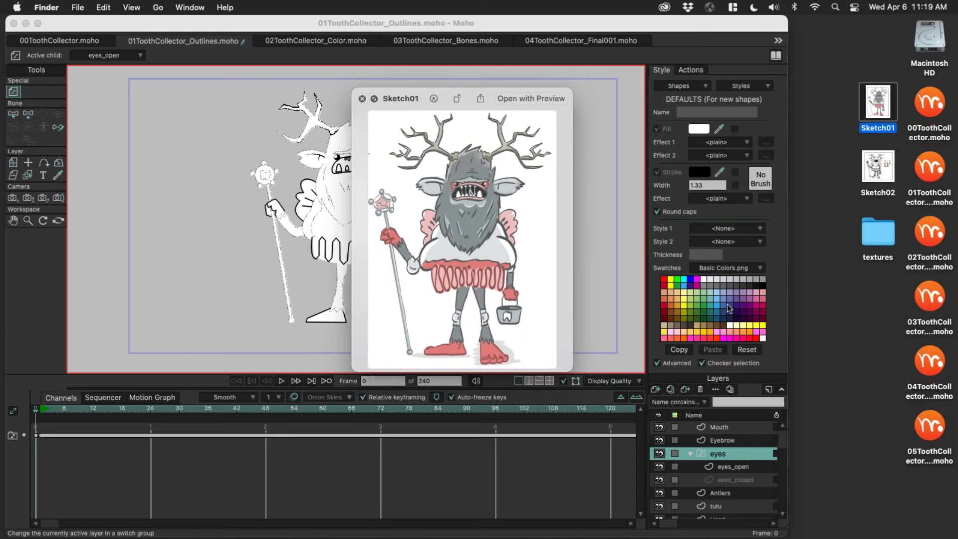
key(Down)
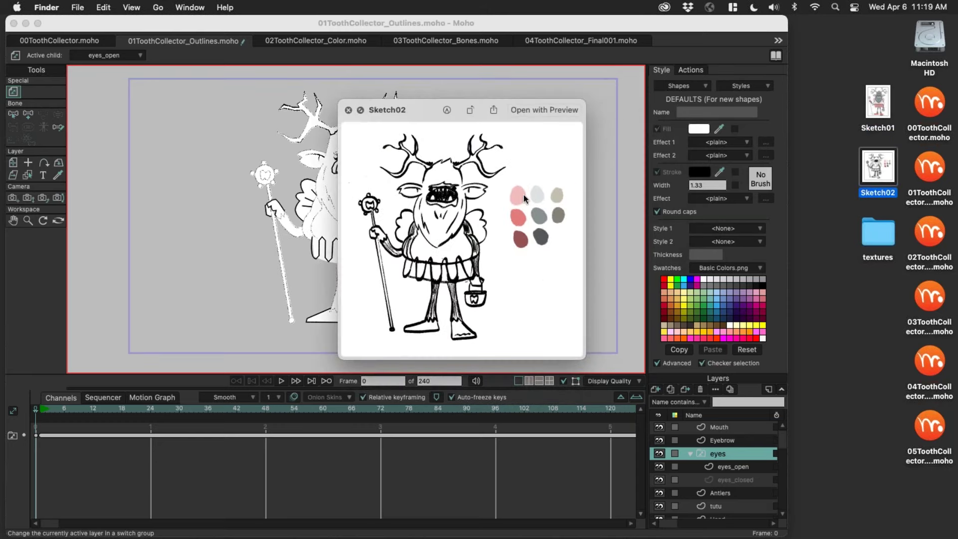
key(space)
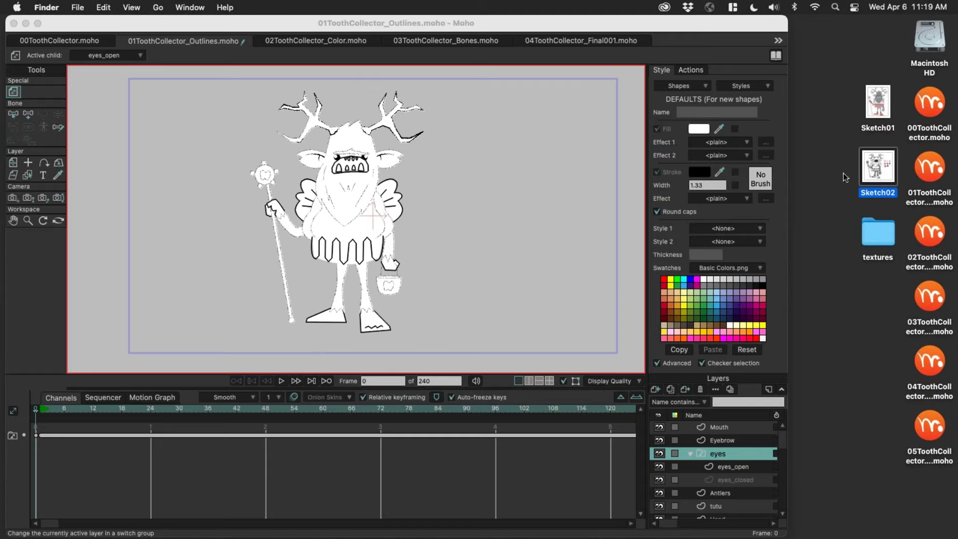
Step: Import the Sketch02 image from the desktop, offset it beside the character and move its layer above Mouth
mouse_move(880, 169)
mouse_down()
mouse_move(717, 210)
mouse_move(545, 180)
mouse_move(550, 172)
mouse_up()
mouse_move(371, 223)
mouse_down()
mouse_move(569, 227)
mouse_move(554, 230)
mouse_move(767, 391)
mouse_up()
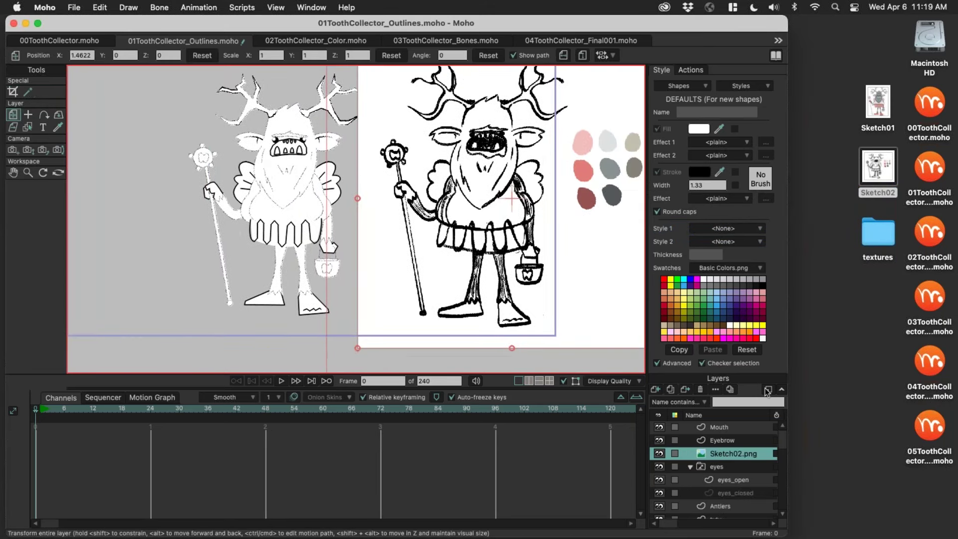
drag(747, 454, 754, 415)
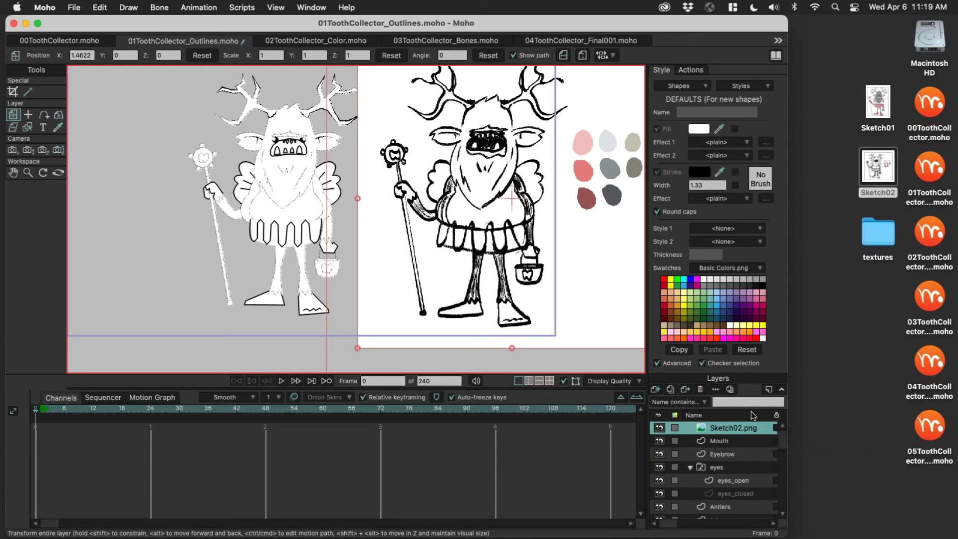
Step: Scale the Sketch02 image uniformly to about 0.52 and place it beside the character at about X 0.89
mouse_move(358, 347)
mouse_down()
mouse_move(384, 348)
mouse_move(487, 251)
mouse_up()
drag(563, 209, 459, 211)
drag(499, 137, 508, 129)
drag(454, 194, 477, 182)
drag(322, 200, 414, 184)
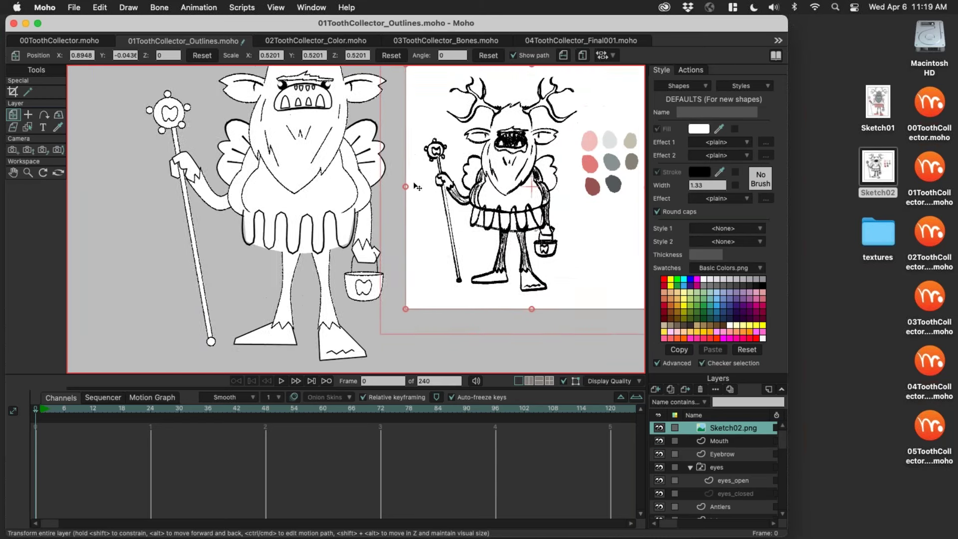
scroll(418, 186, up, 5)
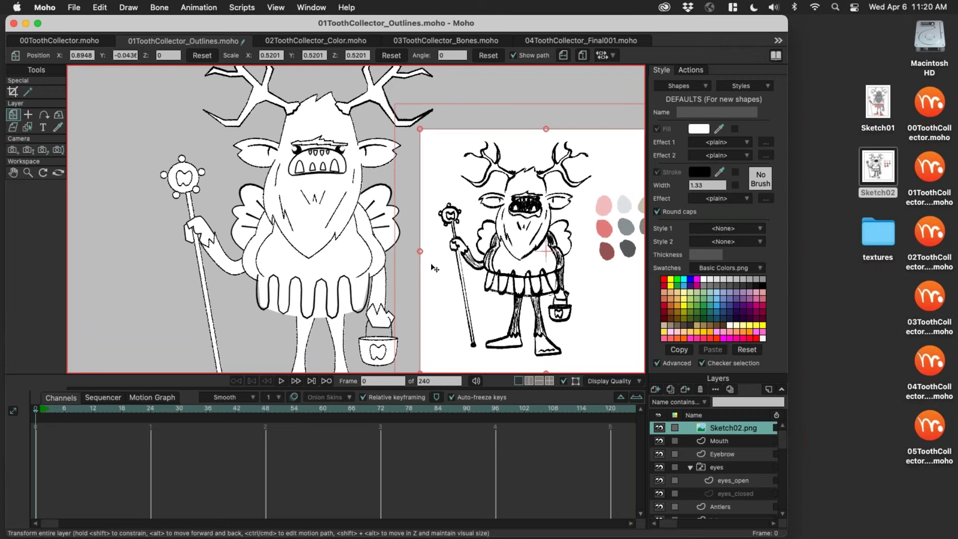
scroll(515, 277, down, 3)
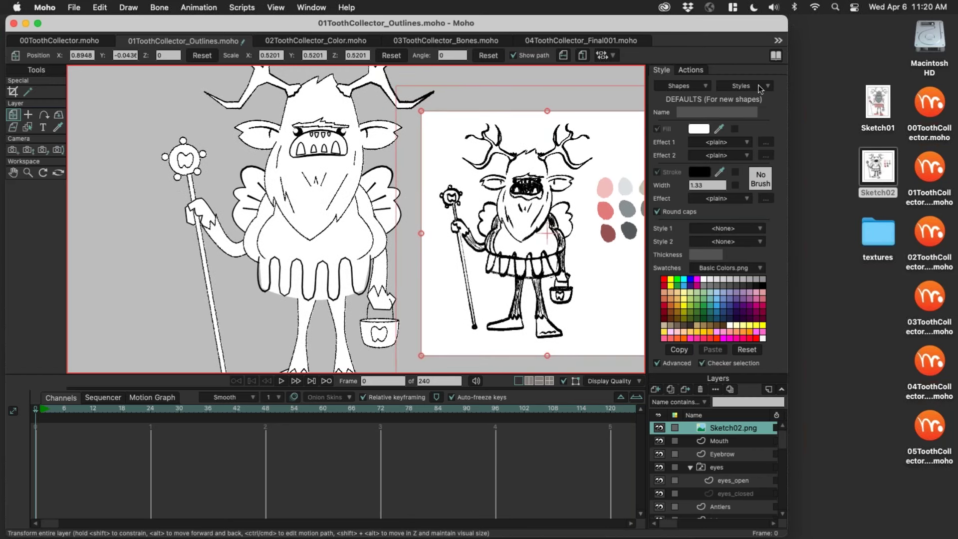
Step: Create a new style named Fur
click(750, 85)
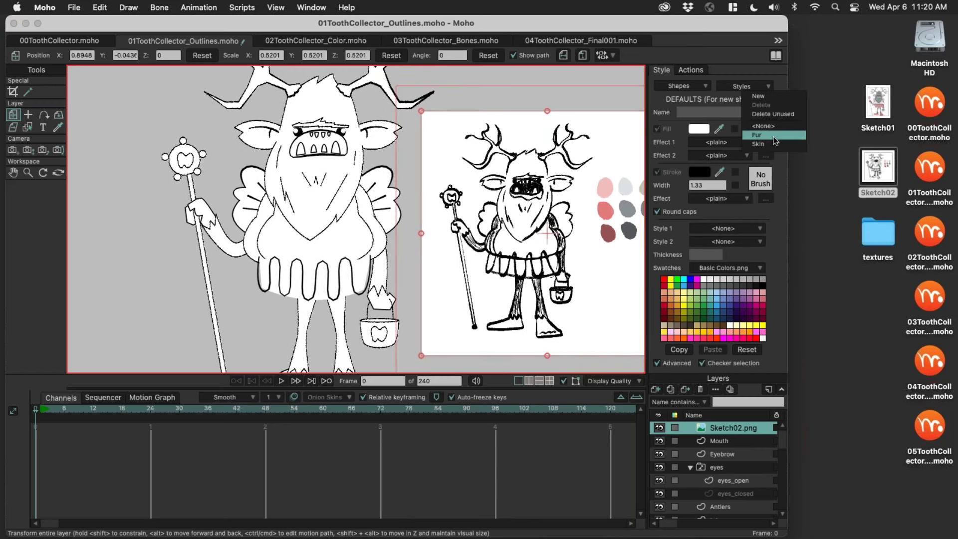
click(772, 95)
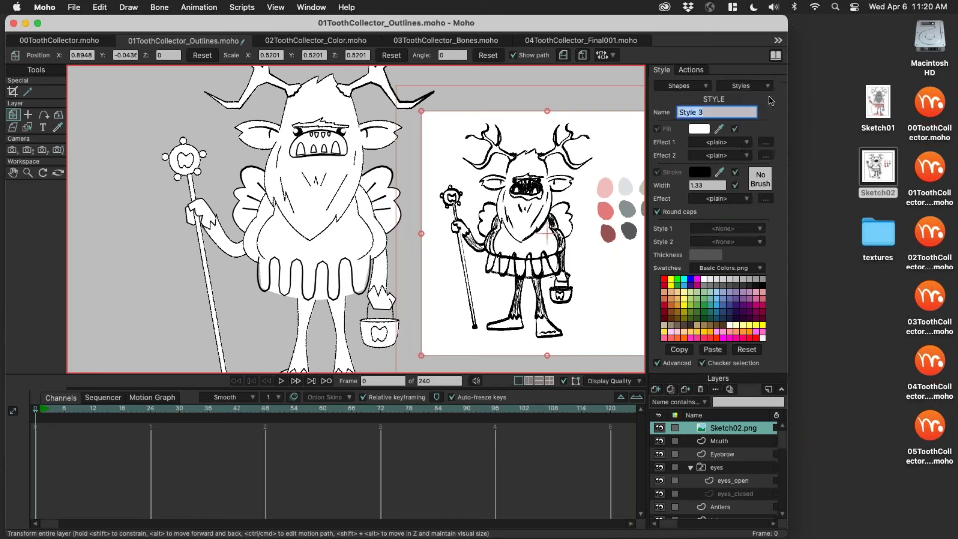
text(Fur)
key(Return)
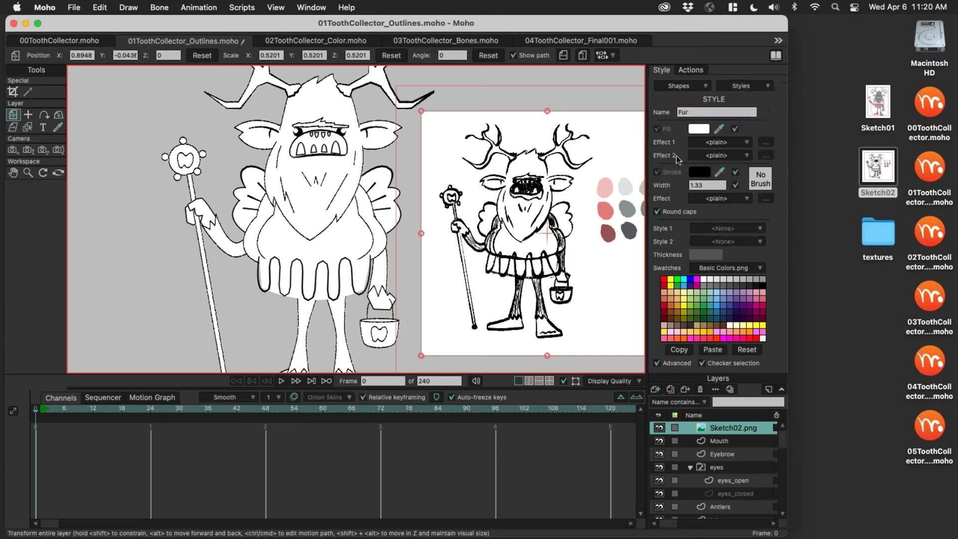
Step: Save the project and sample the Fur style's fill from the sketch's medium grey swatch and its stroke from the dark grey swatch
drag(535, 202, 501, 195)
key(super+s)
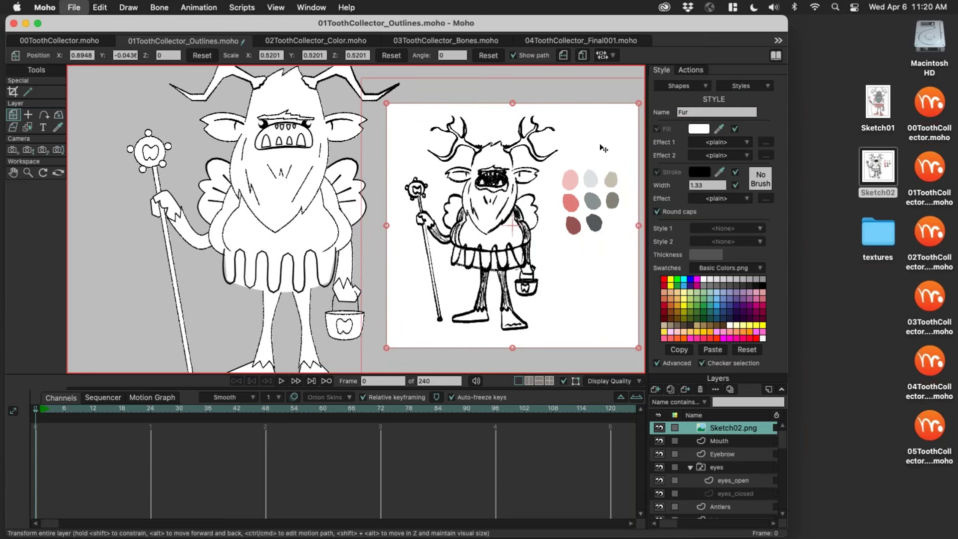
mouse_move(721, 131)
mouse_down()
mouse_move(649, 165)
mouse_move(593, 209)
mouse_move(598, 196)
mouse_up()
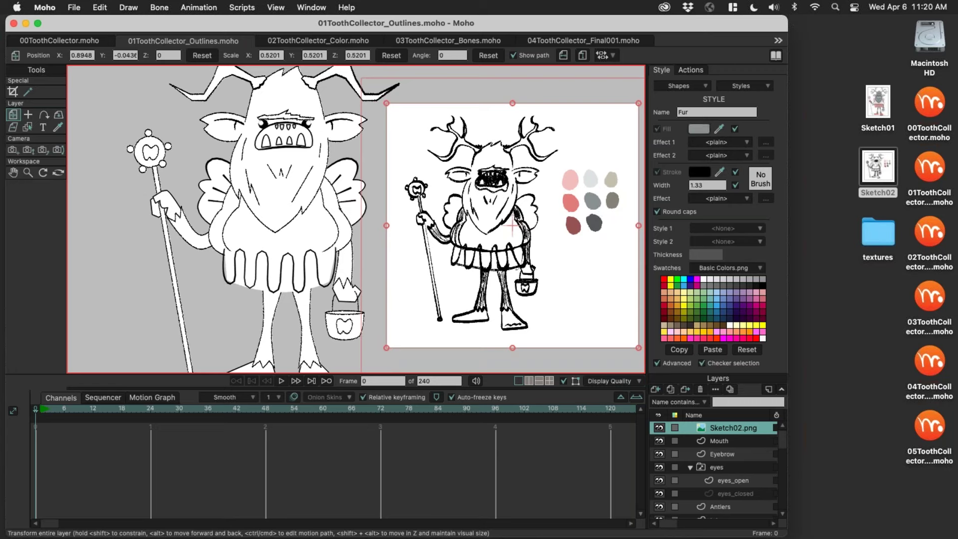
drag(719, 171, 602, 222)
Step: Set the Fur style's stroke width to 2 and give it the rough Brush503.png brush
click(701, 187)
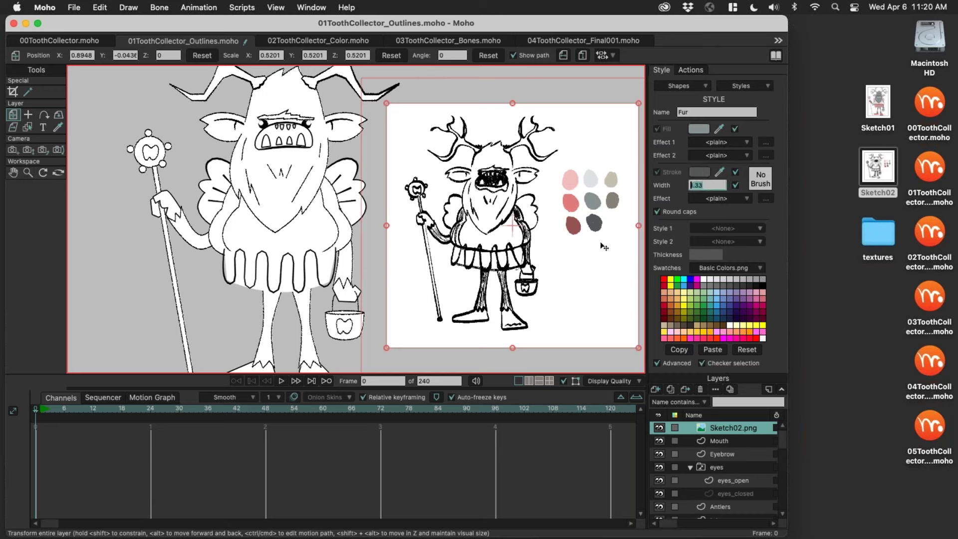
text(2)
click(762, 176)
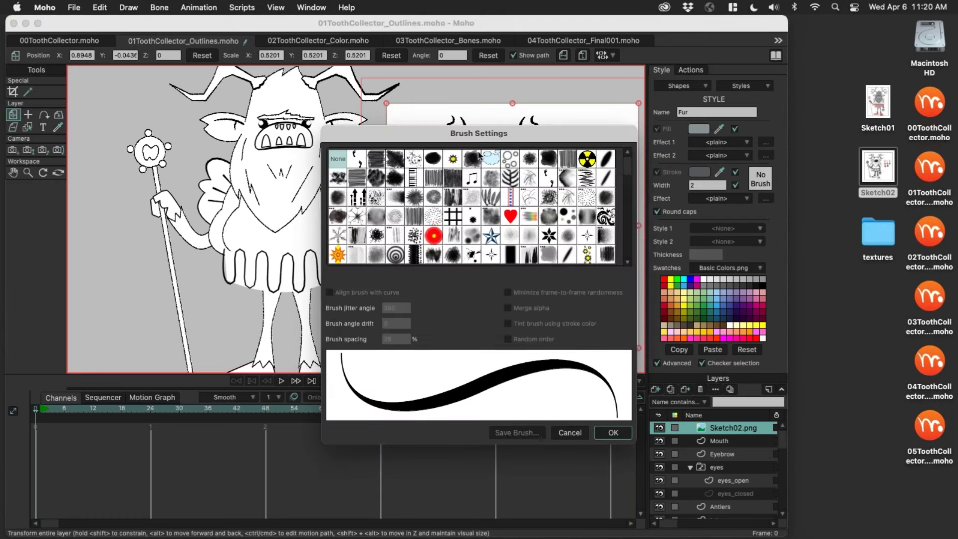
click(394, 178)
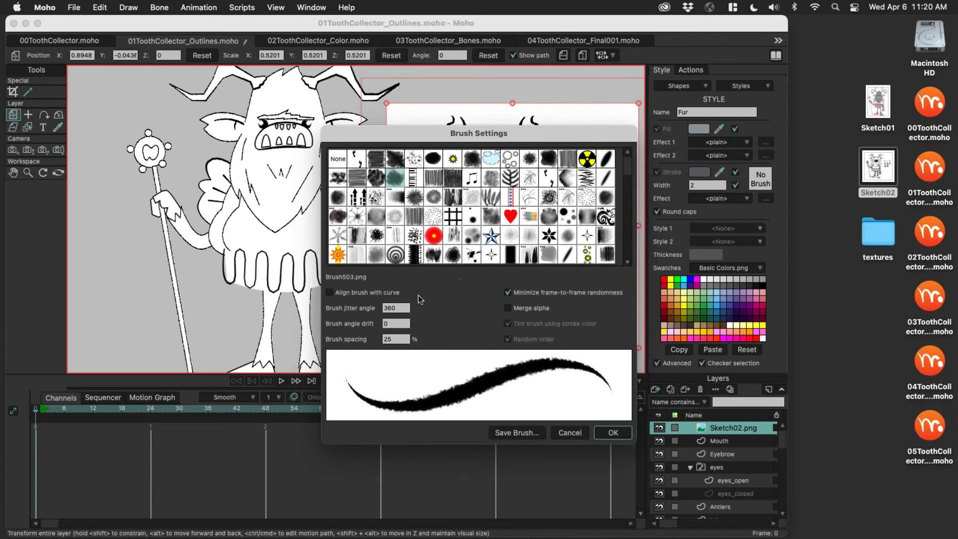
click(615, 432)
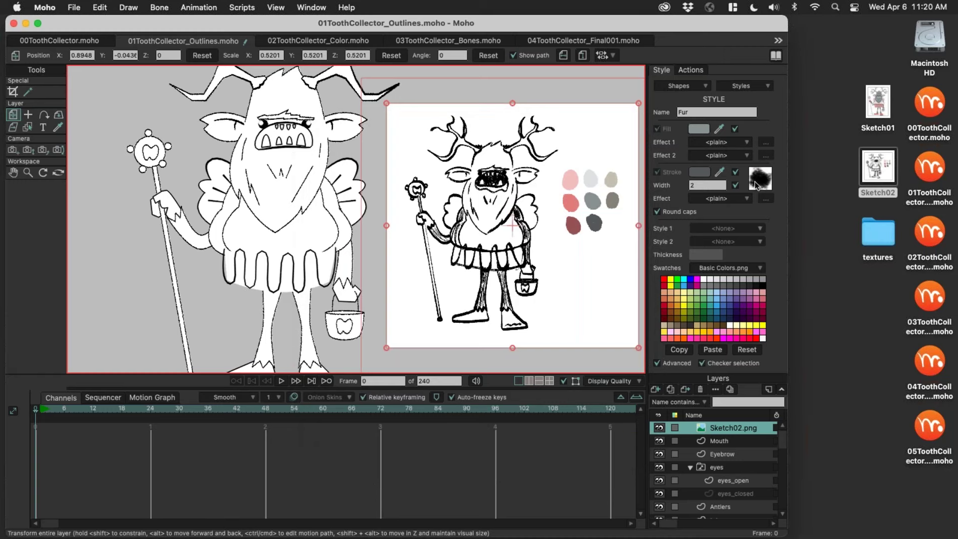
Step: Assign the newly created Fur style as Style 1 to the main fur shape on the Head layer
drag(466, 225, 481, 222)
drag(354, 216, 398, 215)
drag(402, 176, 463, 188)
scroll(465, 191, up, 2)
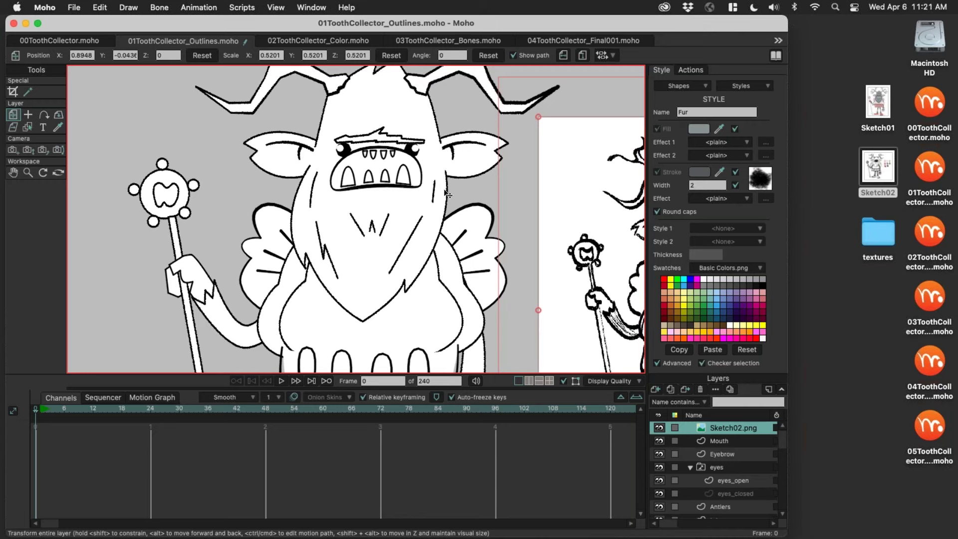
scroll(719, 479, down, 2)
click(719, 512)
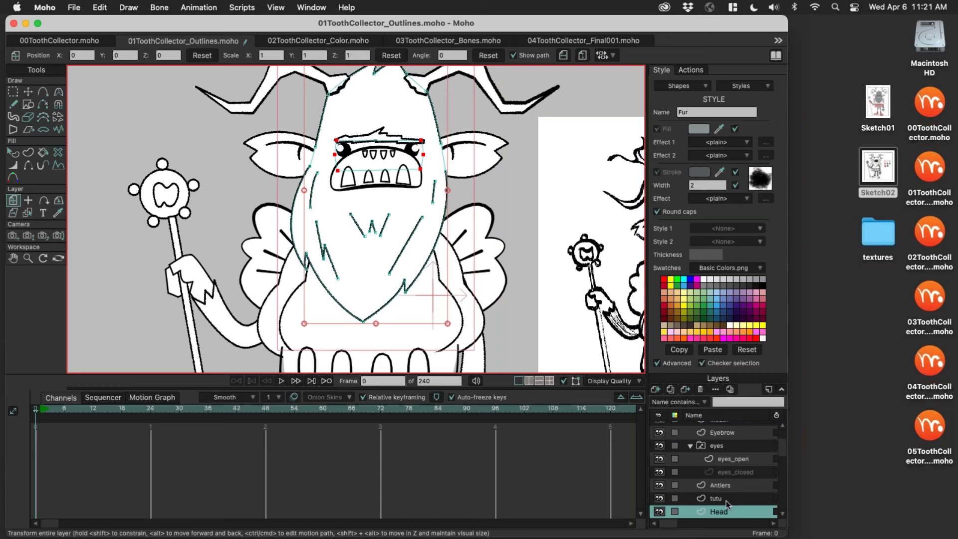
scroll(470, 194, left, 1)
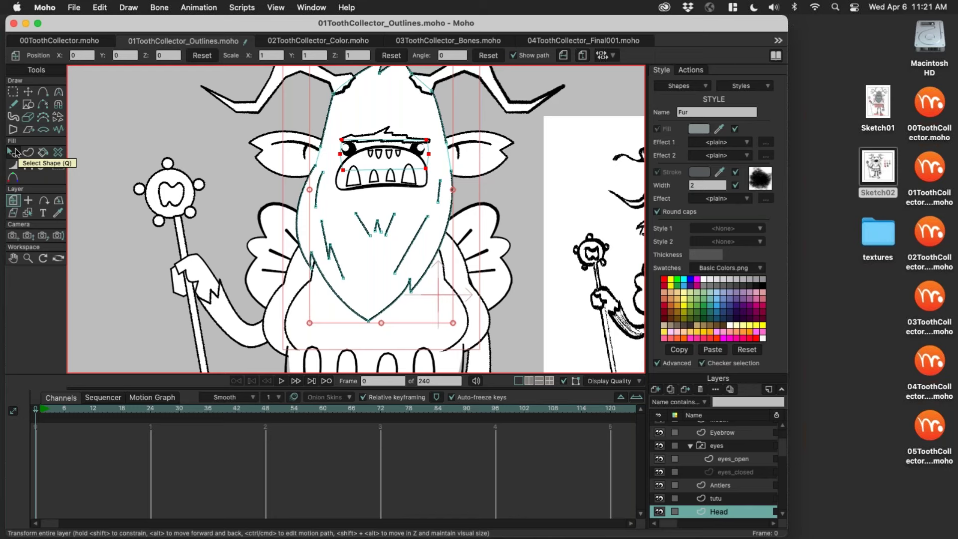
click(15, 153)
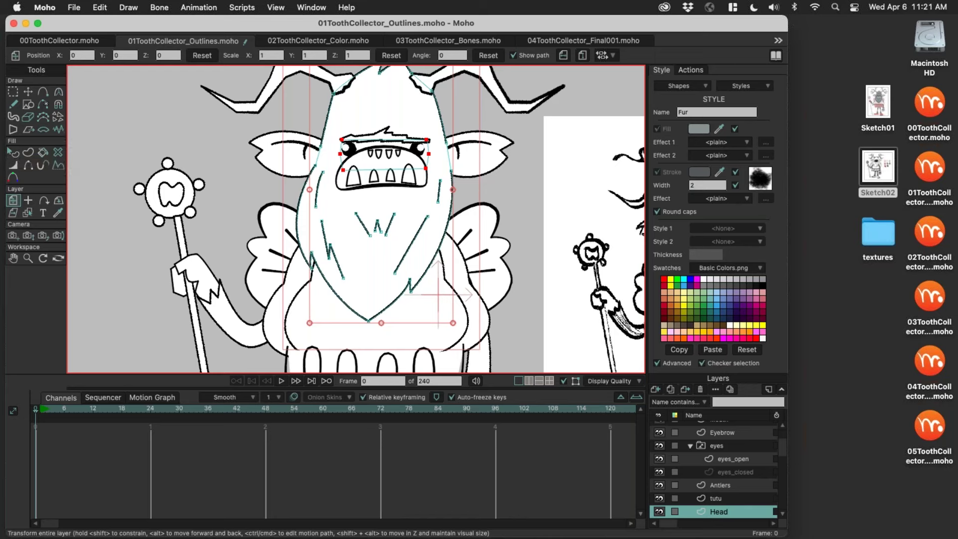
click(454, 202)
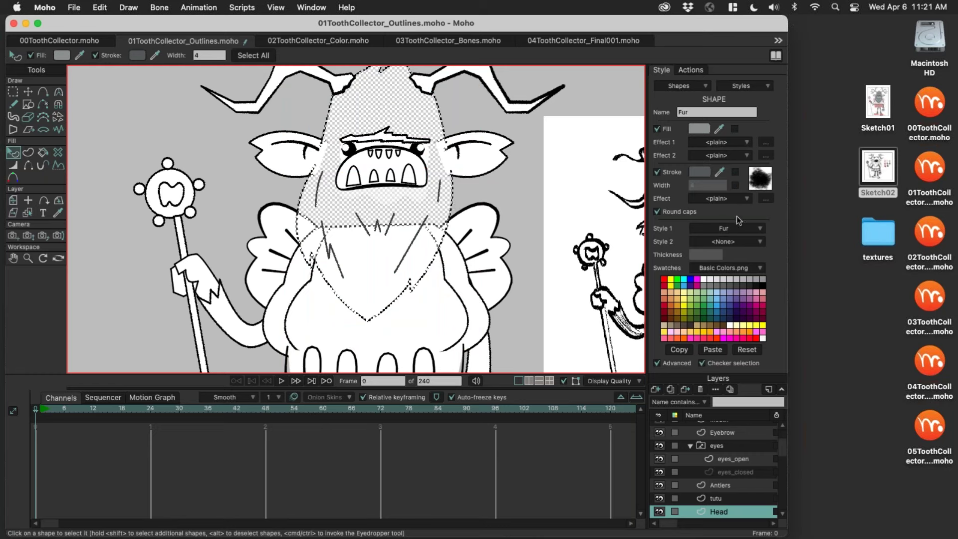
click(758, 229)
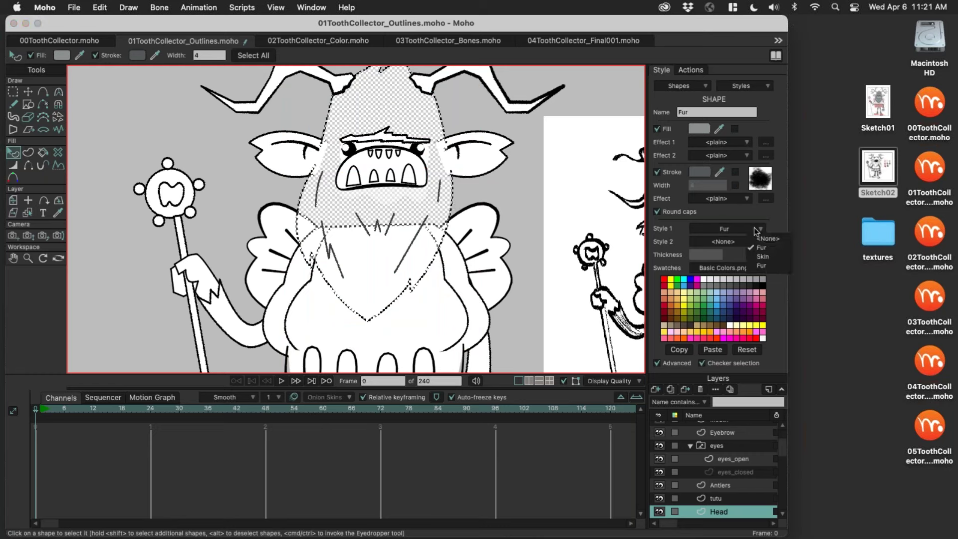
click(776, 261)
click(509, 182)
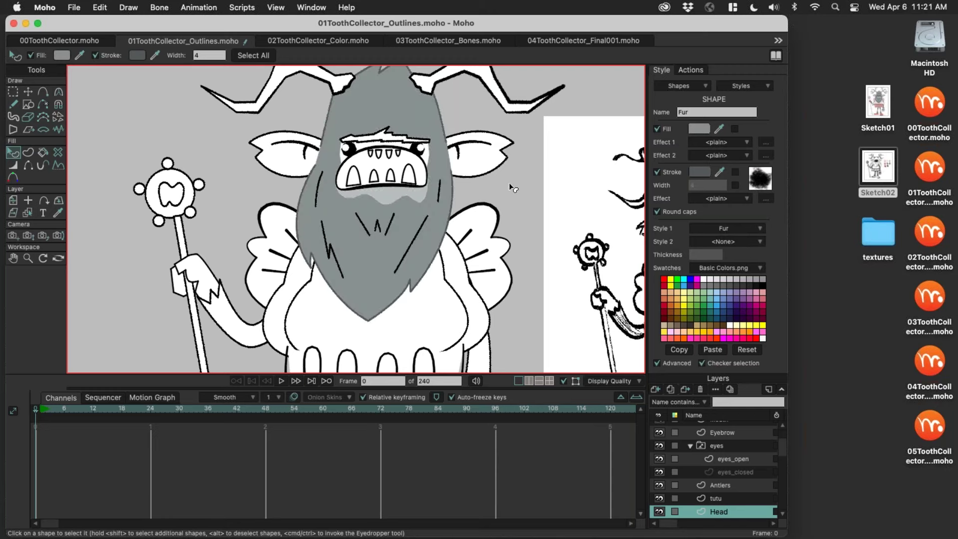
Step: Open the new Fur style for editing and set its stroke width to 4
drag(467, 224, 457, 233)
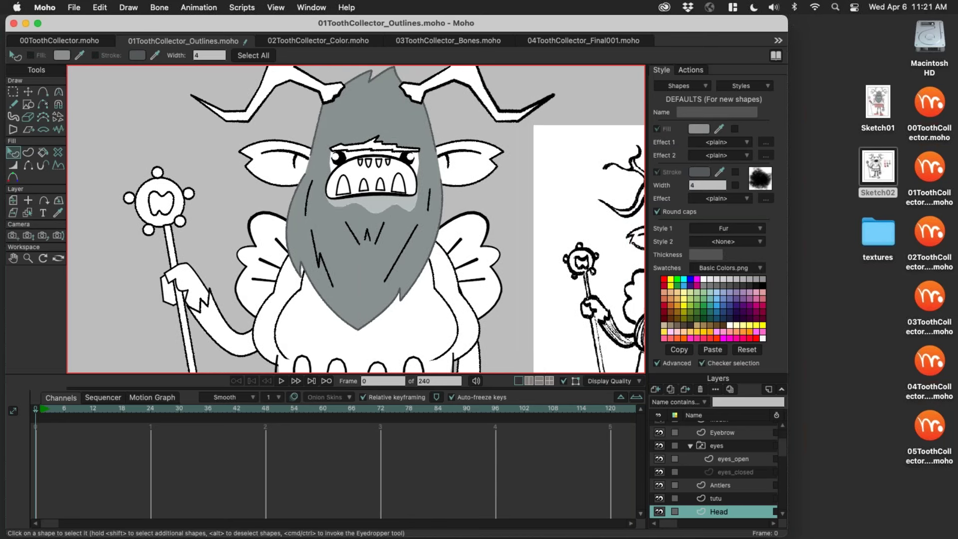
click(754, 87)
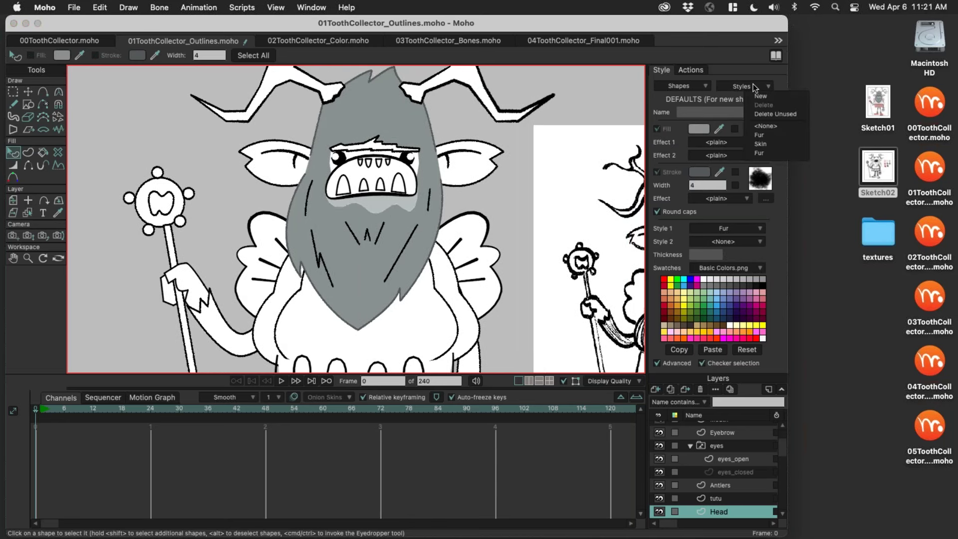
click(768, 153)
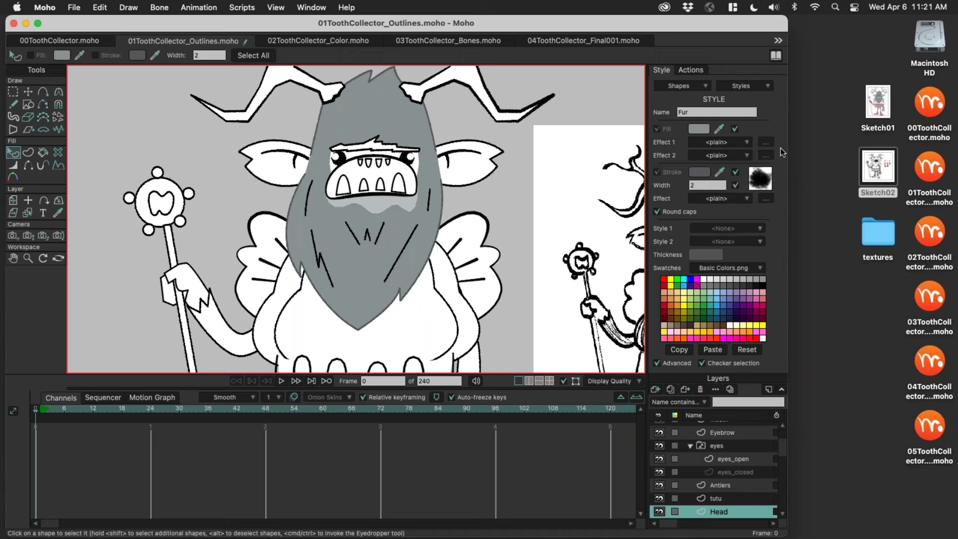
double_click(701, 186)
key(Return)
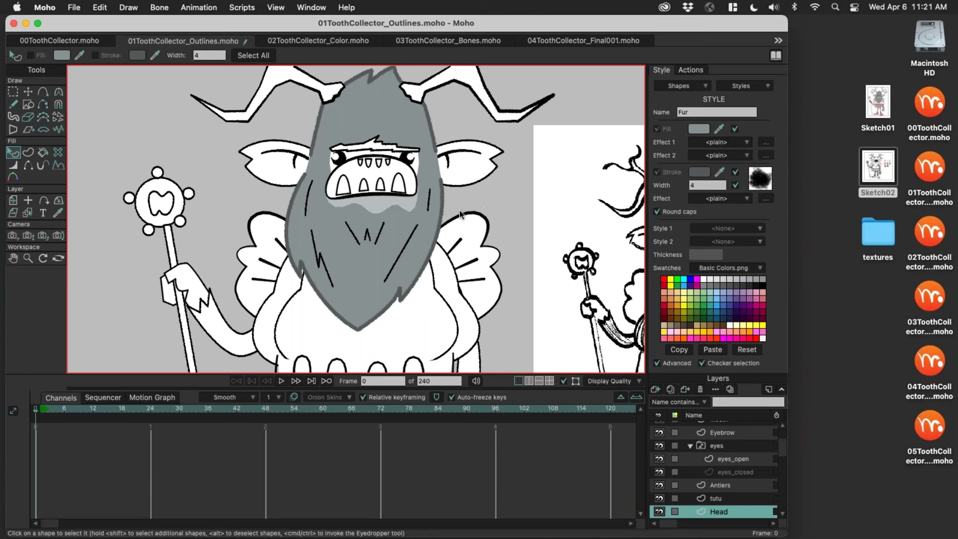
Step: Assign the new Fur style as Style 1 to the main ear shapes on the REar and LEar layers
drag(498, 204, 499, 192)
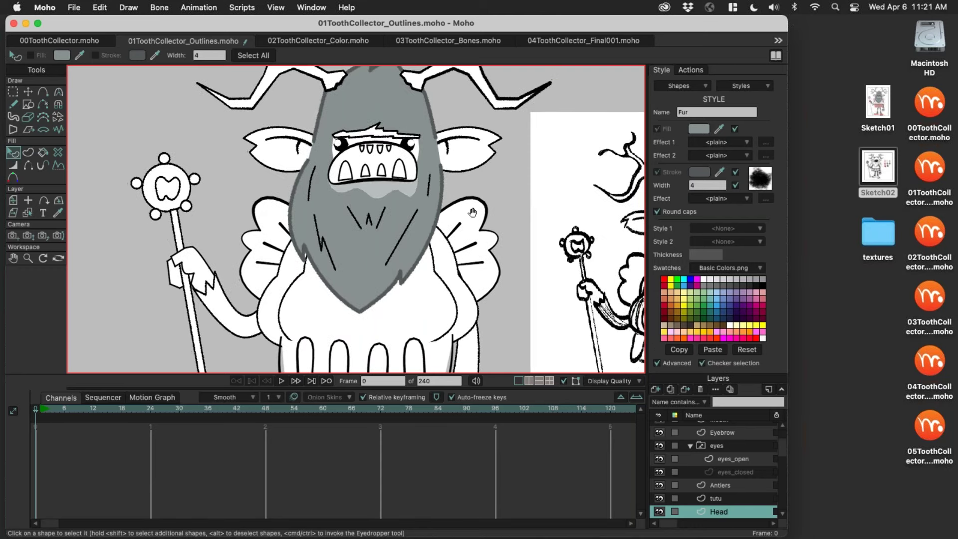
scroll(471, 212, down, 2)
drag(455, 216, 448, 237)
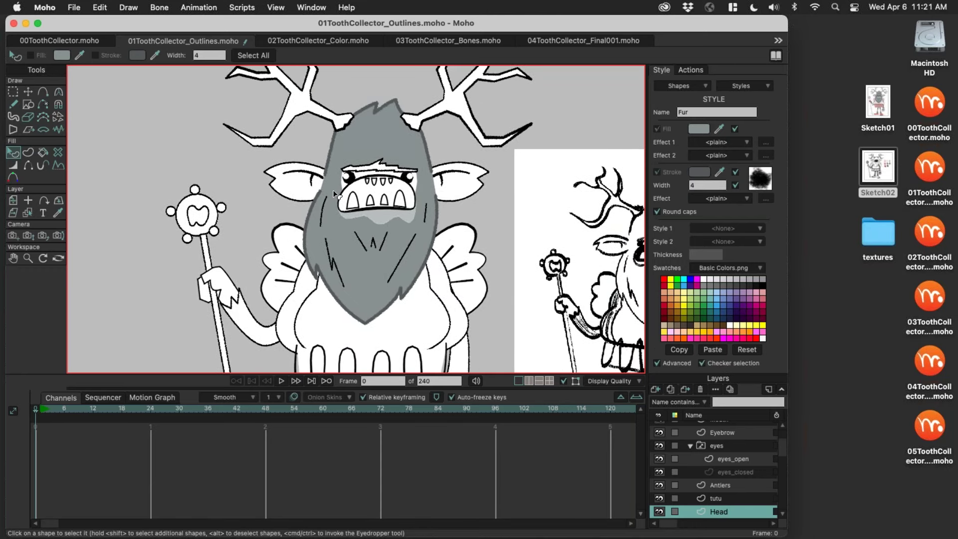
click(463, 187)
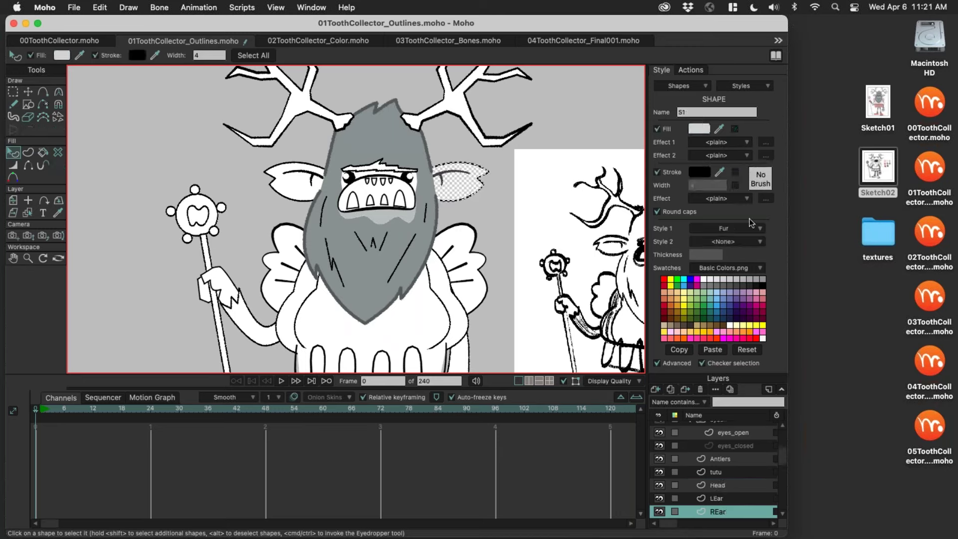
click(758, 228)
click(772, 267)
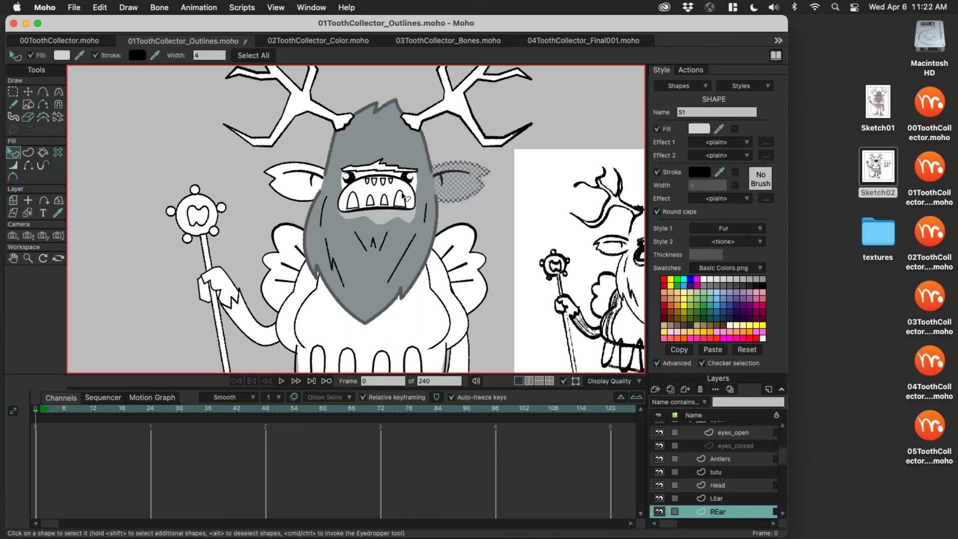
click(307, 194)
click(741, 229)
click(751, 266)
click(473, 216)
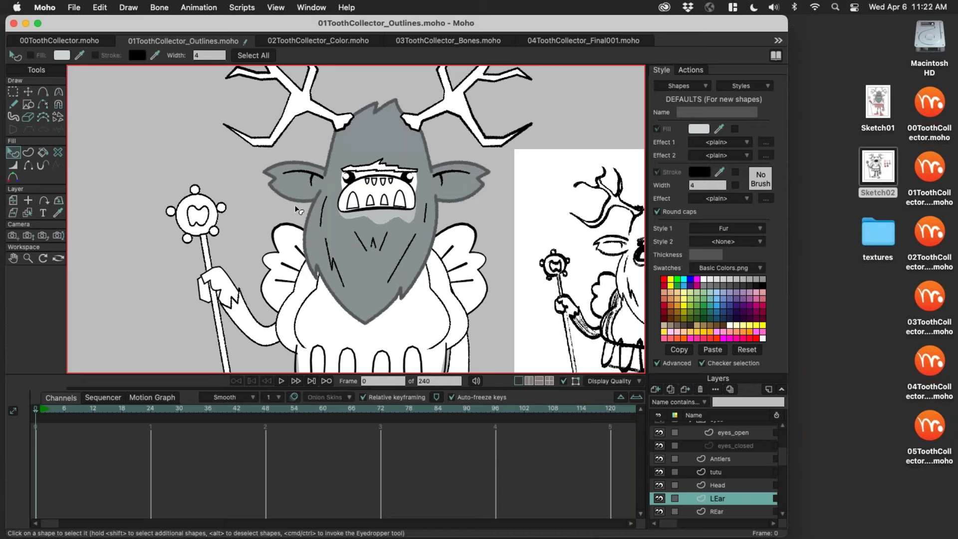
Step: Override the fill of the main REar shape and choose a muted greyish pink for it
click(471, 190)
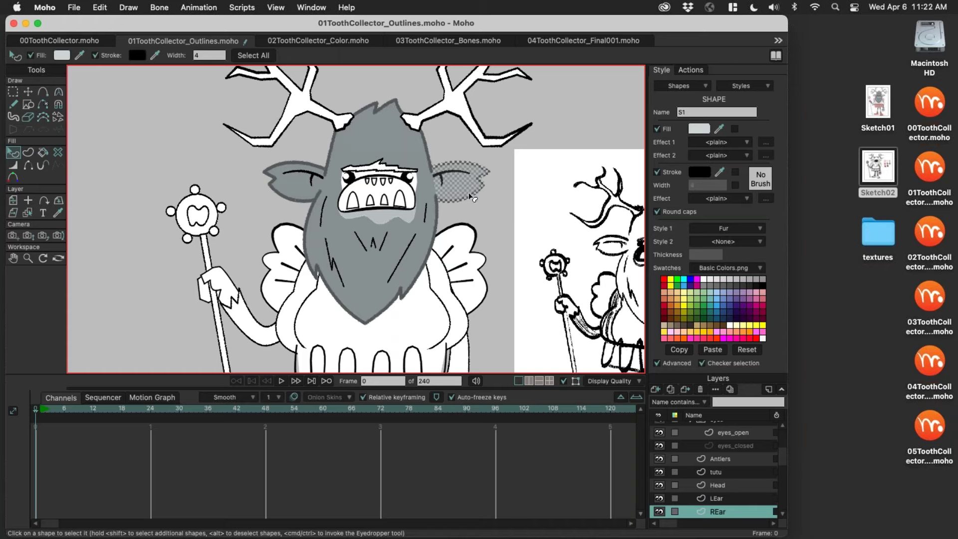
click(735, 129)
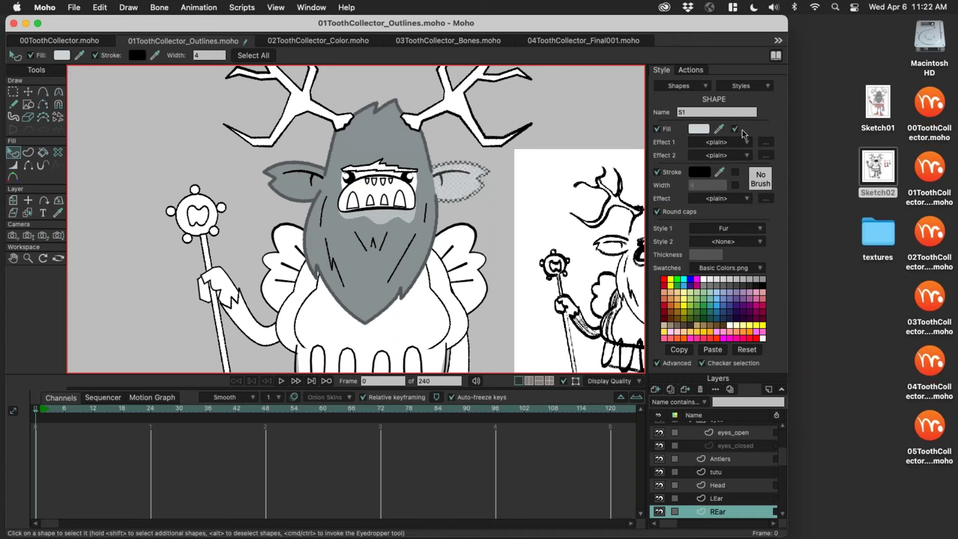
click(699, 129)
mouse_move(648, 405)
mouse_down()
mouse_move(646, 417)
mouse_move(658, 406)
mouse_up()
drag(807, 385, 810, 371)
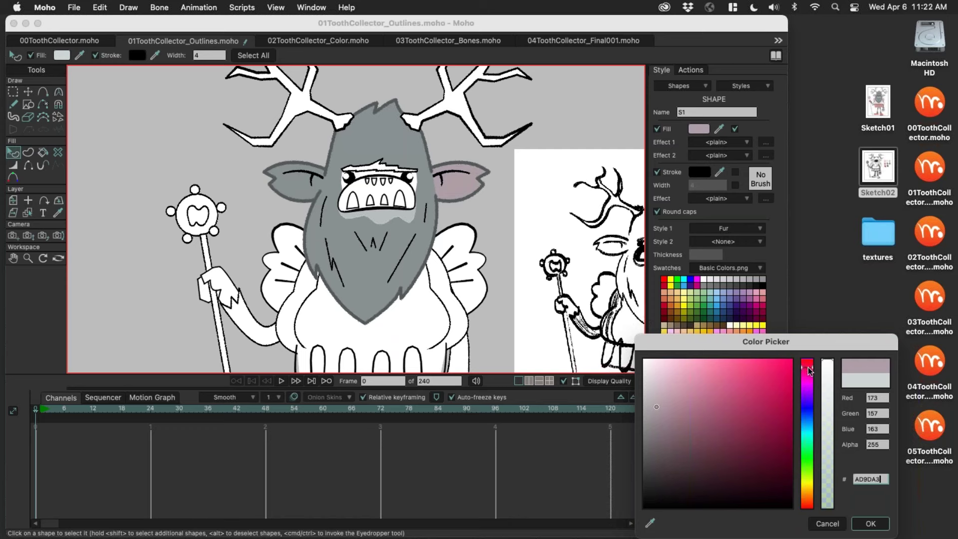
drag(761, 344, 689, 178)
click(797, 357)
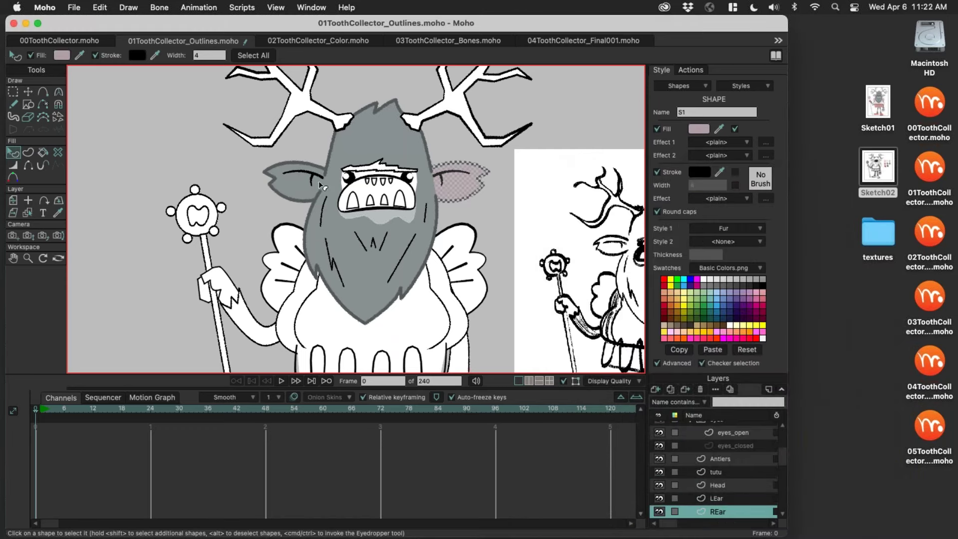
Step: Override the fill of the main LEar shape and sample the greyish pink from the opposite ear
click(294, 184)
click(297, 186)
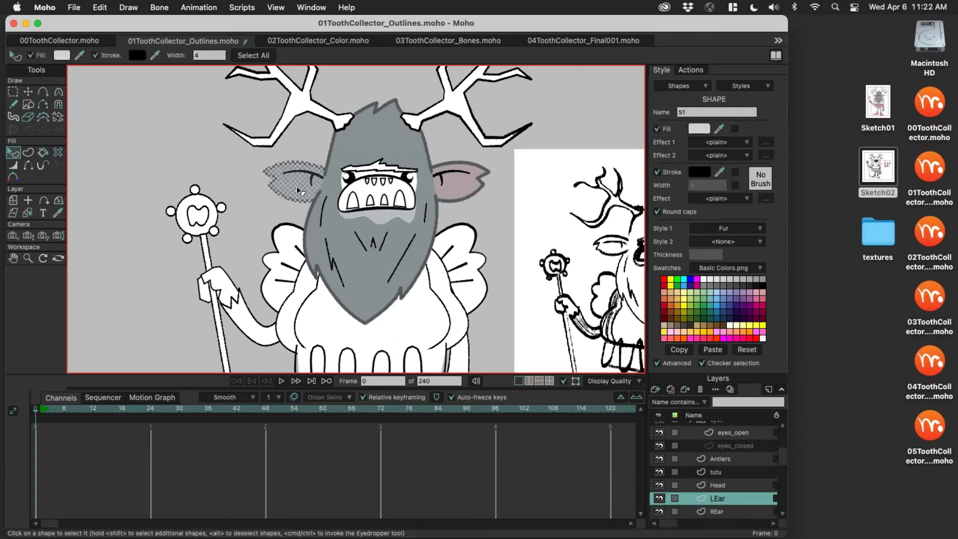
click(735, 129)
click(719, 129)
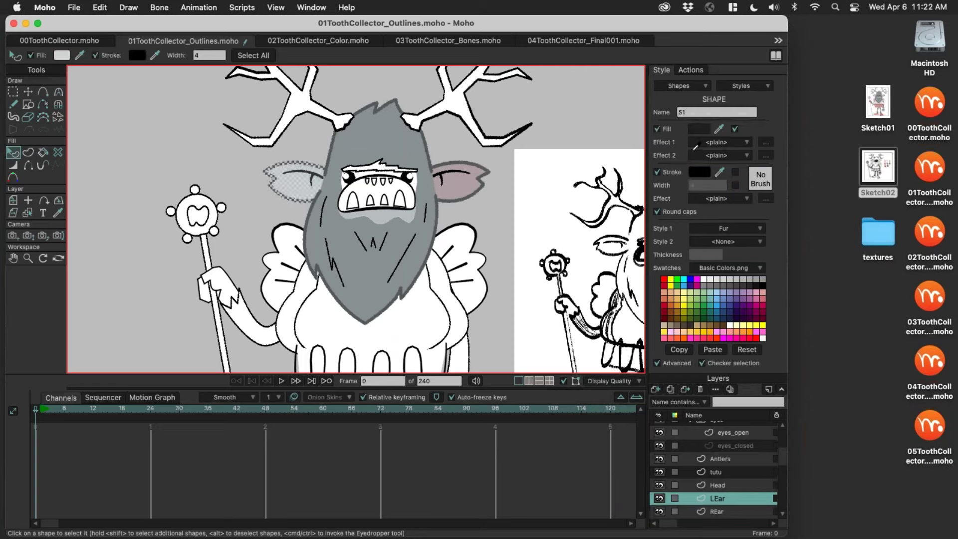
click(468, 181)
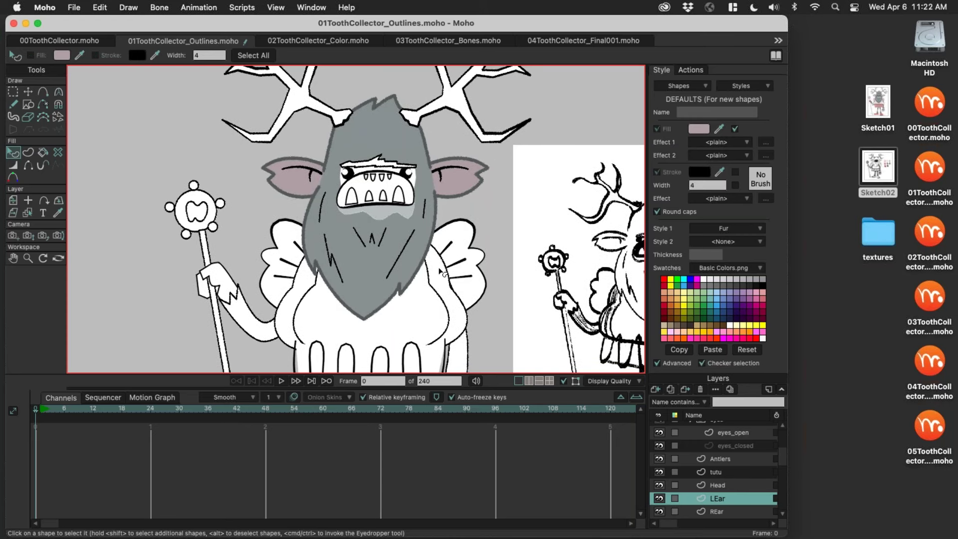
Step: Assign the new Fur style as Style 1 to the inner detail line of each ear
click(315, 181)
click(311, 175)
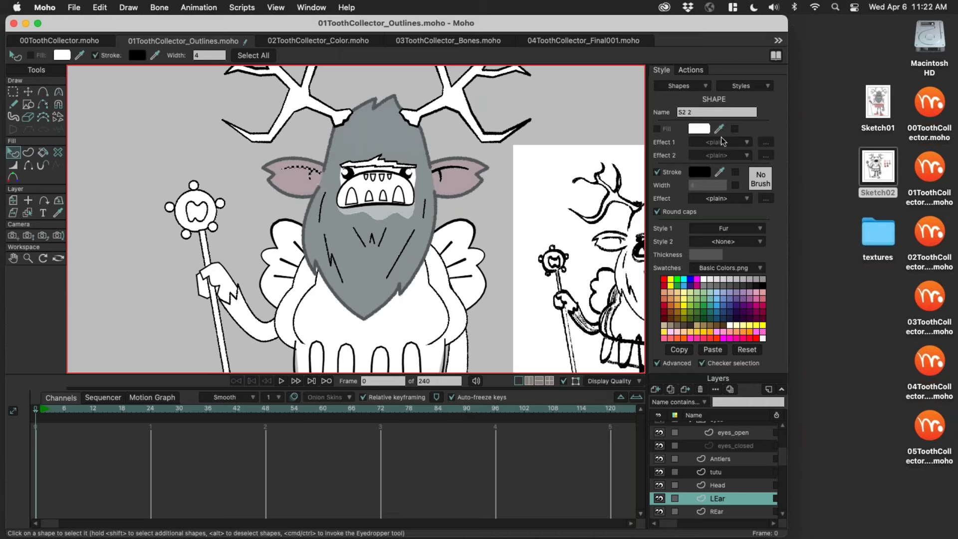
click(753, 229)
click(767, 266)
click(460, 173)
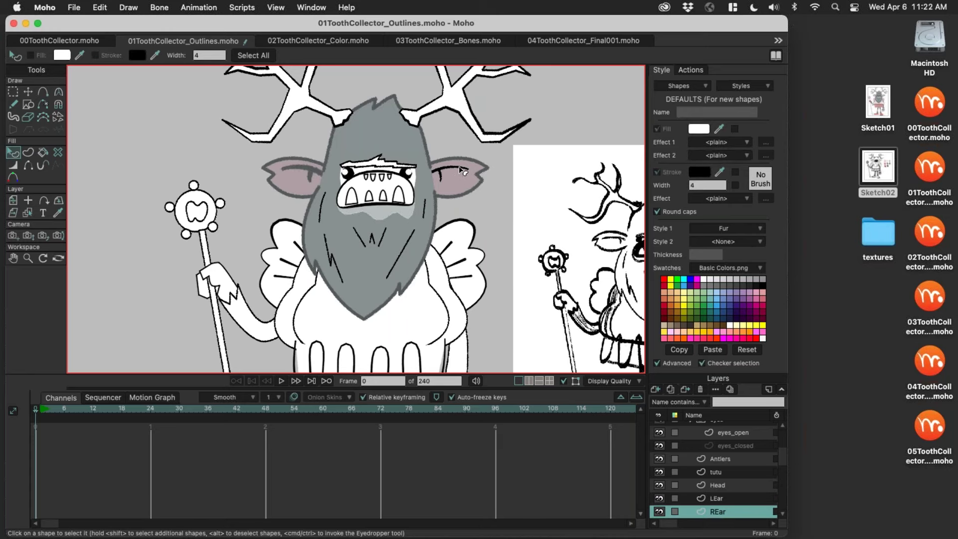
click(744, 228)
click(761, 267)
click(500, 217)
Step: Select the wing shape on the RWing layer and choose Skin as its Style 1
drag(464, 234, 452, 200)
scroll(467, 235, down, 2)
scroll(439, 220, down, 2)
drag(429, 254, 427, 235)
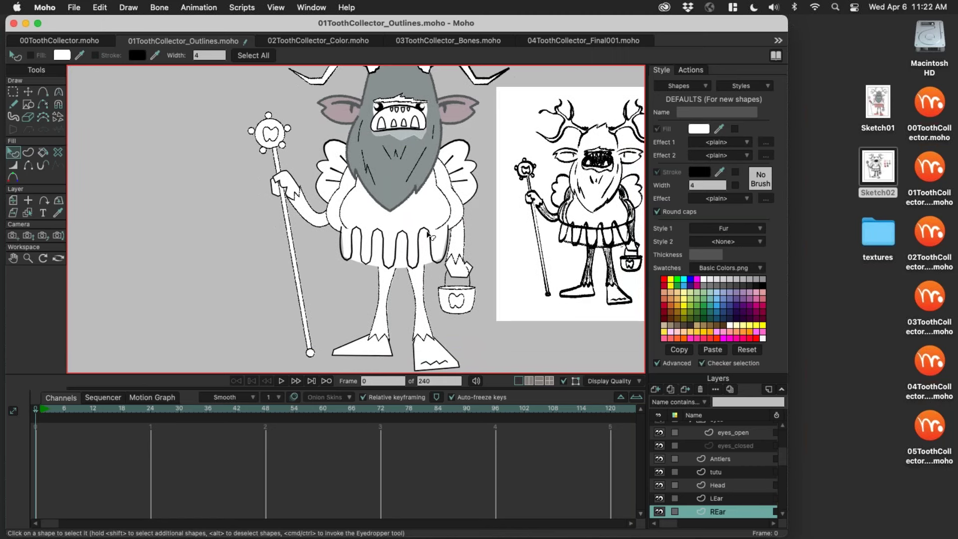
scroll(451, 192, up, 3)
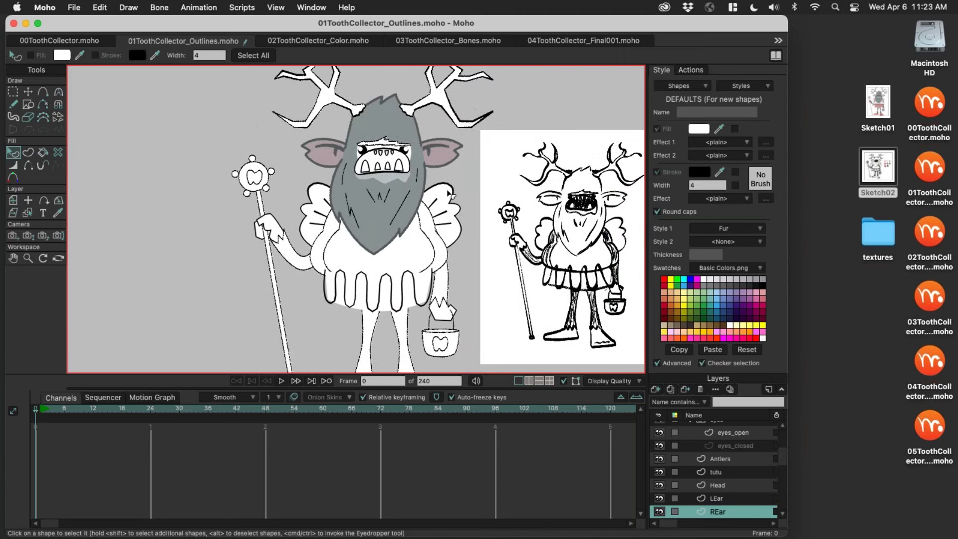
click(440, 254)
click(751, 230)
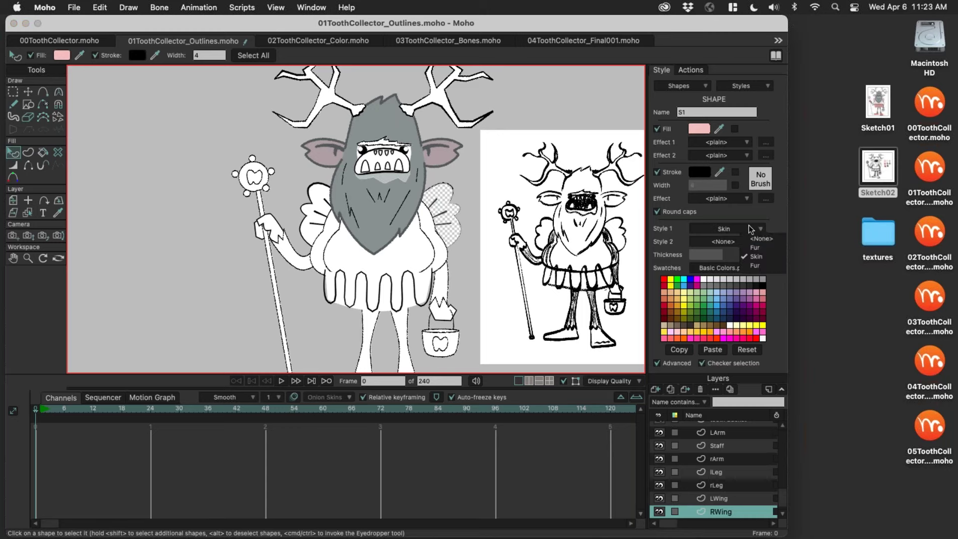
click(761, 256)
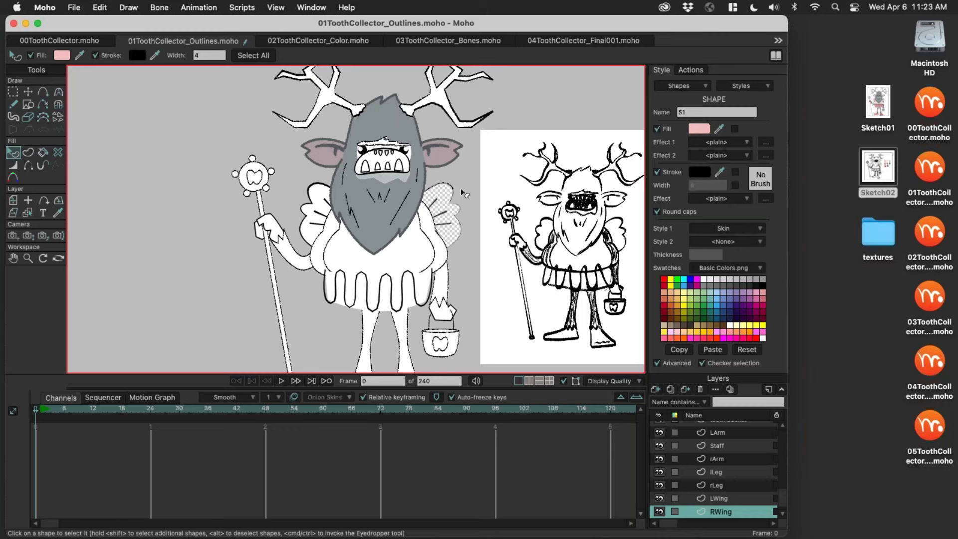
Step: Edit the Skin style, sampling its fill from the sketch's coral red swatch and its stroke from the dark red swatch
scroll(460, 187, up, 3)
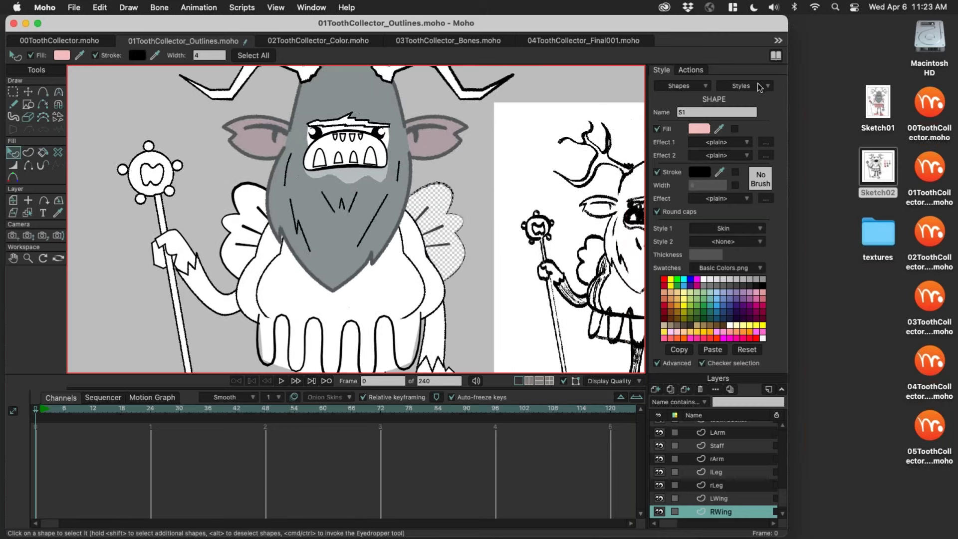
click(757, 84)
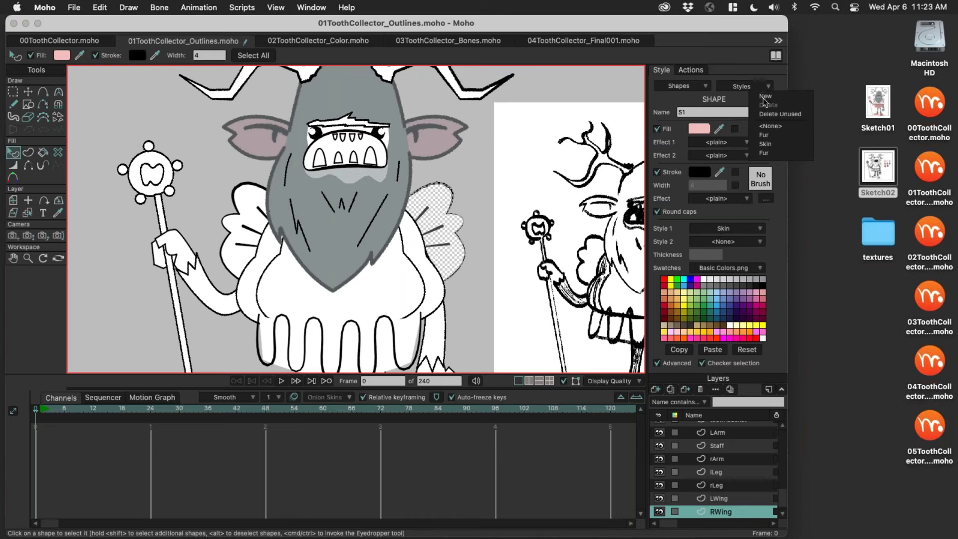
click(782, 145)
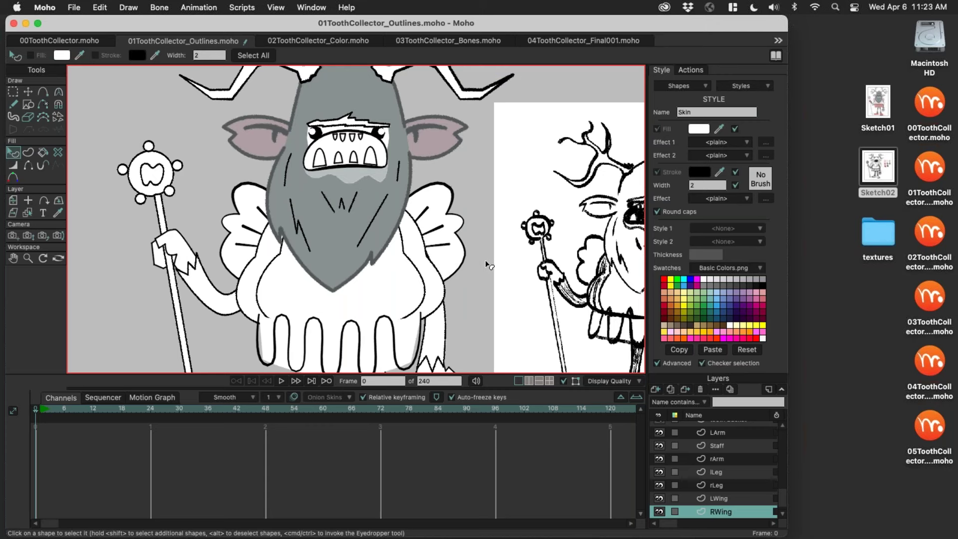
drag(526, 225, 360, 192)
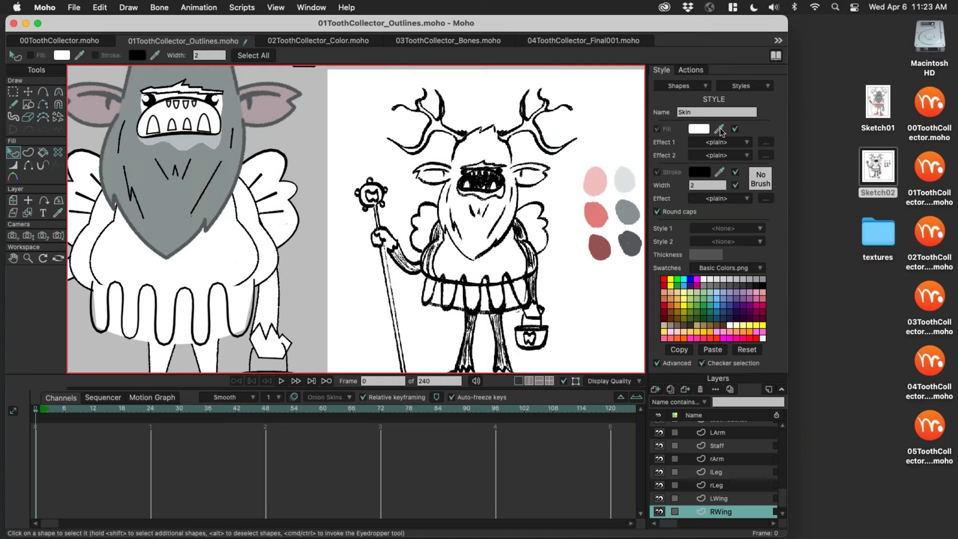
click(720, 131)
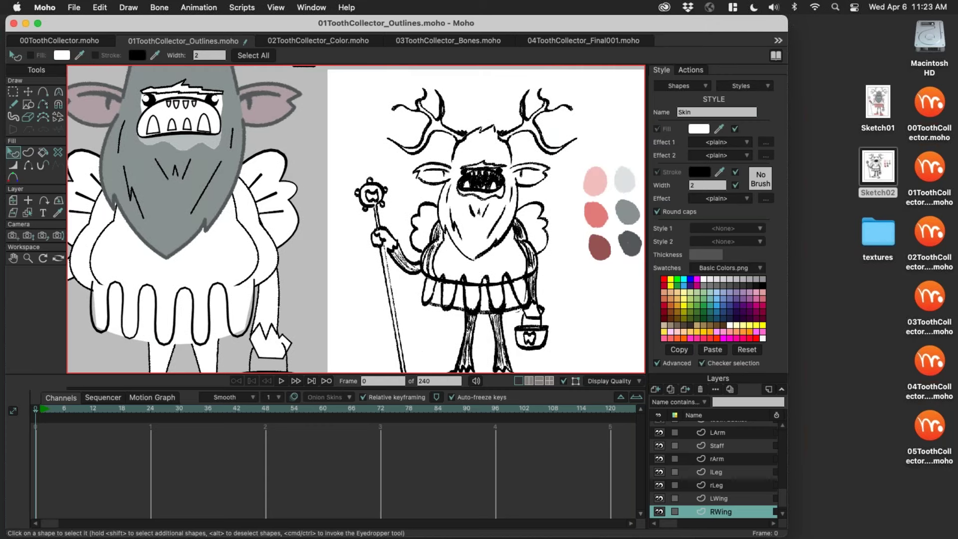
click(601, 208)
click(721, 173)
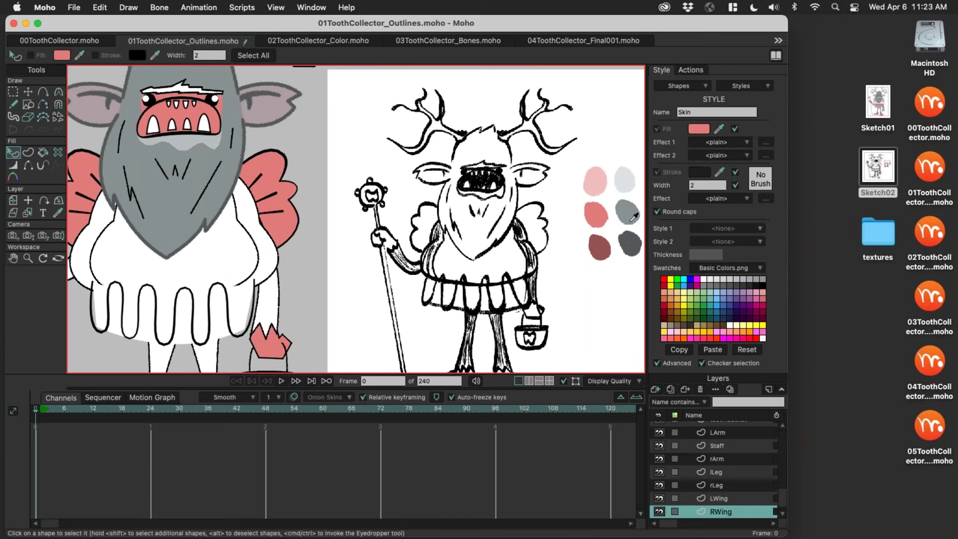
click(605, 243)
Step: Give the Skin style's stroke the rough Brush503.png brush
drag(326, 278, 399, 266)
scroll(402, 257, down, 2)
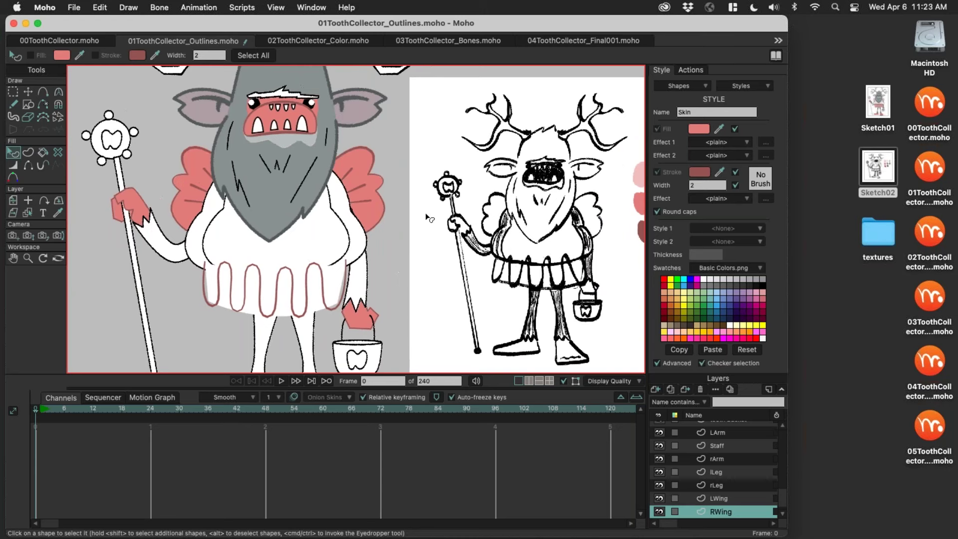
drag(445, 244, 430, 235)
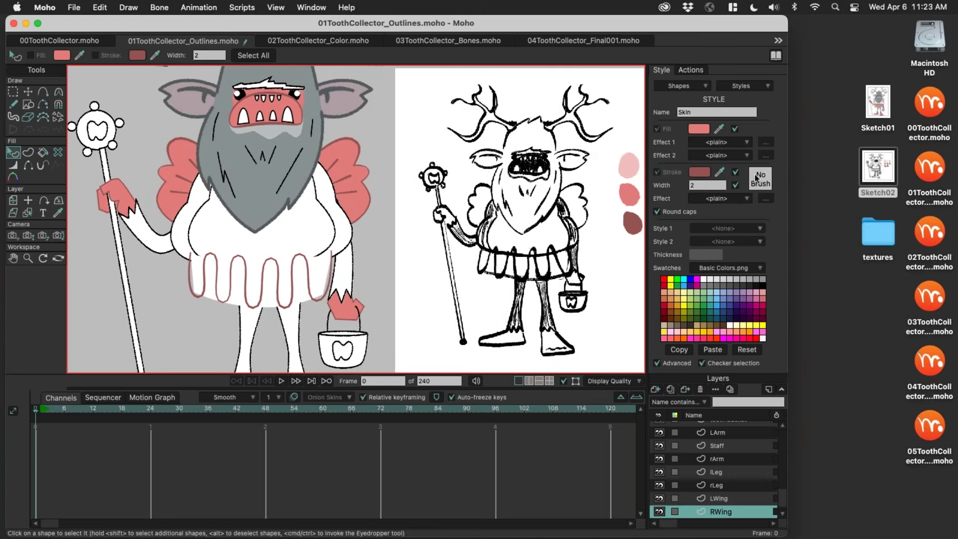
click(756, 178)
click(394, 179)
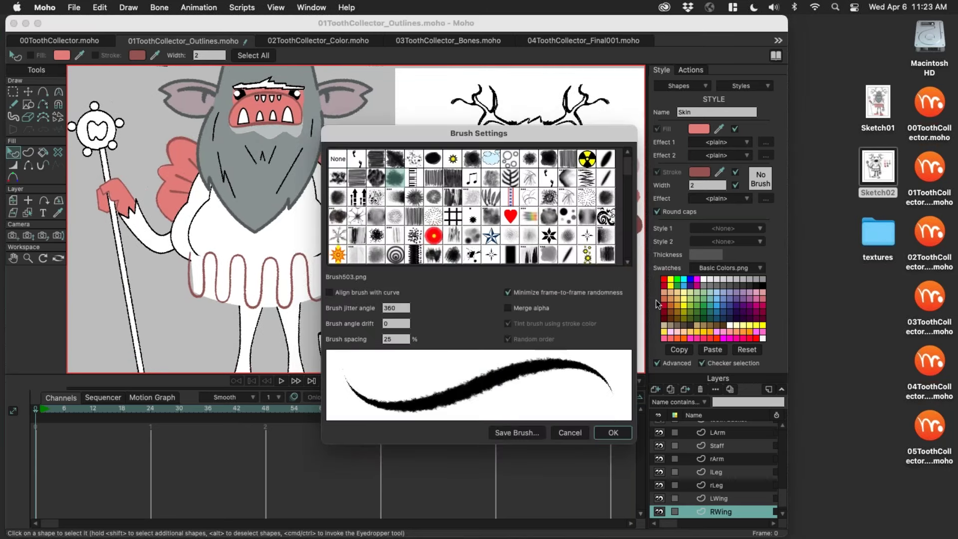
click(614, 432)
scroll(397, 235, down, 5)
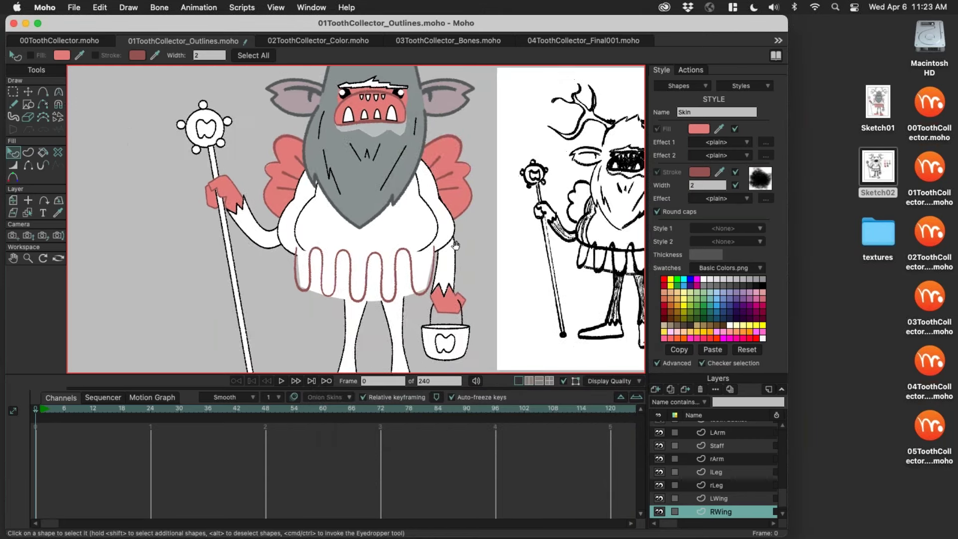
scroll(435, 250, down, 3)
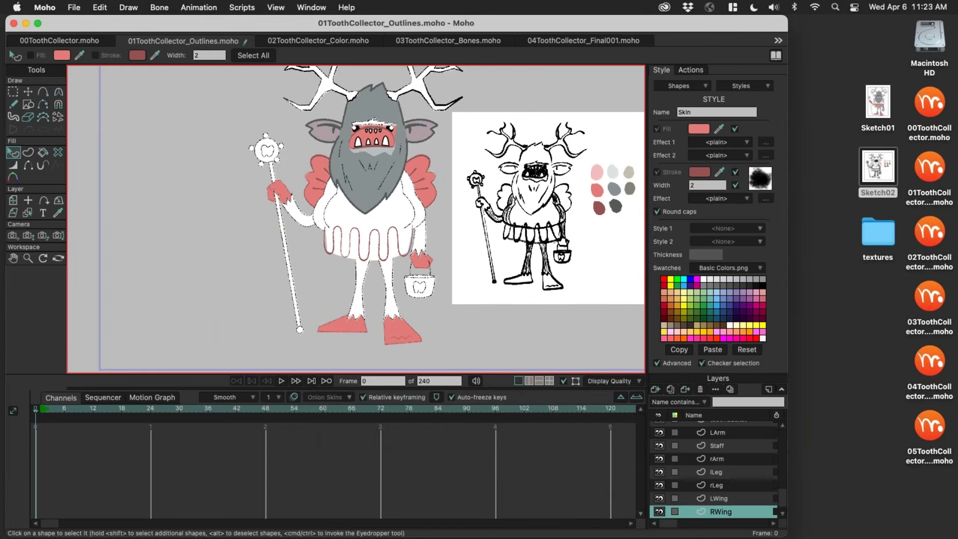
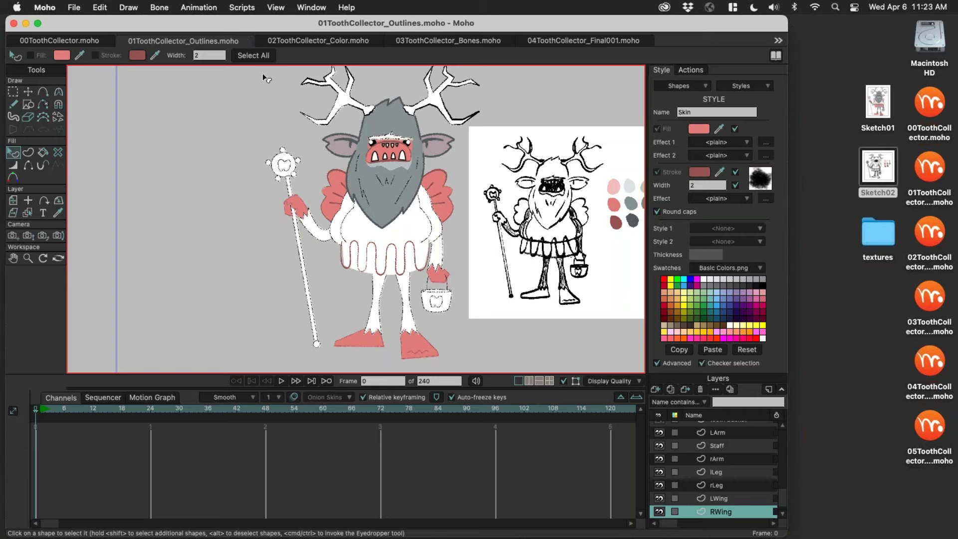
Step: Switch to the 02ToothCollector_Color.moho document and check its list of saved styles
click(334, 43)
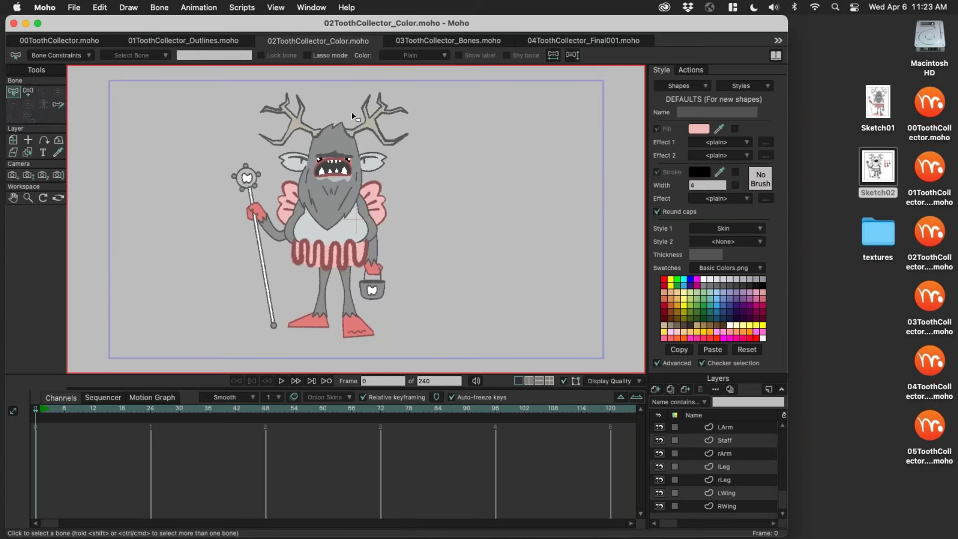
click(760, 86)
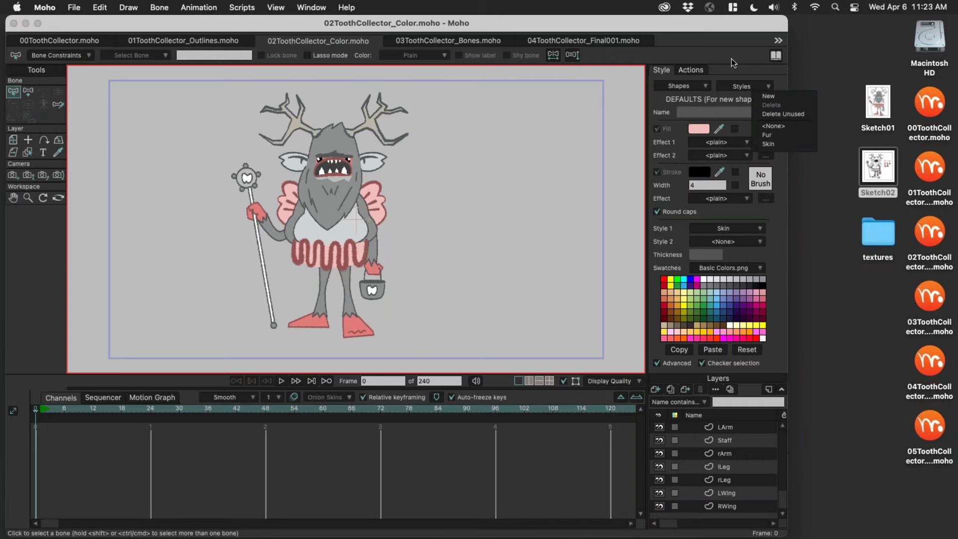
click(379, 225)
drag(389, 211, 393, 207)
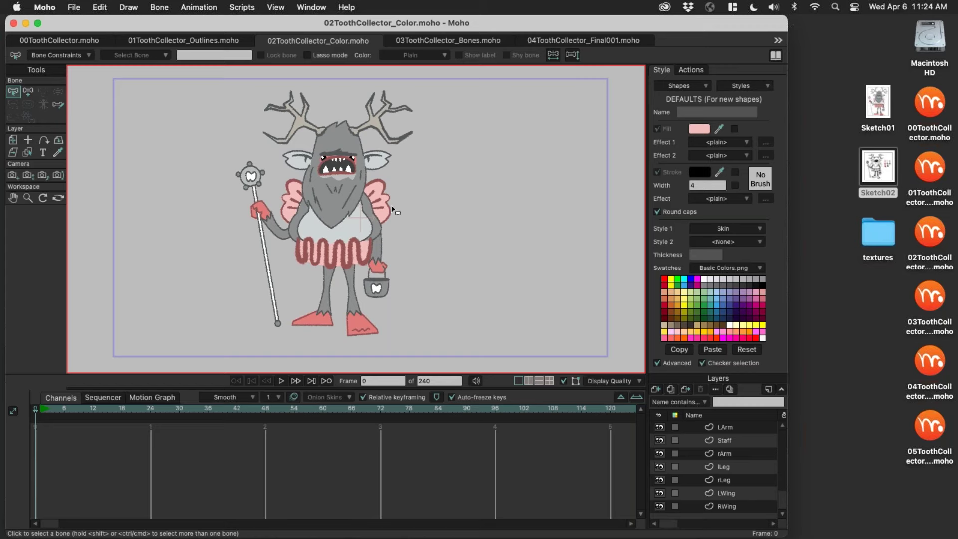
Step: Preview the Sketch02 and Sketch01 images in Finder, compare Sketch01 with the colored character, and return to Moho
click(880, 167)
key(space)
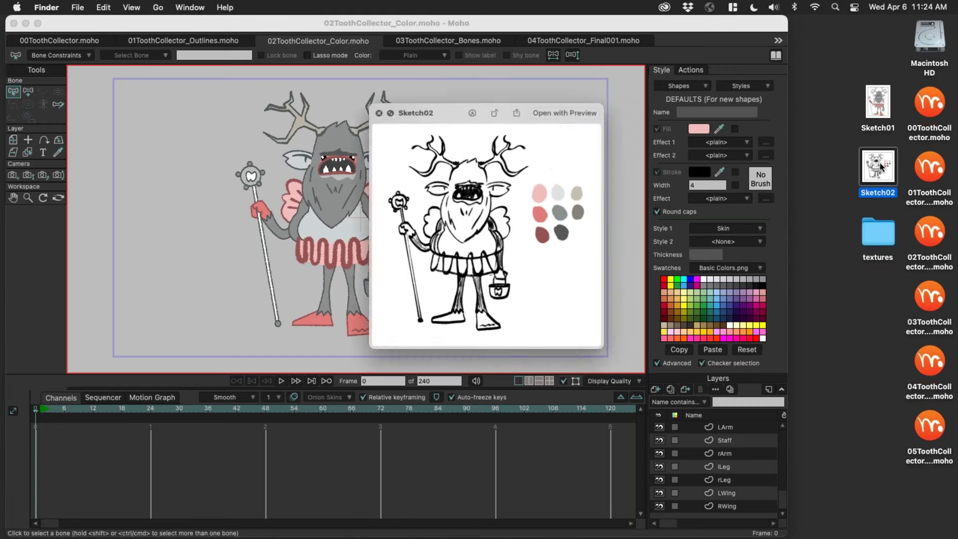
key(space)
click(878, 107)
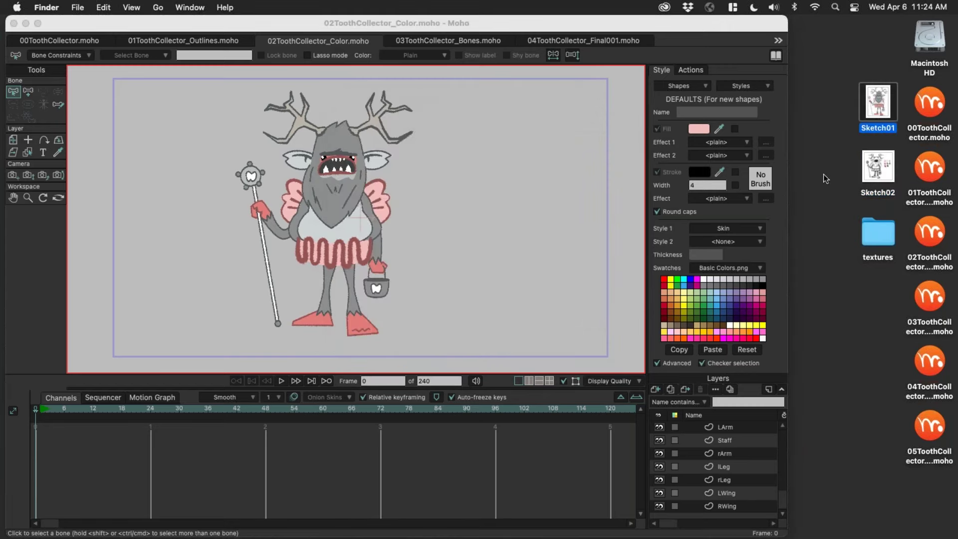
key(space)
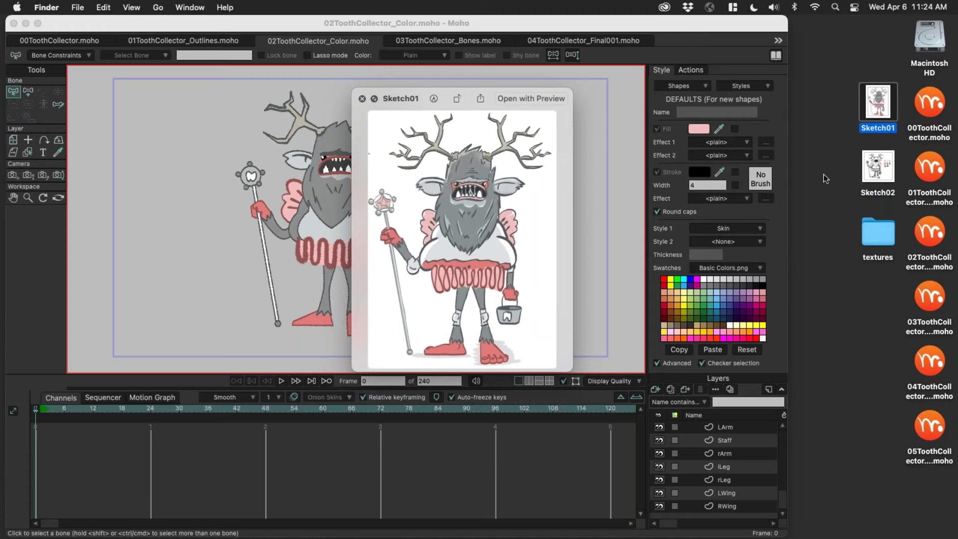
key(space)
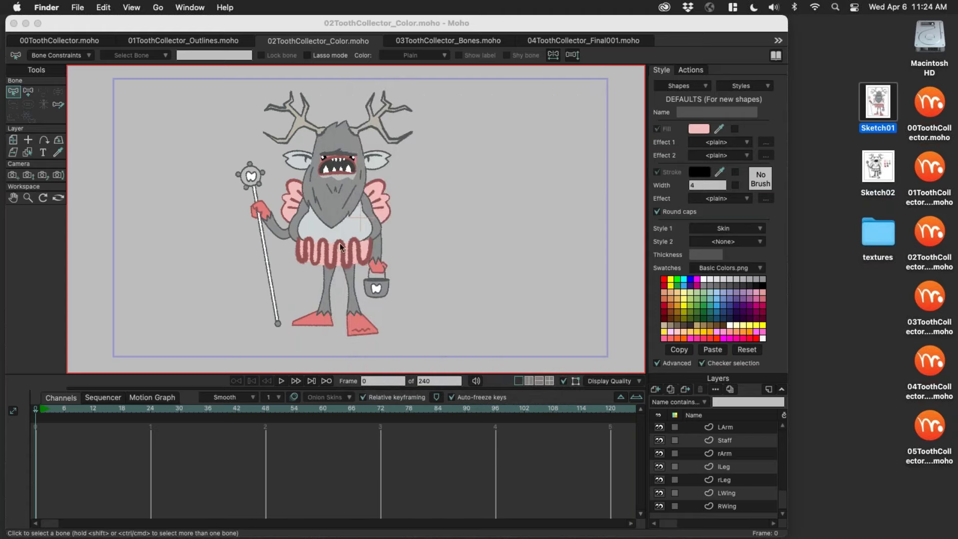
key(space)
click(381, 220)
click(439, 171)
key(space)
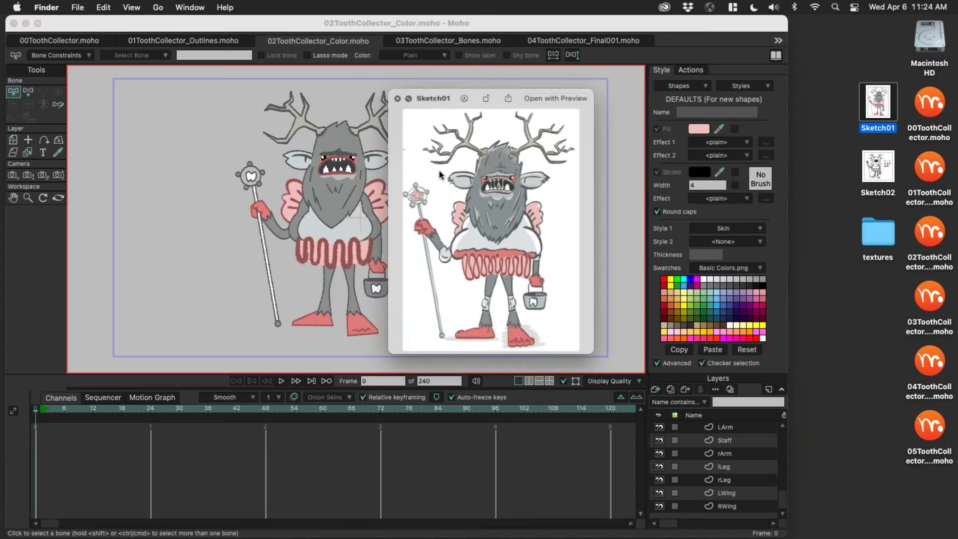
click(451, 25)
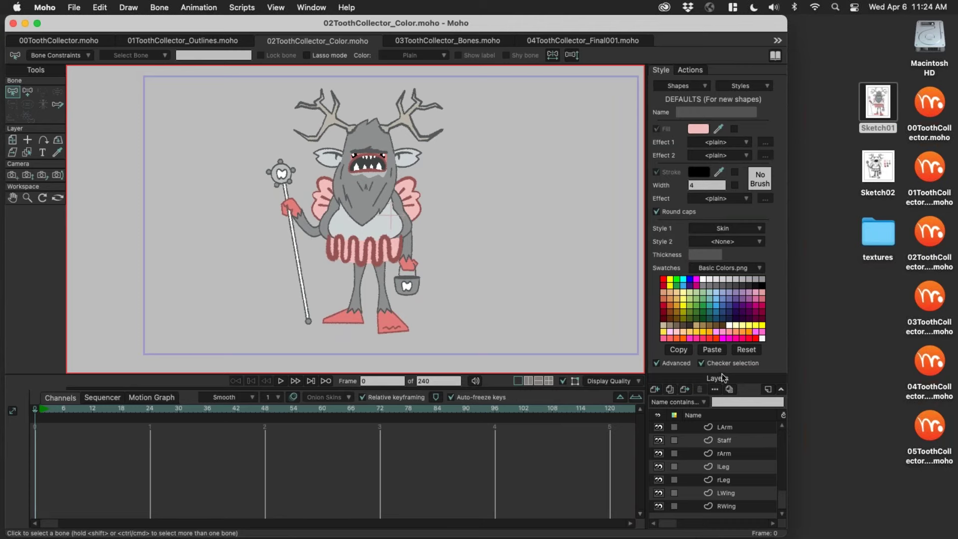
Step: Move all the body part layers, from Mouth to RWing, out of the ToothFairy bone layer
click(739, 426)
drag(782, 496, 780, 428)
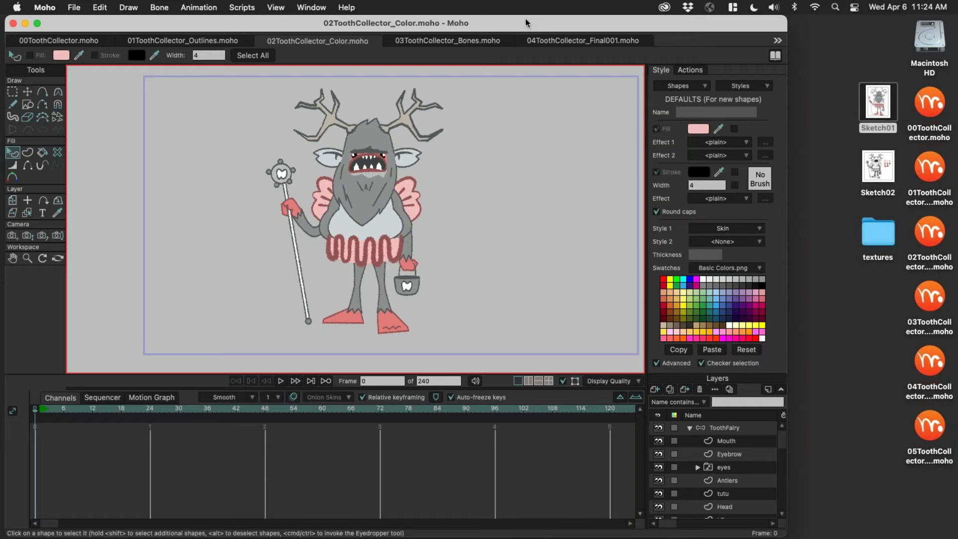
drag(401, 236, 409, 218)
scroll(413, 231, down, 2)
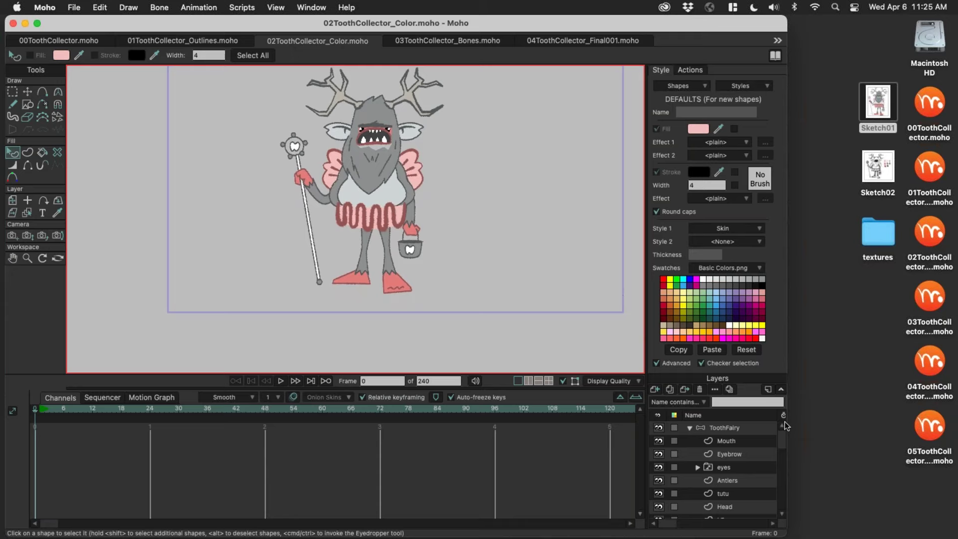
click(731, 428)
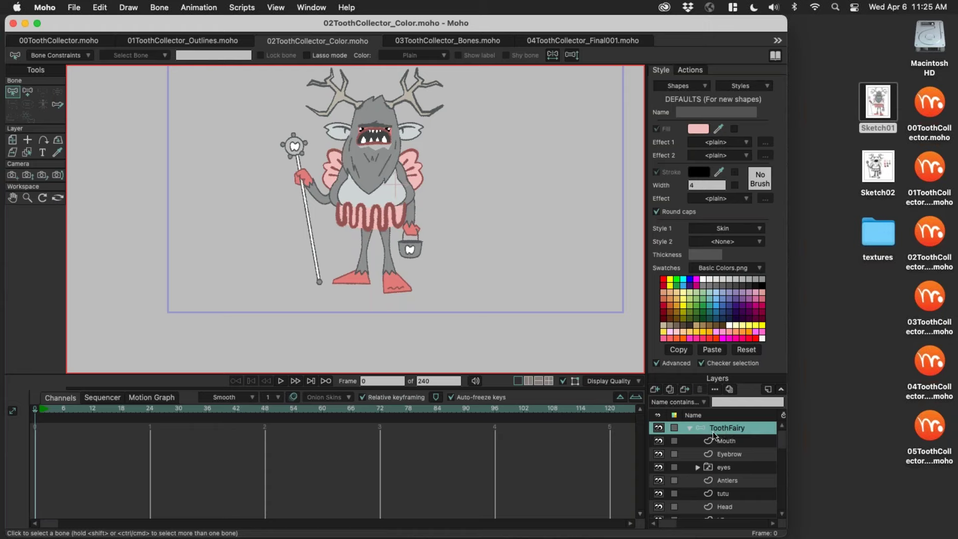
click(730, 441)
scroll(748, 494, down, 5)
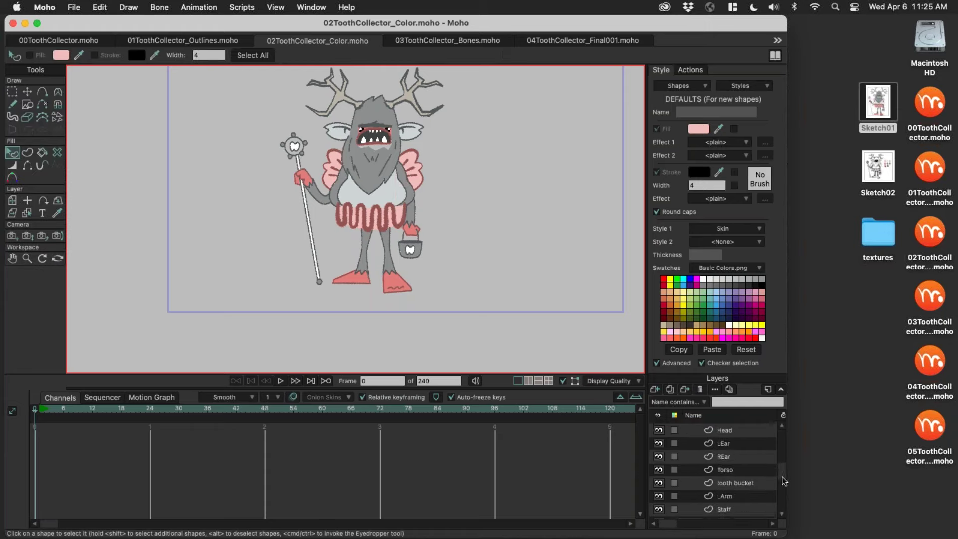
shift+click(752, 506)
drag(739, 508, 744, 515)
Step: Delete the emptied ToothFairy bone layer
scroll(781, 476, up, 2)
scroll(780, 475, up, 5)
click(739, 428)
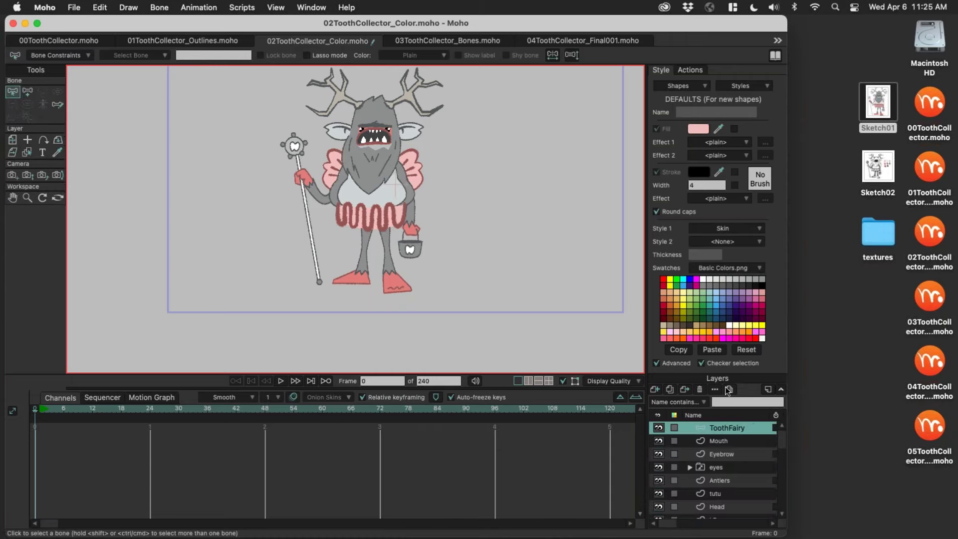
click(700, 389)
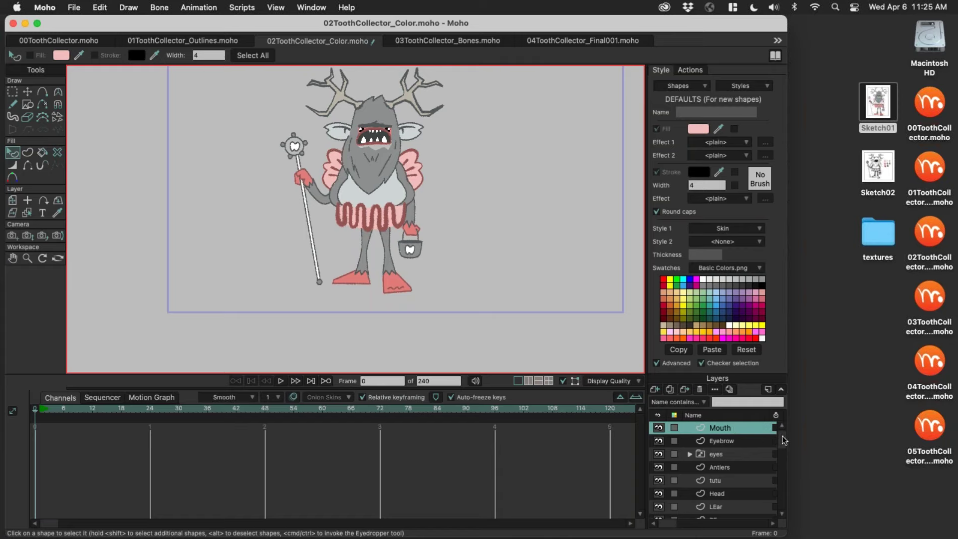
Step: Group all layers from Mouth to RWing under the name ToothCollector and convert that group to a bone layer
drag(782, 435, 784, 512)
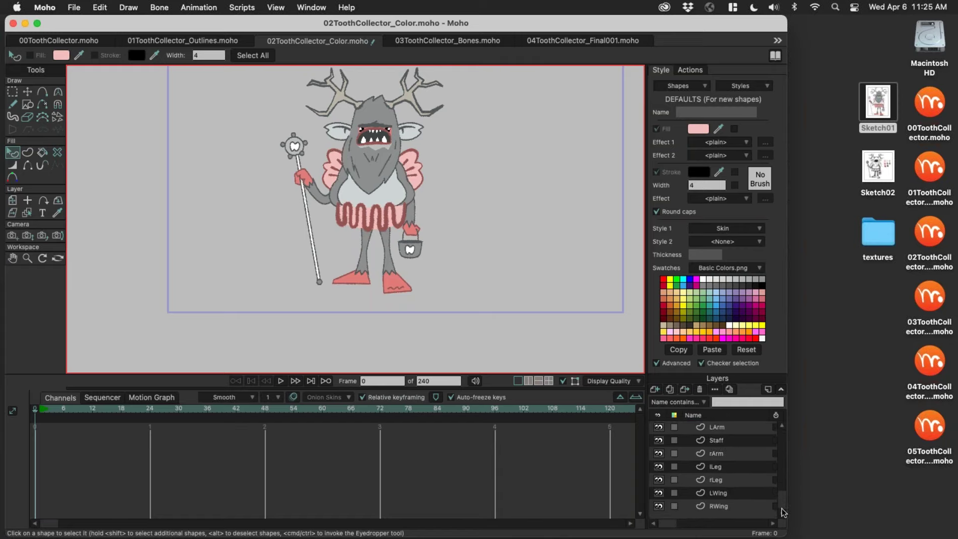
shift+click(741, 506)
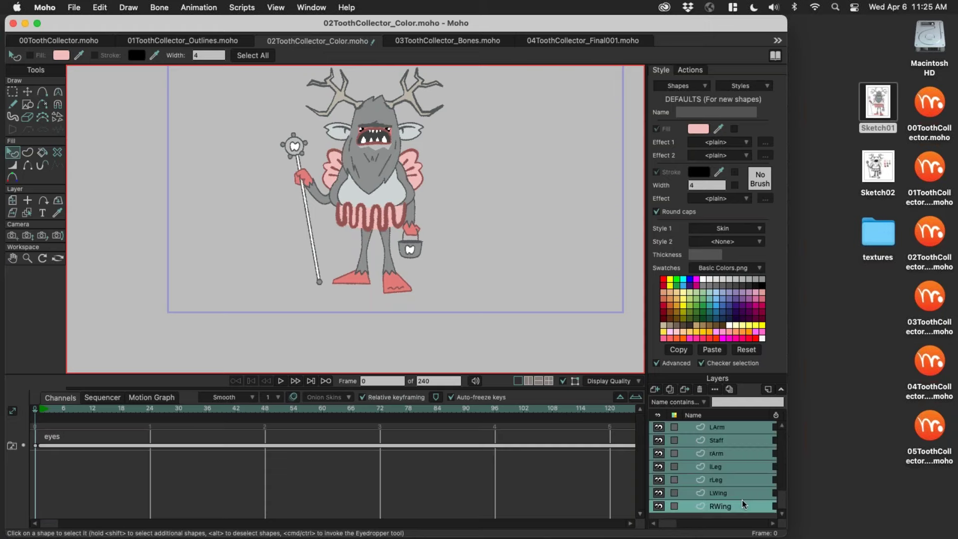
drag(785, 493, 784, 428)
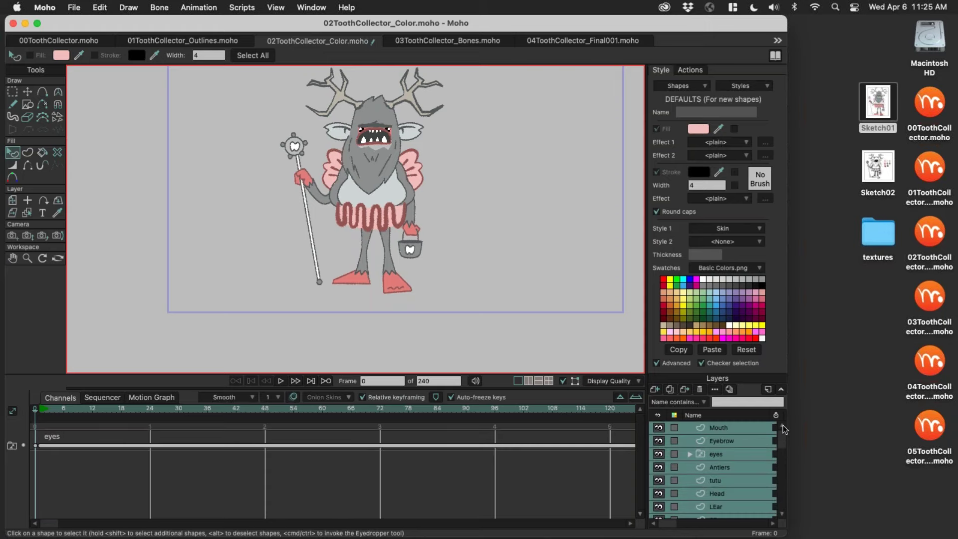
right_click(735, 427)
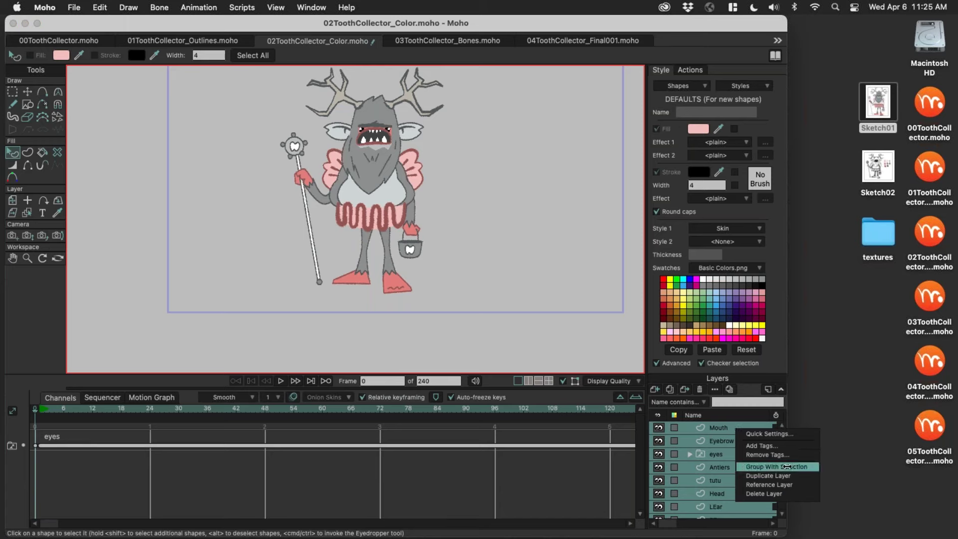
click(789, 468)
text(ToothCollector)
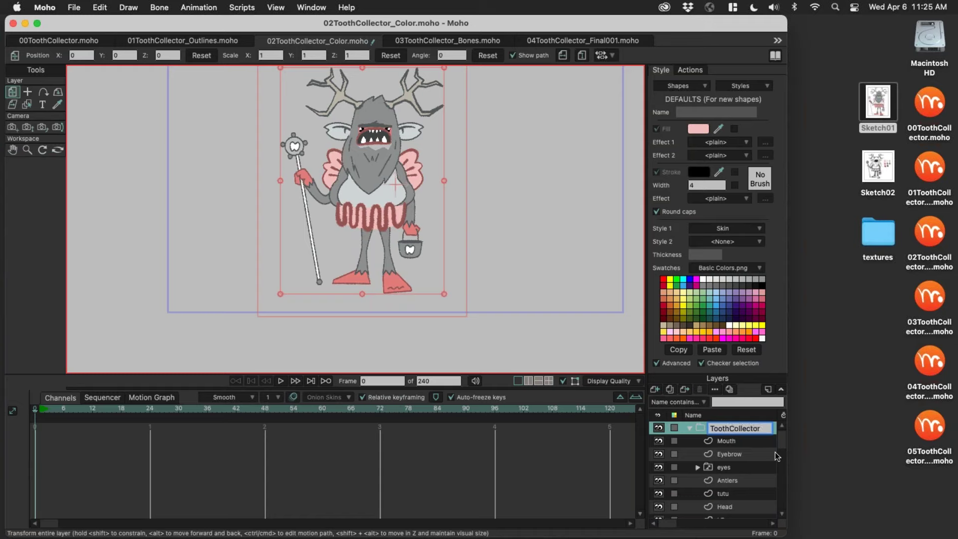
key(Return)
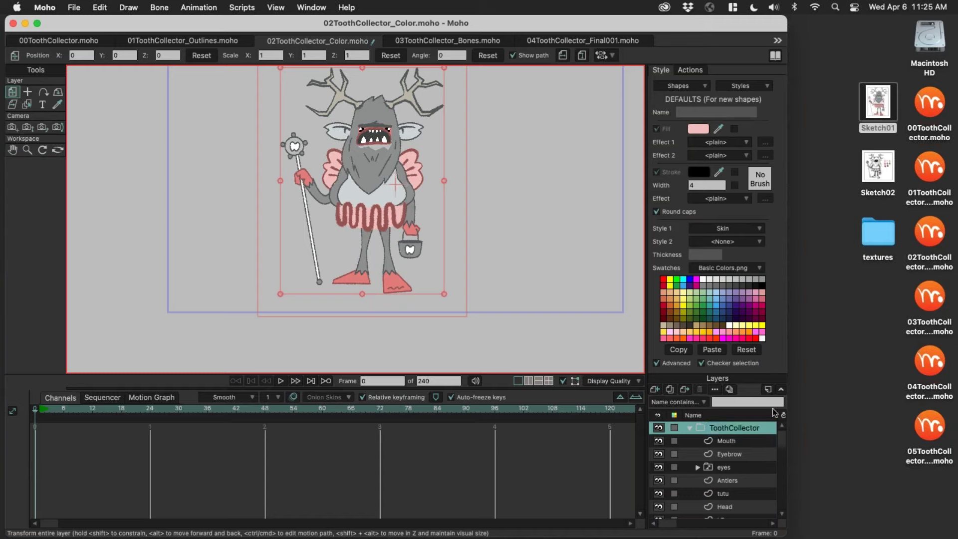
right_click(738, 427)
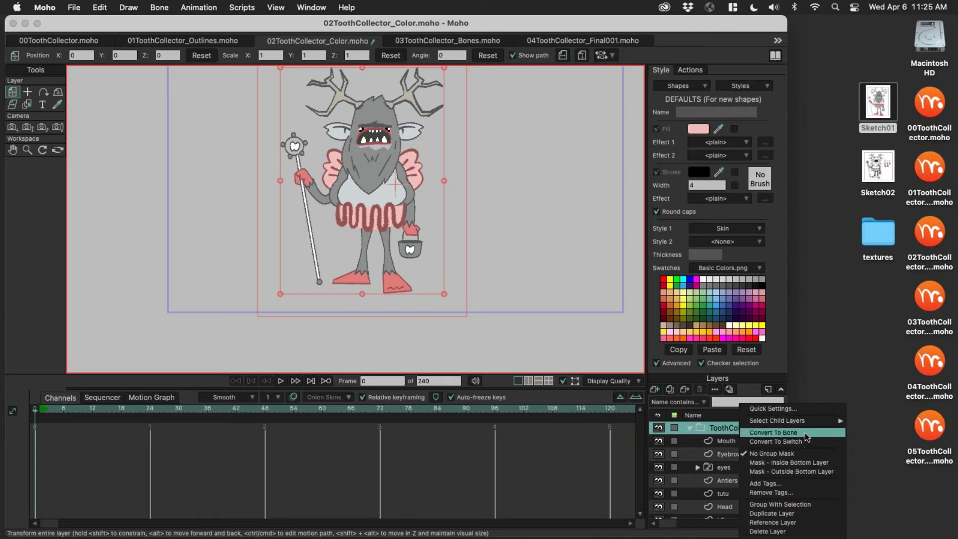
click(805, 432)
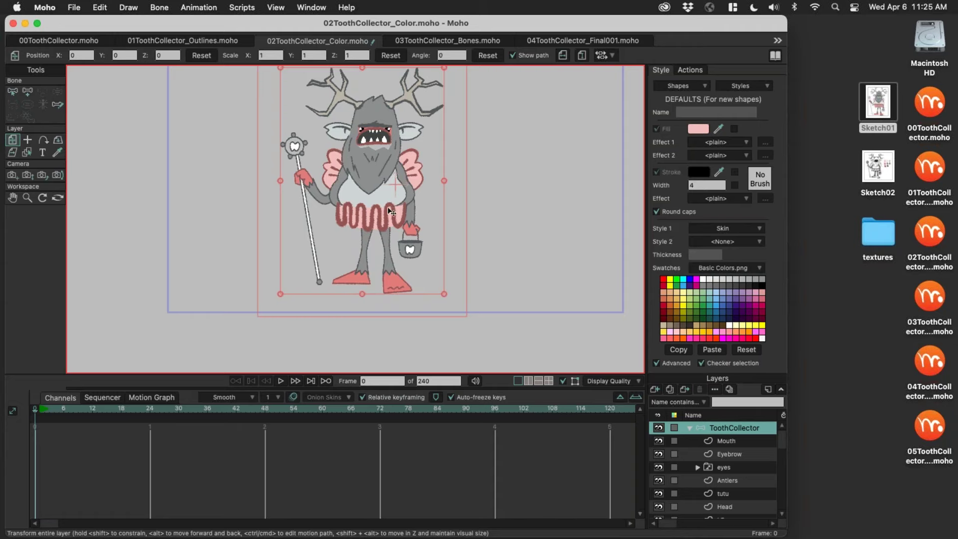
Step: Add a horizontal root bone starting at the middle of the character's waist and extending past the bucket-side arm
drag(386, 206, 386, 221)
scroll(384, 204, up, 5)
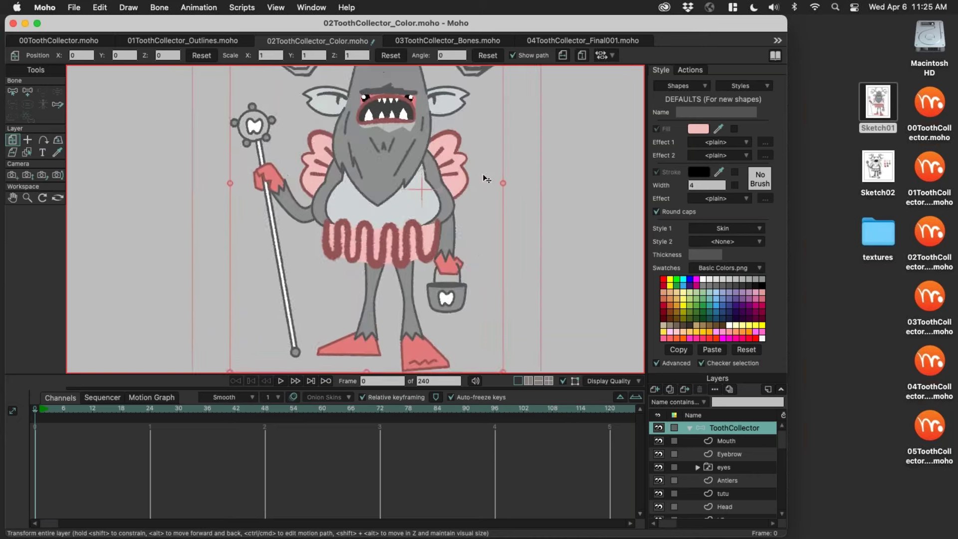
key(a)
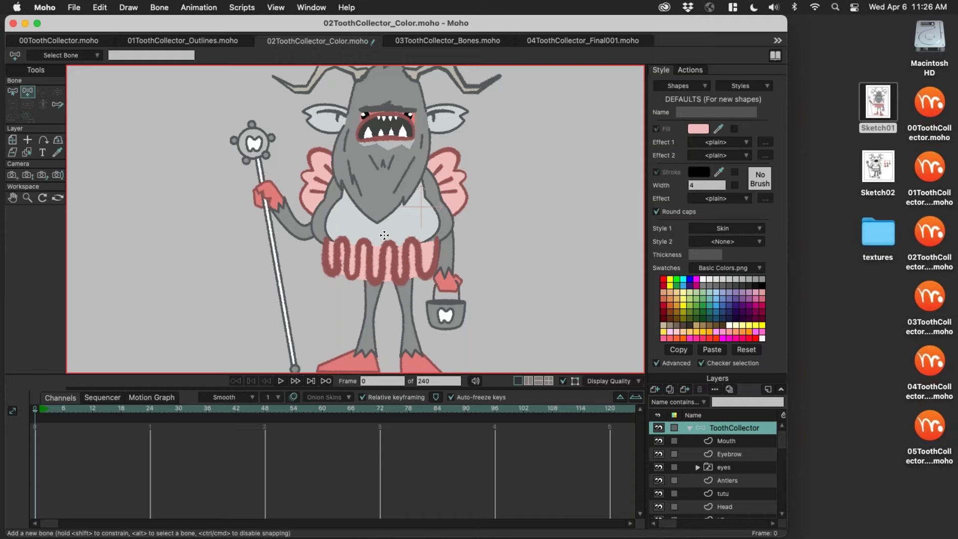
drag(384, 235, 525, 233)
Step: Add a short upright spine bone from the base of the root bone to the chest and check its parent bone
scroll(389, 210, up, 2)
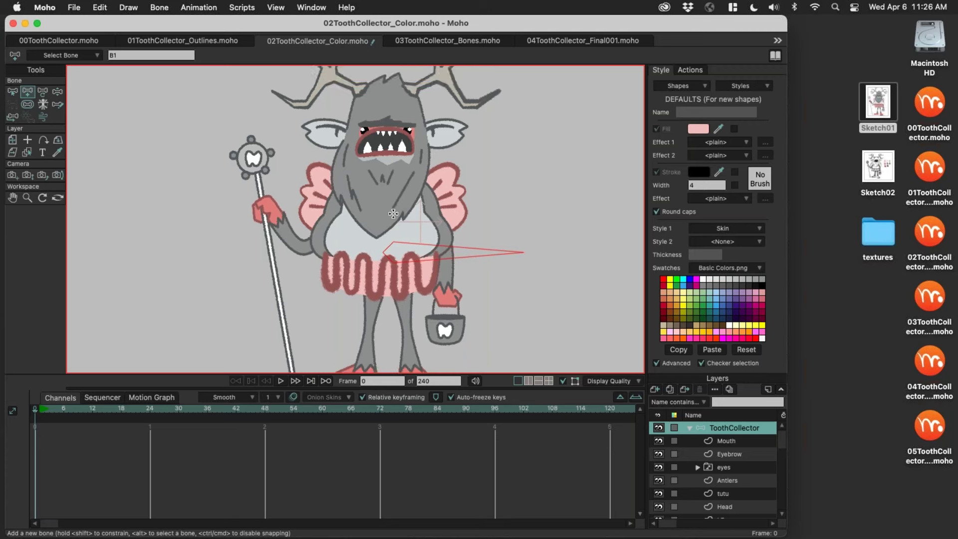
scroll(456, 259, left, 3)
scroll(456, 259, up, 2)
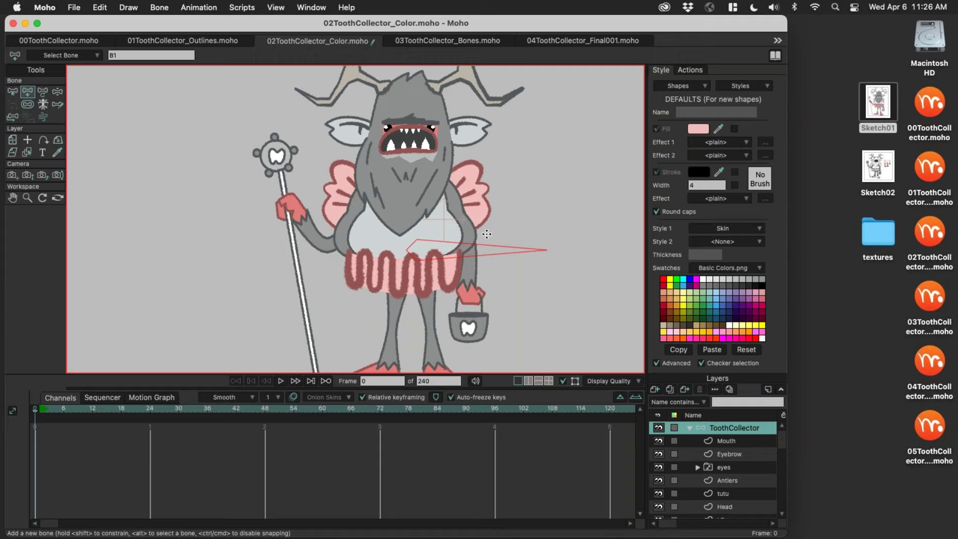
drag(407, 250, 406, 206)
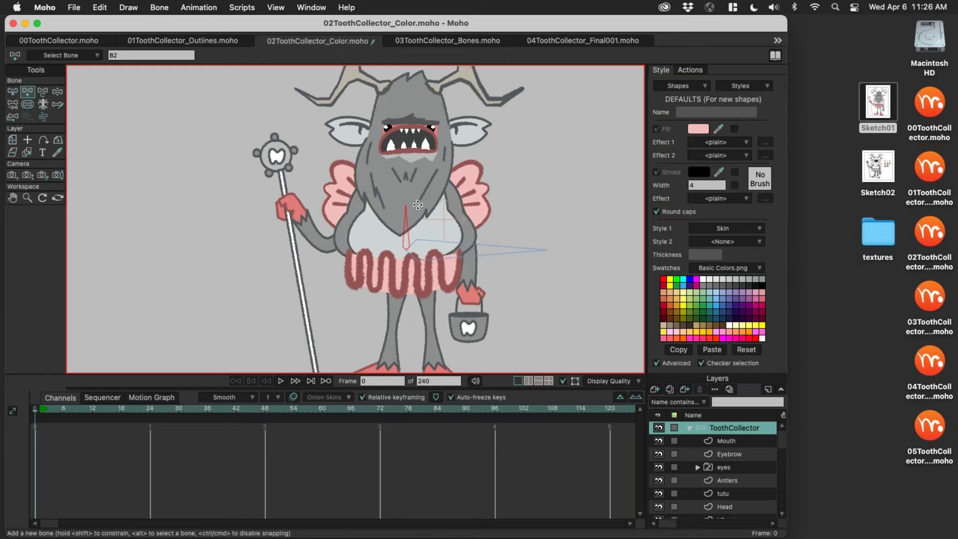
key(p)
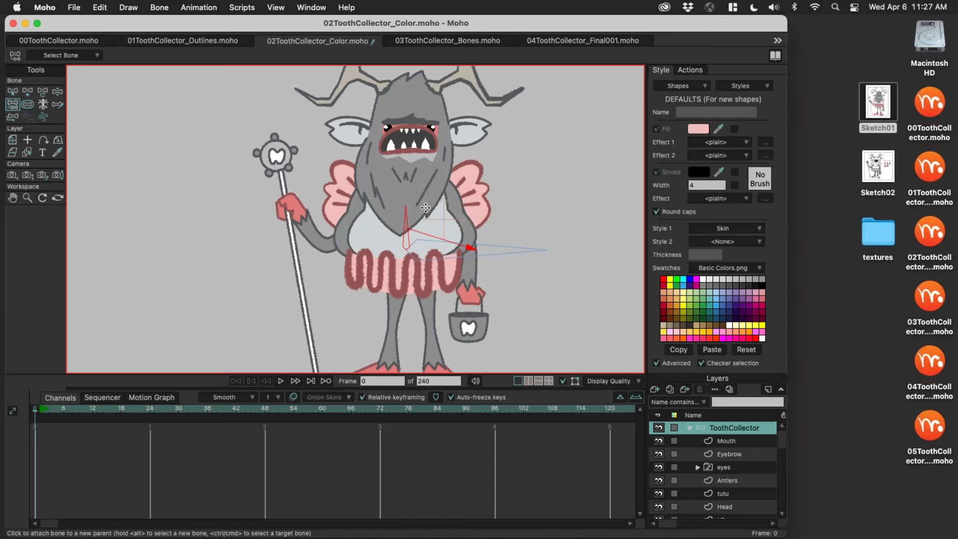
key(a)
Step: Extend the spine chain with a neck bone and a head bone up to the crown, and add a bucket-side ear bone
scroll(434, 150, up, 3)
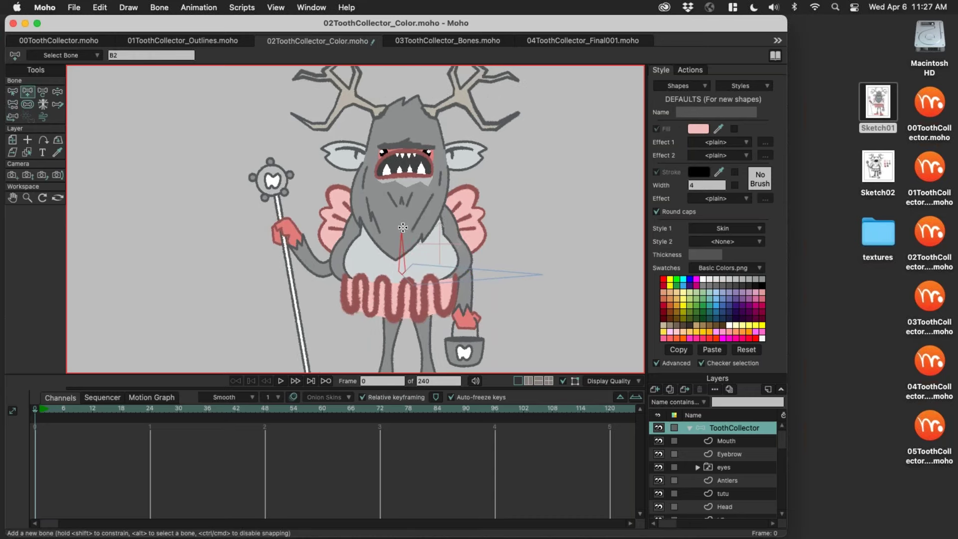
drag(402, 230, 401, 196)
drag(401, 195, 405, 99)
drag(439, 159, 482, 153)
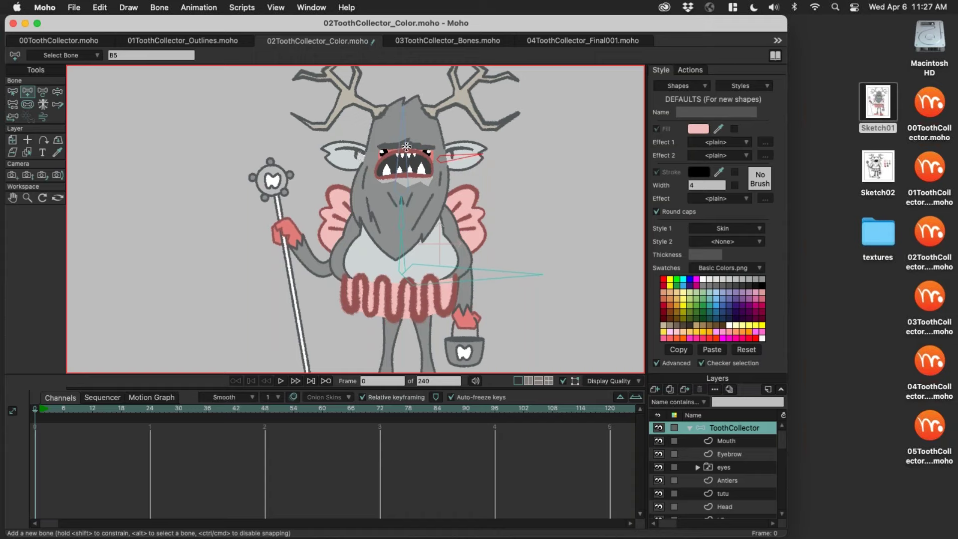
drag(370, 160, 333, 150)
key(p)
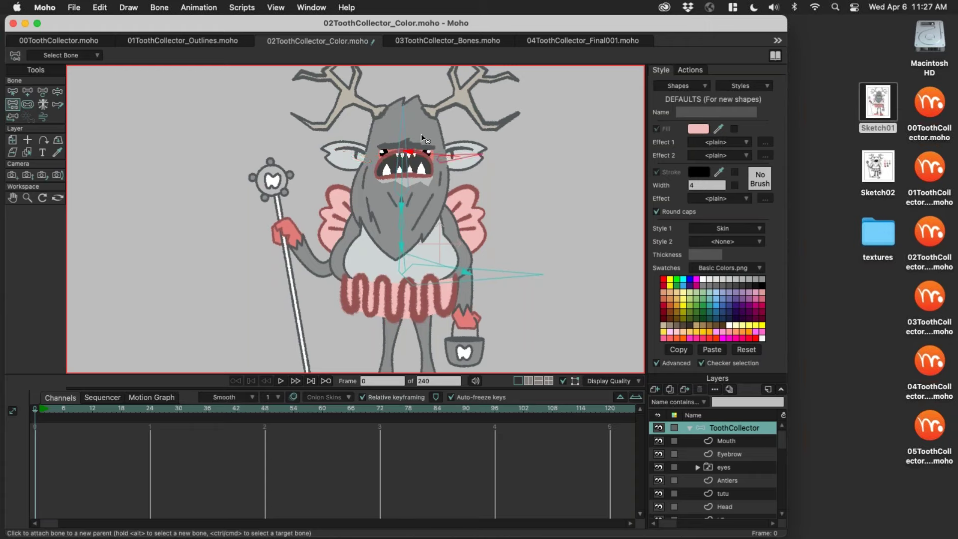
key(z)
Step: Select the head bone, add a child bone outward along the staff-side ear, and check its parent bone
click(407, 138)
key(a)
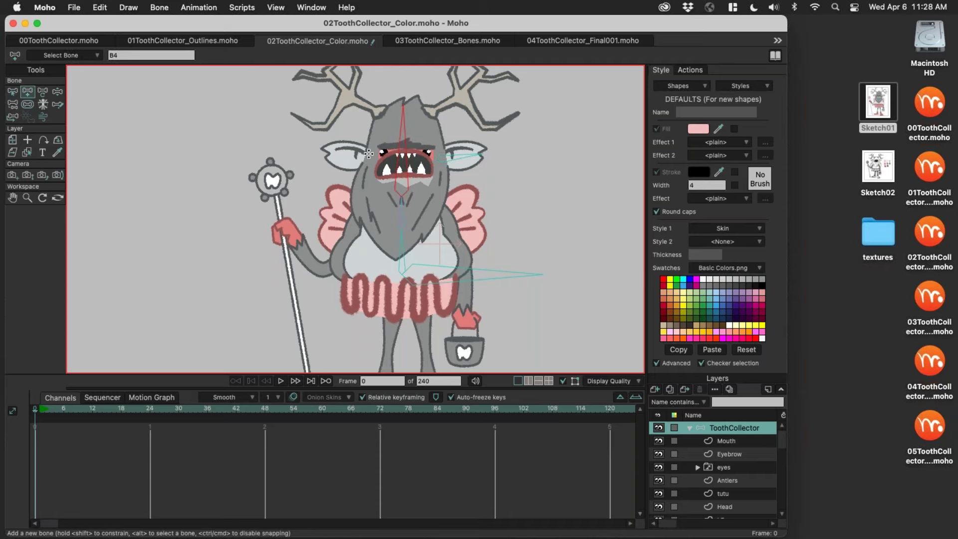
drag(369, 157, 329, 149)
key(p)
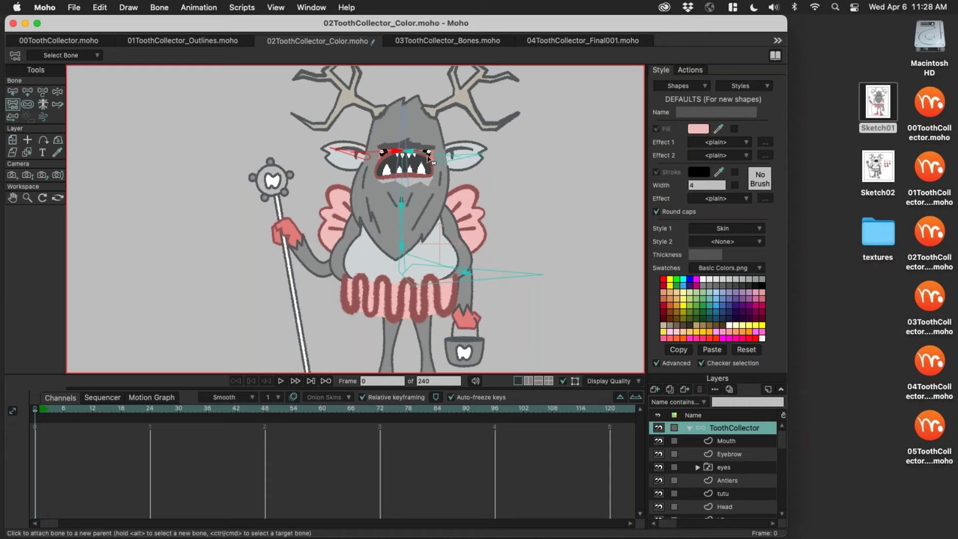
scroll(411, 210, down, 5)
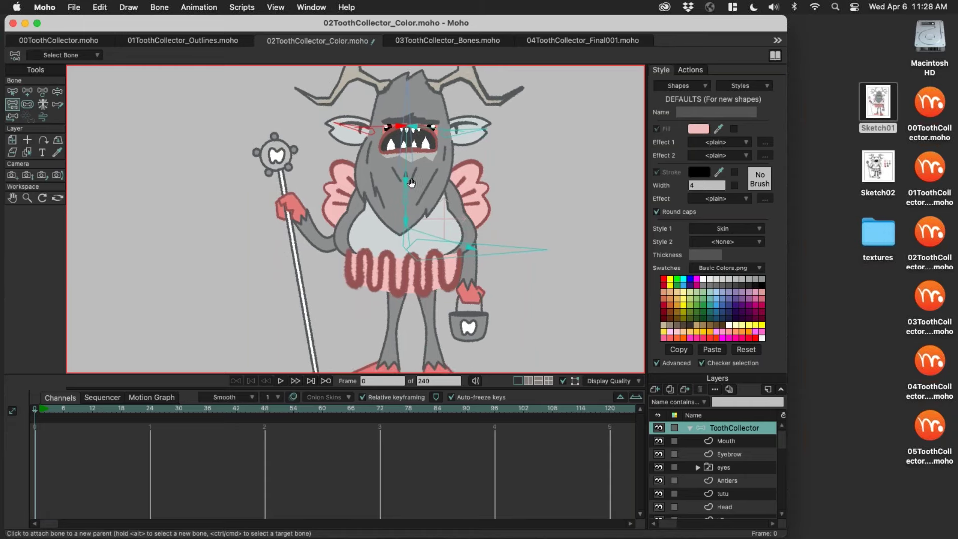
Step: Select the lower spine bone and add a child bone outward along the bucket-side wing
key(a)
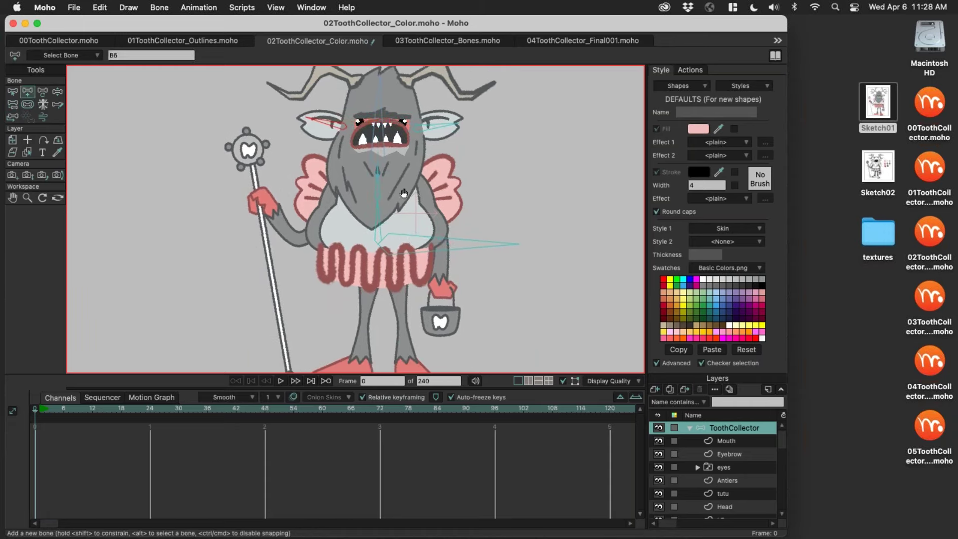
scroll(404, 220, up, 3)
key(z)
click(420, 206)
click(378, 227)
key(a)
mouse_move(408, 217)
mouse_down()
mouse_move(457, 193)
mouse_move(434, 219)
mouse_up()
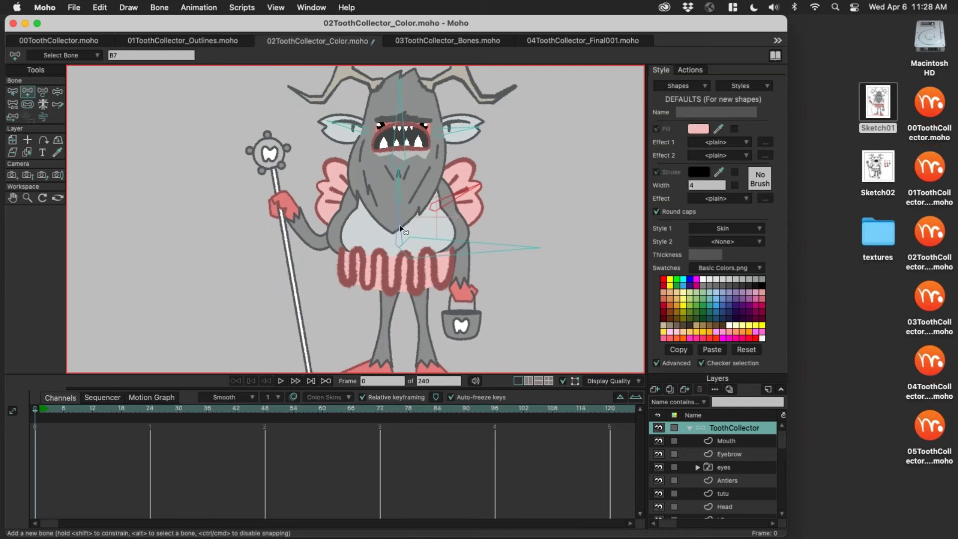
Step: Reselect the lower spine bone and add a matching child bone outward along the staff-side wing
key(b)
click(399, 211)
key(a)
drag(366, 205, 331, 188)
Step: From the lower spine bone, add a bone chain down the bucket-side arm, ending with a bone through the bucket
drag(438, 260, 441, 219)
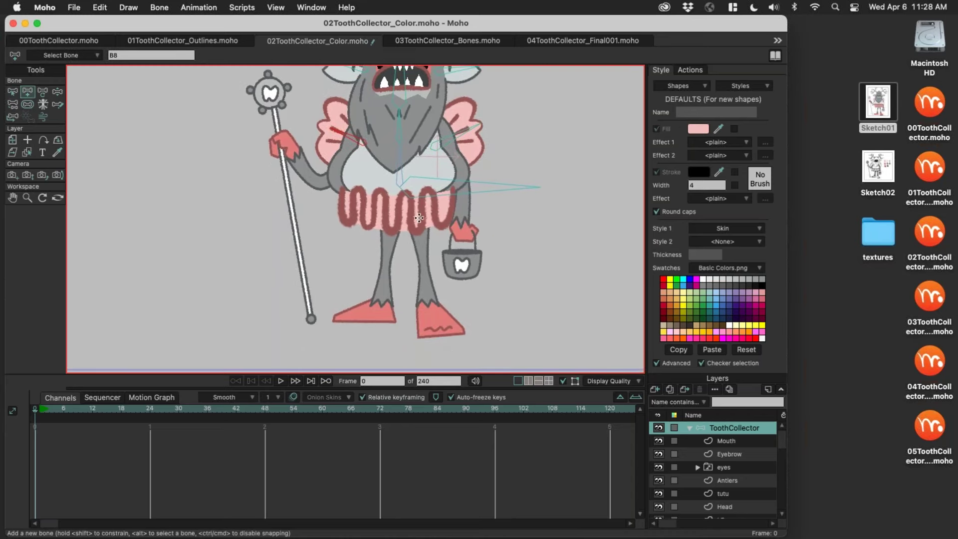
scroll(414, 160, right, 2)
key(z)
click(391, 168)
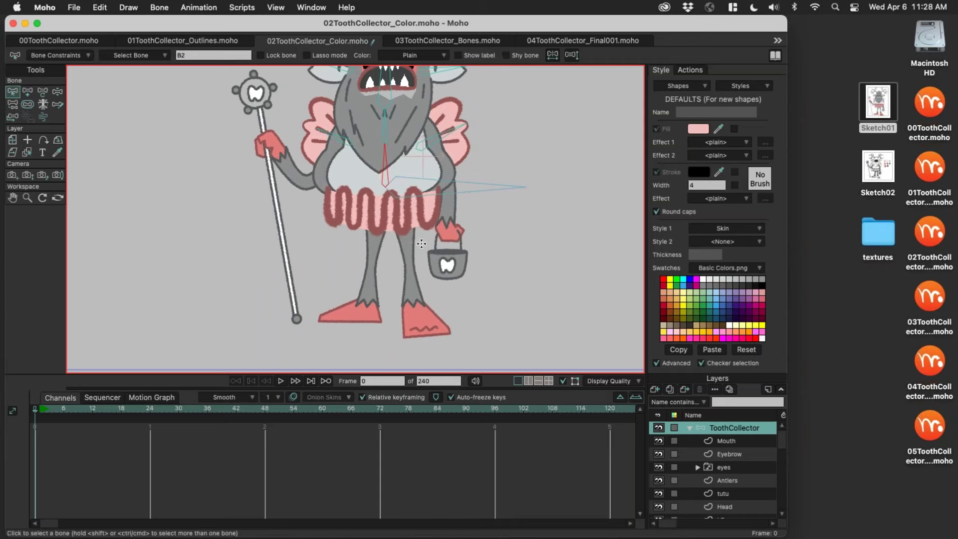
key(a)
mouse_move(438, 151)
mouse_down()
mouse_move(449, 182)
mouse_move(448, 282)
mouse_up()
scroll(418, 292, up, 2)
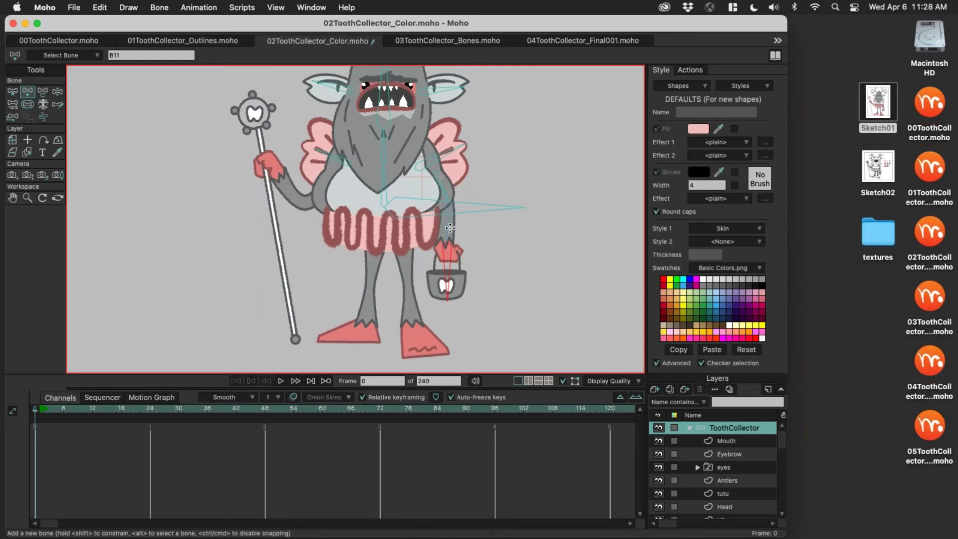
scroll(369, 234, up, 2)
scroll(369, 235, left, 2)
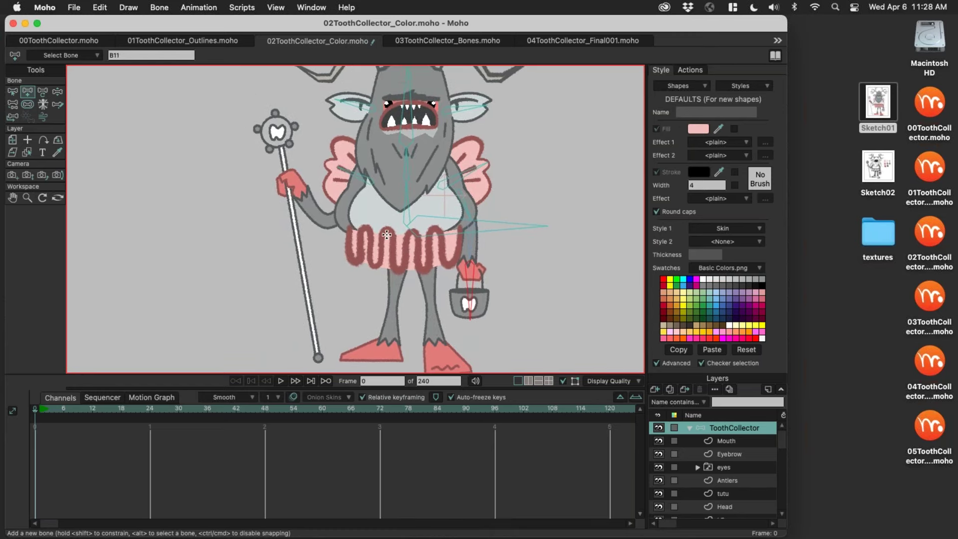
Step: From the lower spine bone, add an arm chain on the staff side, redrawing the forearm bone so it reaches the hand
key(z)
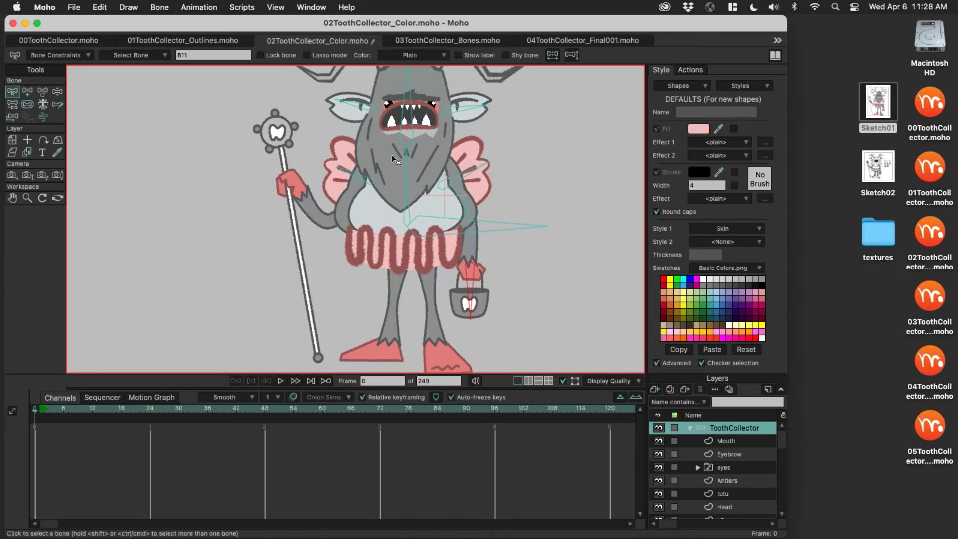
key(a)
drag(330, 219, 304, 191)
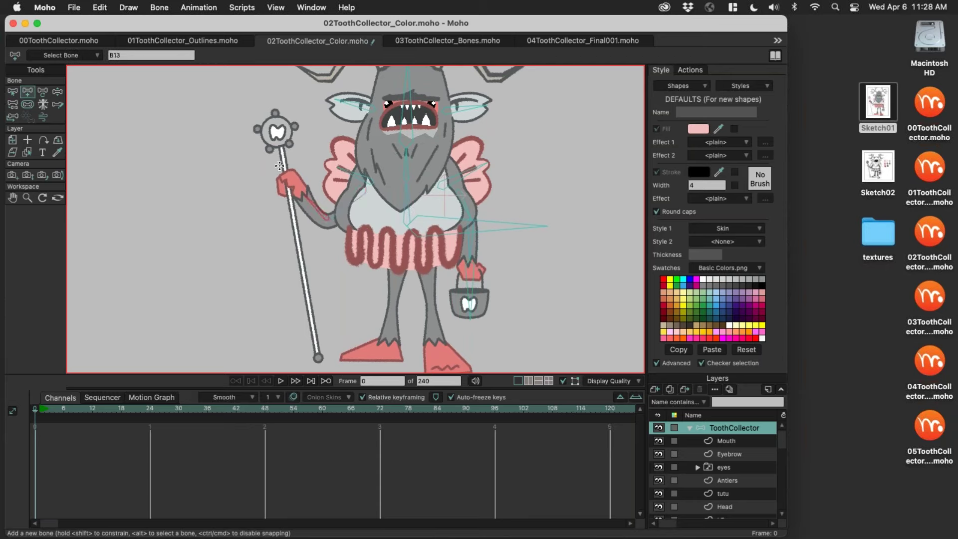
key(super+z)
drag(328, 219, 286, 175)
Step: Add a long child bone from the staff-side hand to the staff's lower end and check its parent bone
scroll(352, 242, down, 3)
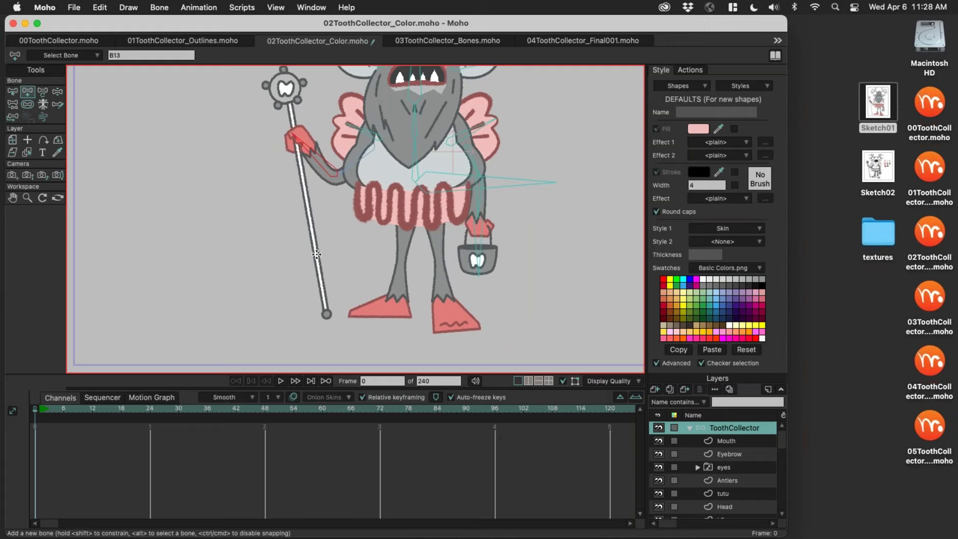
drag(295, 134, 348, 295)
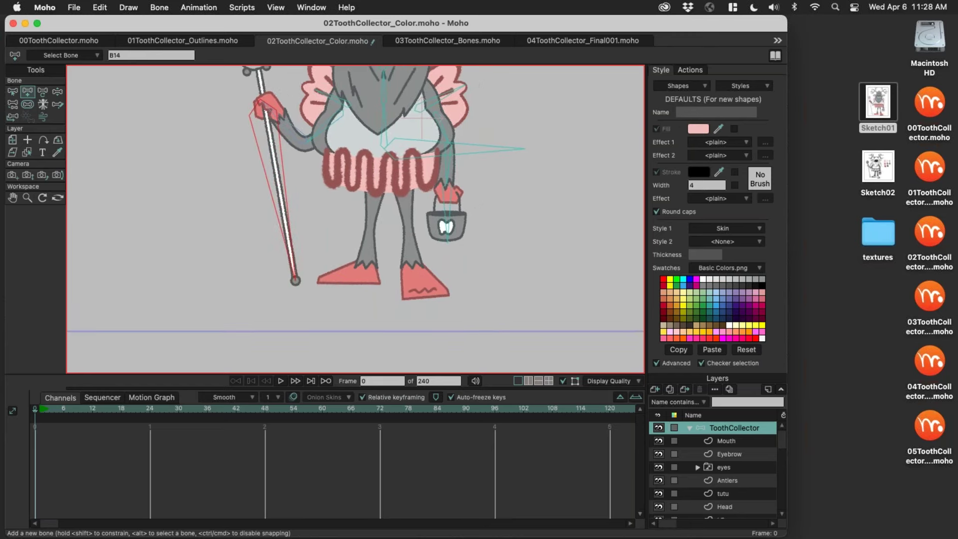
key(p)
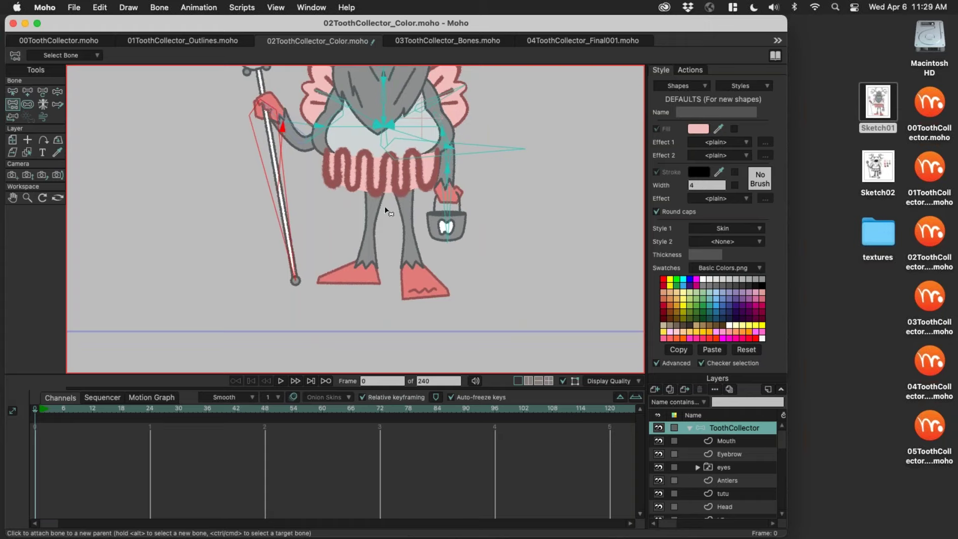
Step: Select the lower spine bone and add a chain down the staff-side leg, ending with a foot bone to the toes
key(z)
scroll(396, 192, up, 2)
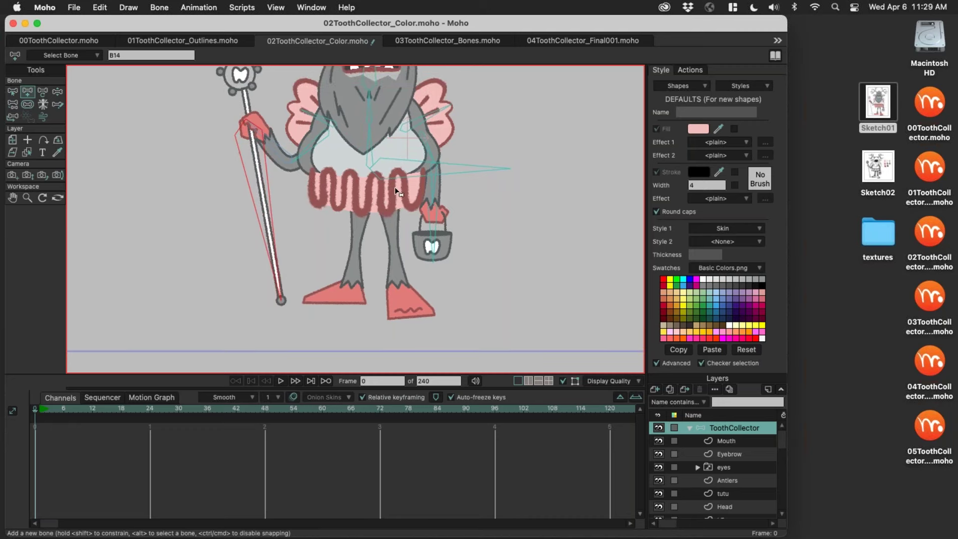
click(369, 137)
scroll(375, 137, left, 2)
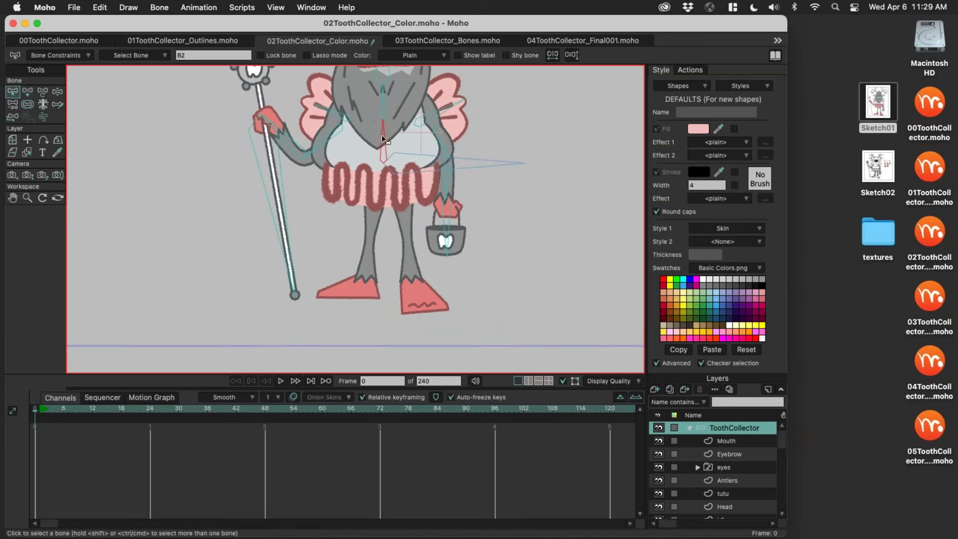
key(a)
mouse_move(378, 181)
mouse_down()
mouse_move(370, 294)
mouse_move(319, 296)
mouse_up()
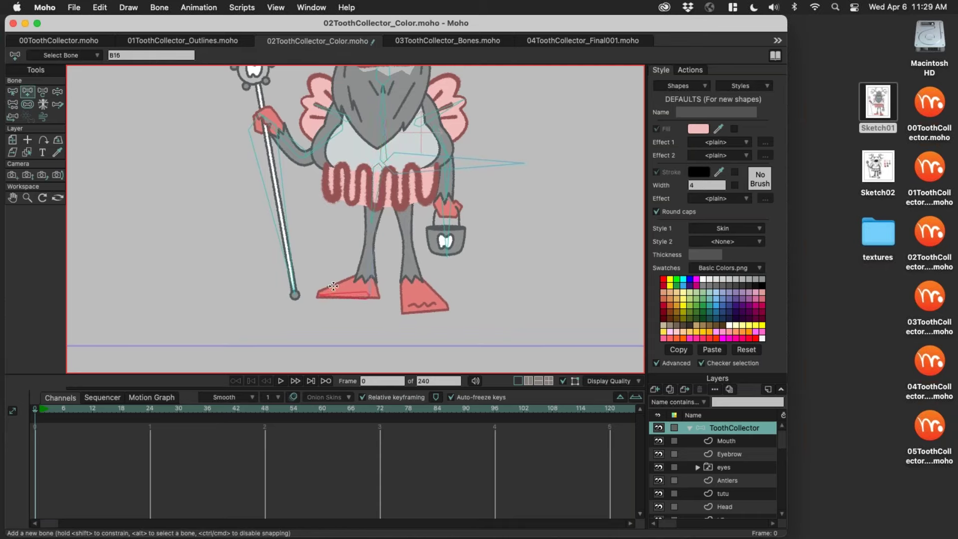
drag(421, 280, 389, 283)
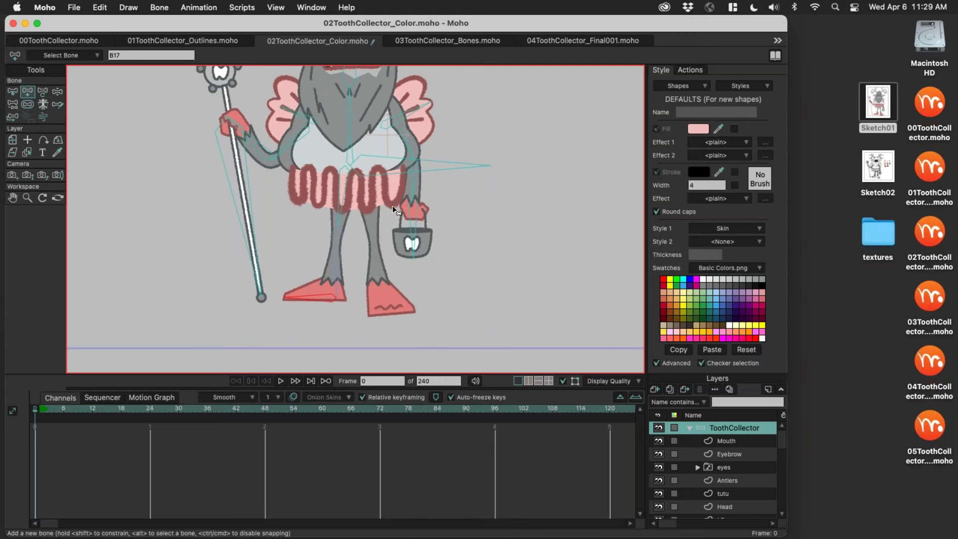
Step: Reselect the lower spine bone and add a chain down the bucket-side leg, ending with a diagonal foot bone
key(b)
click(351, 143)
key(a)
drag(366, 167, 373, 231)
drag(379, 290, 403, 319)
drag(425, 274, 436, 255)
scroll(435, 255, down, 5)
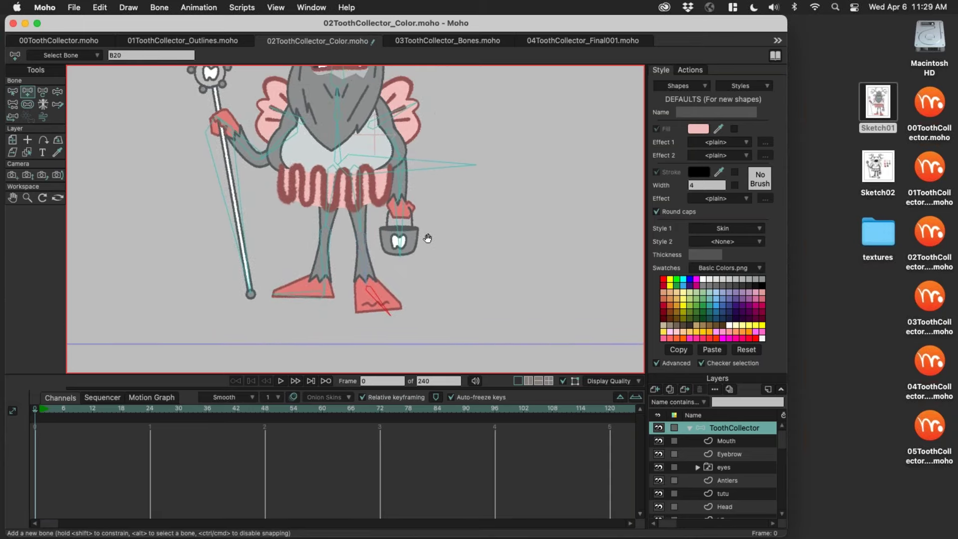
drag(420, 224, 432, 233)
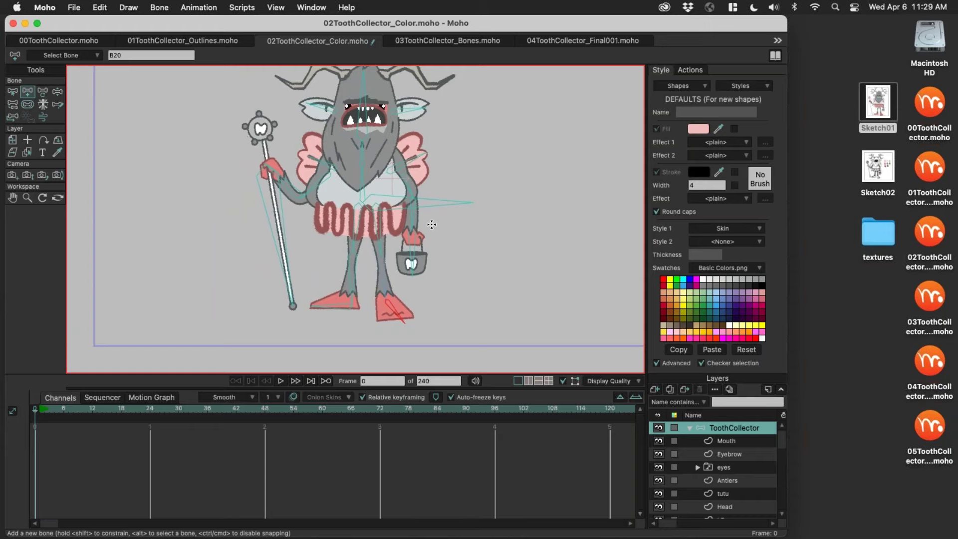
scroll(394, 194, down, 2)
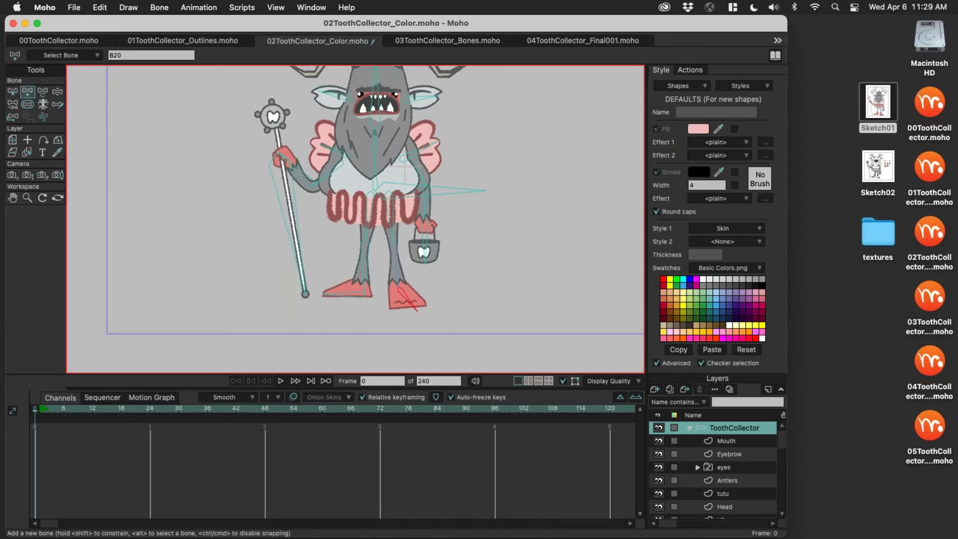
drag(376, 254, 395, 228)
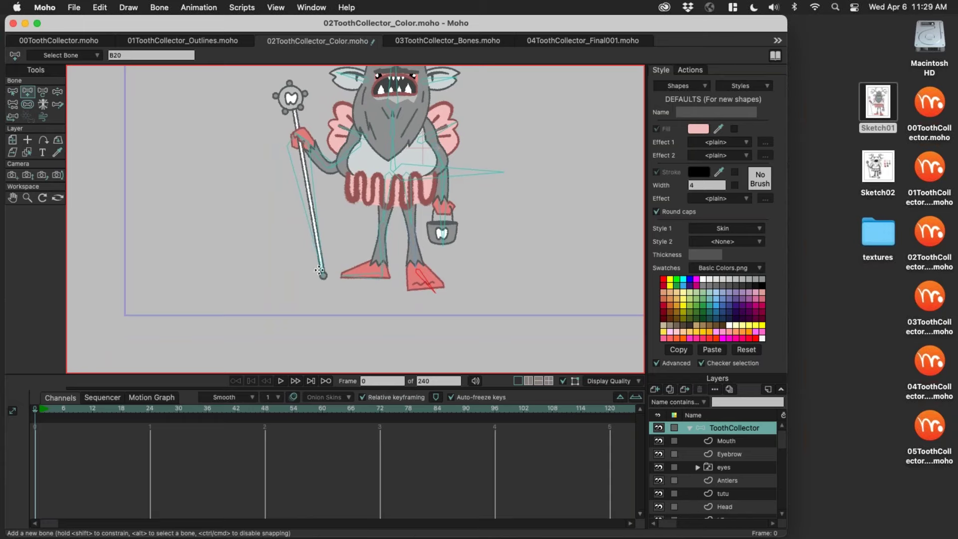
scroll(353, 282, right, 1)
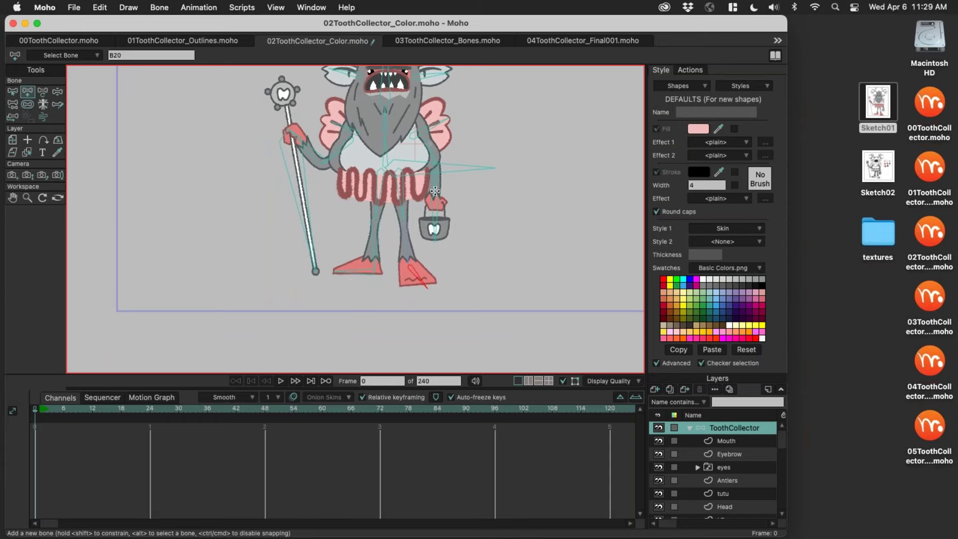
scroll(444, 203, up, 1)
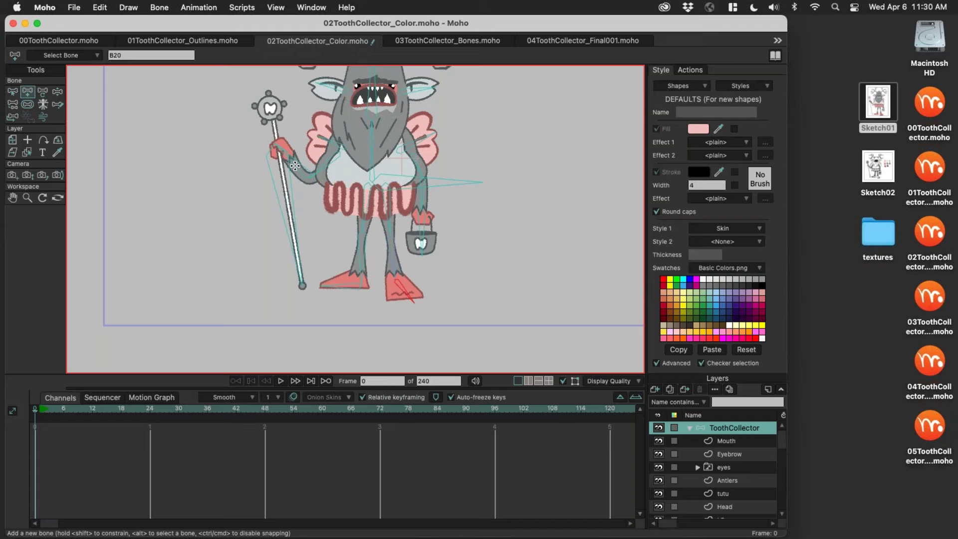
drag(381, 261, 398, 249)
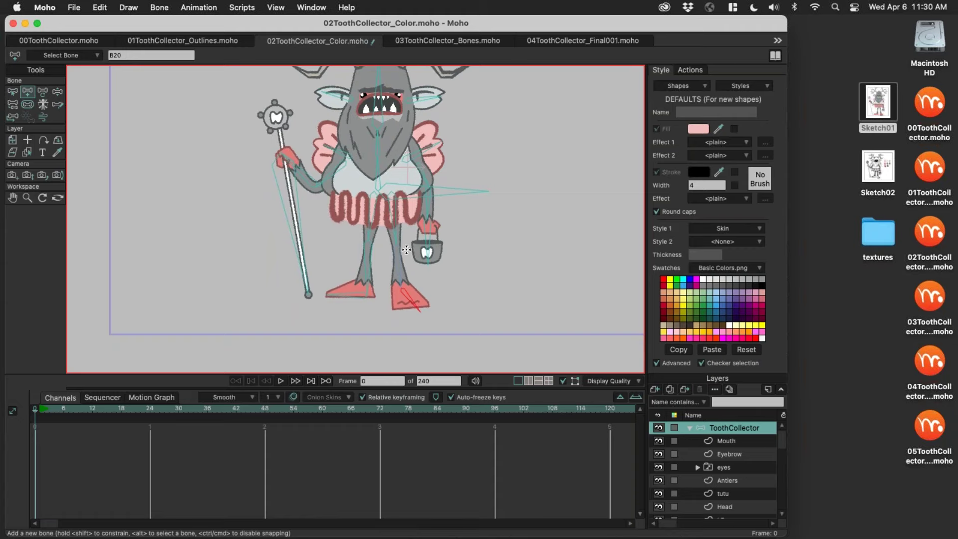
scroll(429, 239, down, 2)
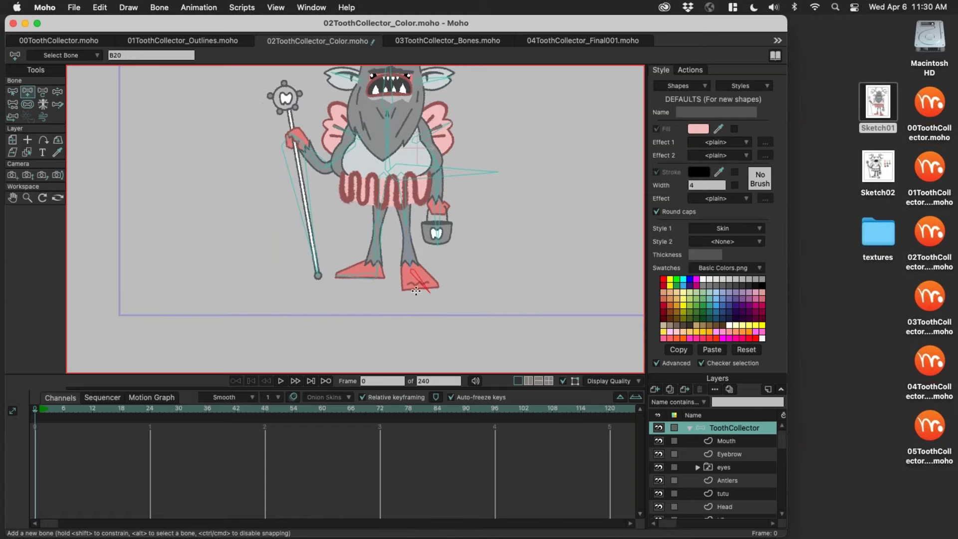
Step: Deselect all bones, add an unparented bone pointing down from the staff-side foot's heel, and name it lFoot
key(s)
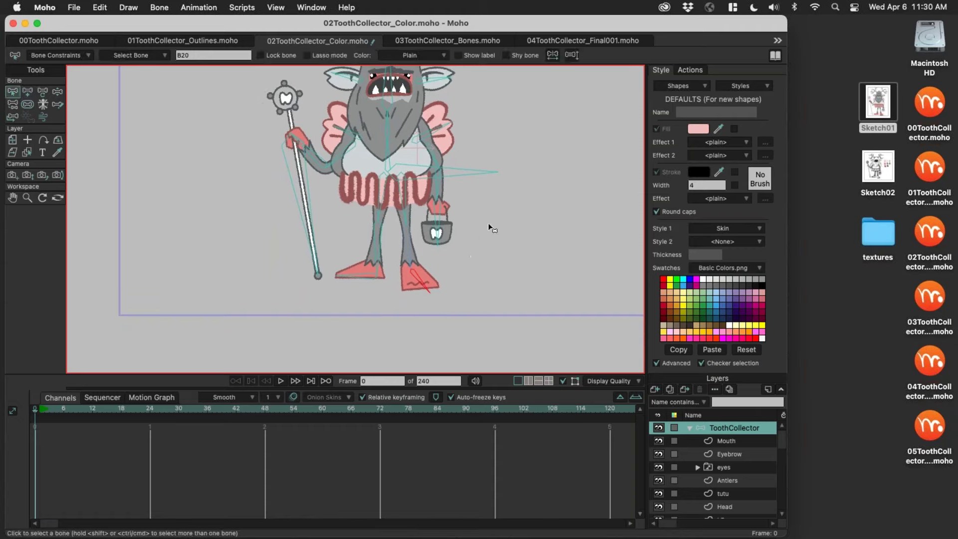
click(493, 206)
mouse_move(465, 241)
mouse_down()
mouse_move(488, 240)
mouse_move(475, 252)
mouse_up()
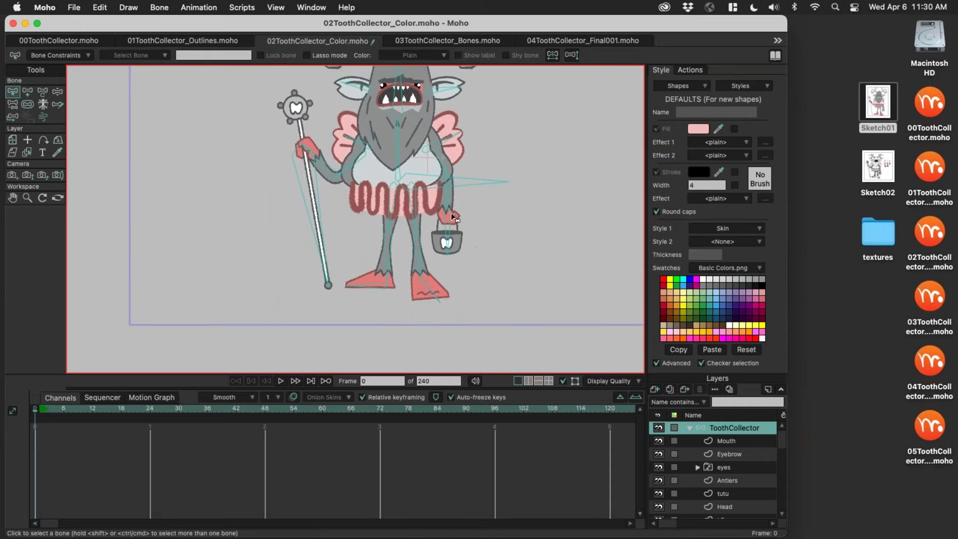
scroll(402, 278, down, 5)
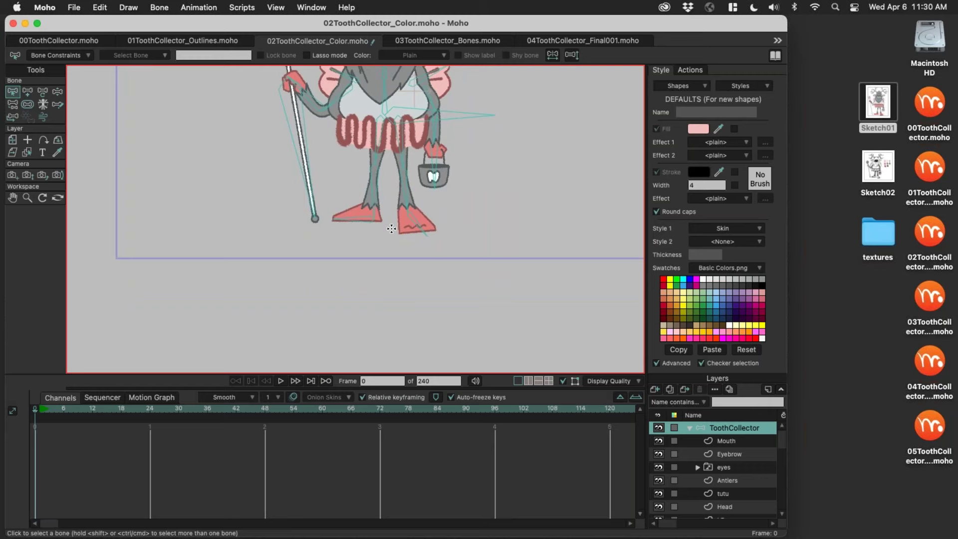
key(a)
scroll(318, 220, up, 3)
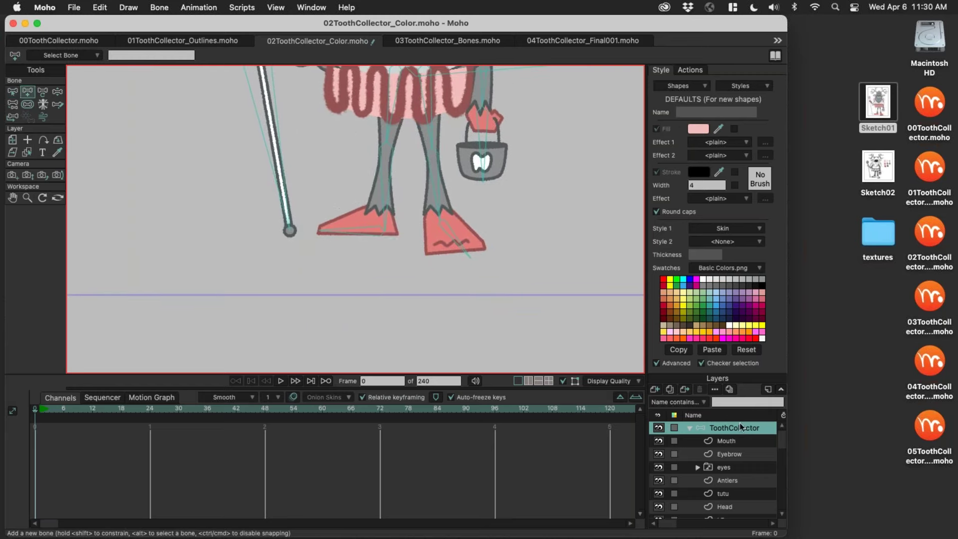
scroll(389, 257, up, 1)
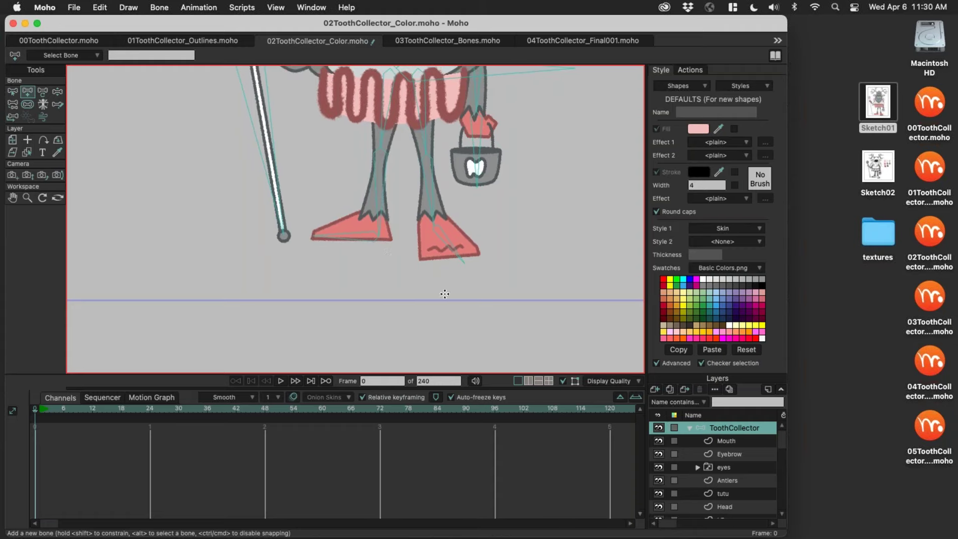
drag(379, 239, 381, 301)
click(123, 54)
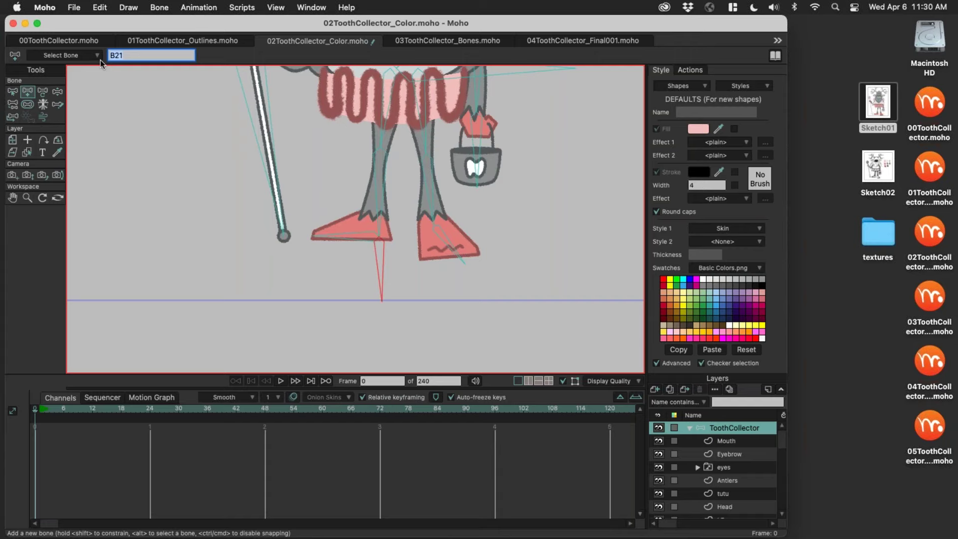
text(lFoot)
key(Return)
Step: With no bone selected, add an unparented bone pointing down from the bucket-side ankle and name it rFoot
scroll(433, 243, right, 3)
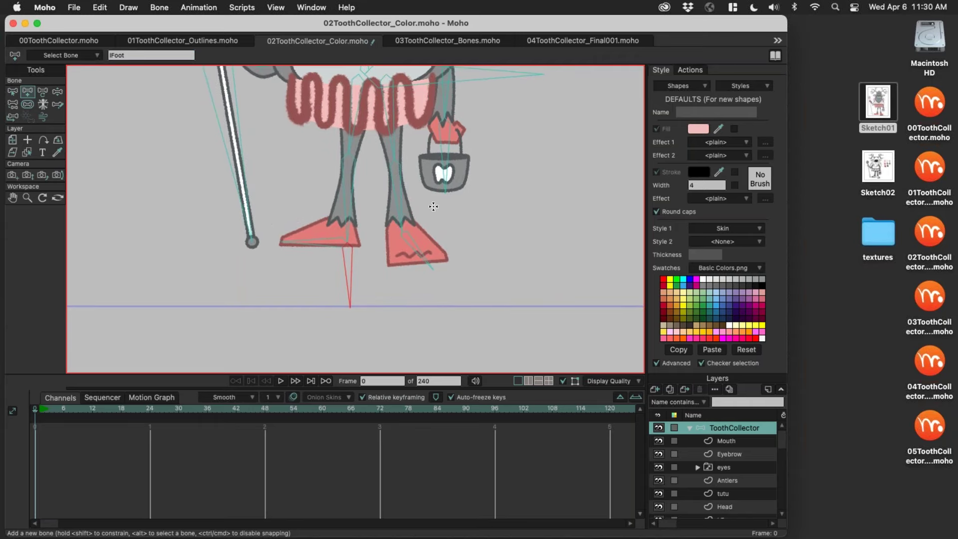
key(b)
click(427, 227)
scroll(429, 245, down, 2)
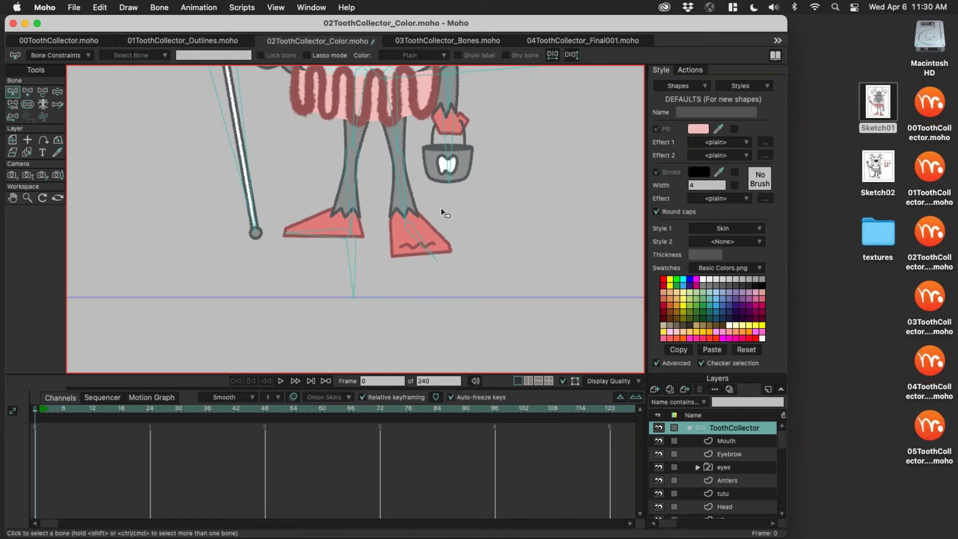
key(a)
drag(407, 223, 406, 292)
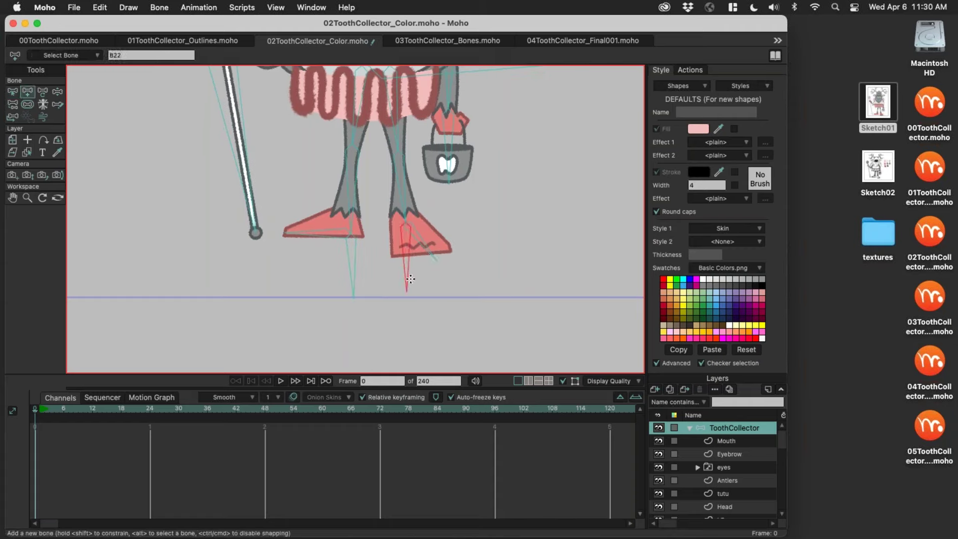
scroll(449, 275, left, 3)
click(139, 55)
text(rFoot)
key(Return)
Step: Add a short bone pointing down from the staff's lower end and name it staff
drag(339, 254, 350, 284)
key(Return)
double_click(133, 54)
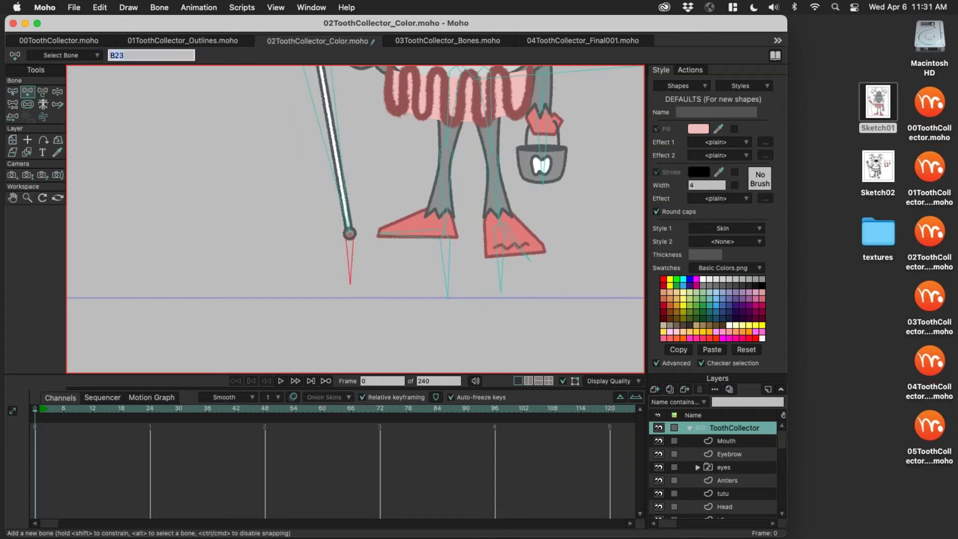
text(staff)
key(Return)
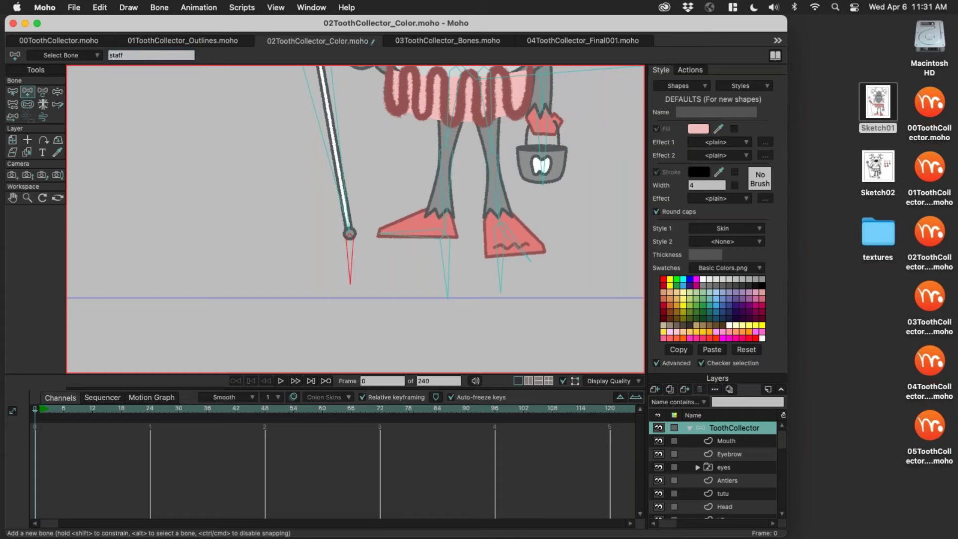
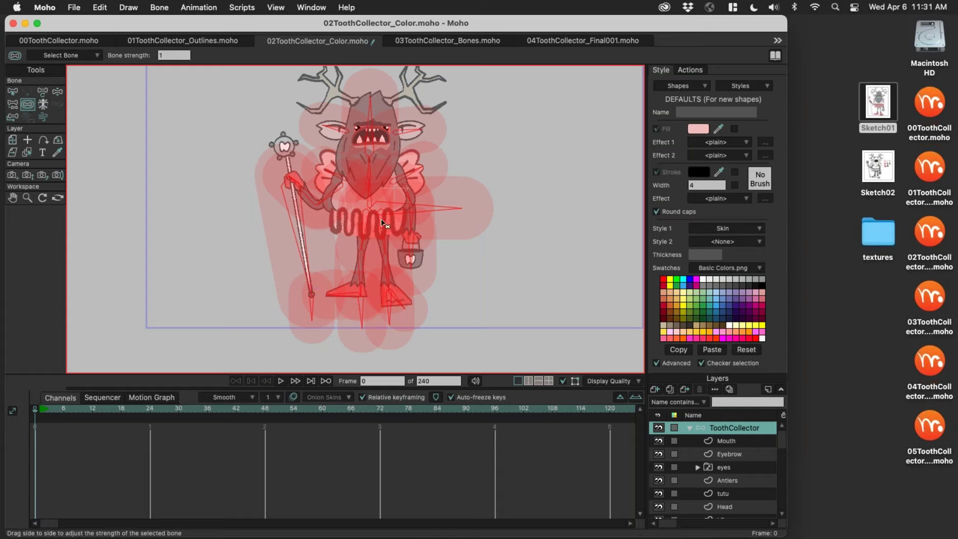
Step: Test how the artwork deforms by moving the character's bones with Manipulate Bones
key(z)
key(b)
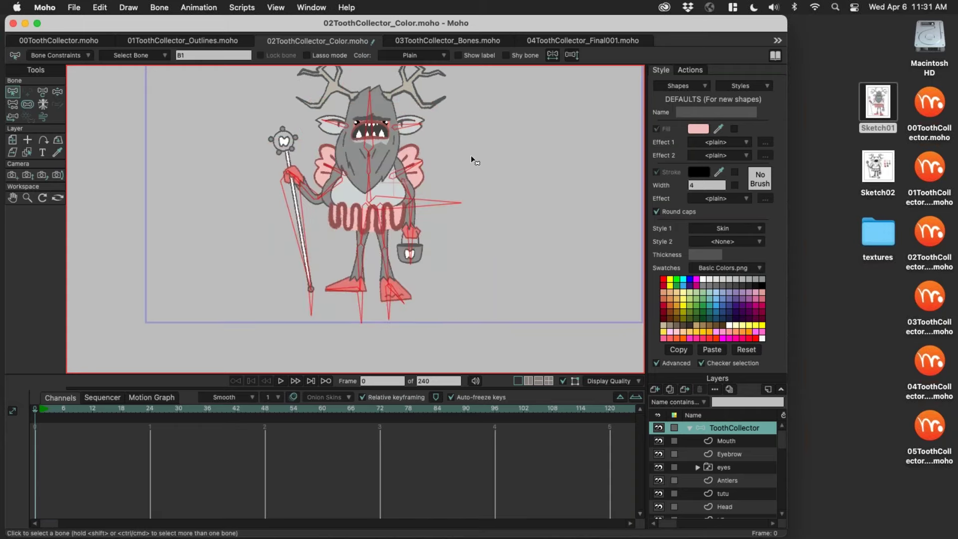
key(z)
drag(378, 183, 440, 219)
drag(421, 266, 411, 261)
drag(358, 142, 350, 150)
drag(396, 126, 383, 116)
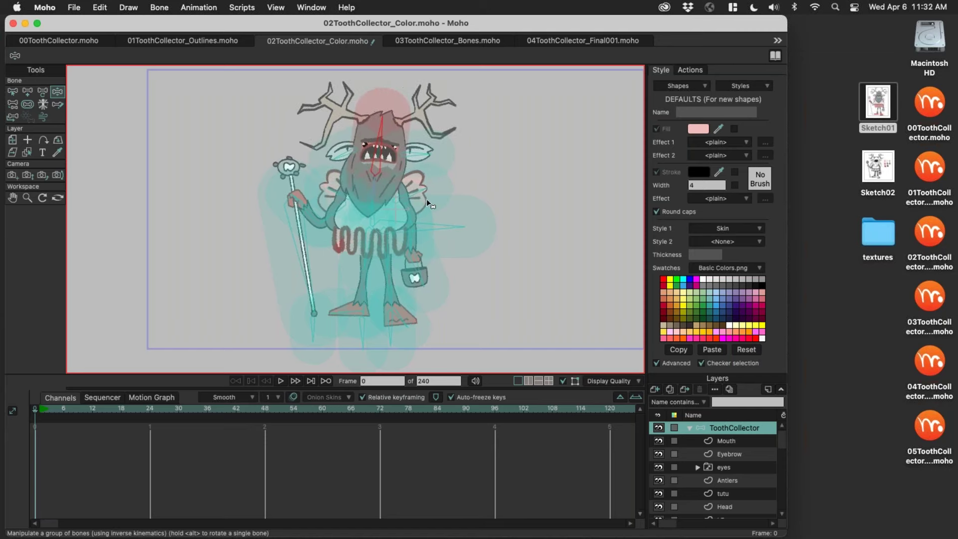
drag(403, 214, 408, 202)
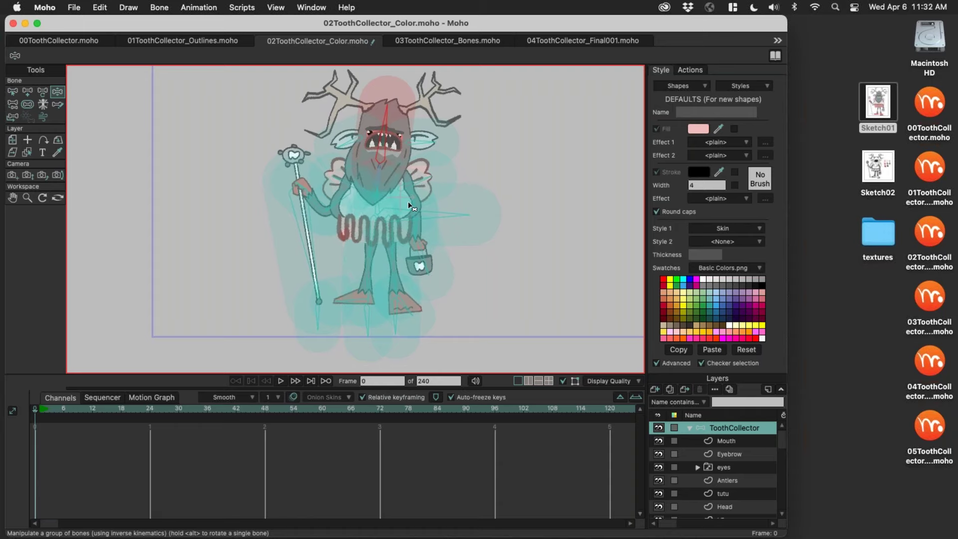
key(z)
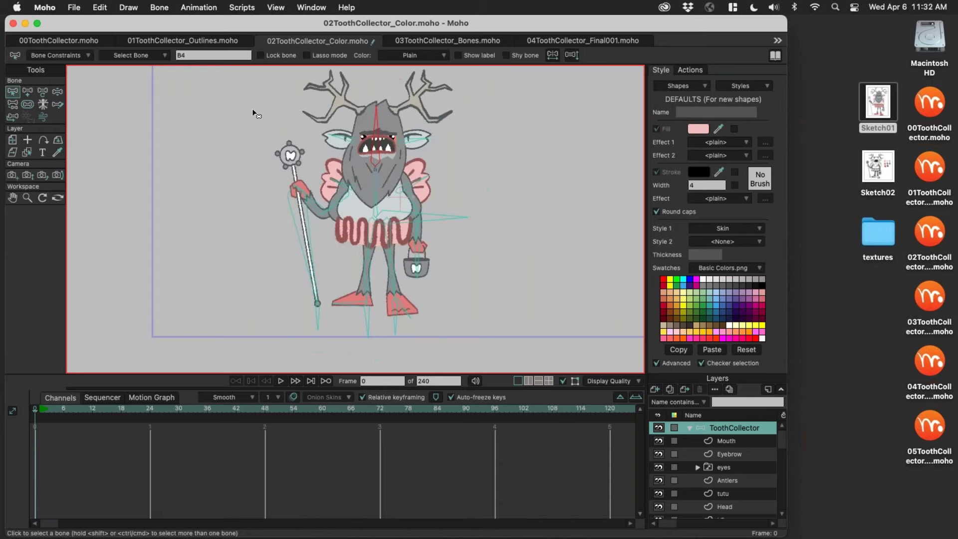
Step: Set the bone strength of all bones in the ToothCollector rig to 0
key(s)
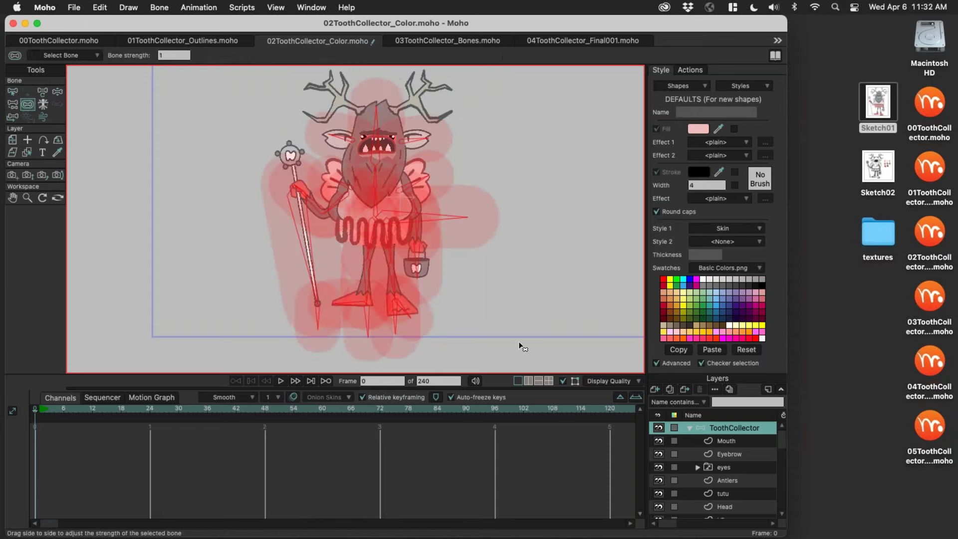
drag(389, 150, 414, 153)
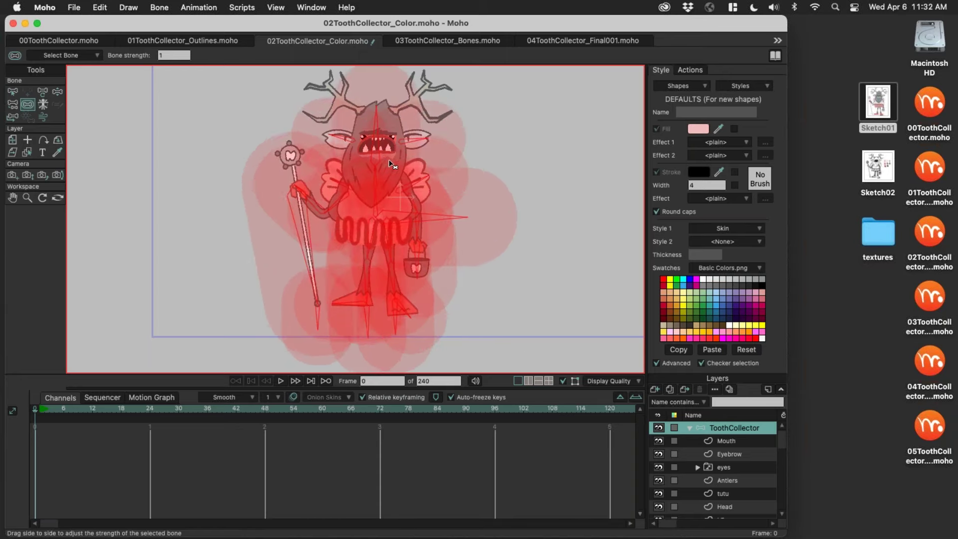
click(173, 55)
text(0)
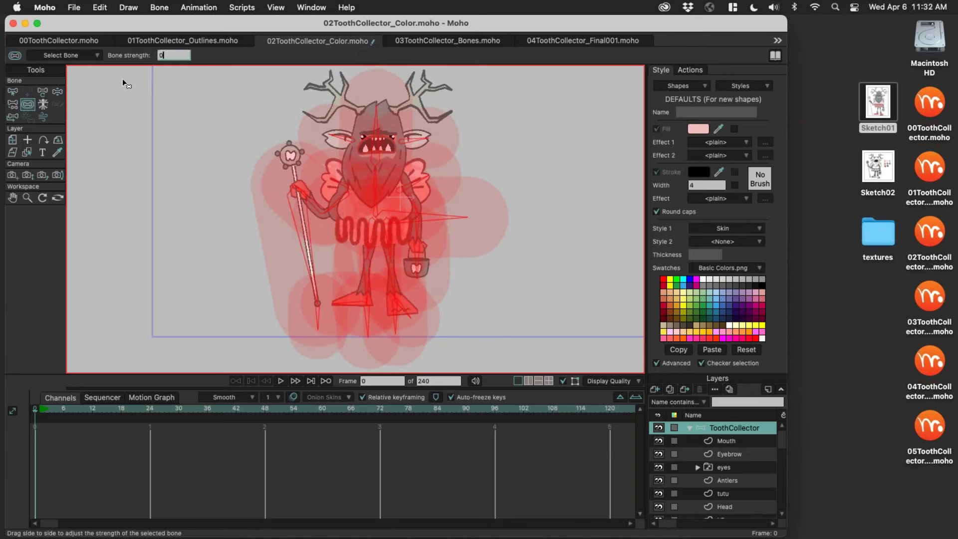
key(Return)
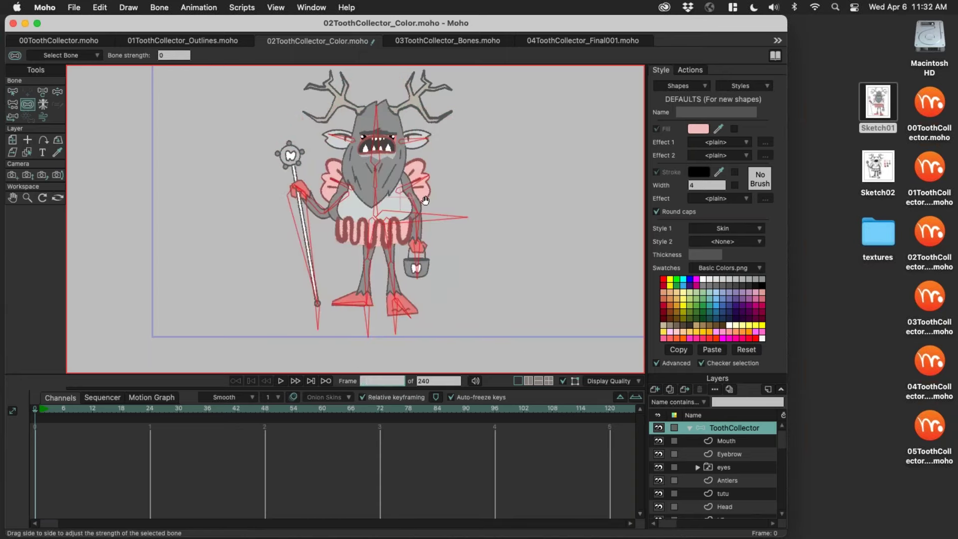
Step: Examine the parent links between the torso, arm, leg and target bones with Reparent Bone
scroll(401, 190, right, 5)
scroll(355, 219, down, 1)
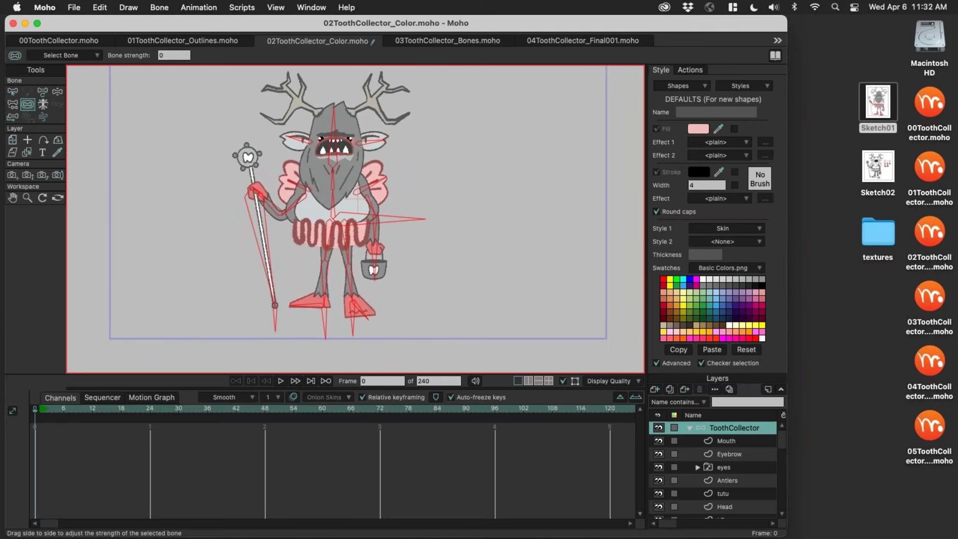
key(p)
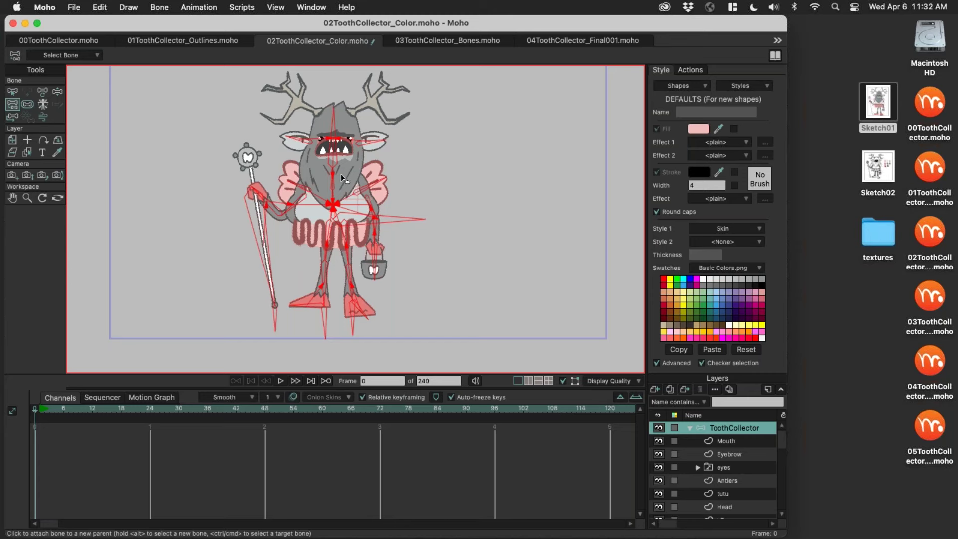
scroll(418, 177, up, 3)
drag(347, 286, 372, 273)
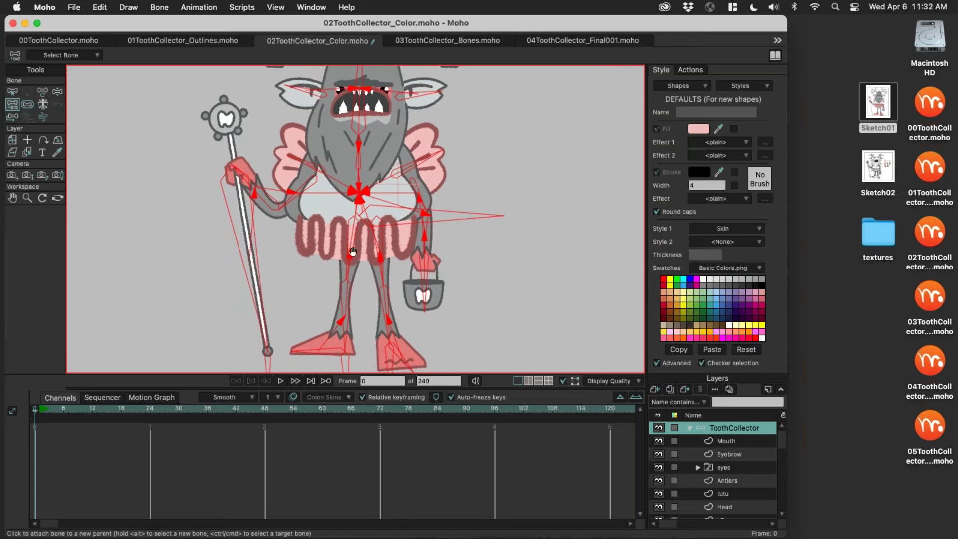
scroll(349, 269, down, 5)
scroll(443, 255, up, 1)
scroll(439, 257, down, 3)
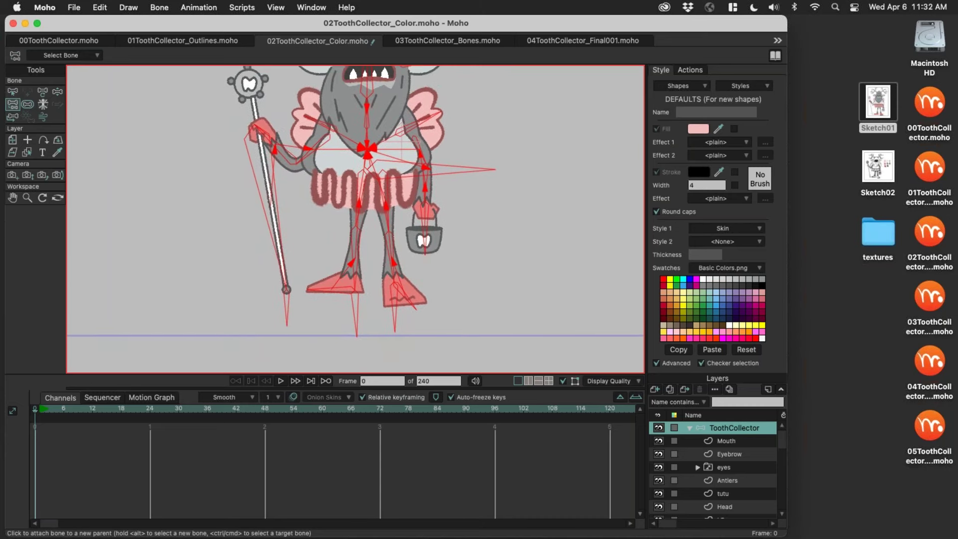
Step: Switch to the 03ToothCollector_Bones.moho document and examine its rigged character
click(455, 39)
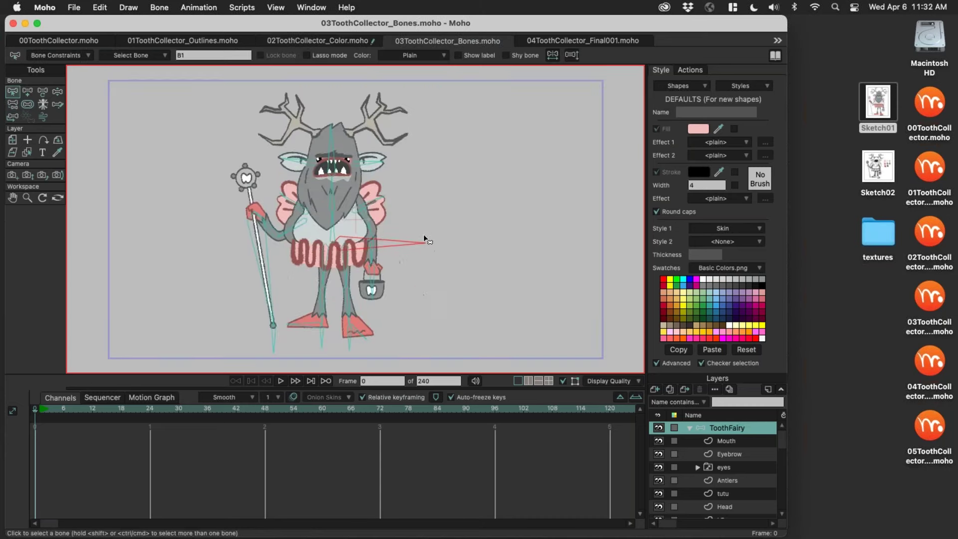
scroll(425, 203, up, 3)
drag(425, 203, 414, 210)
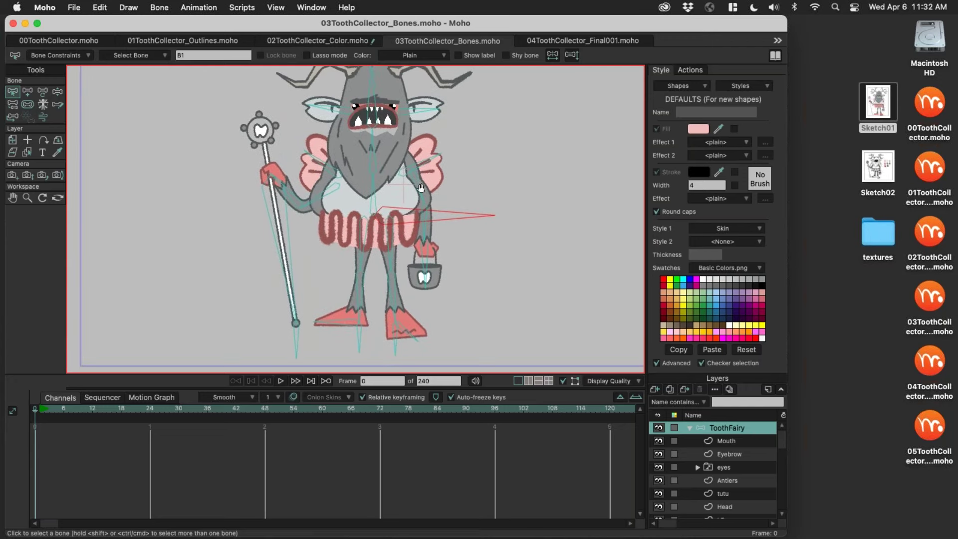
scroll(418, 191, up, 2)
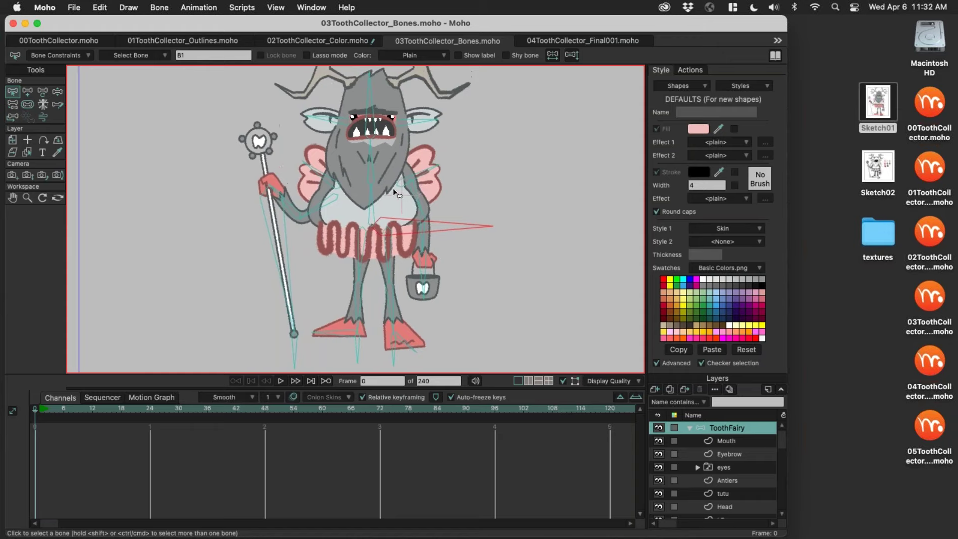
scroll(395, 180, up, 2)
scroll(415, 188, down, 1)
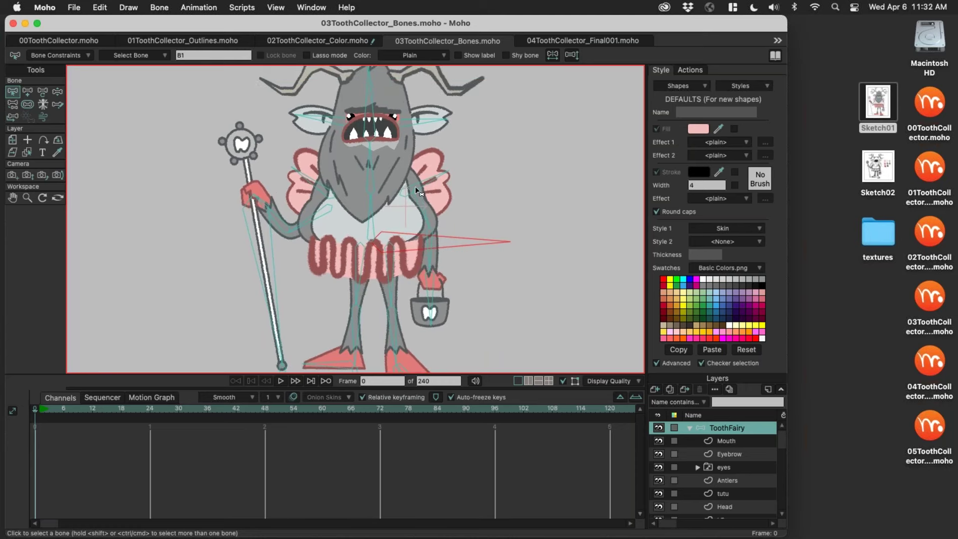
Step: Bind the Mouth layer to the head bone with the Bind Layer tool
click(736, 440)
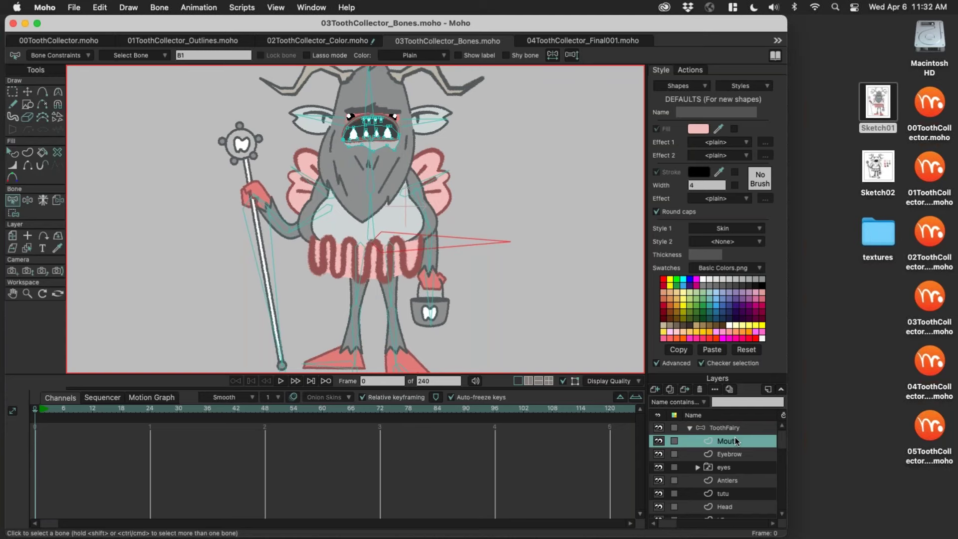
scroll(355, 121, up, 2)
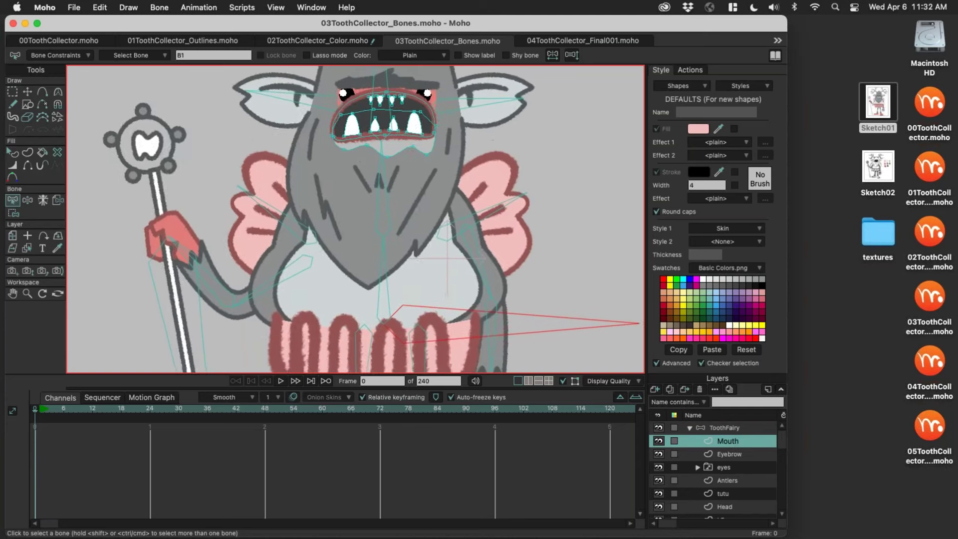
scroll(425, 201, up, 3)
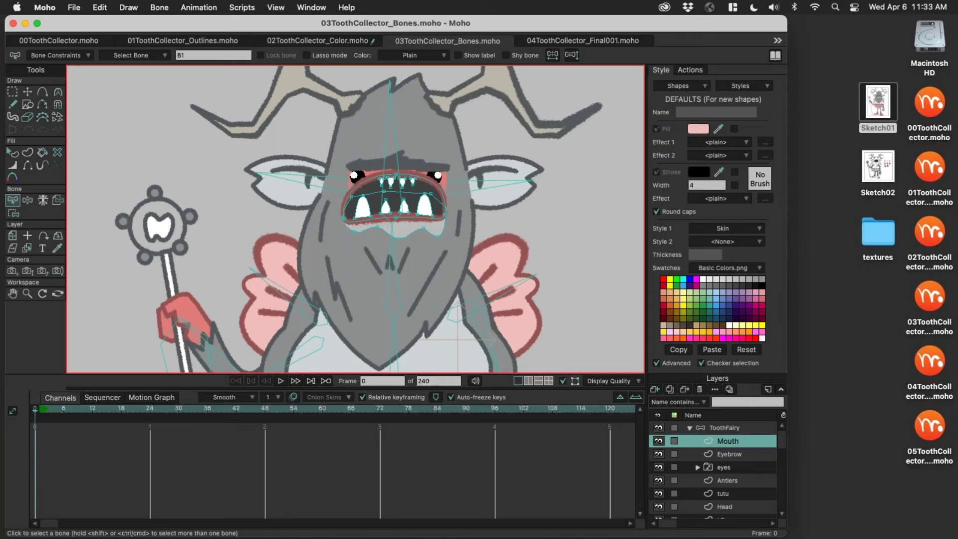
click(58, 200)
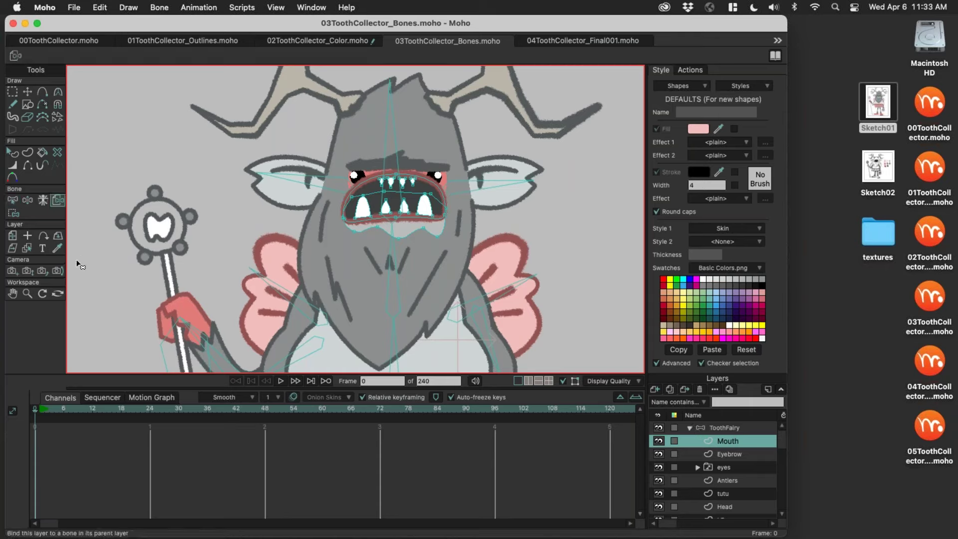
click(397, 126)
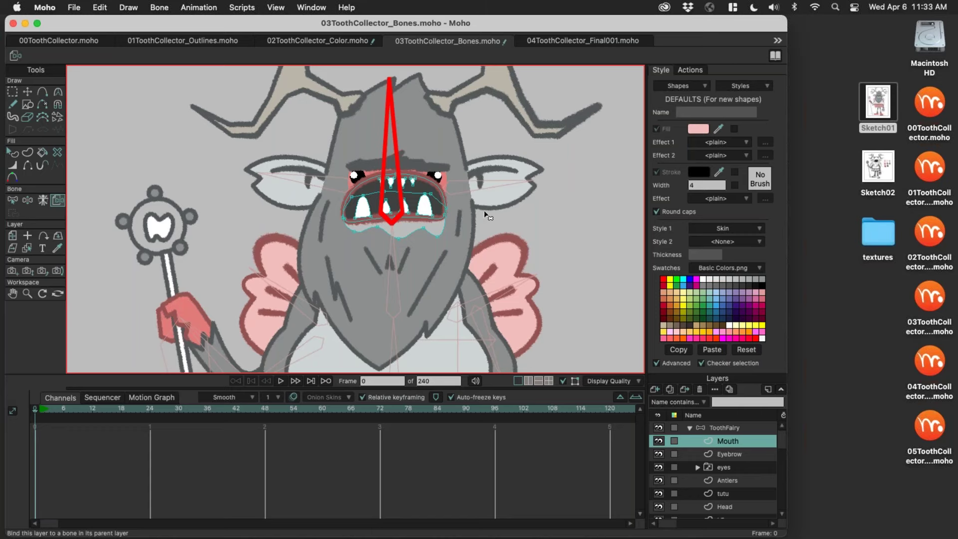
Step: Bind the Eyebrow, eyes, Antlers and Head layers together to the head bone
scroll(494, 220, down, 3)
scroll(449, 238, down, 4)
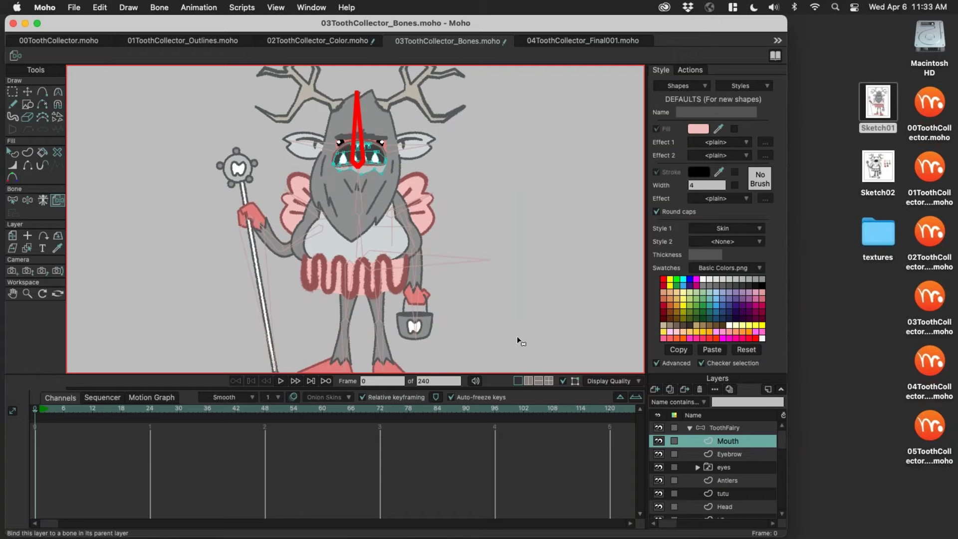
click(738, 454)
shift+click(740, 468)
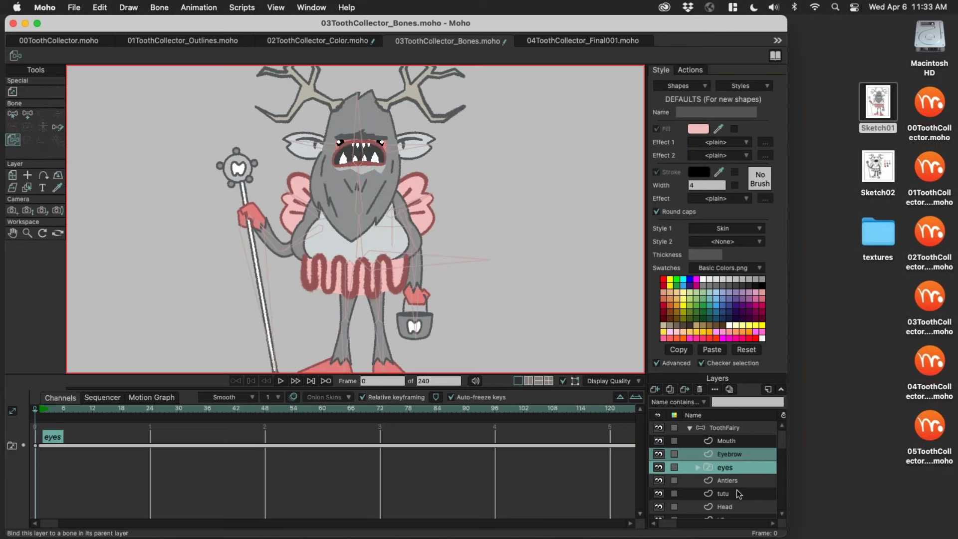
shift+click(743, 482)
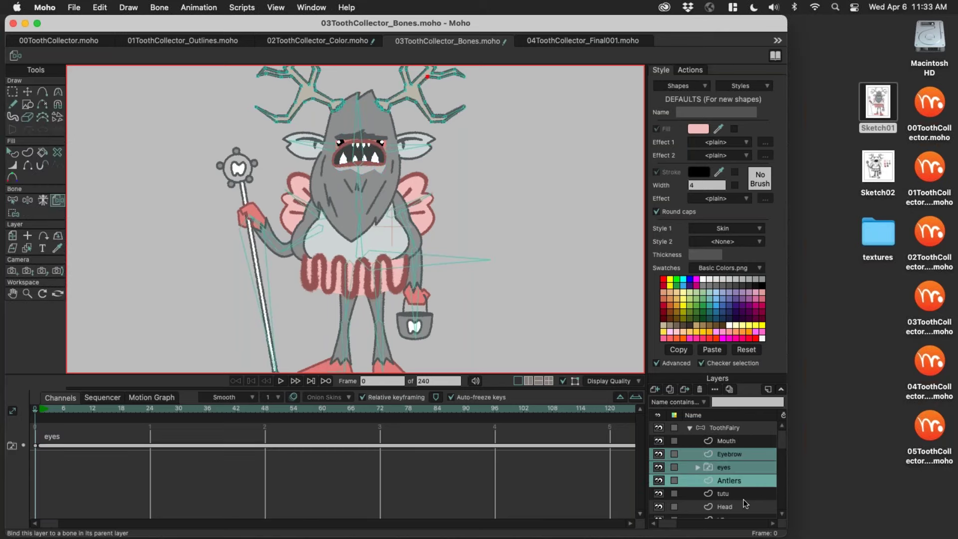
shift+click(741, 504)
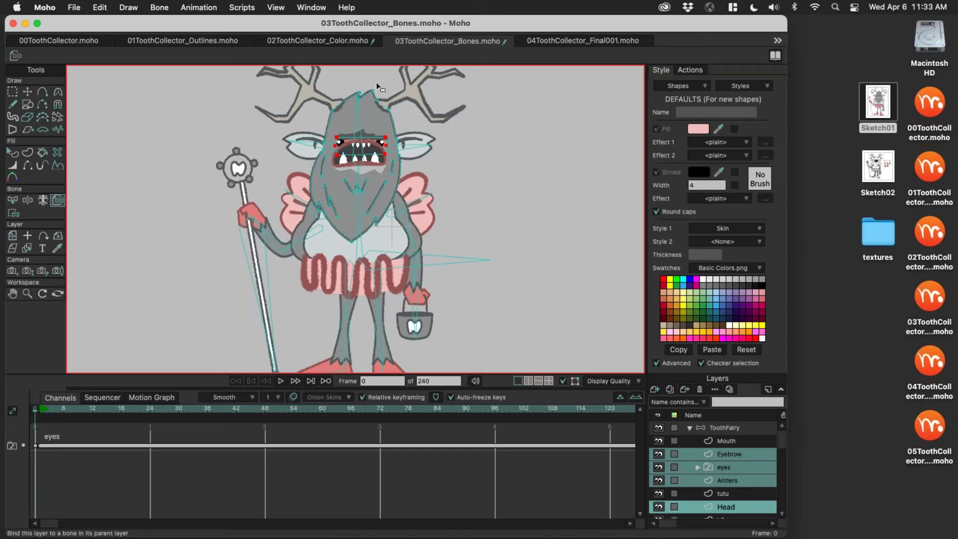
click(360, 117)
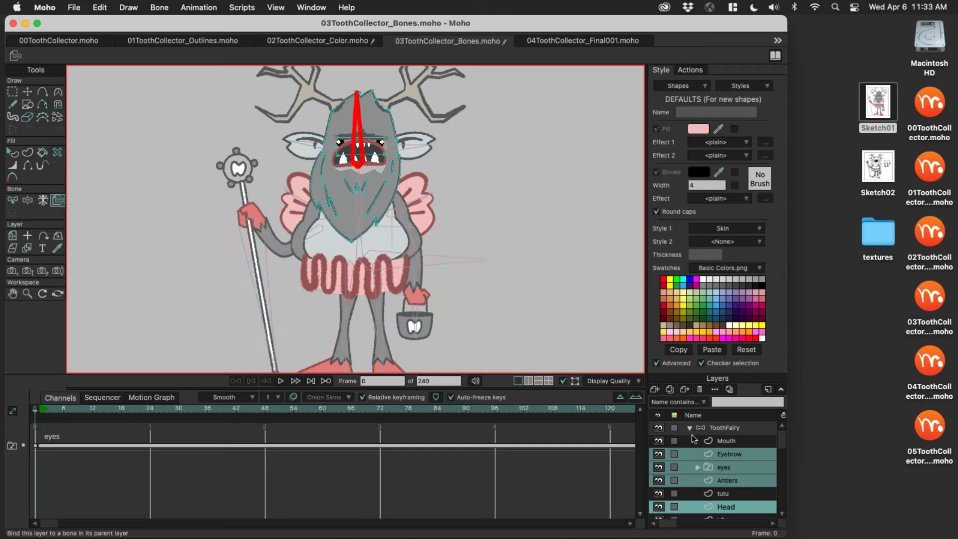
Step: Select the ToothFairy bone layer and test the head bone's motion with Manipulate Bones
drag(363, 223, 348, 236)
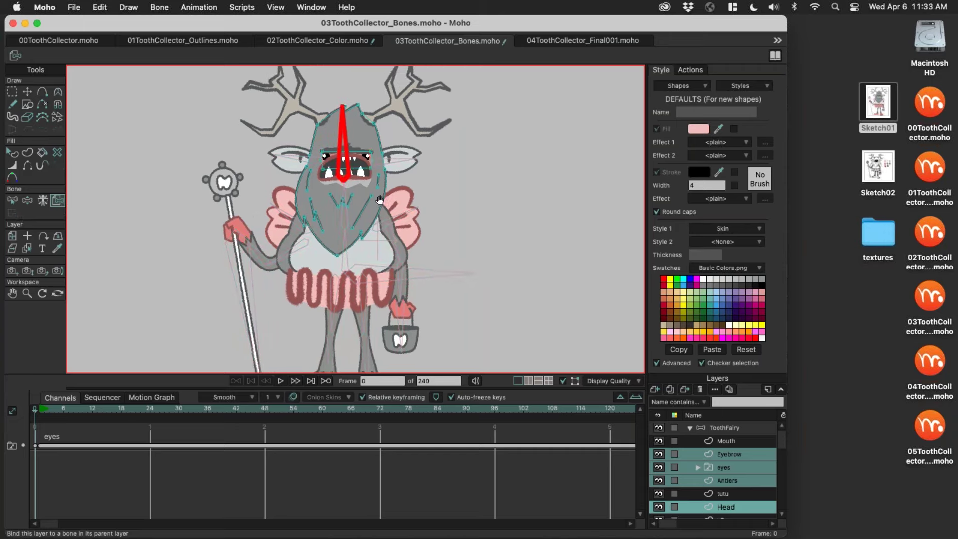
click(732, 428)
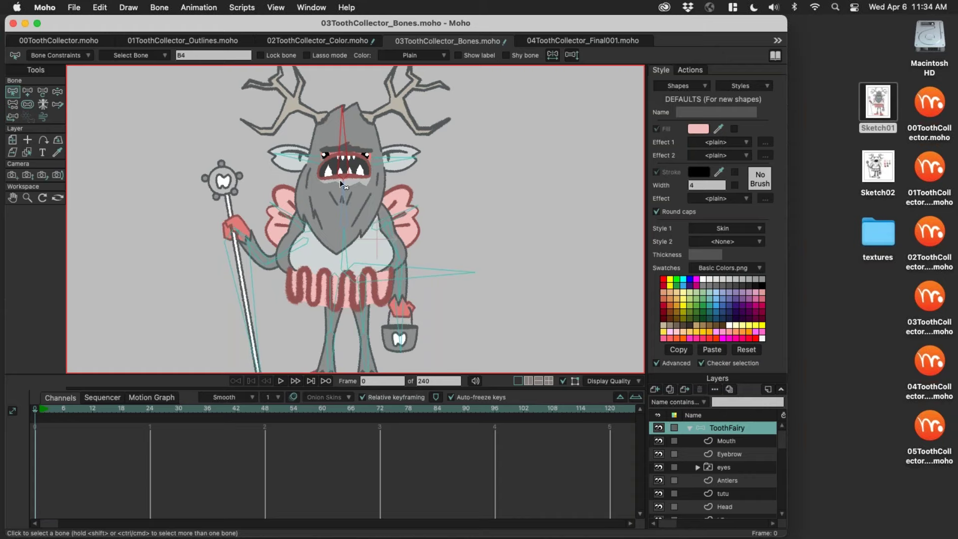
key(z)
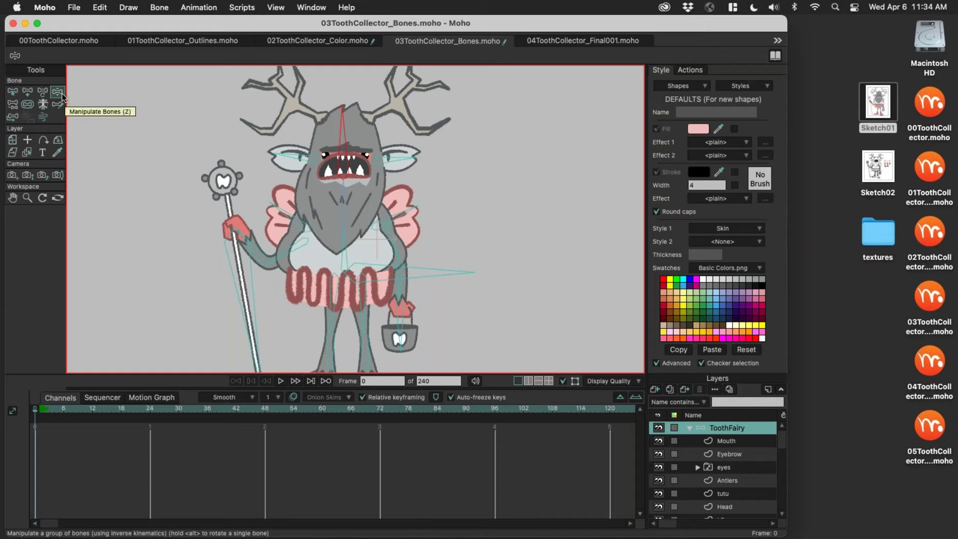
mouse_move(347, 125)
mouse_down()
mouse_move(335, 118)
mouse_move(350, 118)
mouse_move(335, 119)
mouse_move(353, 121)
mouse_up()
scroll(440, 203, down, 2)
drag(304, 157, 321, 146)
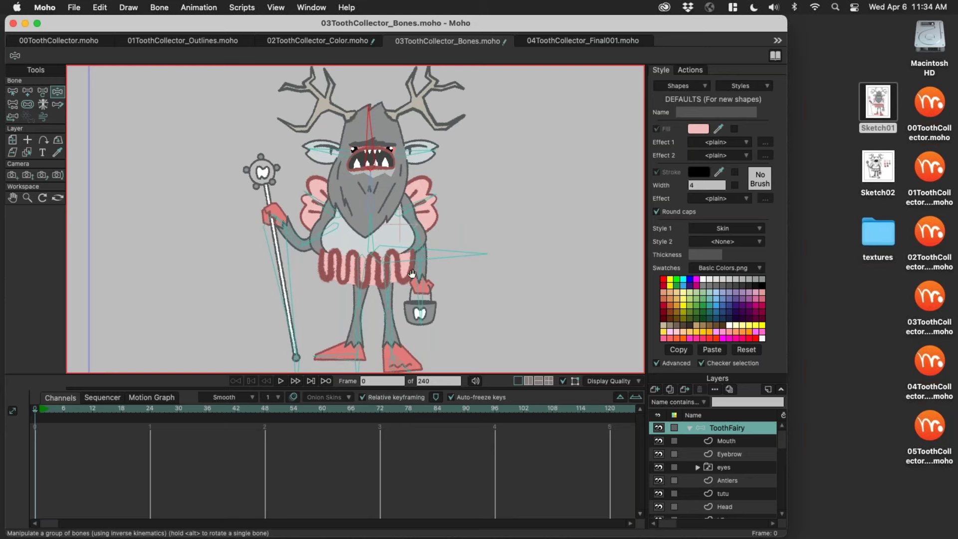
Step: Examine the bones and artwork of the arms, bucket, legs and feet
scroll(425, 194, up, 3)
drag(443, 204, 444, 199)
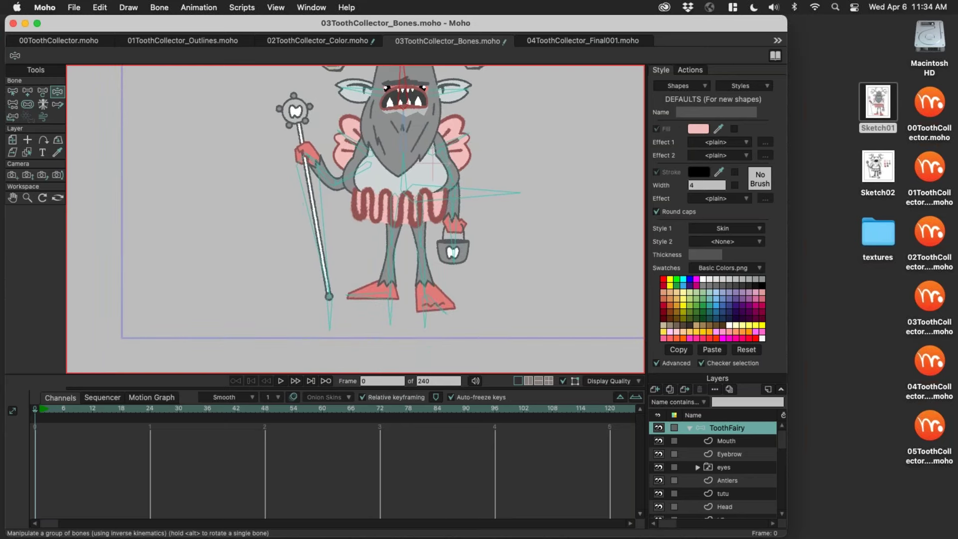
drag(425, 172, 395, 183)
scroll(410, 194, up, 2)
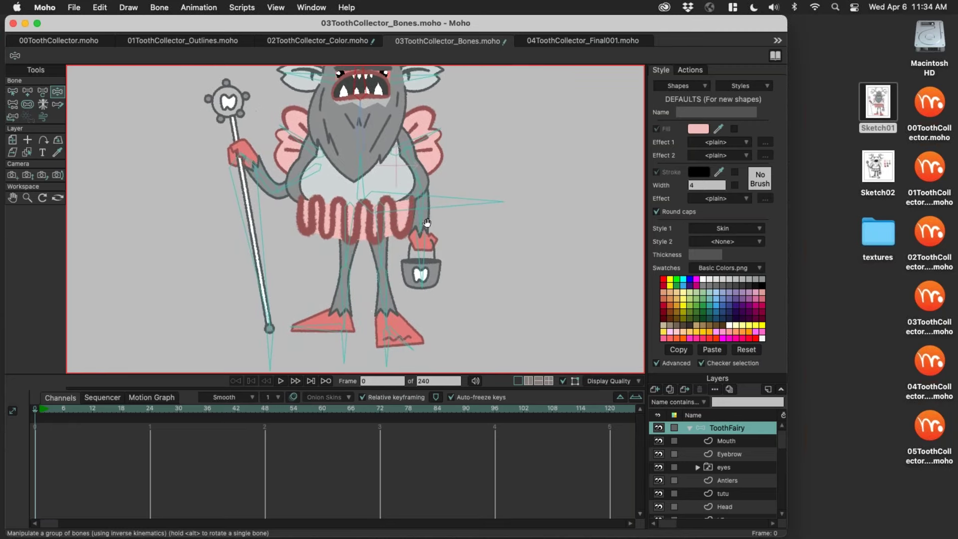
drag(423, 222, 418, 226)
scroll(344, 332, down, 3)
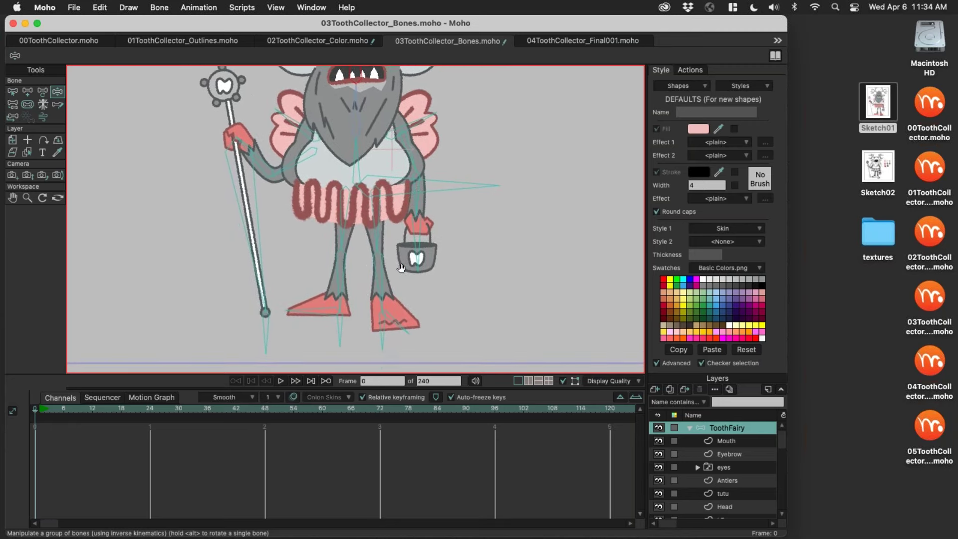
drag(419, 282, 424, 276)
scroll(424, 276, down, 1)
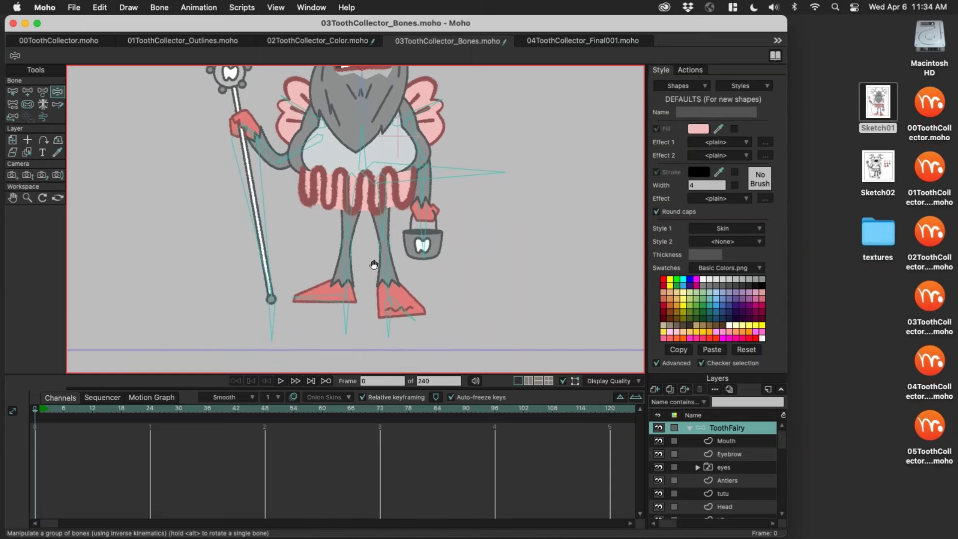
scroll(359, 269, down, 2)
scroll(426, 247, down, 2)
drag(432, 241, 432, 240)
drag(376, 182, 378, 194)
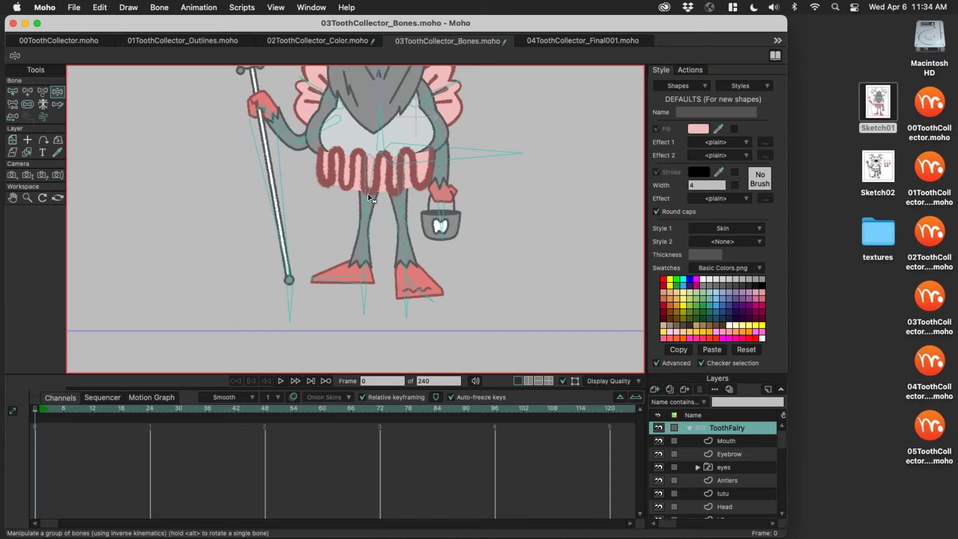
Step: Try binding the whole lLeg layer to the upper leg bone and test its motion with Manipulate Bones
ctrl+alt+click(372, 204)
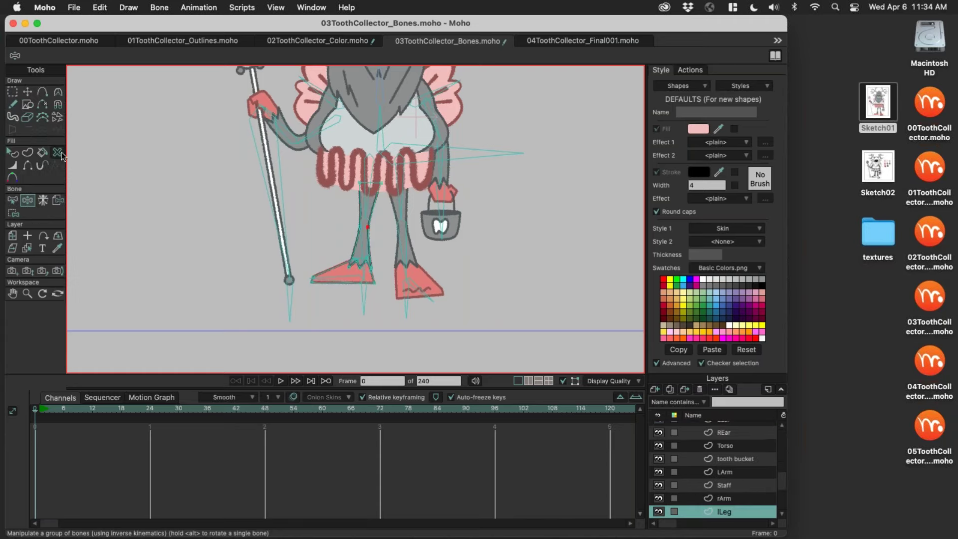
click(58, 200)
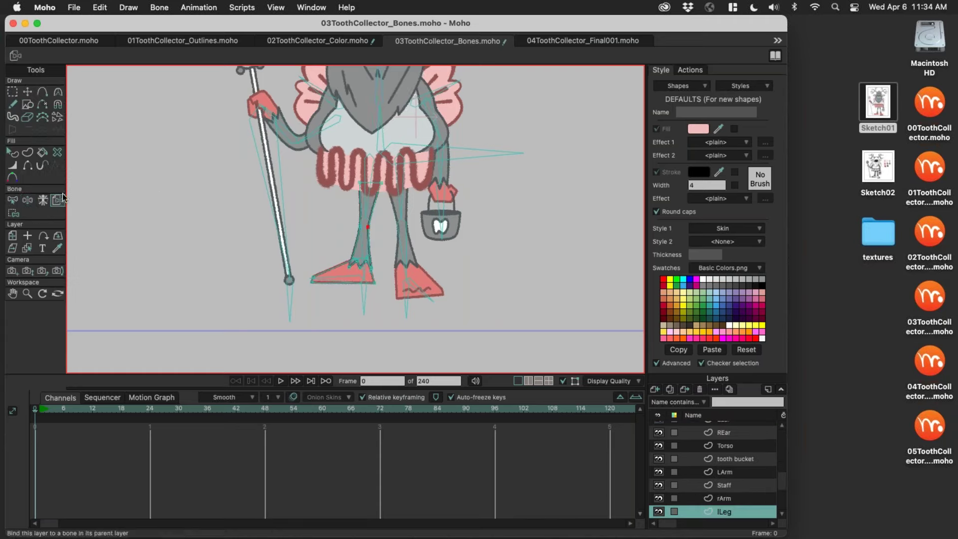
click(367, 192)
key(z)
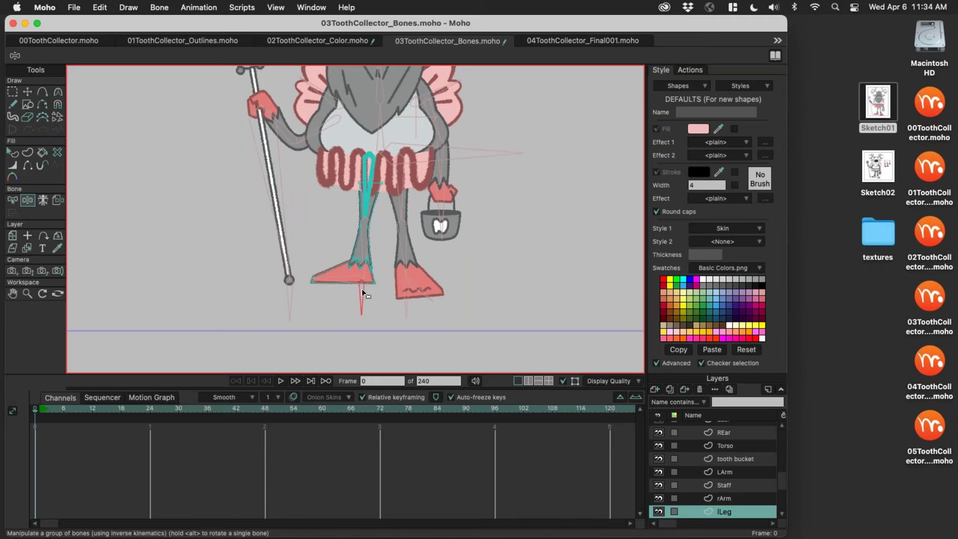
drag(362, 205, 384, 254)
key(g)
scroll(398, 220, down, 1)
Step: Release the lLeg layer from the upper leg bone with the Bind Layer tool
click(58, 199)
click(311, 214)
scroll(393, 224, up, 1)
scroll(394, 224, up, 3)
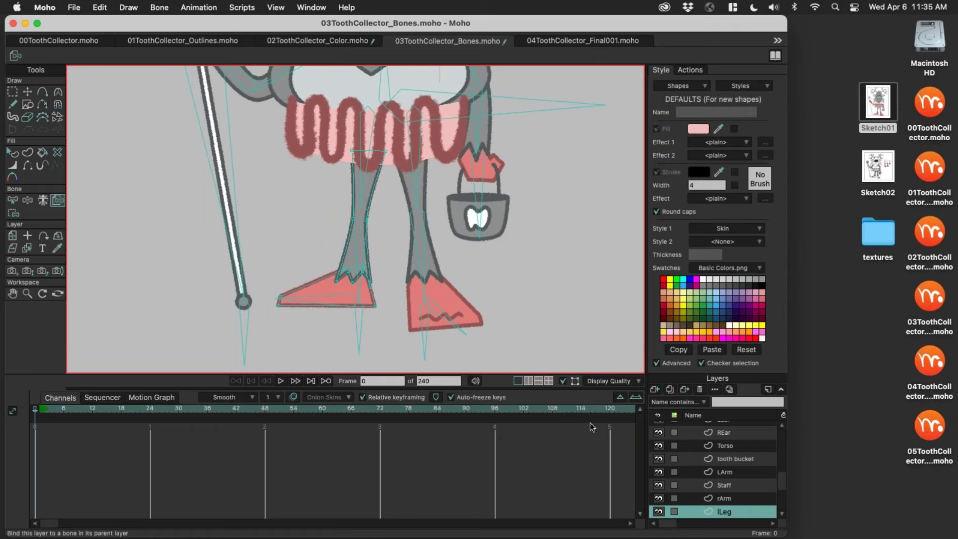
Step: Bind the lLeg layer's hip and knee points to the upper leg bone with Bind Points
click(374, 116)
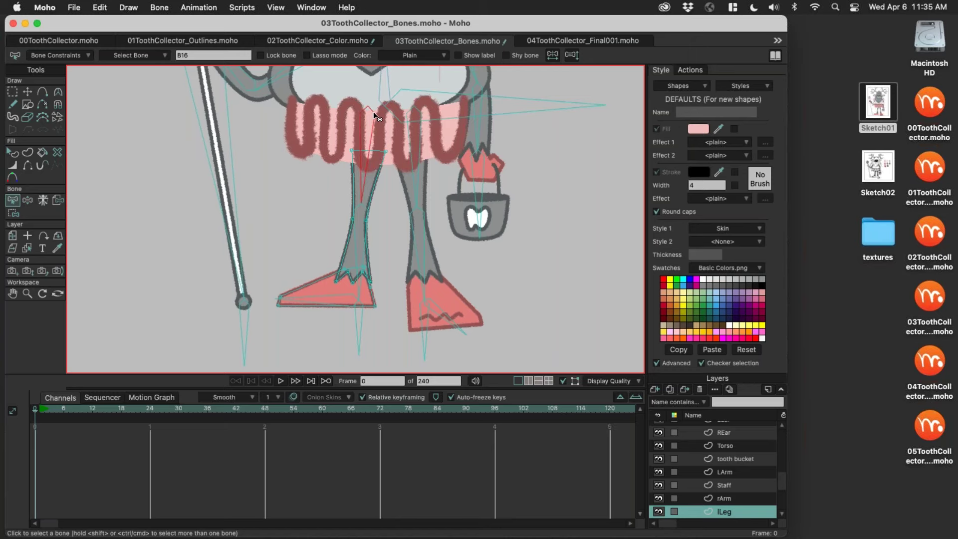
key(i)
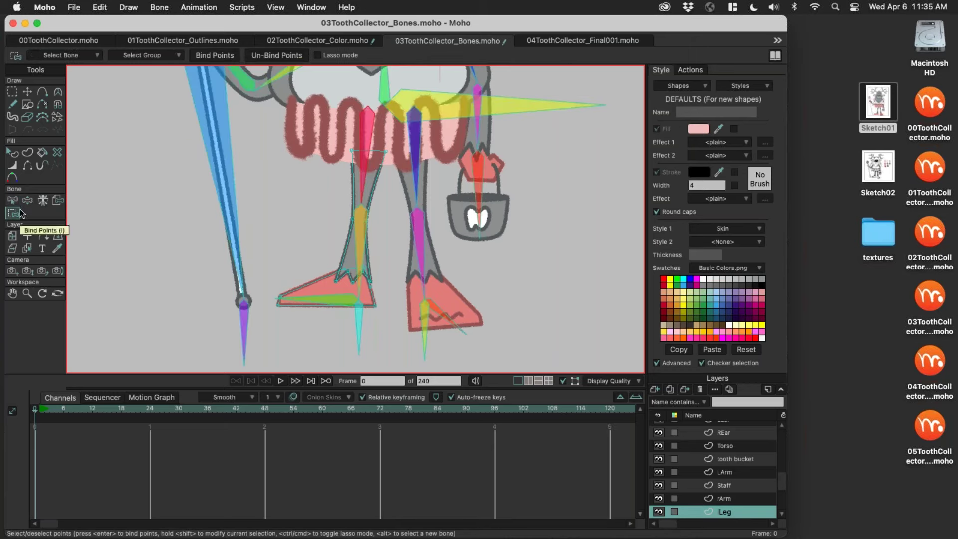
drag(335, 133, 394, 226)
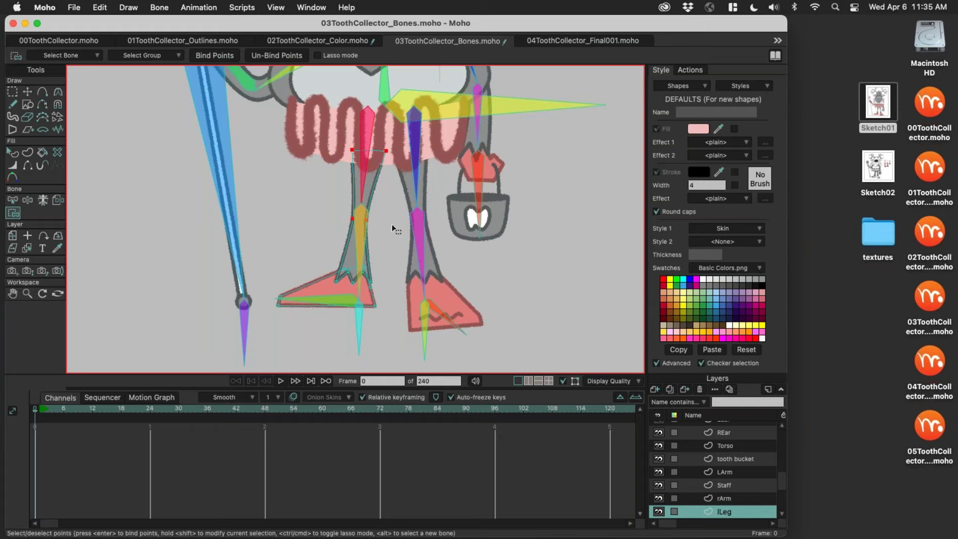
click(230, 57)
scroll(393, 256, down, 5)
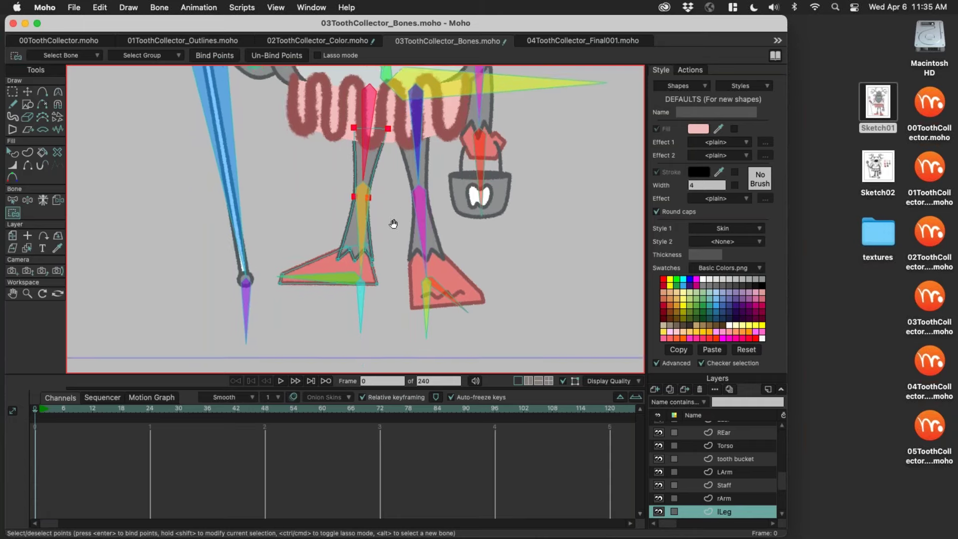
Step: Test the upper leg bone's pull on its bound points with Manipulate Bones
key(z)
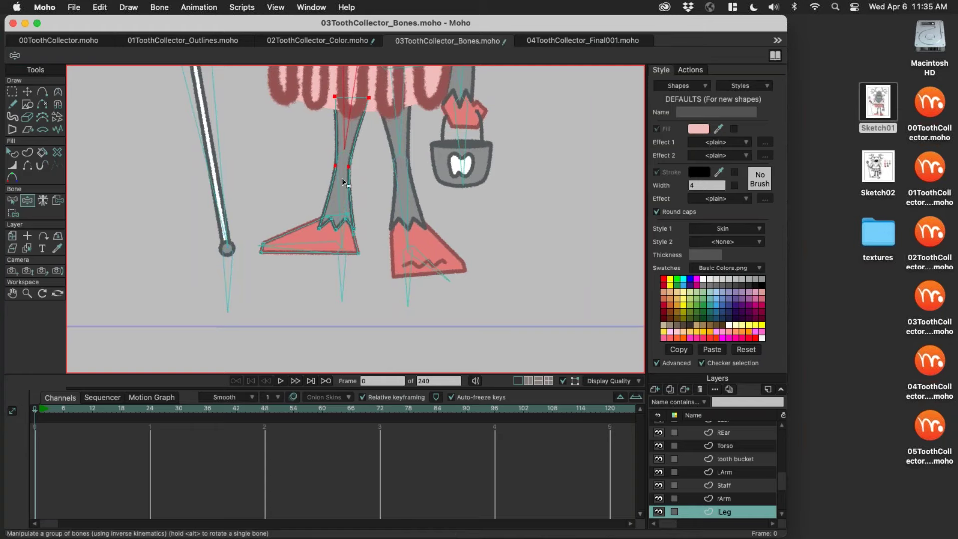
drag(343, 137, 371, 190)
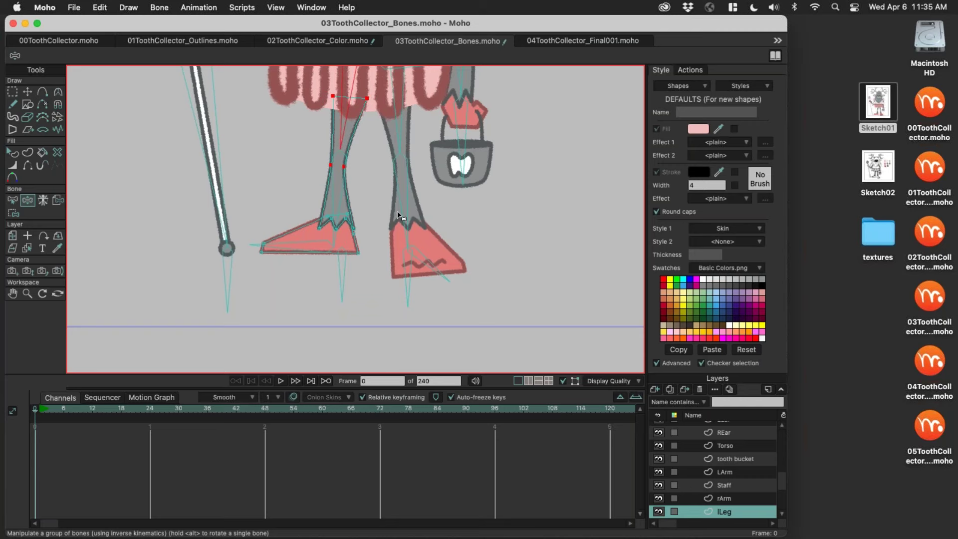
key(g)
scroll(359, 210, down, 2)
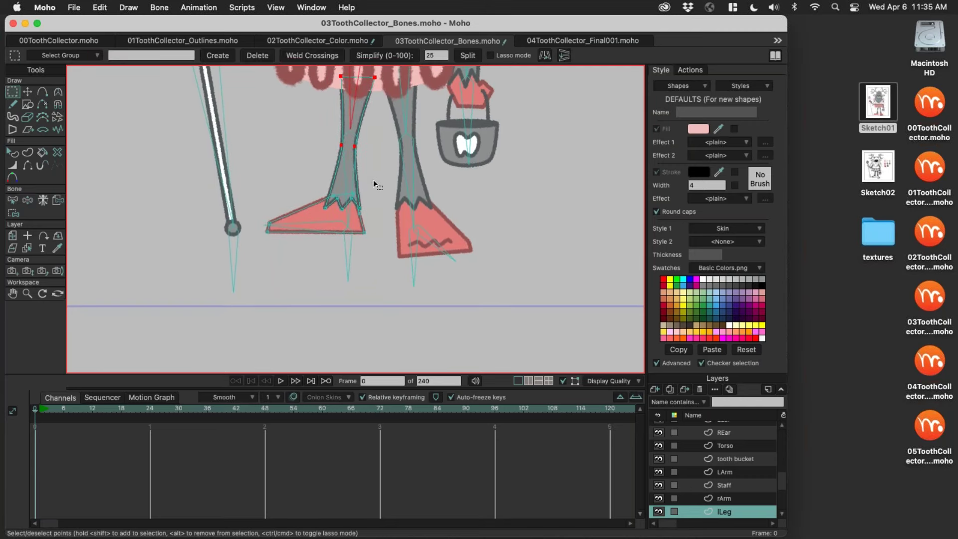
Step: Bind the jagged ankle points of the lLeg layer to the lower leg bone
key(b)
scroll(355, 163, right, 2)
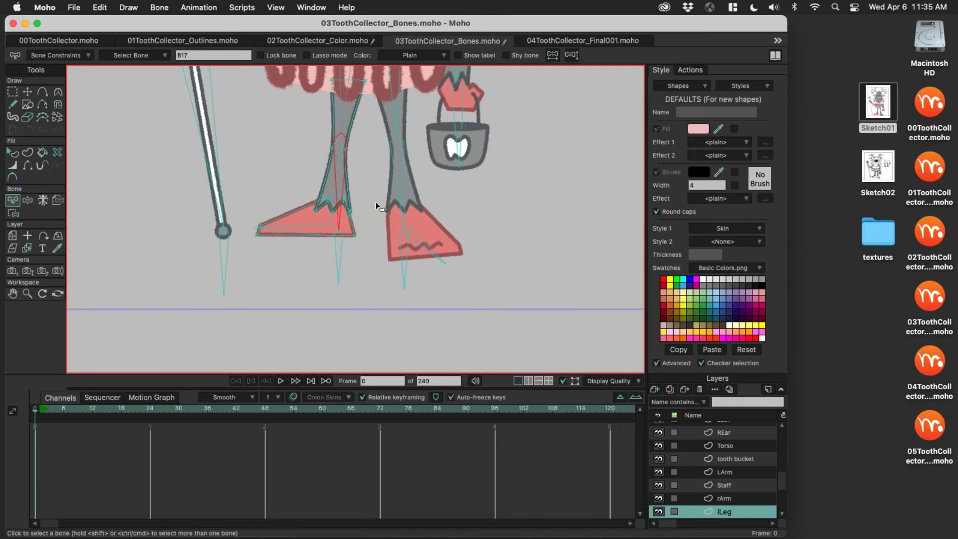
key(i)
drag(301, 177, 363, 218)
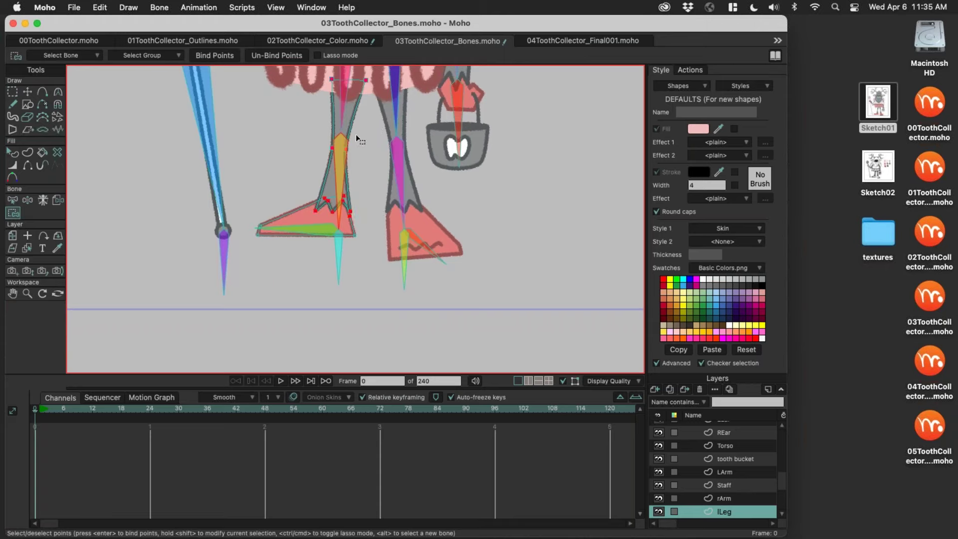
key(Return)
drag(361, 210, 399, 207)
scroll(371, 188, up, 3)
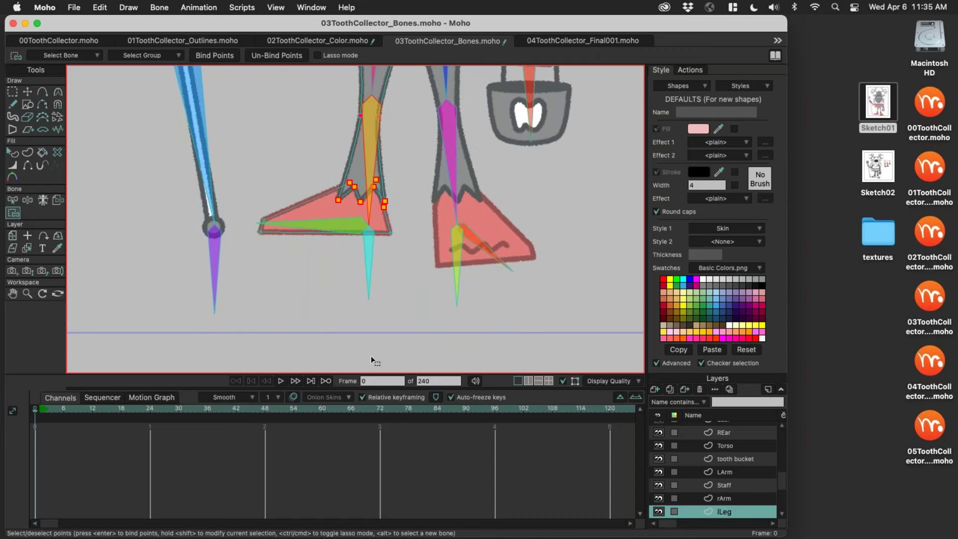
Step: Bind the toe and heel points of the lLeg layer to the foot bone B18
key(b)
click(358, 221)
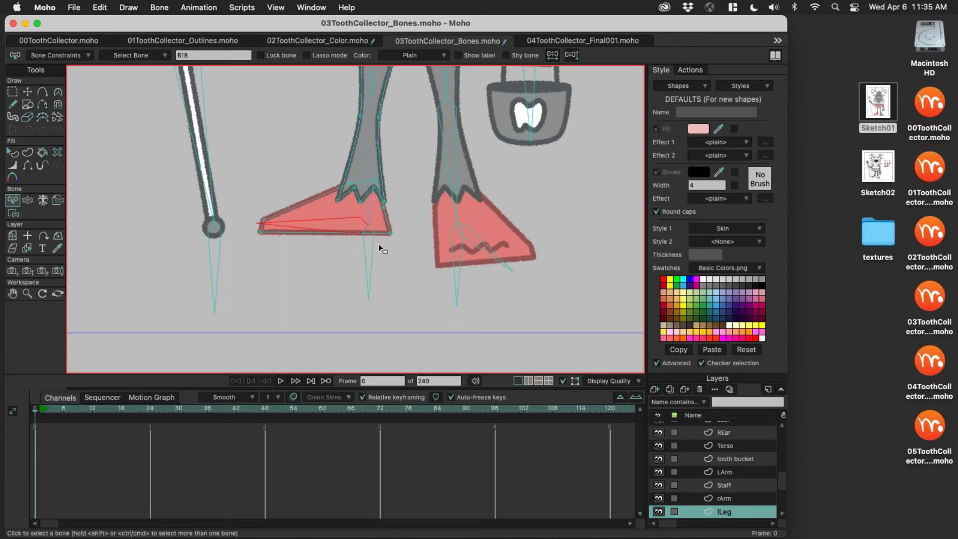
key(i)
drag(404, 218, 378, 246)
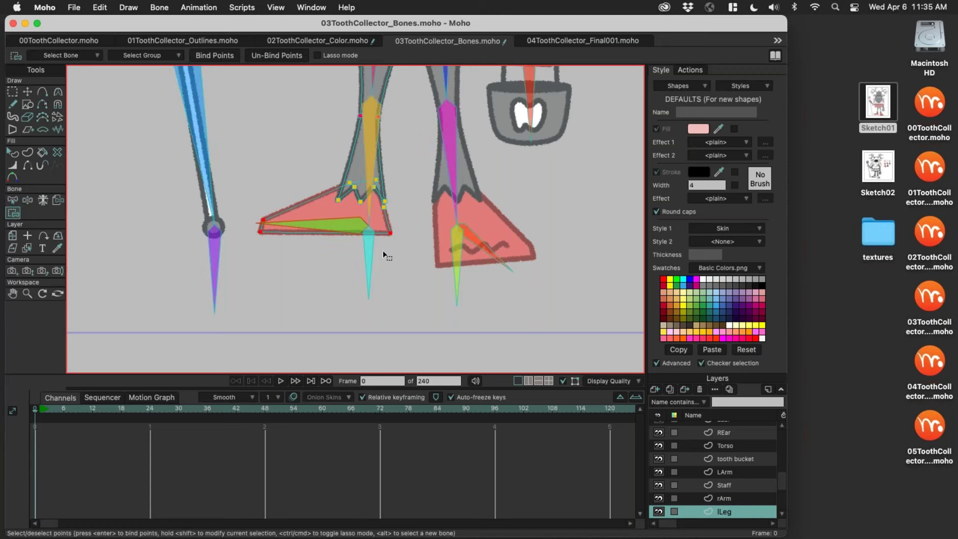
key(Return)
scroll(412, 219, down, 3)
drag(387, 229, 356, 260)
scroll(357, 260, down, 1)
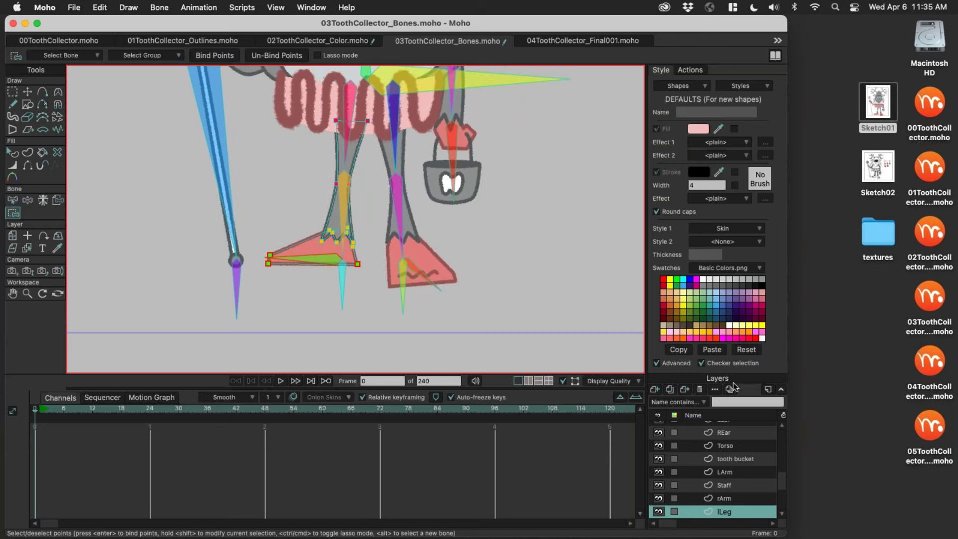
Step: Select the ToothFairy bone layer and test the bound leg's bending with Manipulate Bones
scroll(768, 424, up, 5)
click(768, 427)
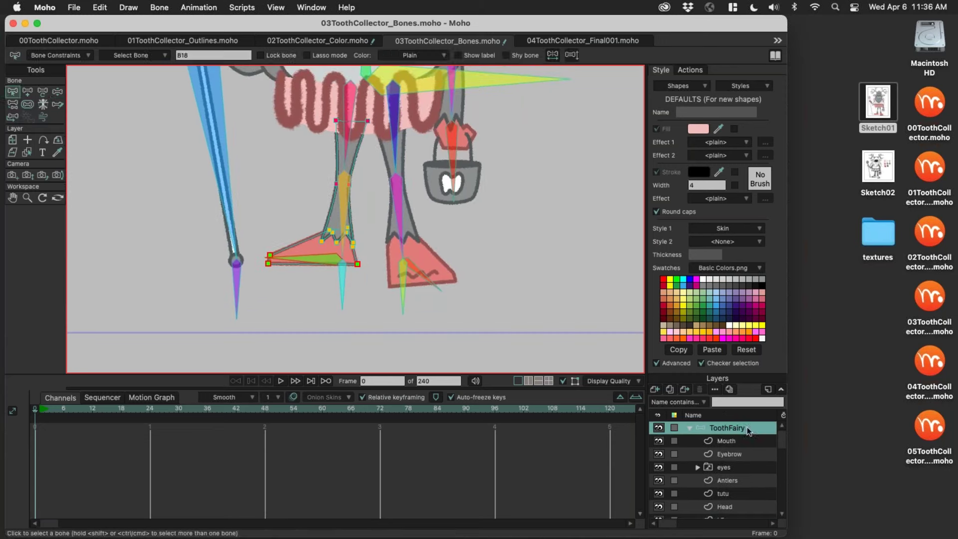
drag(348, 217, 342, 199)
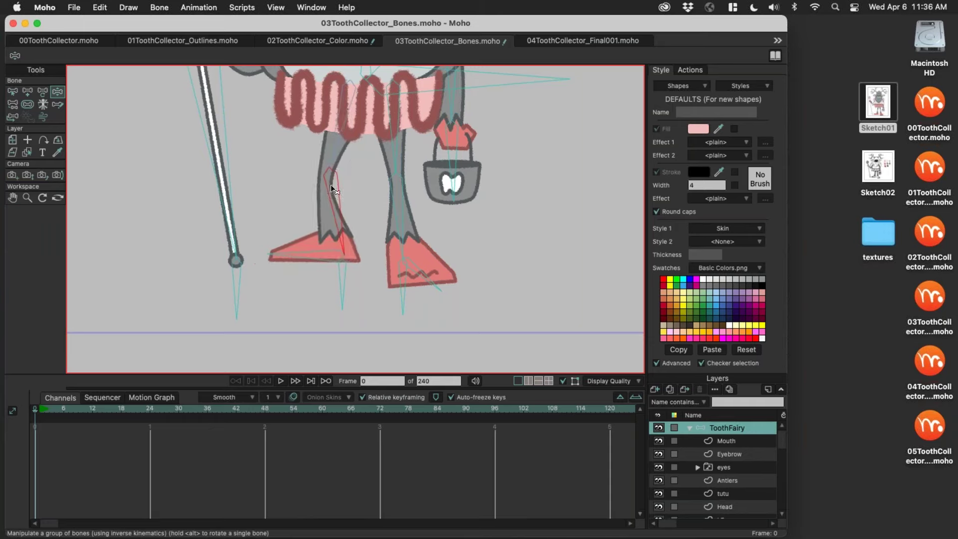
mouse_move(355, 247)
mouse_down()
mouse_move(360, 233)
mouse_move(348, 246)
mouse_up()
scroll(347, 139, up, 2)
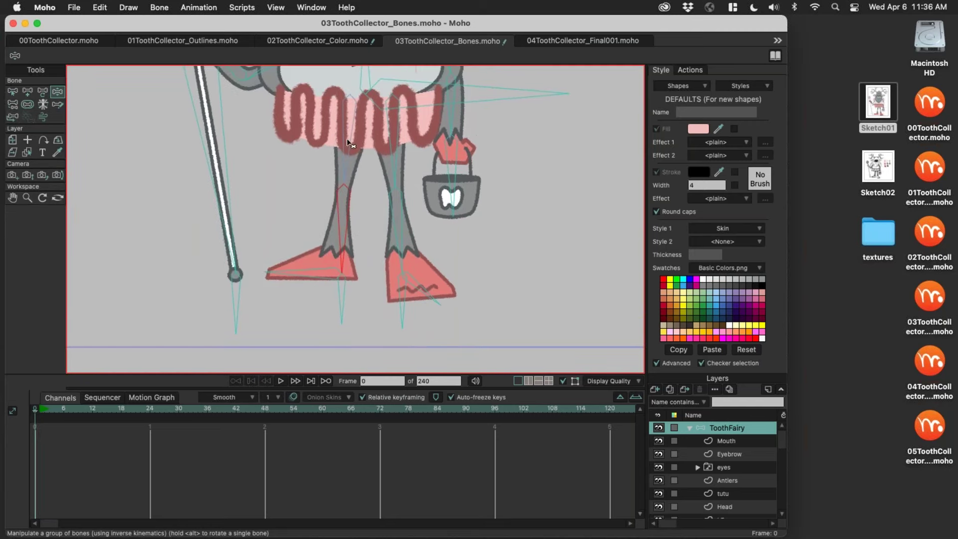
scroll(348, 143, up, 1)
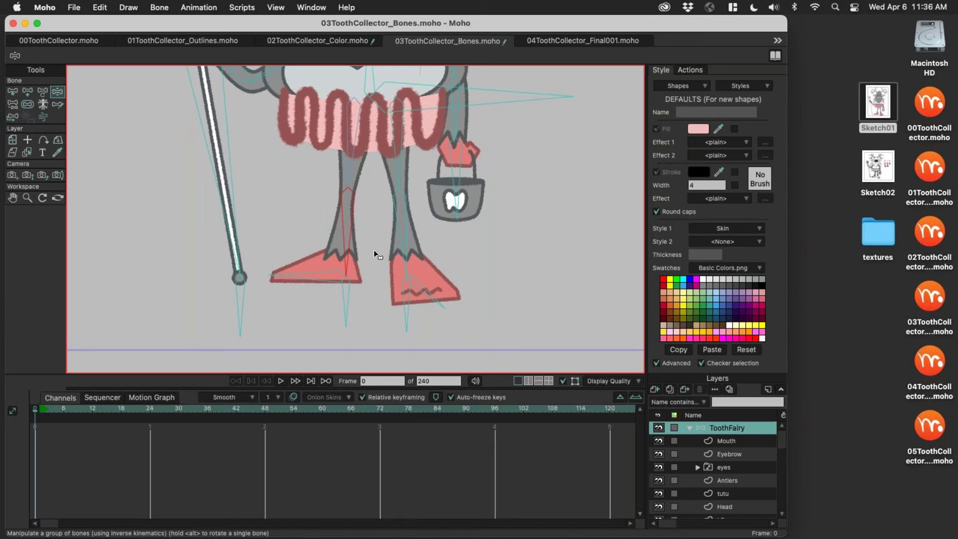
Step: Set the maximum IK stretching of the bound leg's upper and lower bones to 2
key(b)
drag(360, 180, 337, 216)
drag(419, 234, 463, 231)
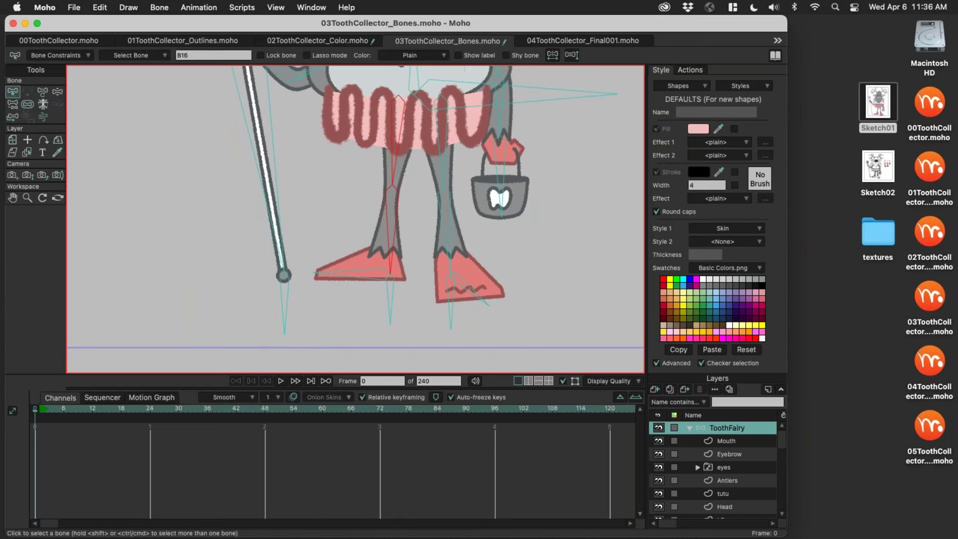
click(83, 56)
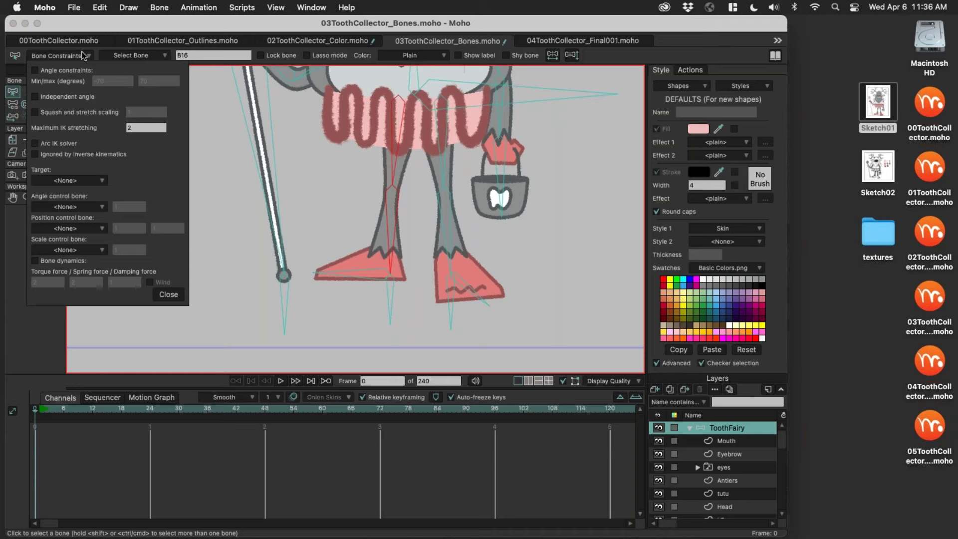
click(64, 55)
click(65, 55)
click(137, 128)
click(180, 295)
Step: Review the bone constraints of foot bone B18, the lower leg bone and the lFoot bone
click(378, 268)
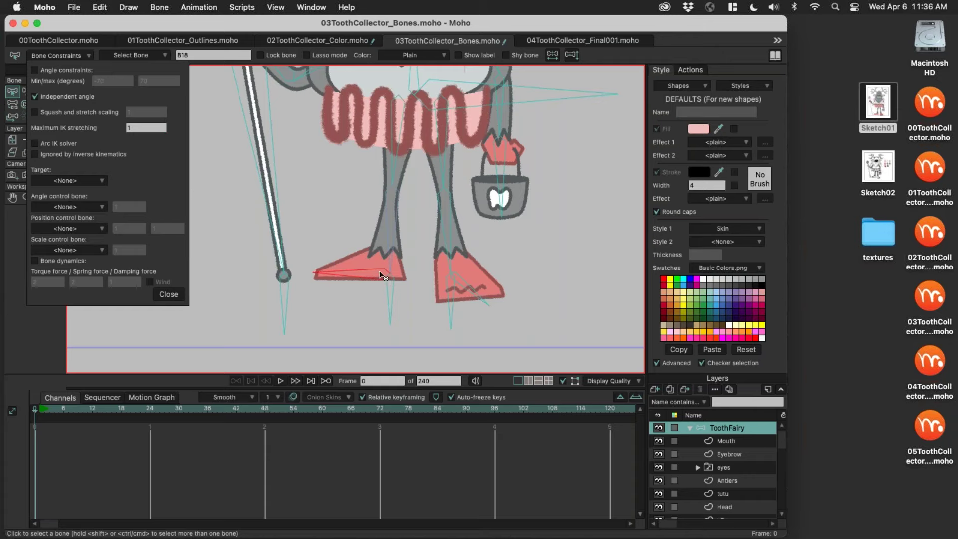
mouse_move(397, 235)
mouse_down()
mouse_move(417, 231)
mouse_move(404, 231)
mouse_up()
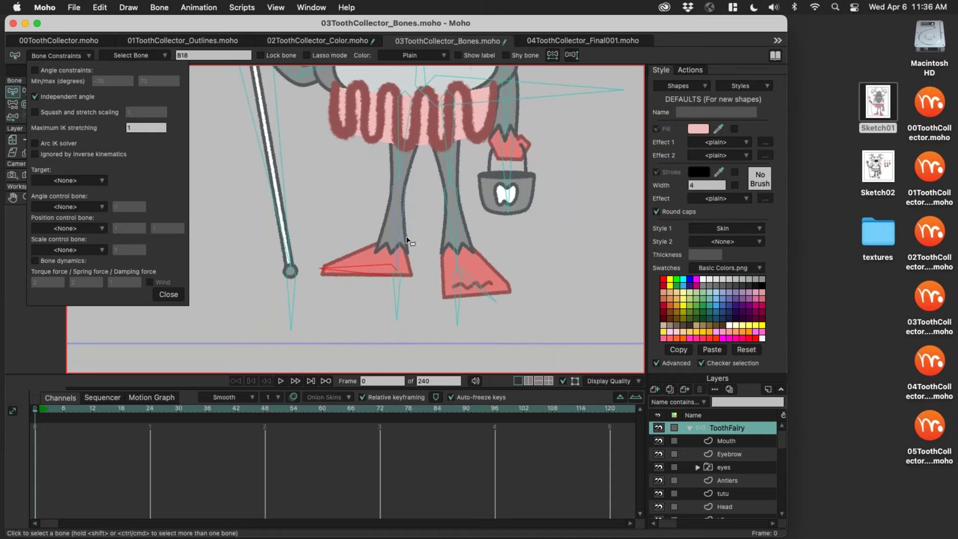
click(398, 208)
click(402, 281)
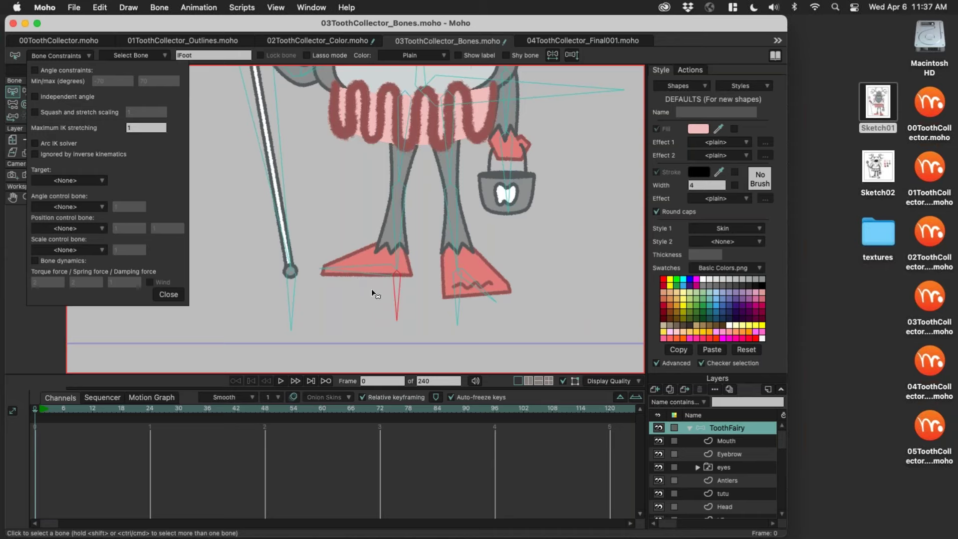
Step: Set lFoot as the target of the lower leg bone B17 in its bone constraints
click(408, 216)
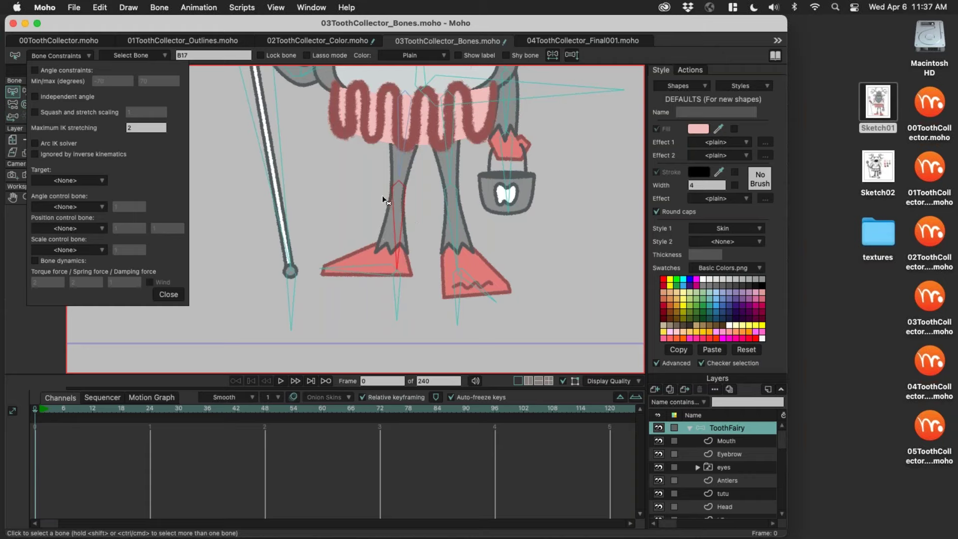
click(79, 55)
click(79, 56)
click(101, 181)
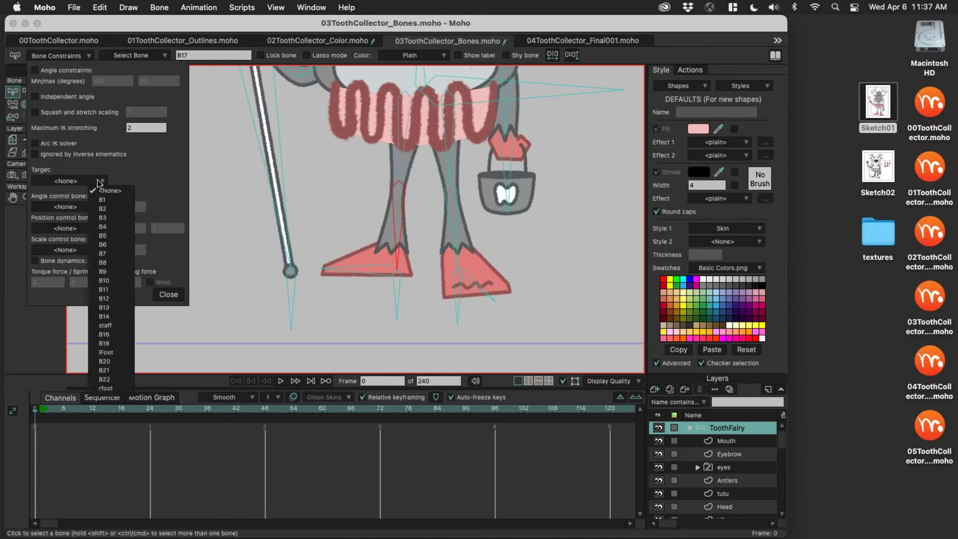
click(117, 352)
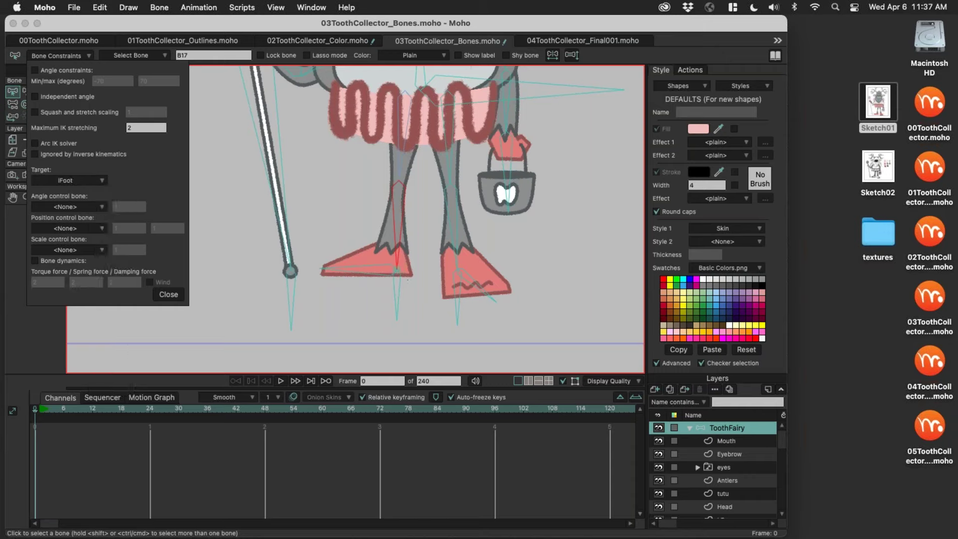
click(751, 426)
click(80, 55)
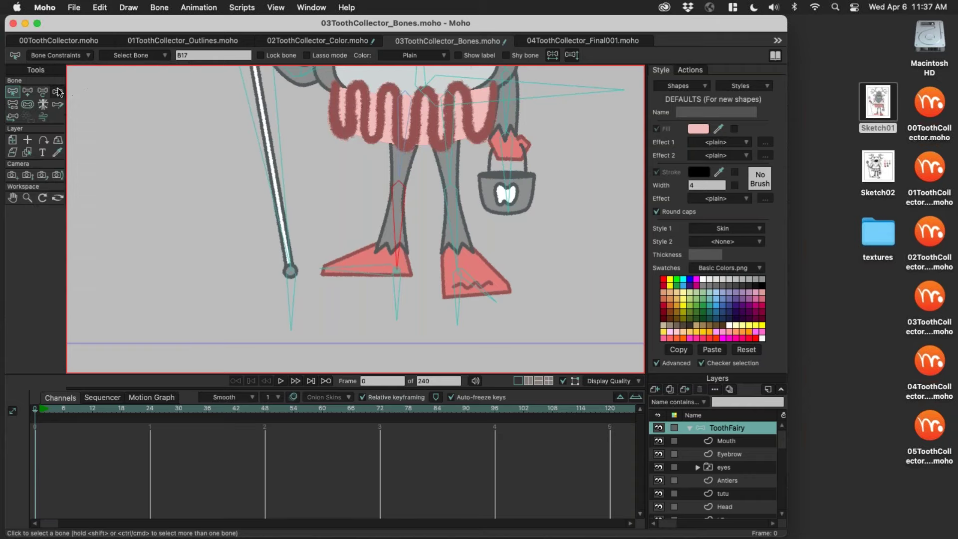
Step: Test the leg's target IK at frame 0 by moving the hip bone and the lFoot bone with Manipulate Bones
click(58, 92)
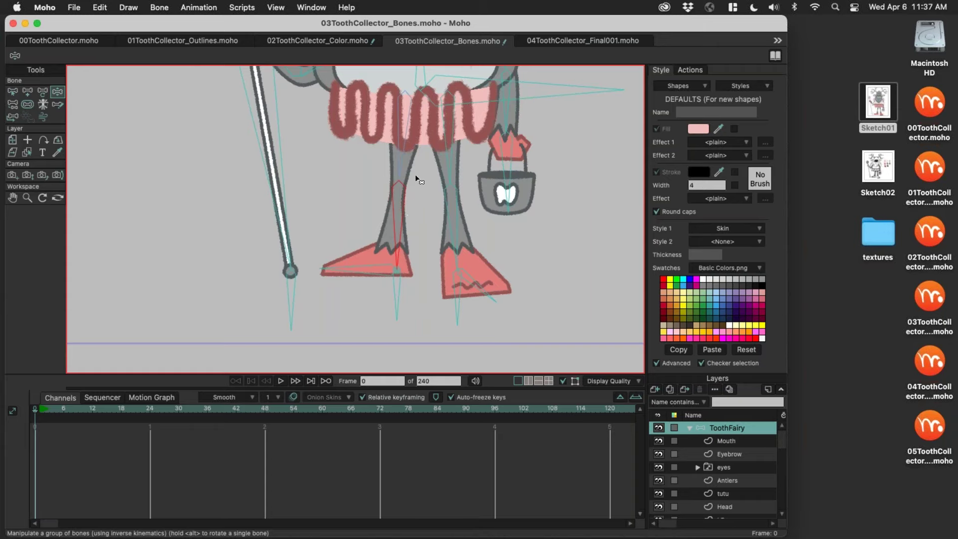
mouse_move(398, 272)
mouse_down()
mouse_move(401, 287)
mouse_move(382, 271)
mouse_move(385, 291)
mouse_move(392, 276)
mouse_up()
drag(465, 249, 422, 292)
mouse_move(522, 136)
mouse_down()
mouse_move(524, 145)
mouse_move(528, 124)
mouse_move(523, 132)
mouse_move(538, 125)
mouse_move(520, 141)
mouse_move(524, 134)
mouse_up()
drag(348, 323, 297, 298)
Step: Pose the hip, foot and lFoot bones at frame 1 to try the leg's IK, and return to frame 0
key(Right)
click(296, 303)
drag(355, 314, 322, 312)
drag(476, 138, 509, 128)
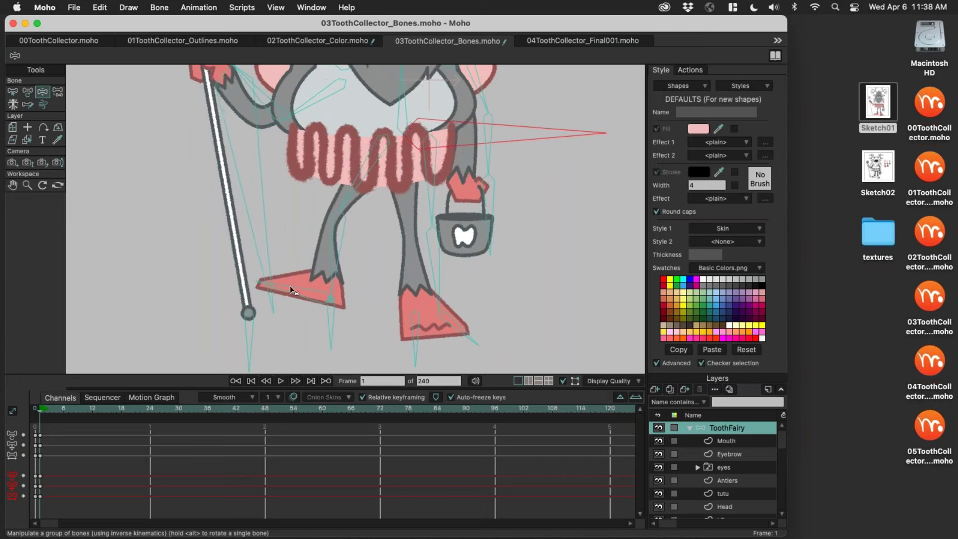
mouse_move(335, 315)
mouse_down()
mouse_move(354, 312)
mouse_move(346, 310)
mouse_up()
drag(417, 285, 443, 271)
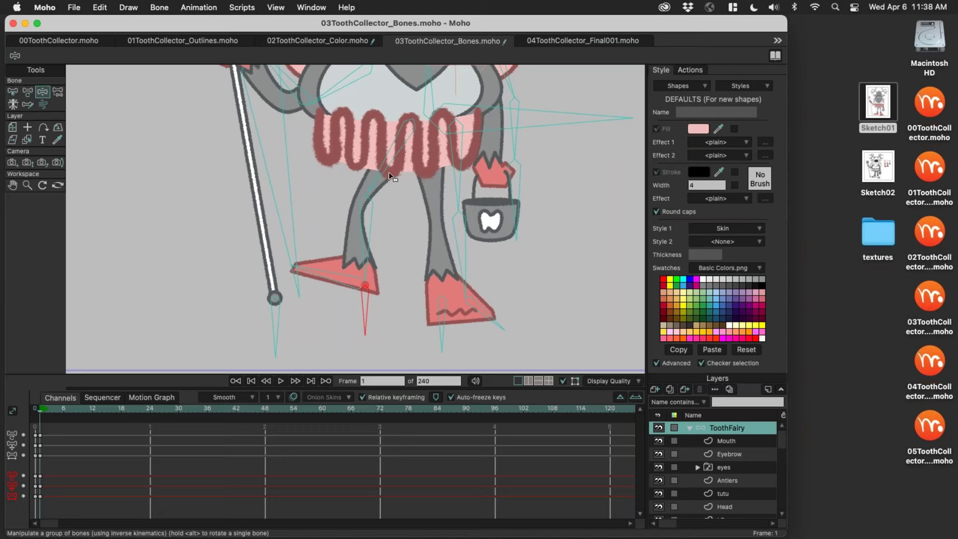
key(Left)
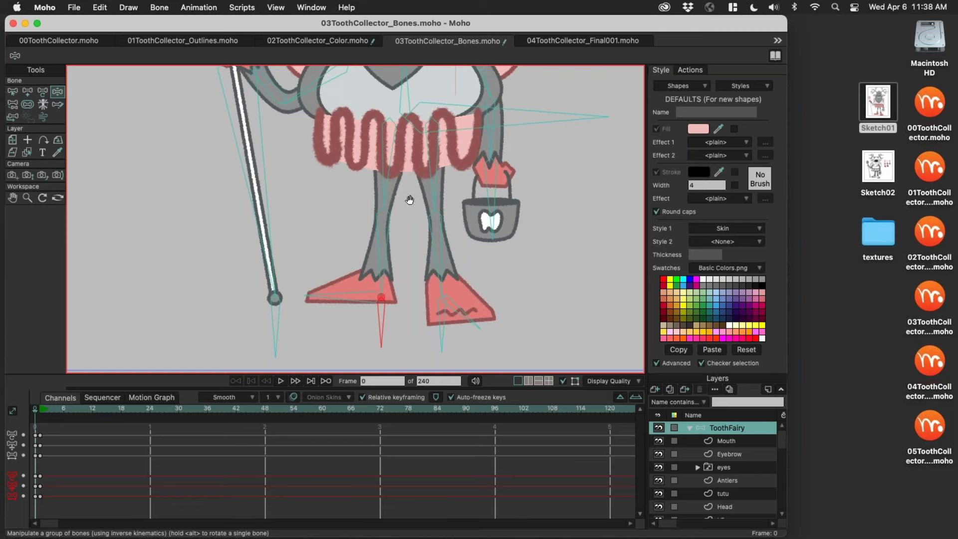
drag(409, 200, 422, 188)
scroll(413, 222, down, 2)
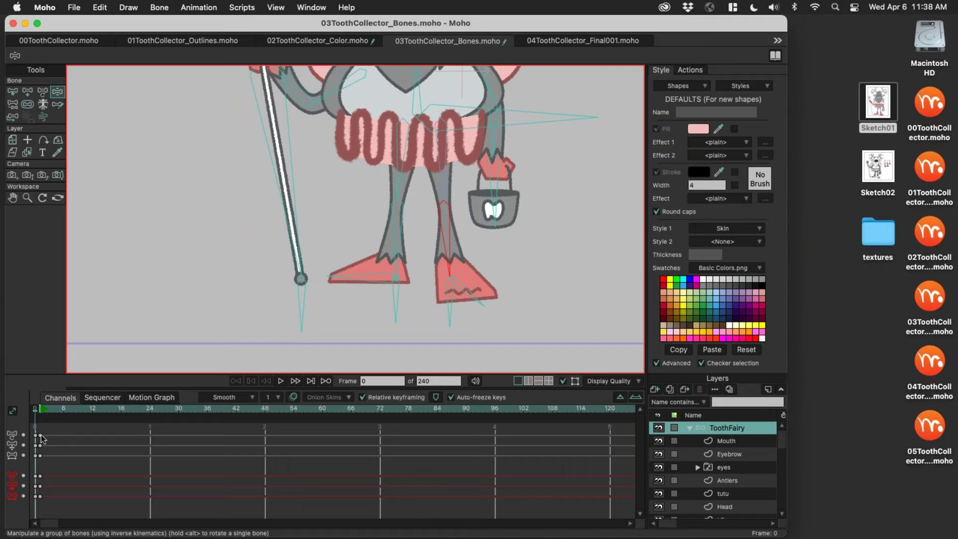
Step: Flexi-bind the Torso layer to the two spine bones, B2 and the bone below it, using only the selected bones
click(14, 91)
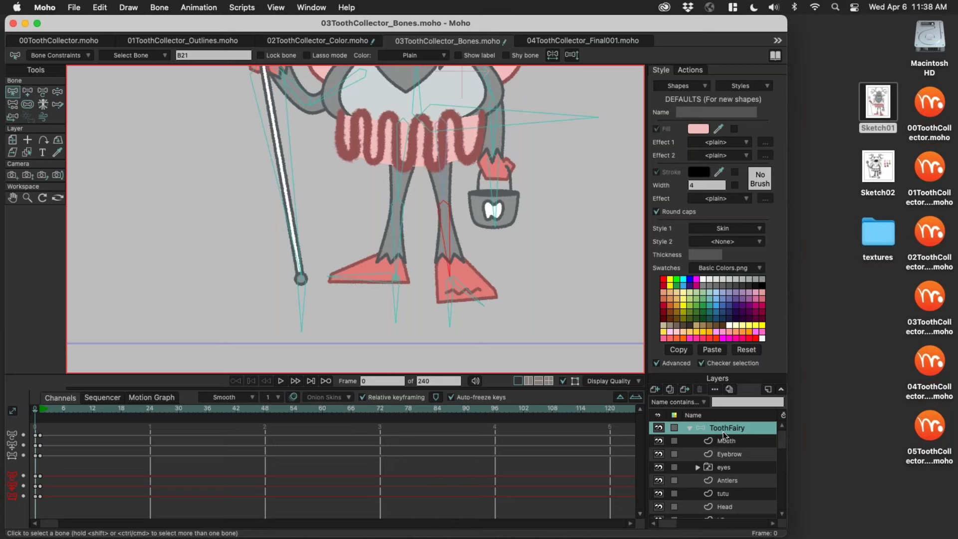
scroll(386, 175, down, 3)
drag(387, 175, 423, 234)
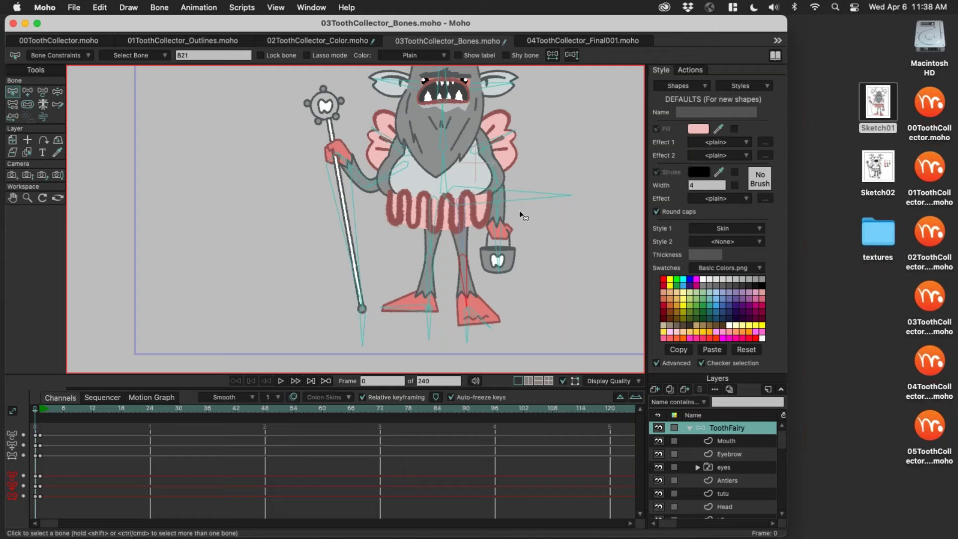
scroll(449, 182, up, 2)
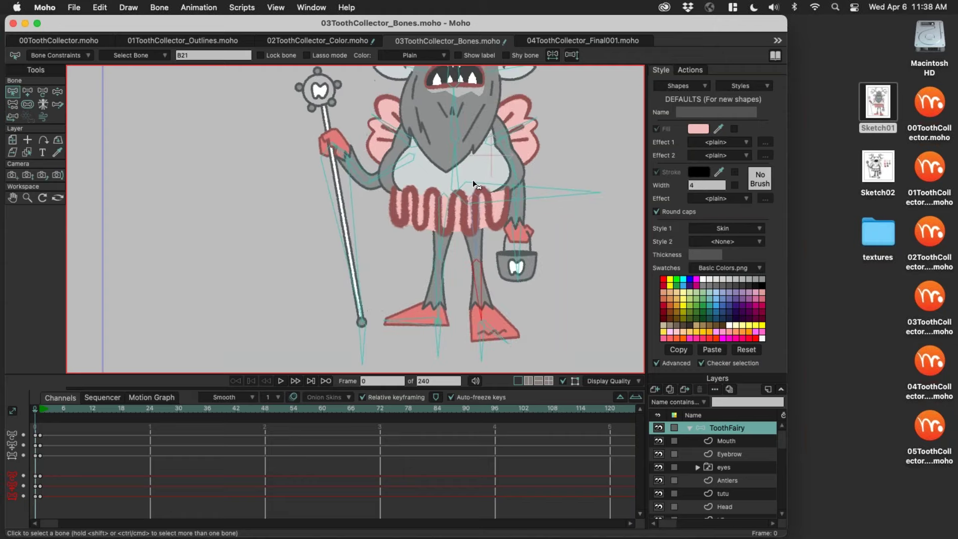
scroll(409, 184, up, 2)
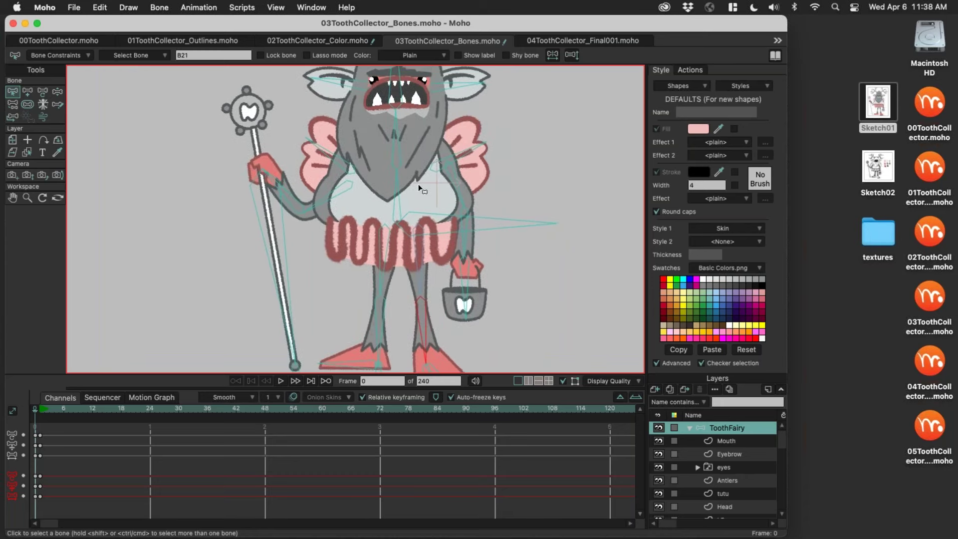
click(415, 181)
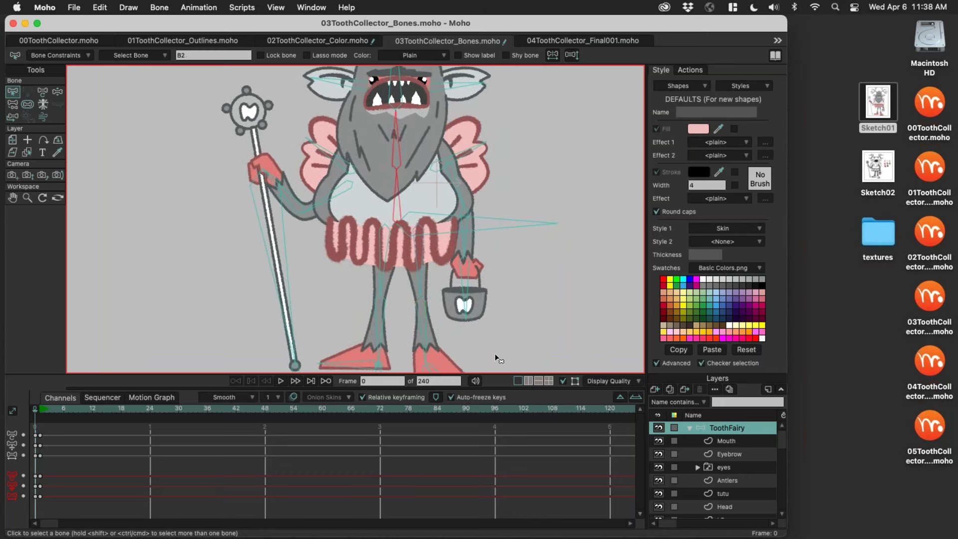
drag(435, 206, 455, 198)
drag(443, 165, 429, 178)
drag(435, 226, 422, 236)
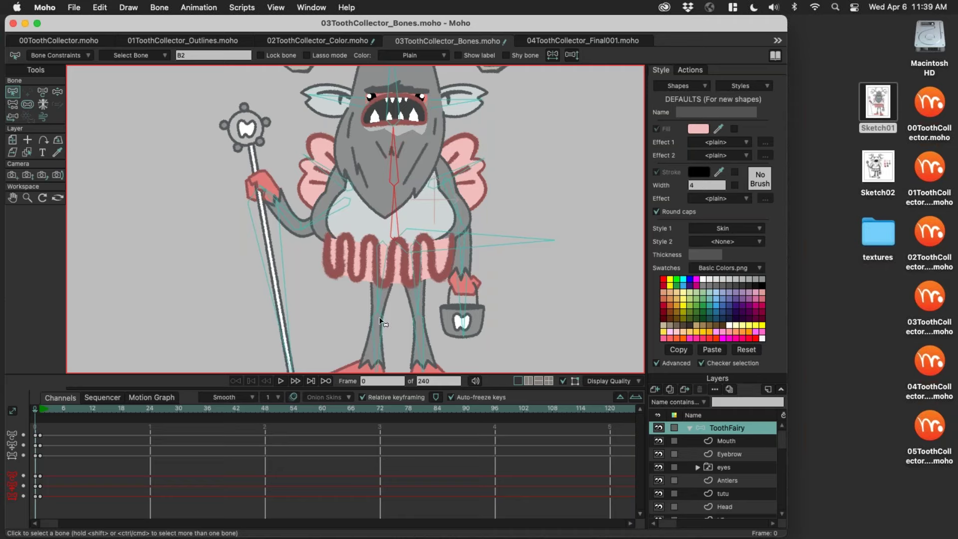
click(417, 211)
click(407, 197)
scroll(738, 474, down, 3)
click(744, 497)
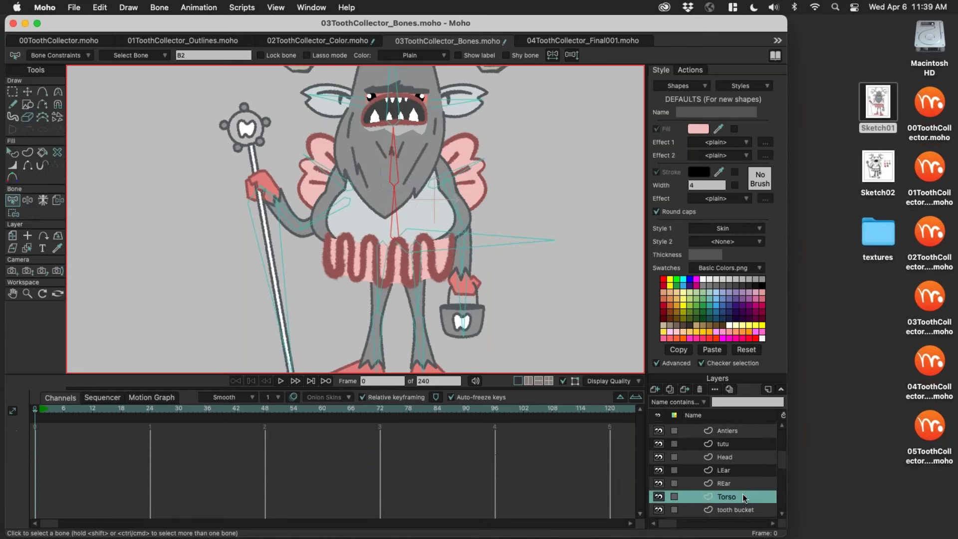
click(159, 8)
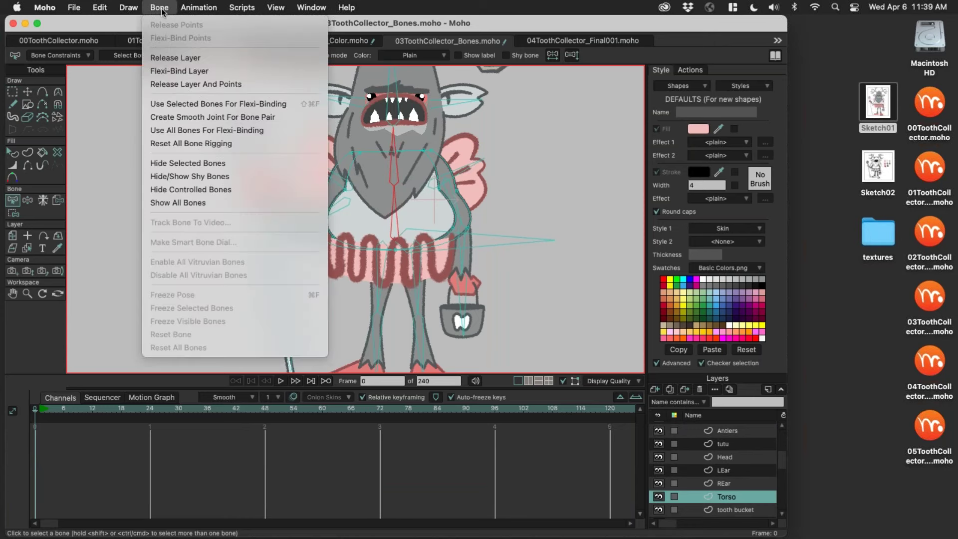
click(292, 105)
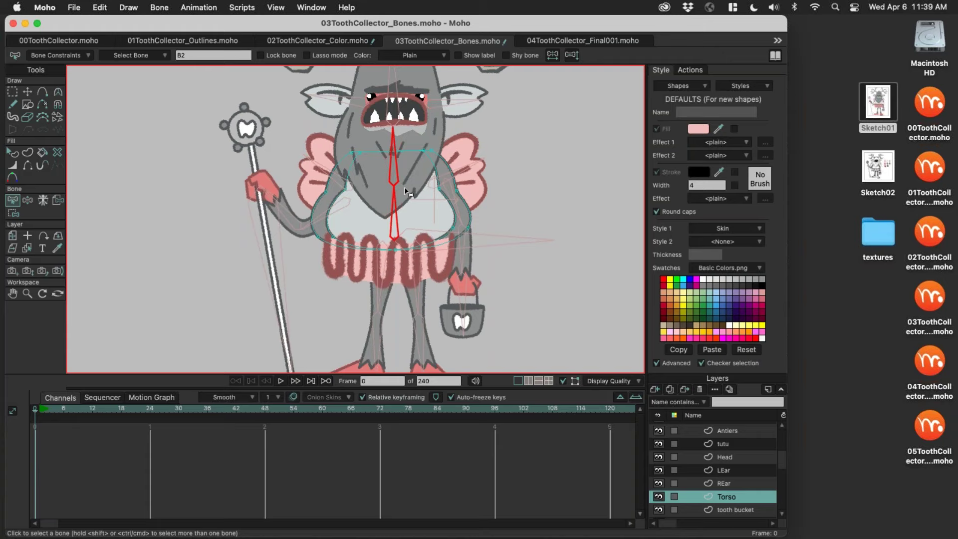
Step: Increase the bone strength of the two spine bones on ToothFairy, the lower one to about 1.87, and test the torso's bend
scroll(784, 428, up, 4)
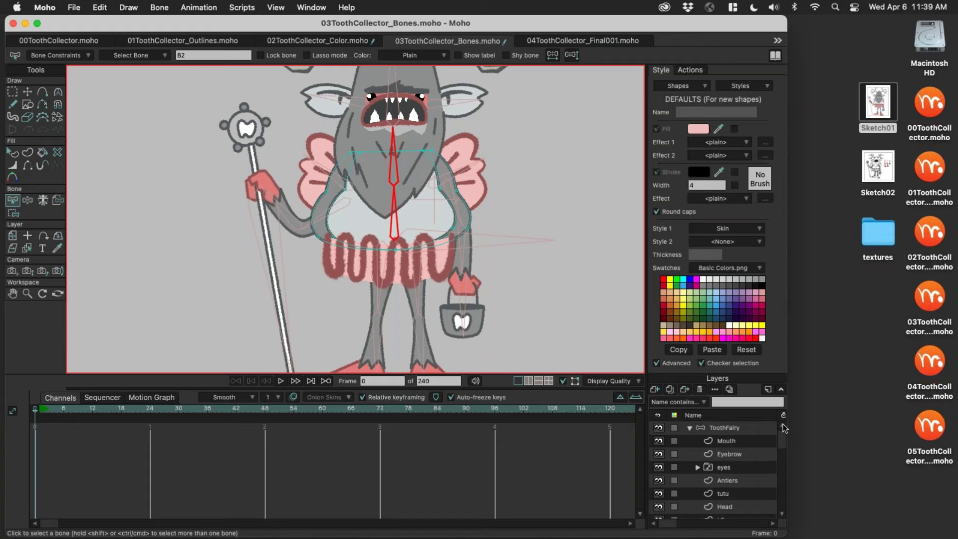
click(743, 428)
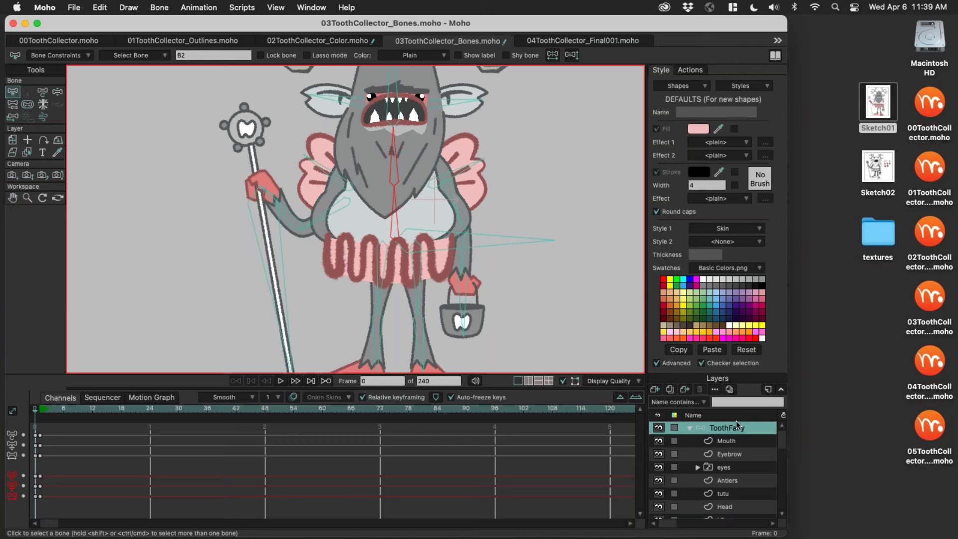
click(27, 104)
drag(396, 150, 430, 145)
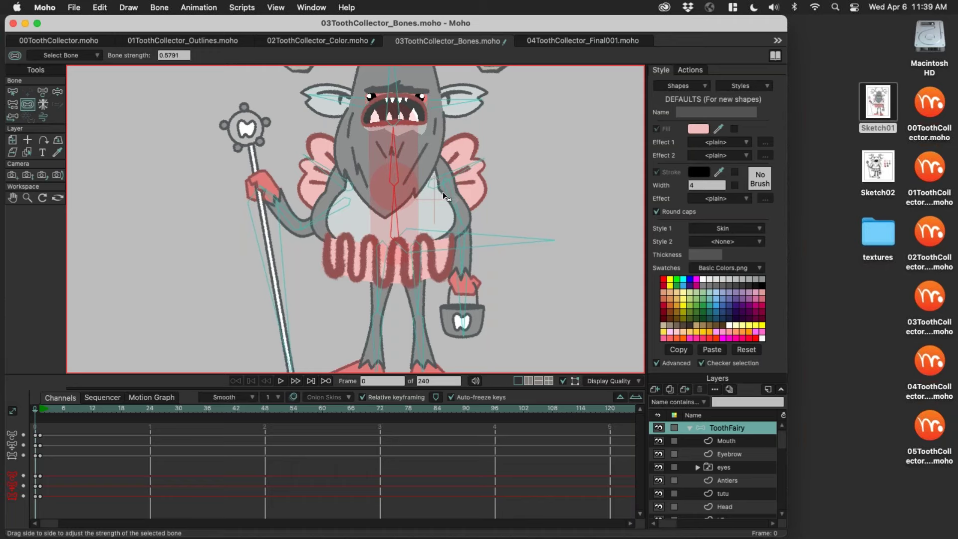
drag(396, 147, 379, 191)
drag(370, 138, 383, 216)
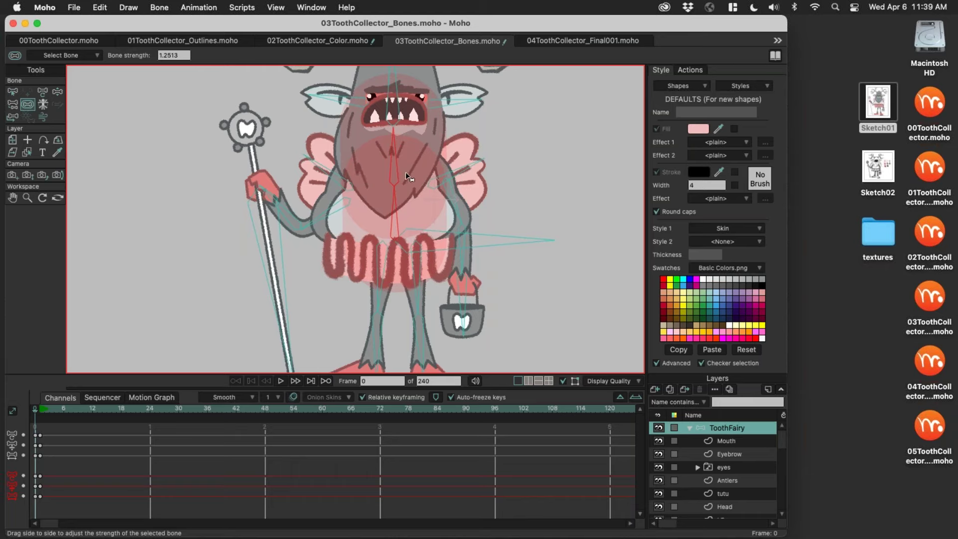
key(Return)
drag(396, 202, 424, 209)
click(425, 208)
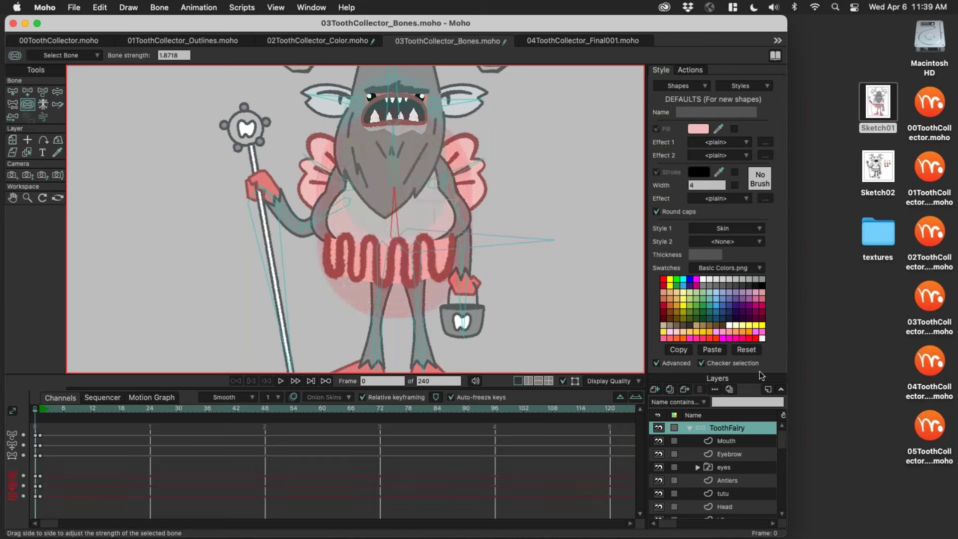
key(z)
drag(404, 144, 422, 176)
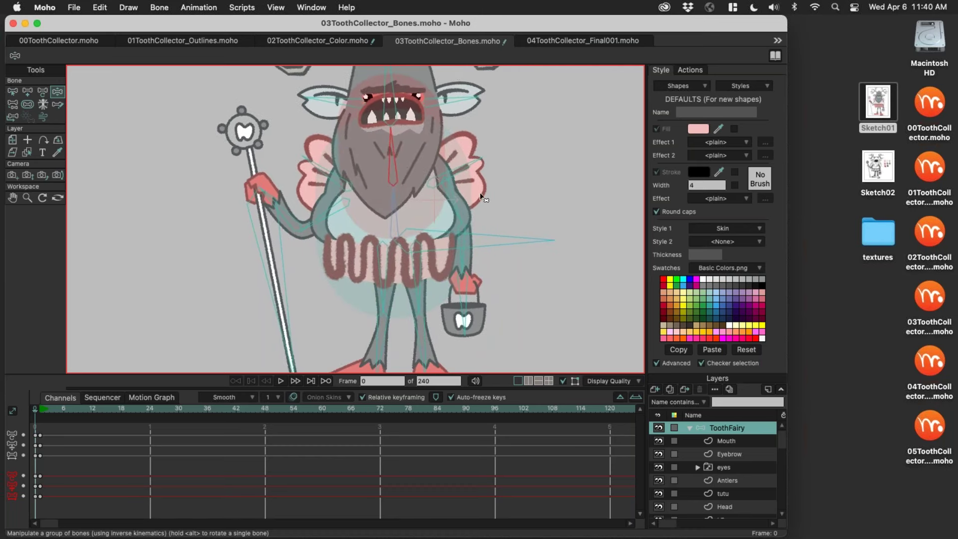
Step: Reduce the lower spine bone's strength to about 1.42 and bend the torso again with Manipulate Bones
key(n)
drag(389, 157, 404, 183)
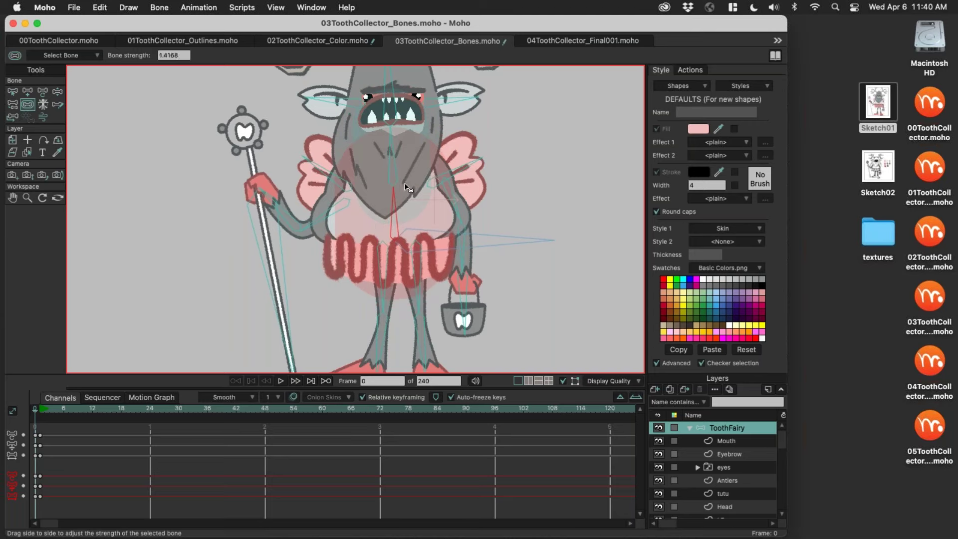
key(z)
drag(394, 141, 470, 212)
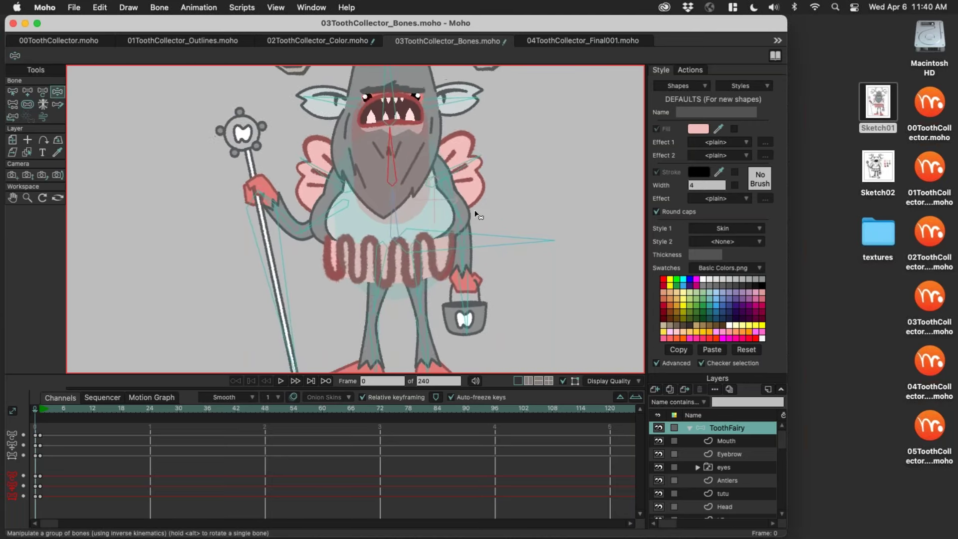
Step: Save the bones file and switch to the 04ToothCollector_Final001.moho document
scroll(430, 218, down, 4)
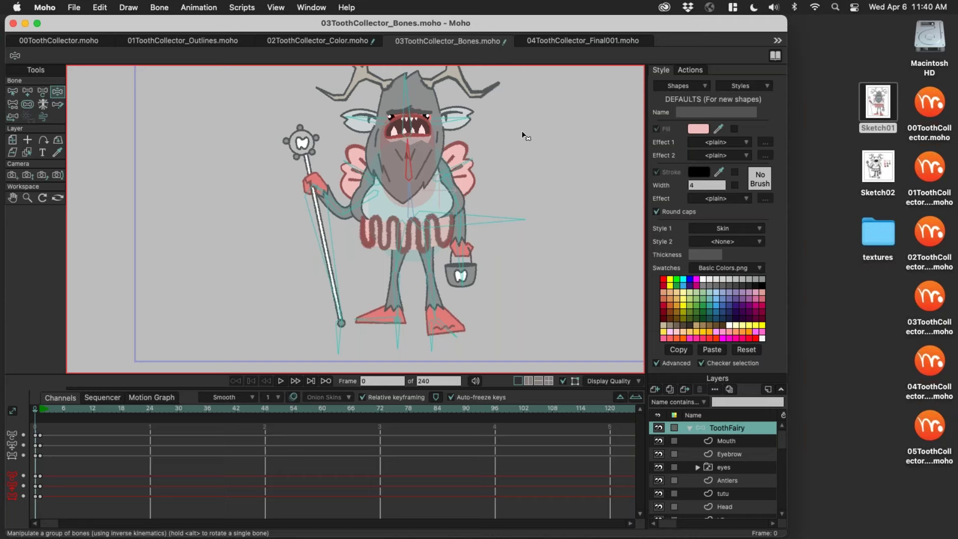
key(super+s)
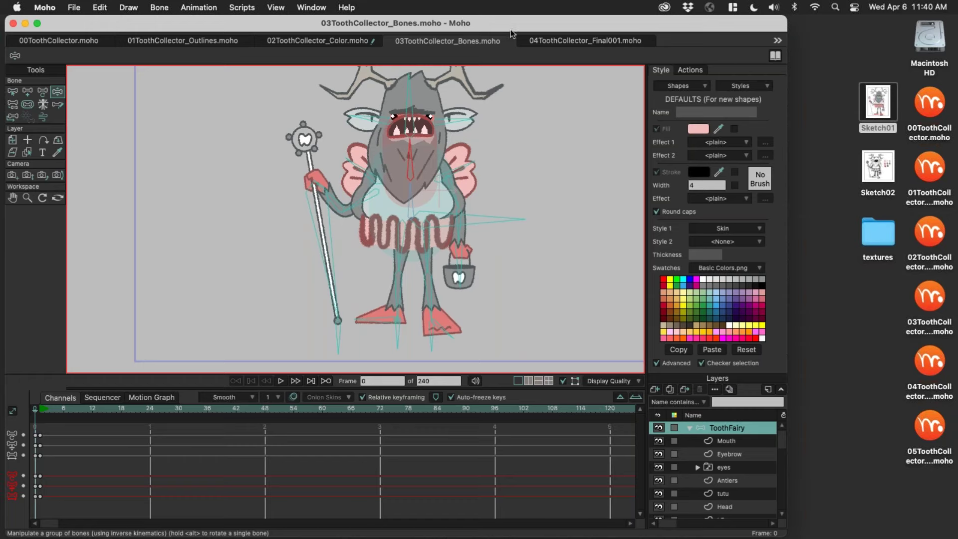
click(566, 41)
scroll(305, 258, up, 3)
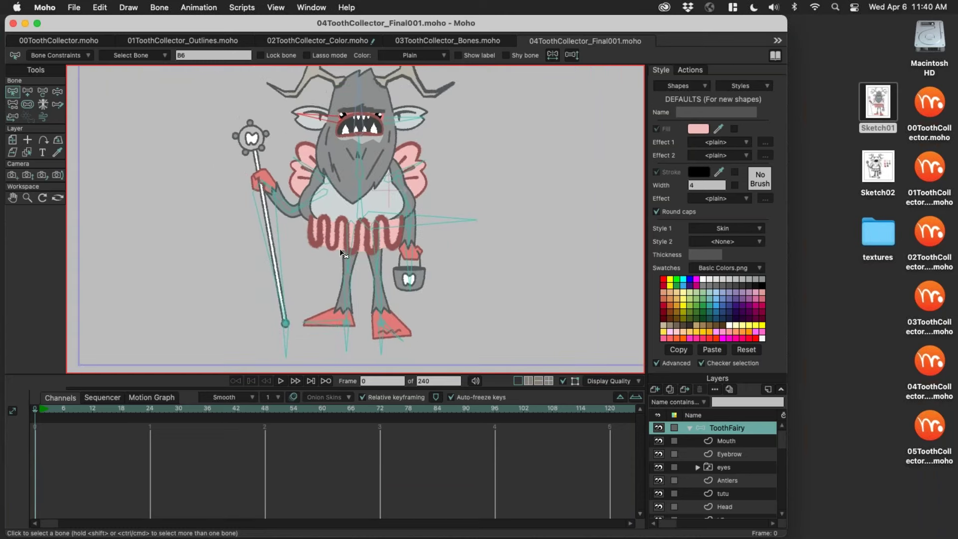
Step: Test the finished rig at frame 0 by moving the hip bone, legs and staff with Manipulate Bones
key(z)
drag(448, 218, 497, 184)
drag(427, 283, 388, 283)
drag(415, 189, 429, 210)
drag(491, 194, 509, 182)
mouse_move(348, 306)
mouse_down()
mouse_move(327, 287)
mouse_move(335, 280)
mouse_move(331, 299)
mouse_up()
drag(517, 182, 497, 181)
mouse_move(325, 305)
mouse_down()
mouse_move(312, 281)
mouse_move(253, 309)
mouse_move(298, 283)
mouse_move(329, 305)
mouse_up()
drag(496, 179, 505, 218)
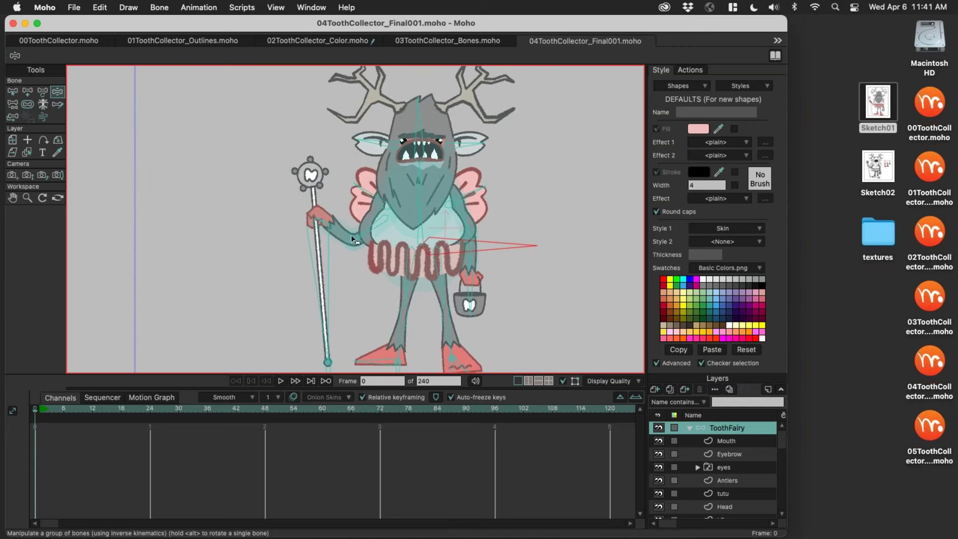
mouse_move(481, 187)
mouse_down()
mouse_move(476, 211)
mouse_move(478, 189)
mouse_up()
Step: Try the wing, ear, head, spine and bucket bones of the finished rig with Manipulate Bones
drag(352, 209, 356, 192)
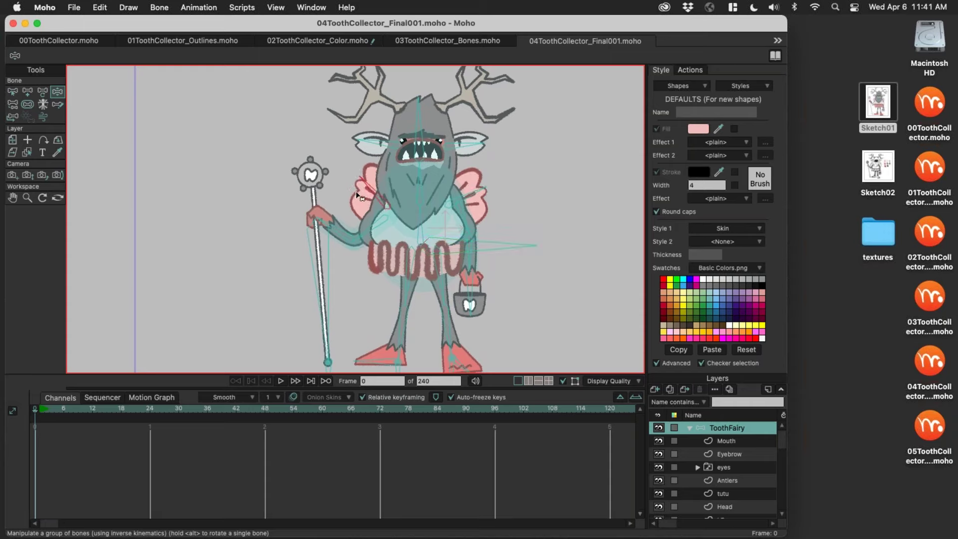
drag(461, 189, 452, 201)
drag(470, 151, 471, 154)
drag(360, 155, 361, 152)
drag(406, 124, 406, 125)
drag(411, 188, 411, 189)
drag(411, 231, 493, 204)
drag(467, 249, 469, 249)
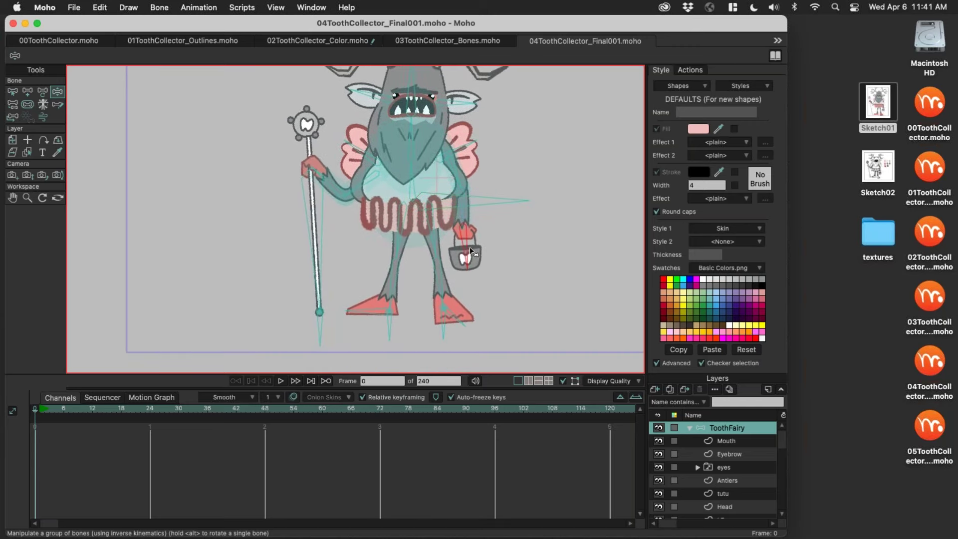
Step: Save the 04ToothCollector_Final001.moho document
scroll(494, 252, down, 1)
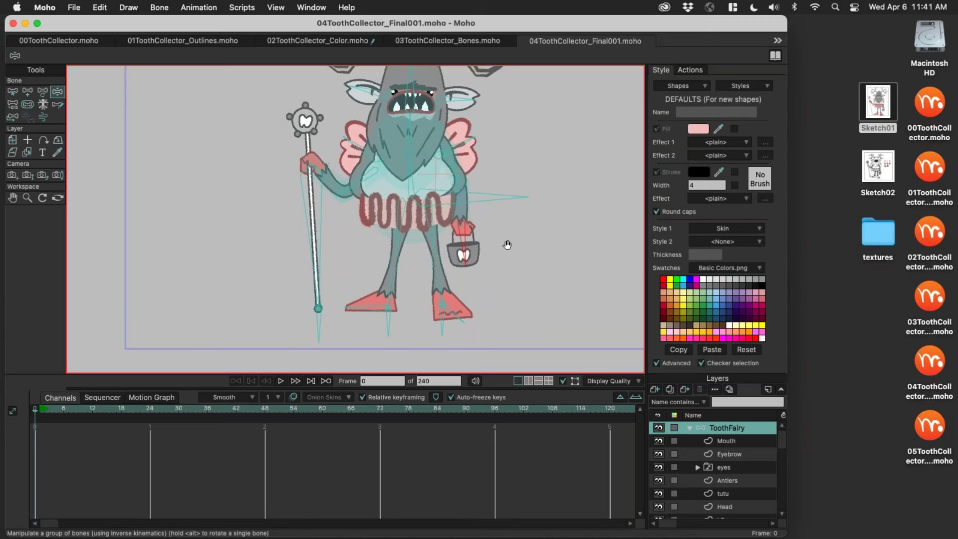
scroll(507, 245, down, 5)
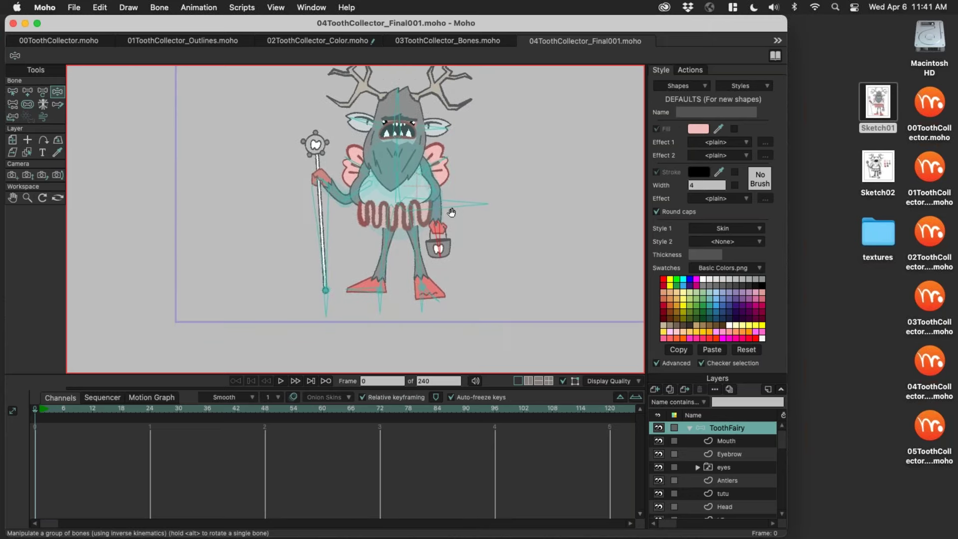
scroll(452, 212, up, 4)
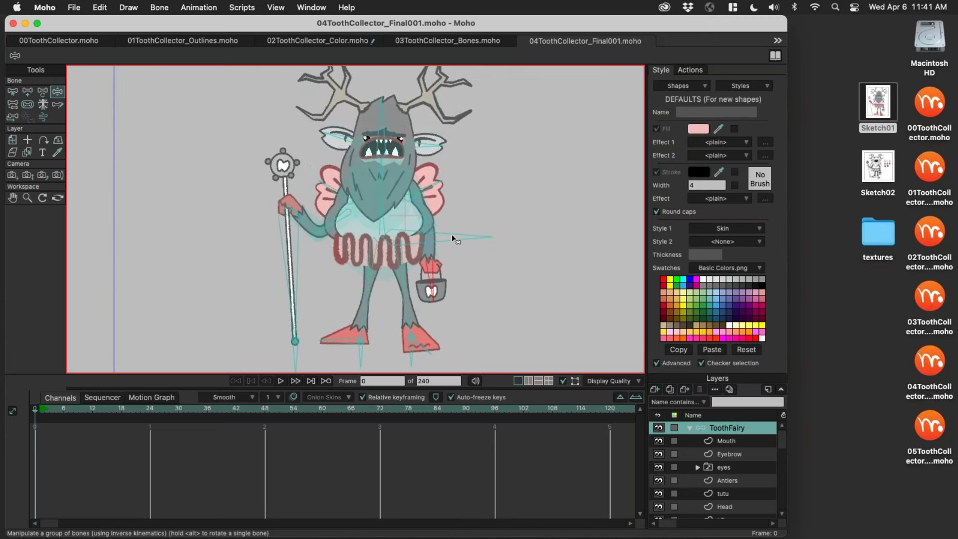
key(super+s)
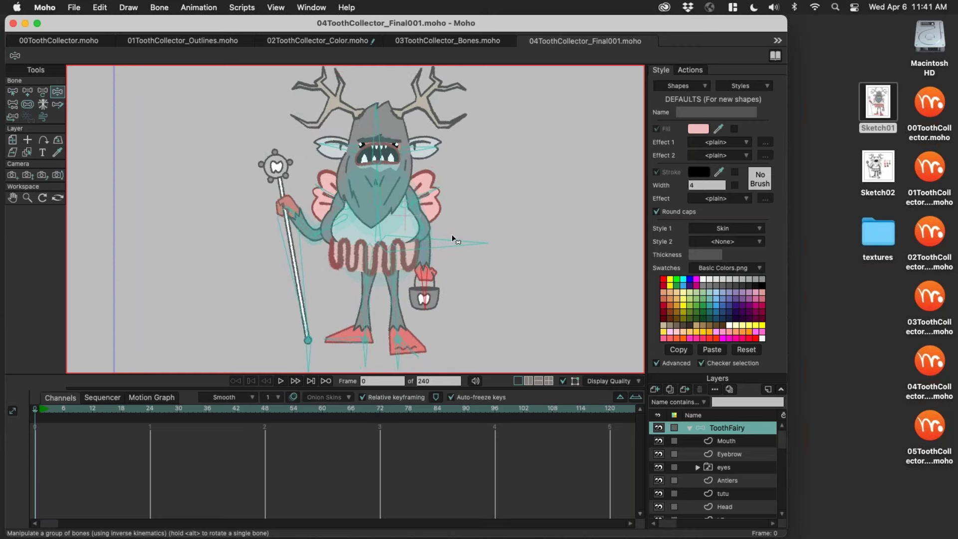
Step: Switch to Finder and preview the Sketch01 reference drawing from the desktop, closing the preview after viewing it
scroll(444, 172, down, 2)
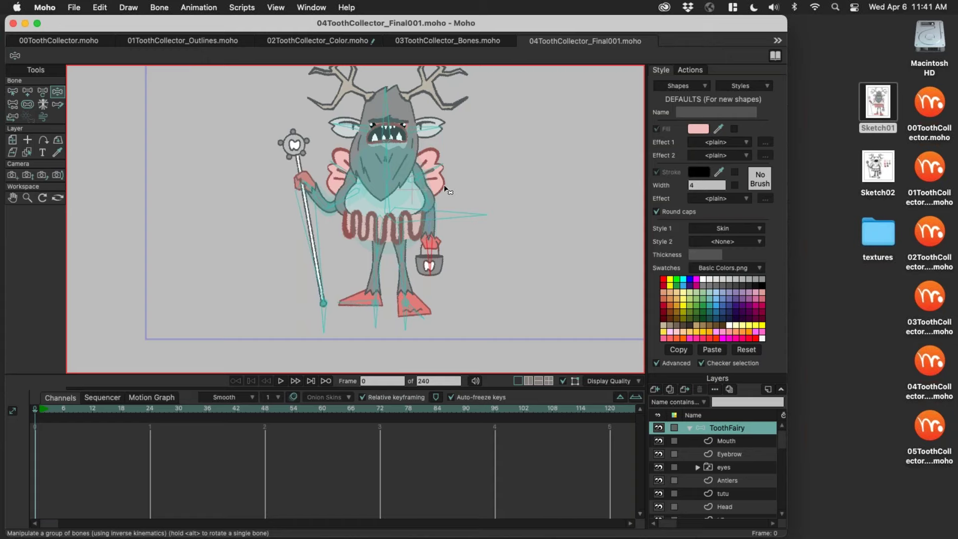
scroll(442, 186, up, 3)
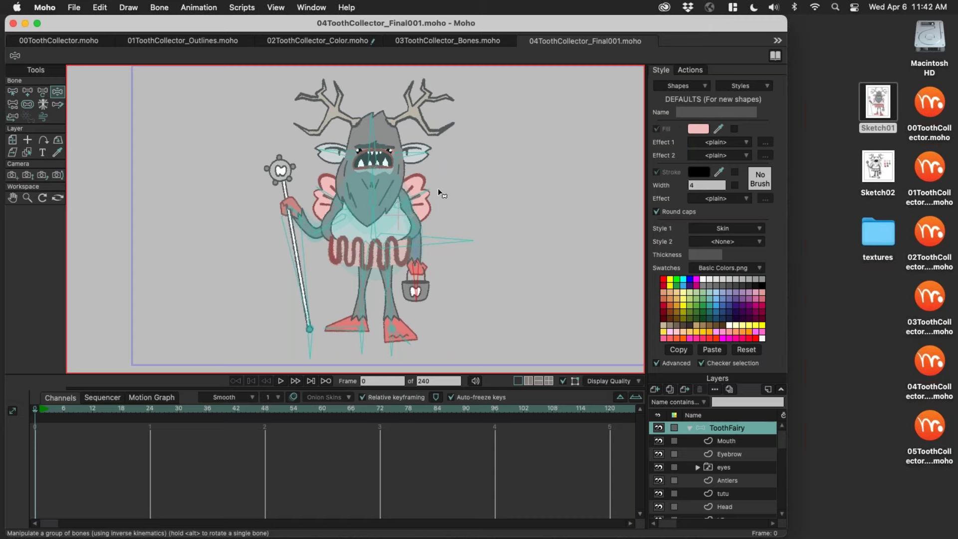
click(876, 110)
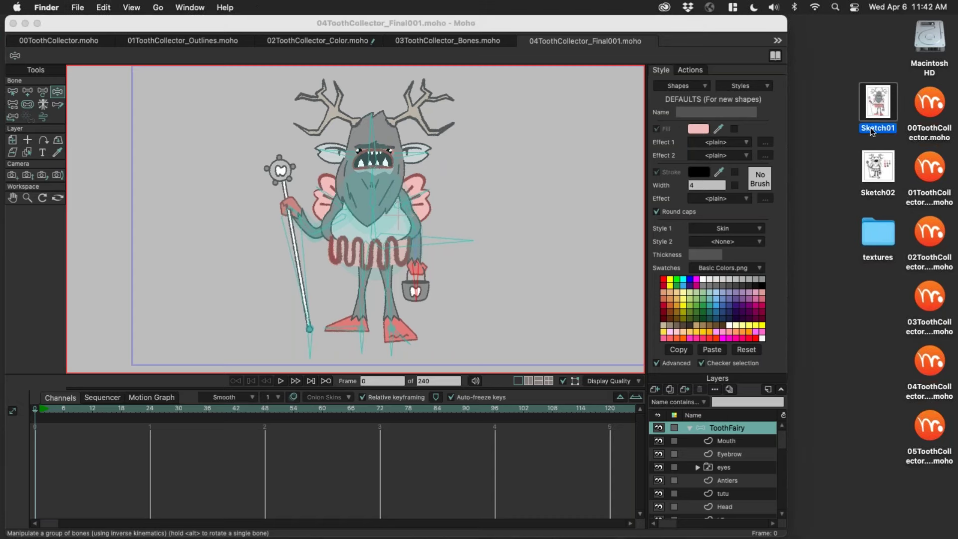
key(space)
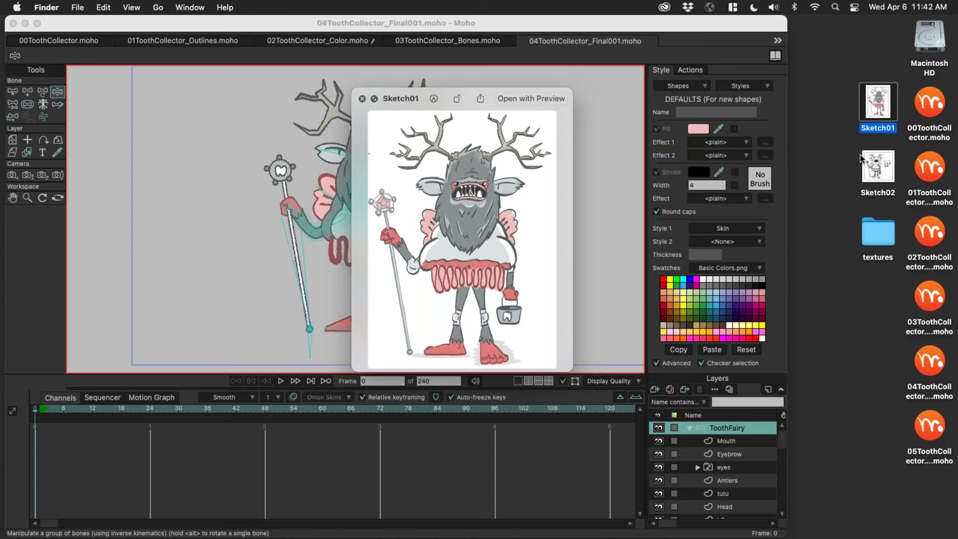
key(space)
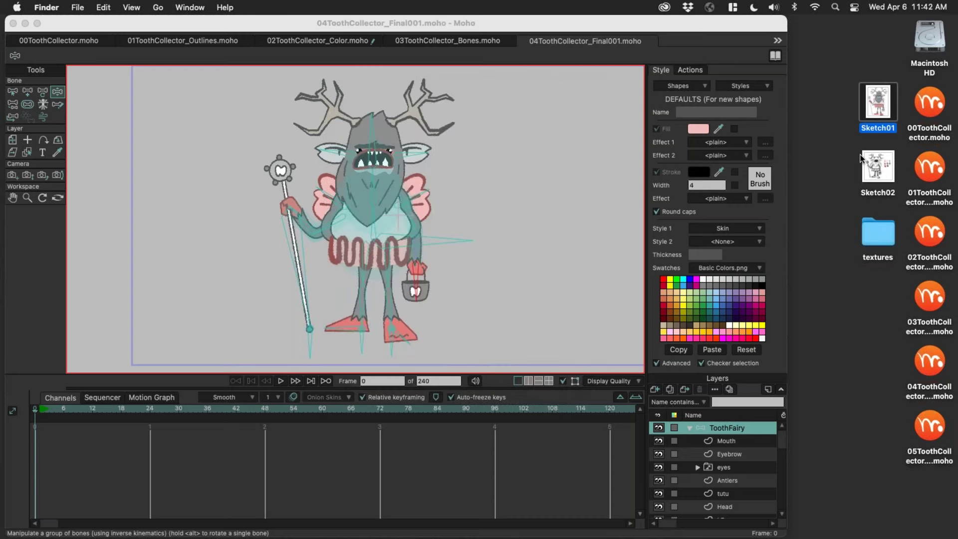
Step: Switch to the 05ToothCollector_Final002.moho document in Moho and examine the shaded character up close
click(777, 41)
click(834, 43)
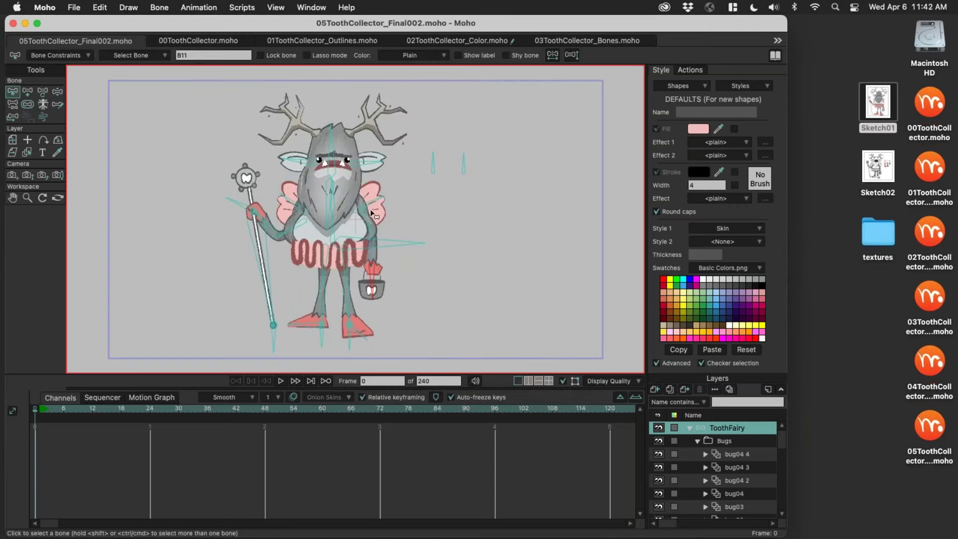
drag(389, 210, 441, 200)
scroll(440, 201, up, 3)
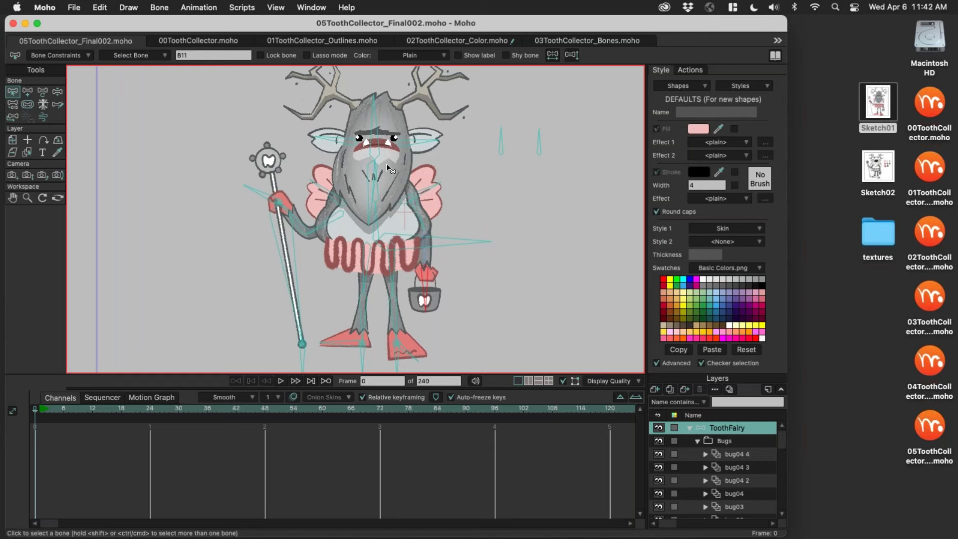
scroll(372, 215, up, 3)
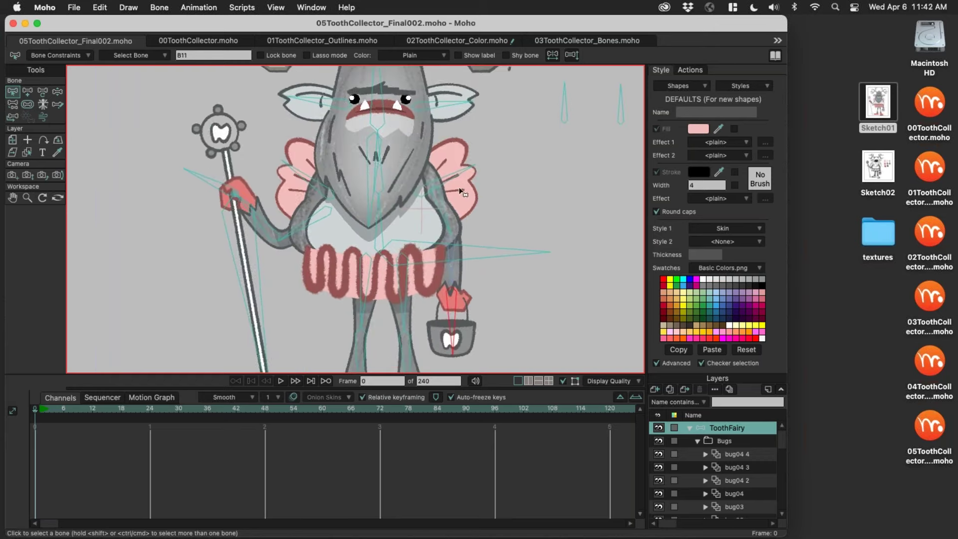
Step: Inspect the face and body texture layers and the Torso group's Shadow, Torso 2 and Texture_Body.psd layers
alt+right_click(385, 225)
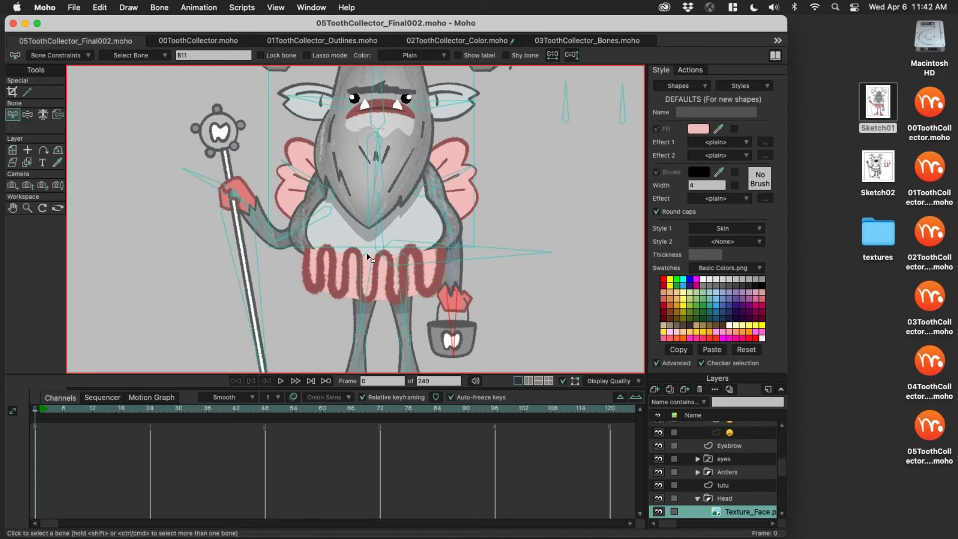
alt+right_click(406, 307)
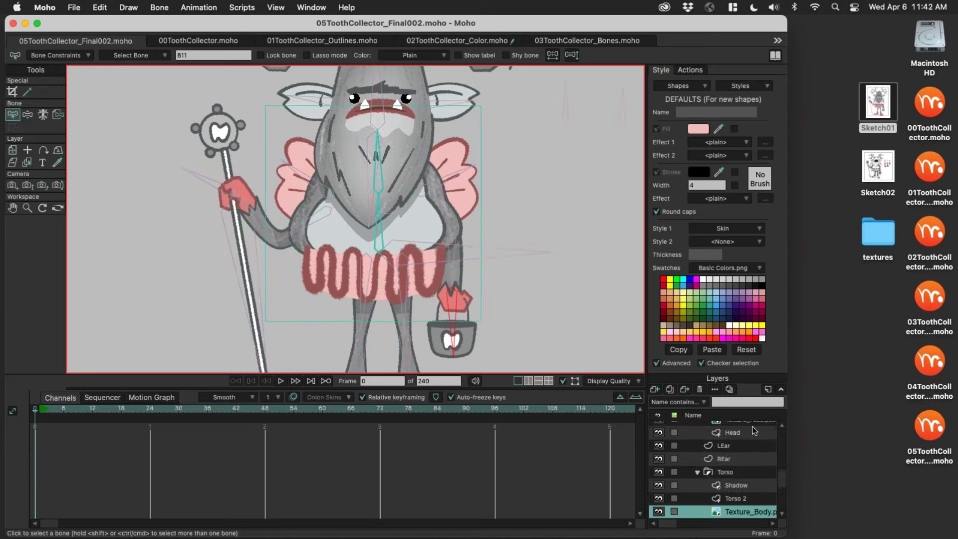
drag(781, 476, 781, 479)
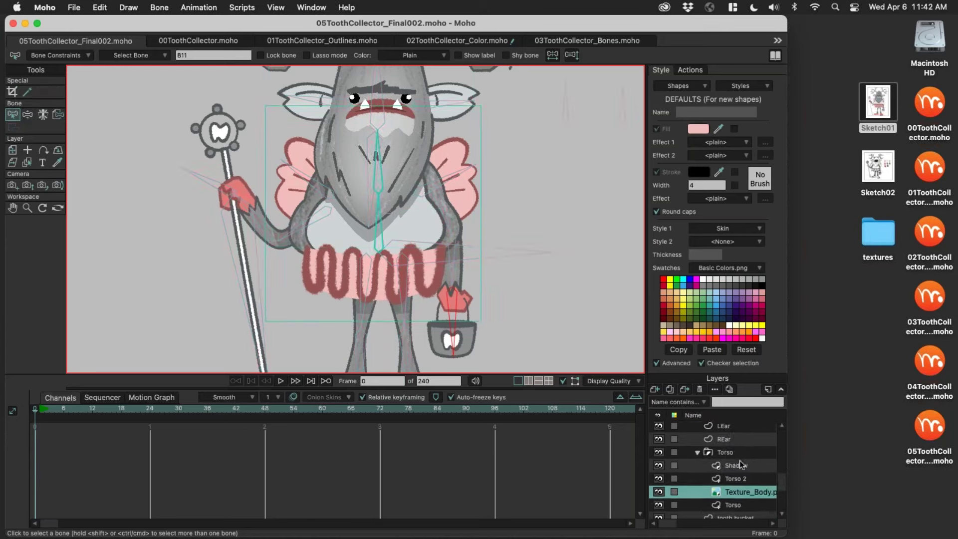
click(745, 453)
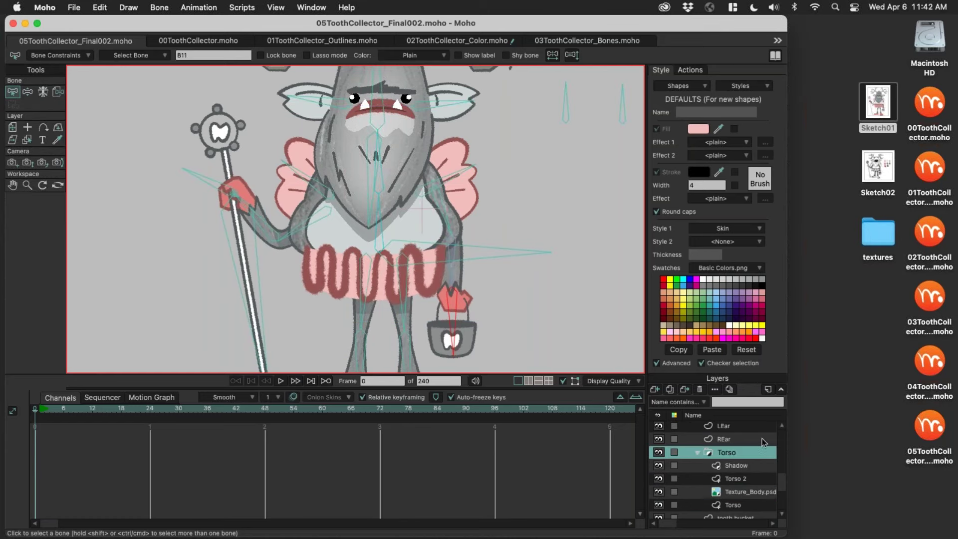
click(751, 466)
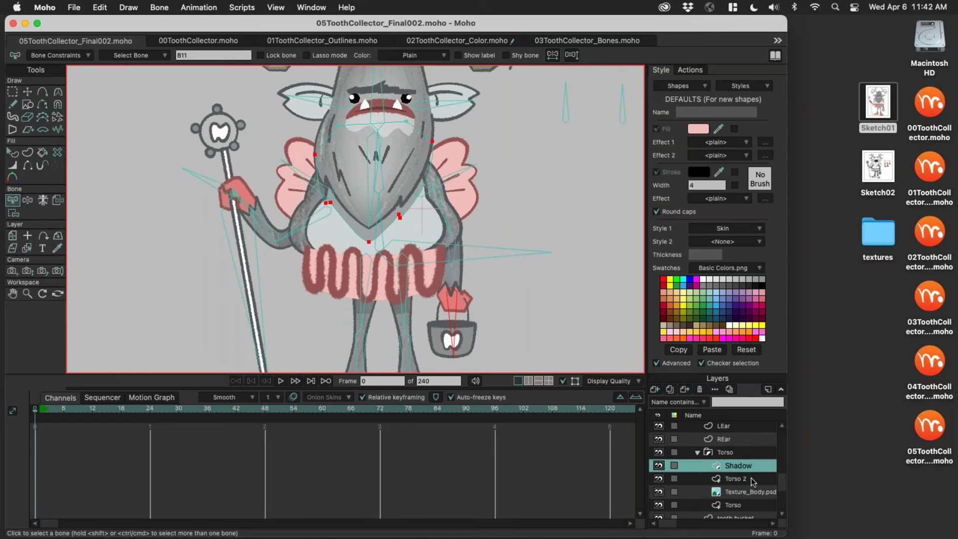
click(753, 478)
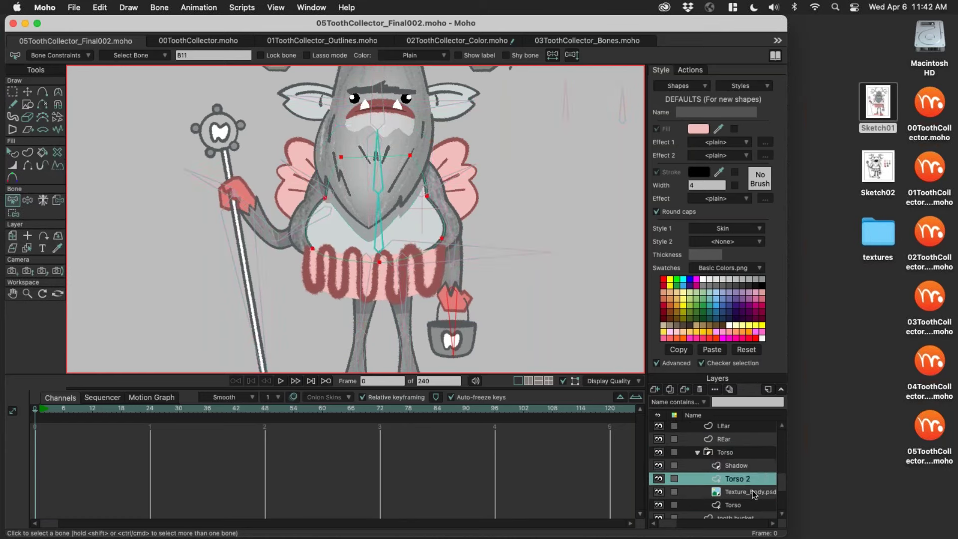
click(755, 491)
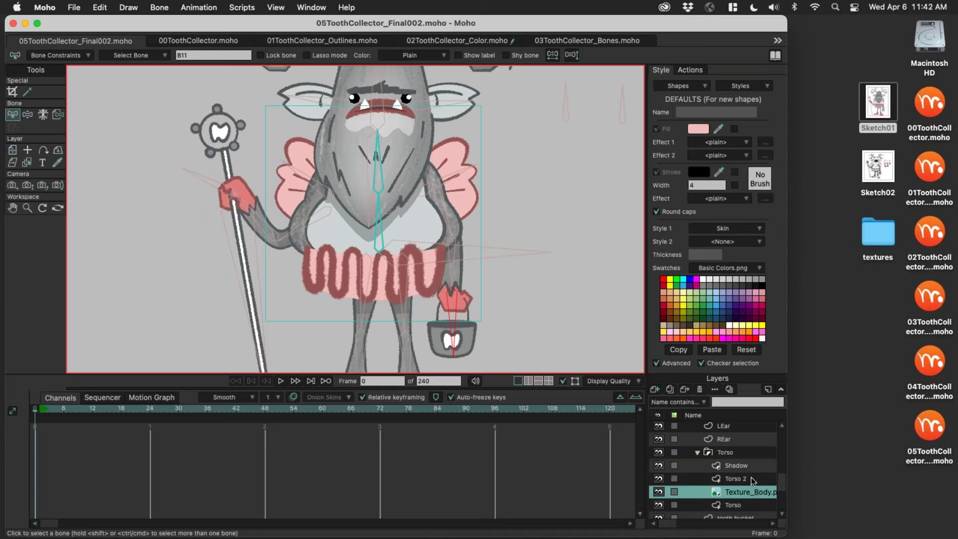
Step: Switch to Finder, preview Texture_Body.psd from the desktop textures folder, close the preview and folder, and return to Moho
double_click(879, 227)
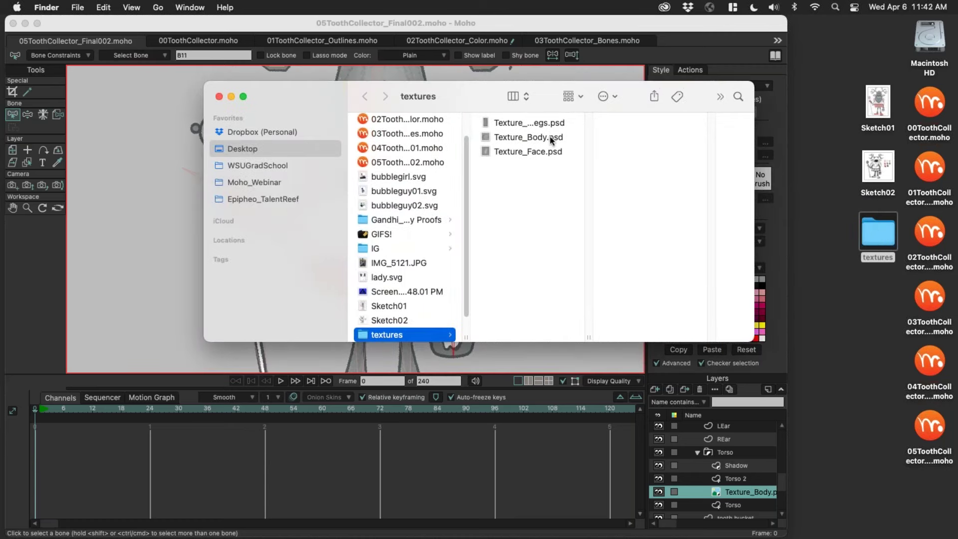
click(549, 138)
key(space)
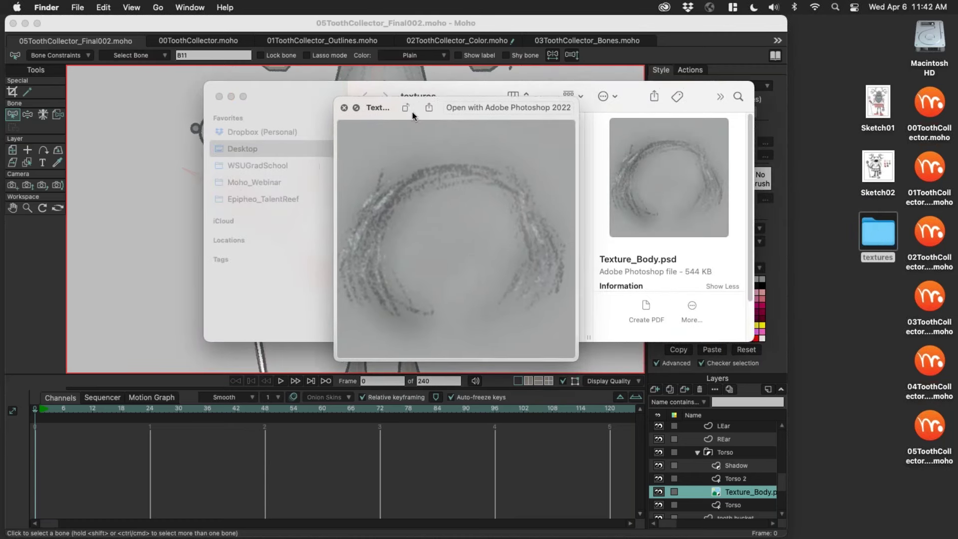
drag(412, 112, 332, 85)
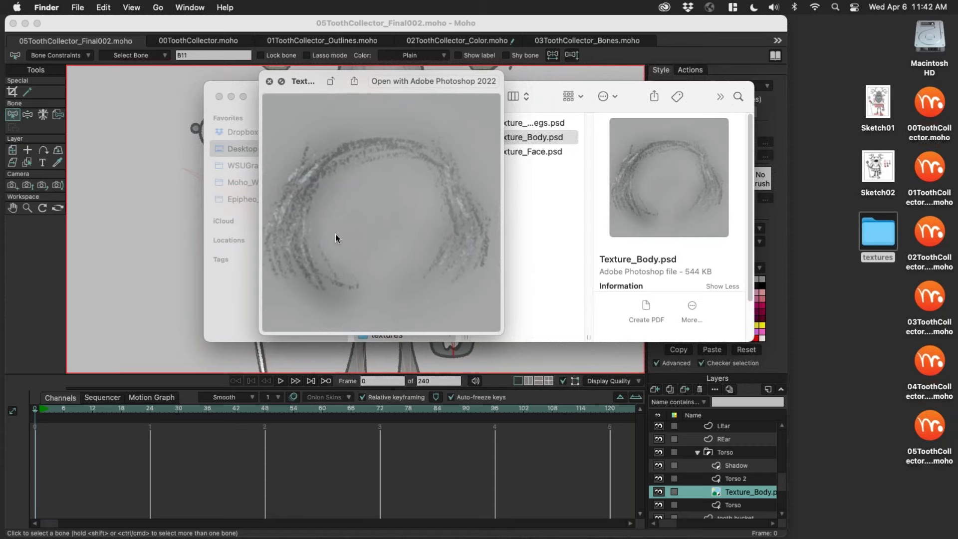
click(269, 81)
click(241, 102)
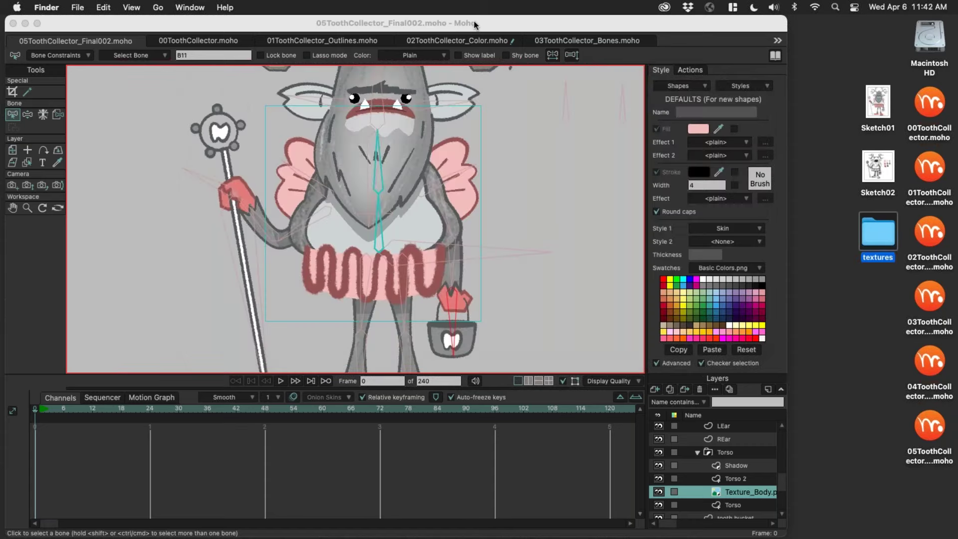
click(474, 24)
Step: Review the Torso group's masking in its Layer Settings and check its Mask - Inside Bottom Layer option
scroll(483, 208, down, 3)
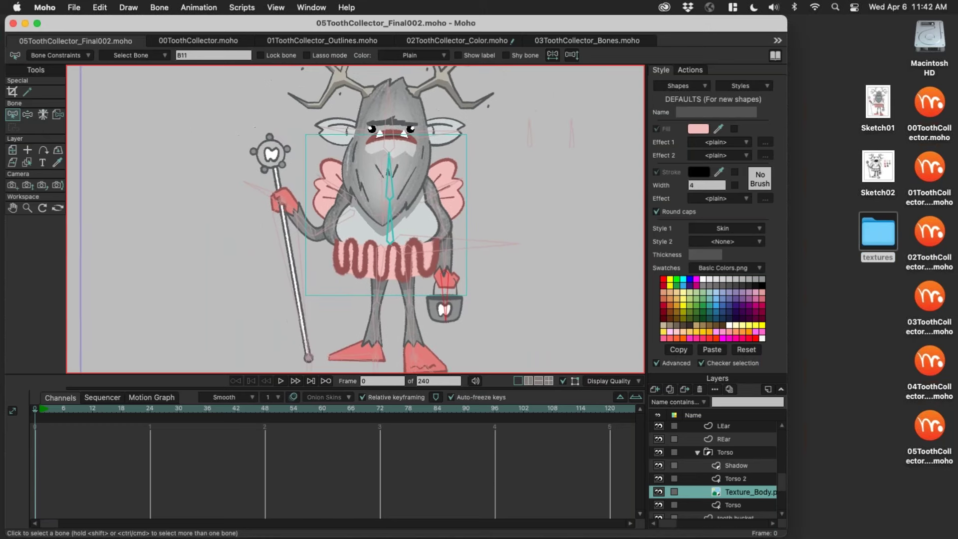
drag(438, 236, 432, 231)
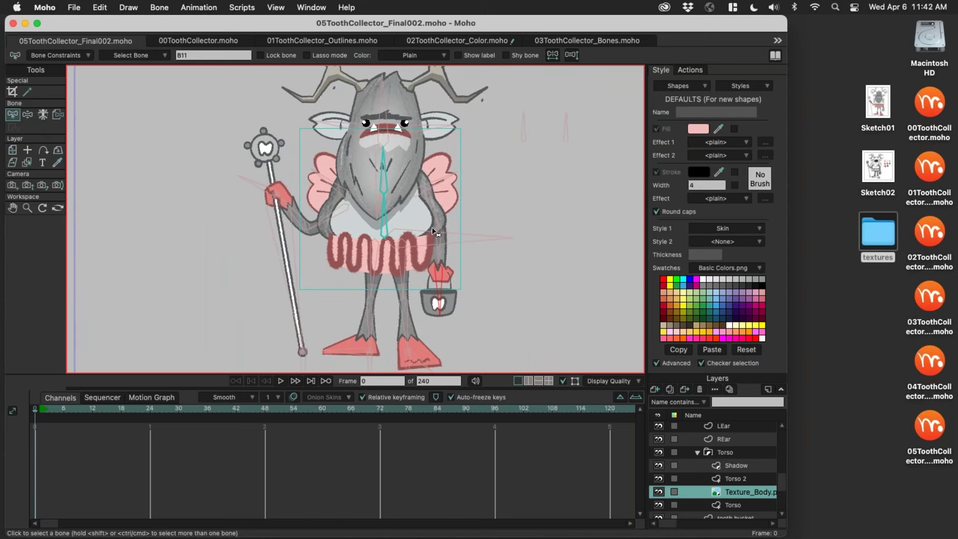
scroll(428, 207, up, 1)
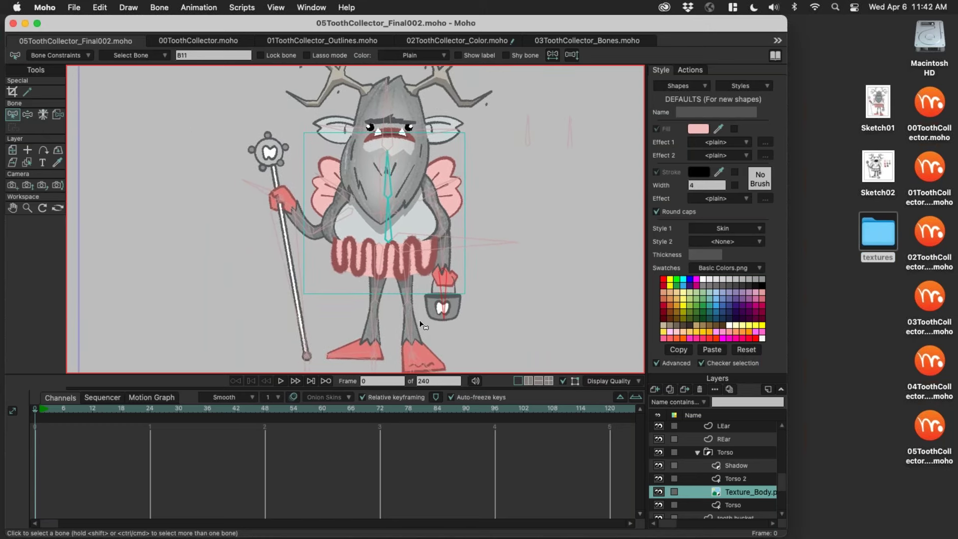
click(746, 453)
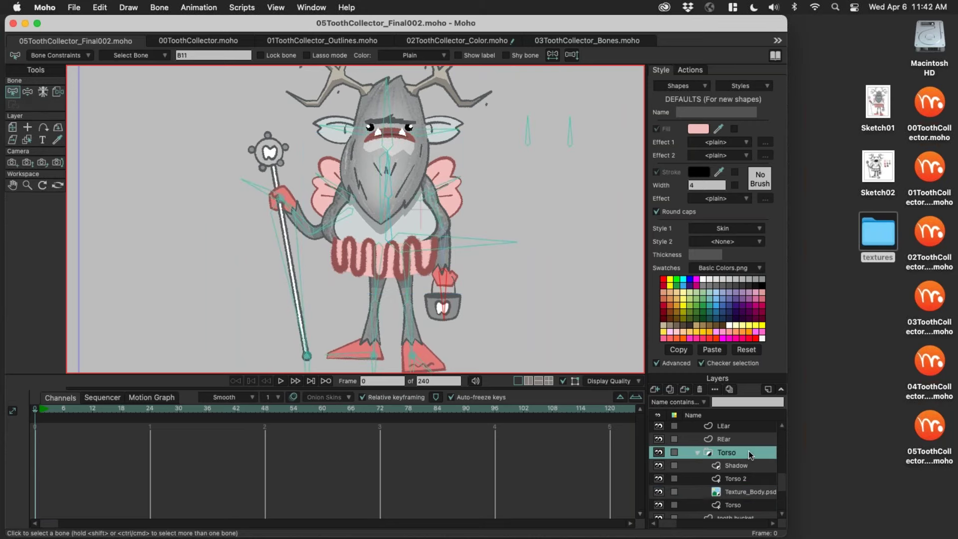
right_click(750, 454)
click(745, 456)
double_click(745, 453)
click(740, 165)
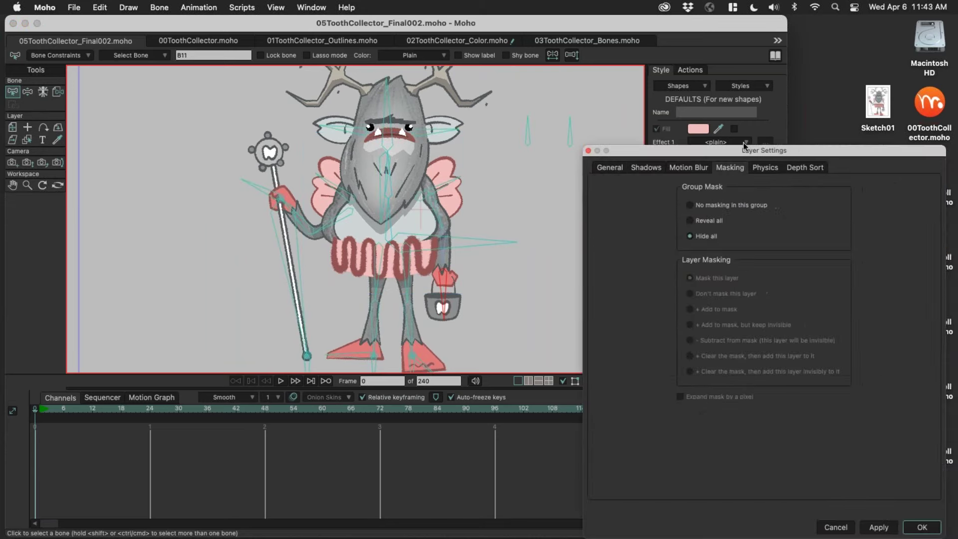
click(486, 102)
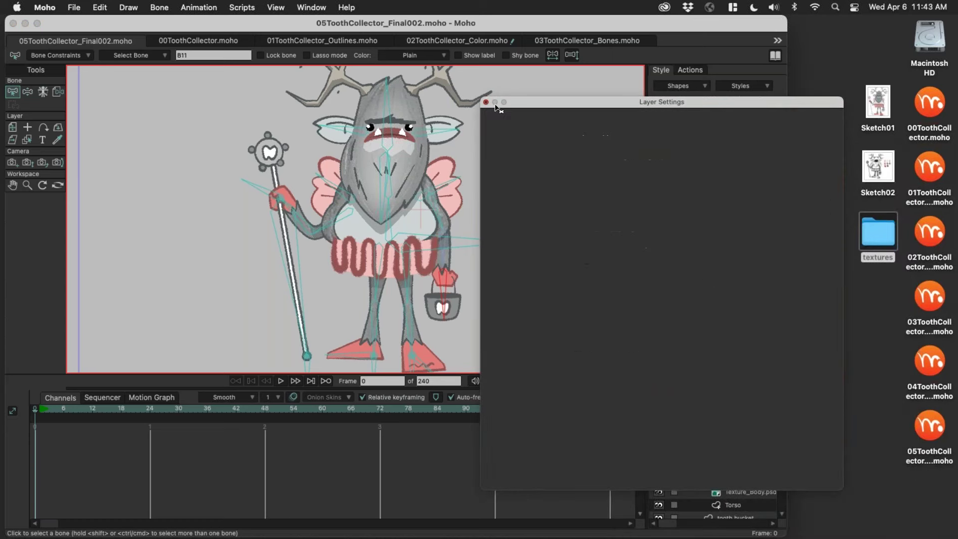
right_click(747, 452)
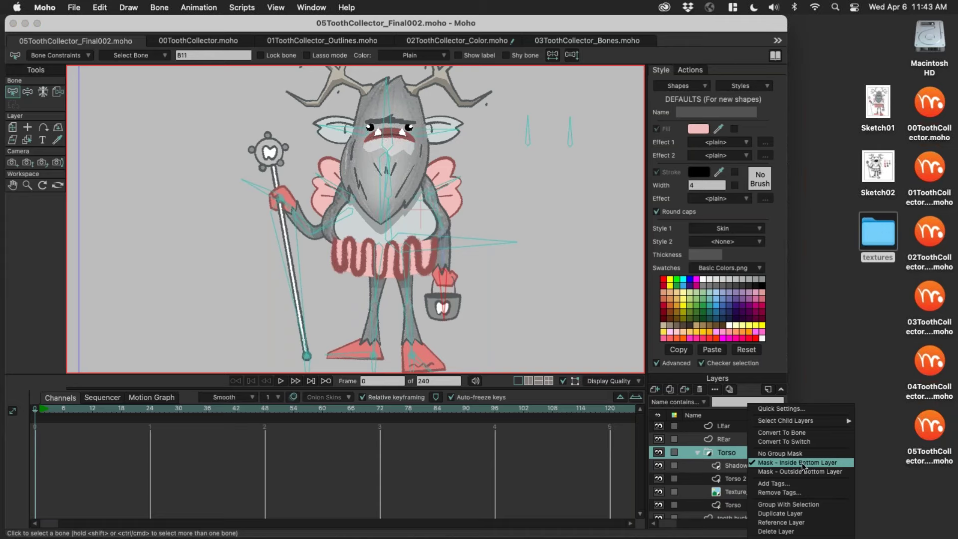
click(786, 464)
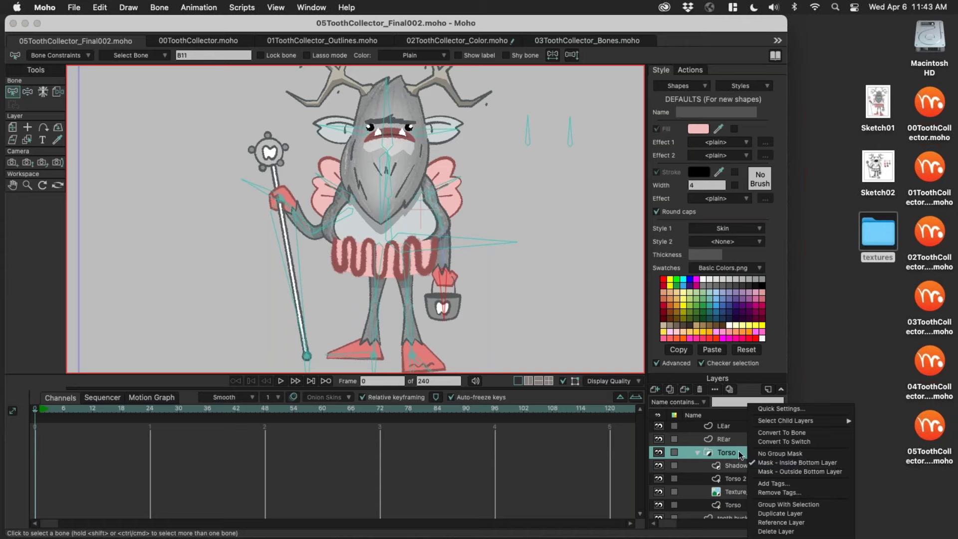
Step: Select all points of the REar layer and view the Random Line Width settings, cancelling without applying them
scroll(427, 198, up, 3)
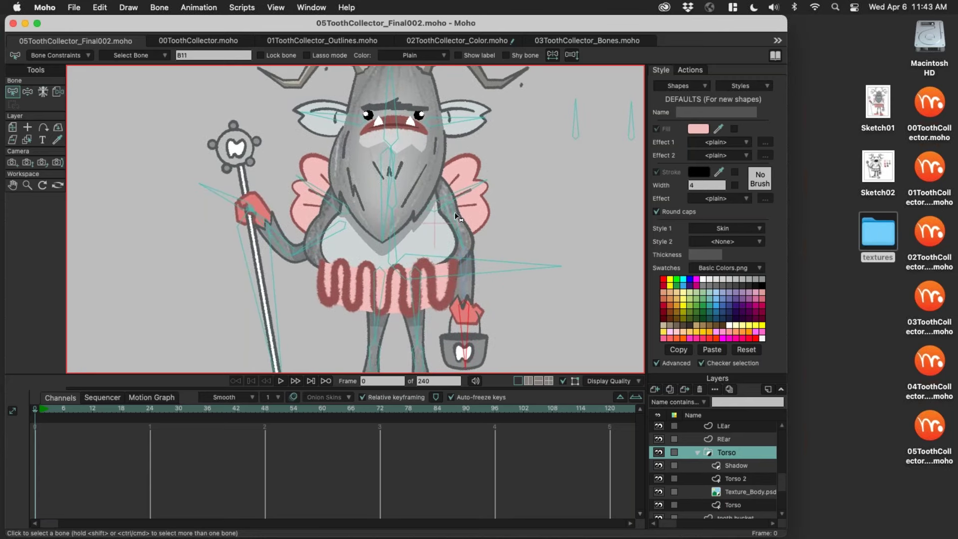
drag(402, 159, 401, 190)
scroll(401, 191, up, 3)
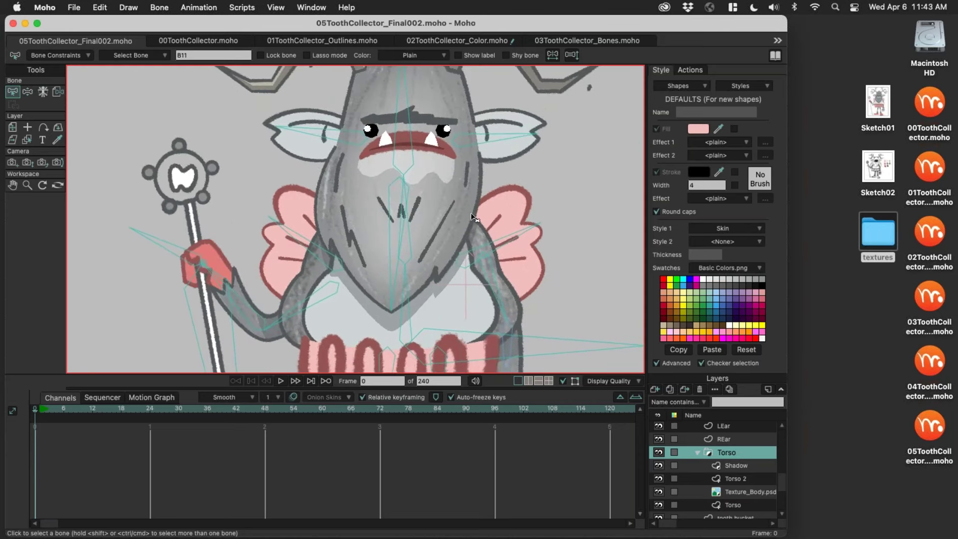
alt+right_click(517, 151)
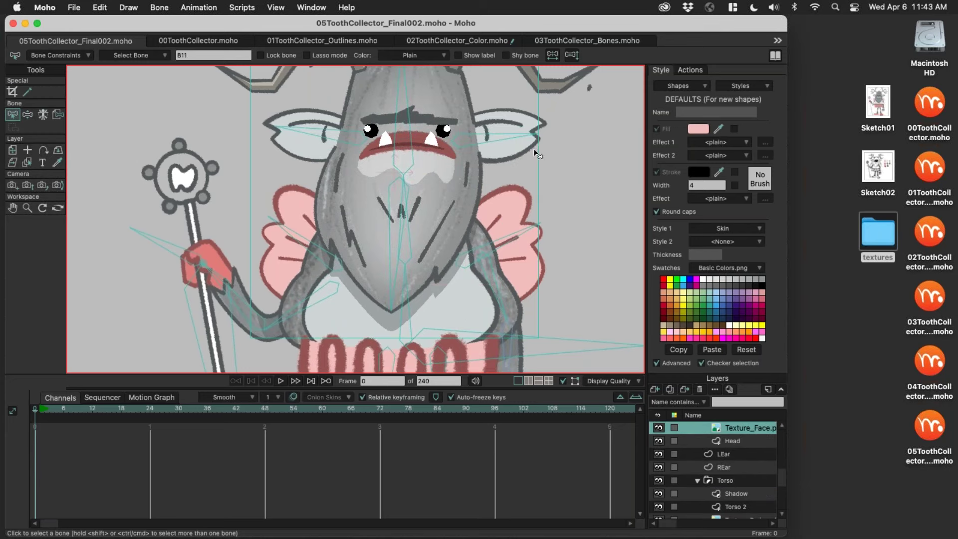
alt+super+click(545, 126)
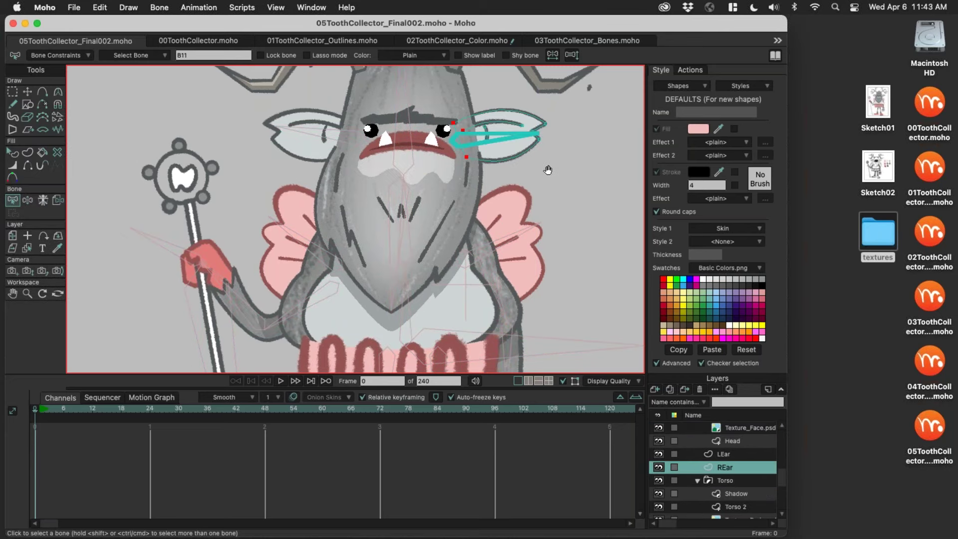
drag(547, 169, 537, 174)
key(f)
key(g)
mouse_move(430, 105)
mouse_down()
mouse_move(553, 181)
mouse_move(528, 211)
mouse_move(506, 218)
mouse_up()
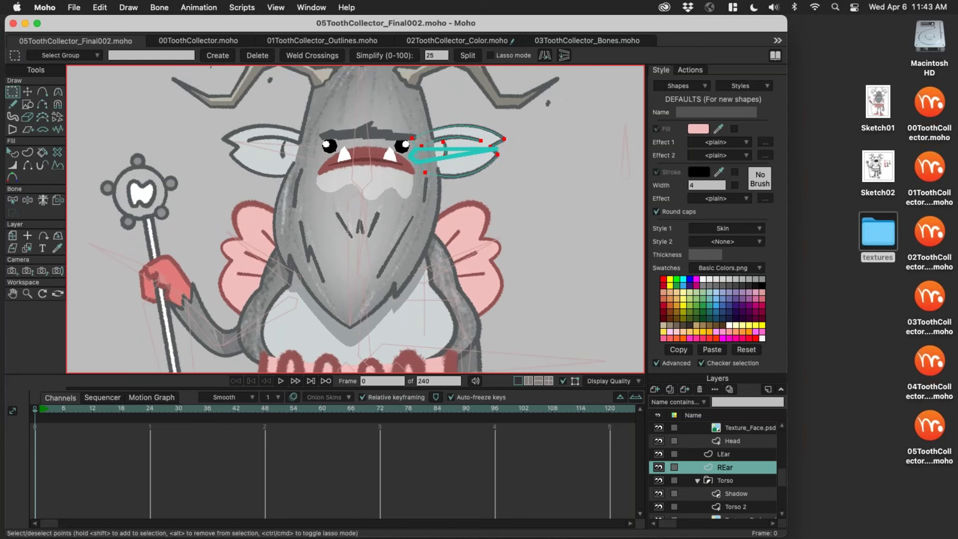
key(super+shift+w)
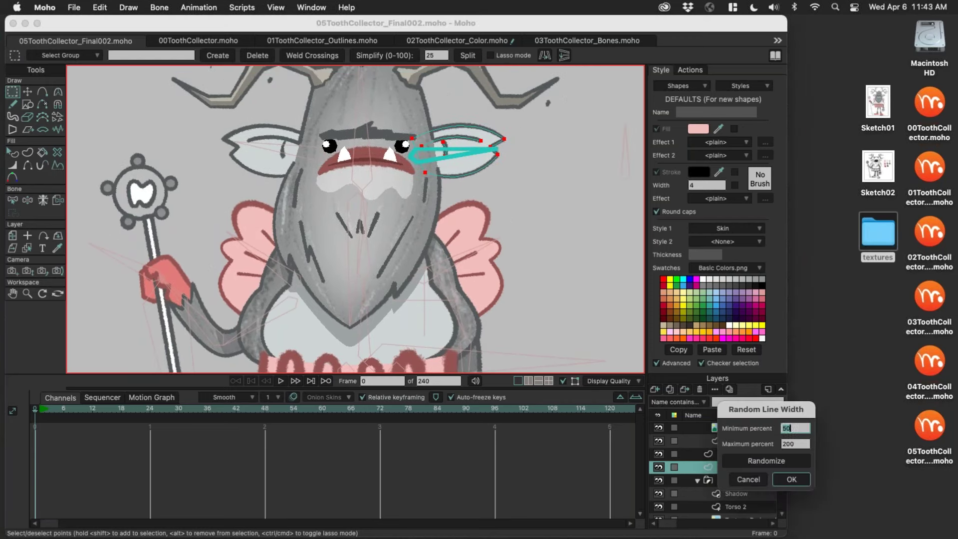
drag(773, 408, 582, 193)
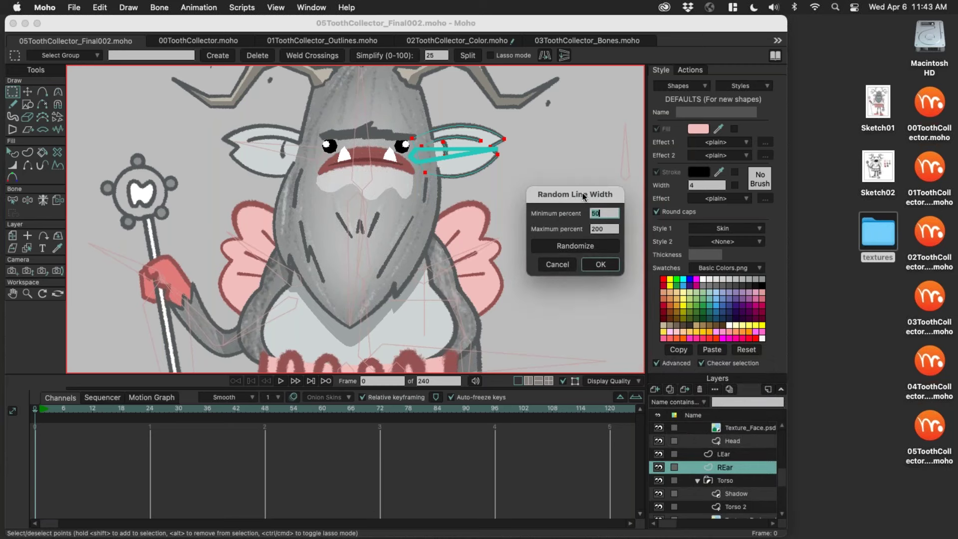
click(560, 265)
Step: Compare the two emoji-named mouth shapes inside the Mouth group by selecting each layer in turn
scroll(539, 240, down, 3)
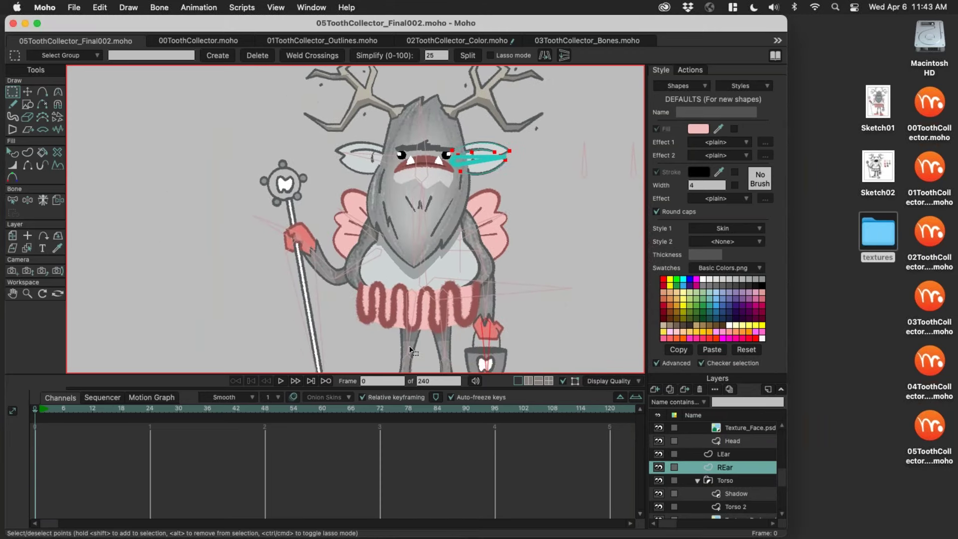
mouse_move(782, 473)
mouse_down()
mouse_move(785, 453)
mouse_move(784, 462)
mouse_up()
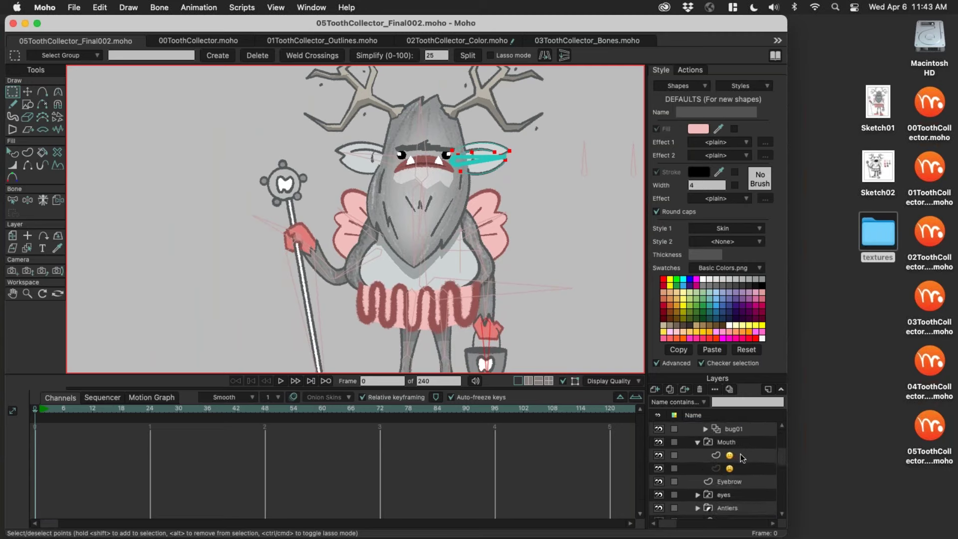
click(744, 454)
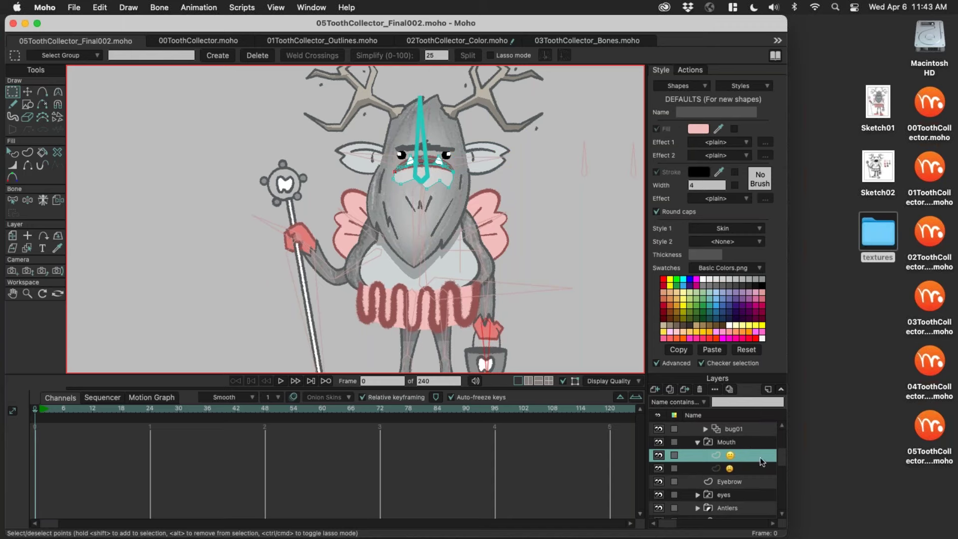
click(752, 469)
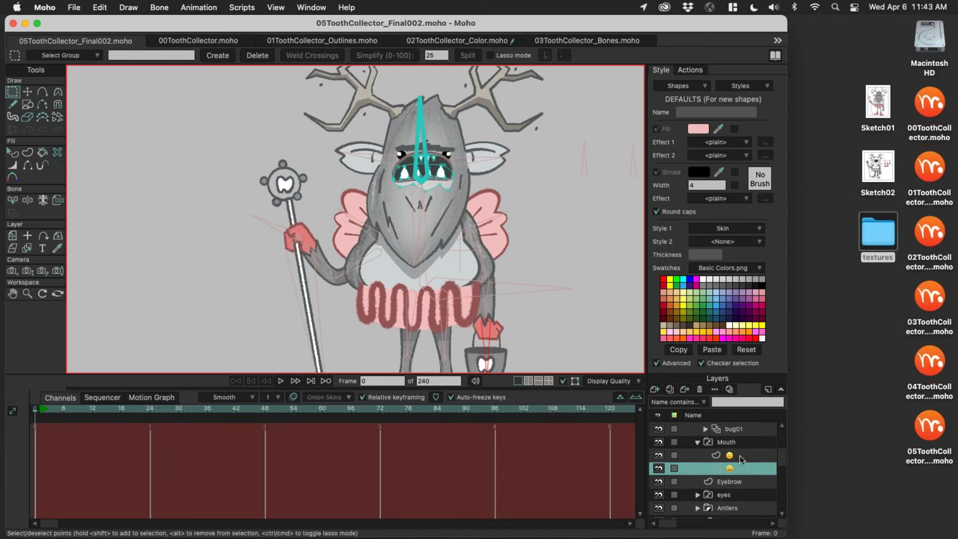
click(750, 456)
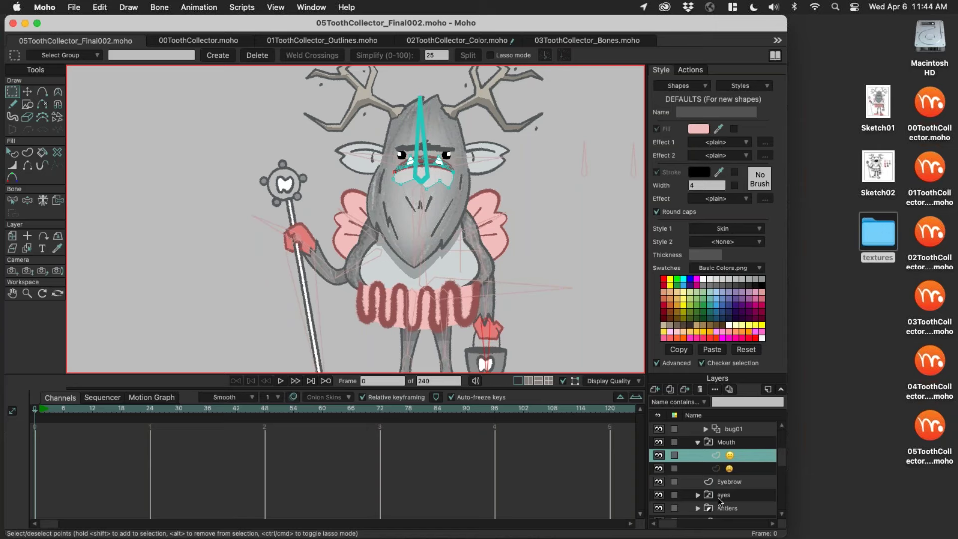
click(742, 471)
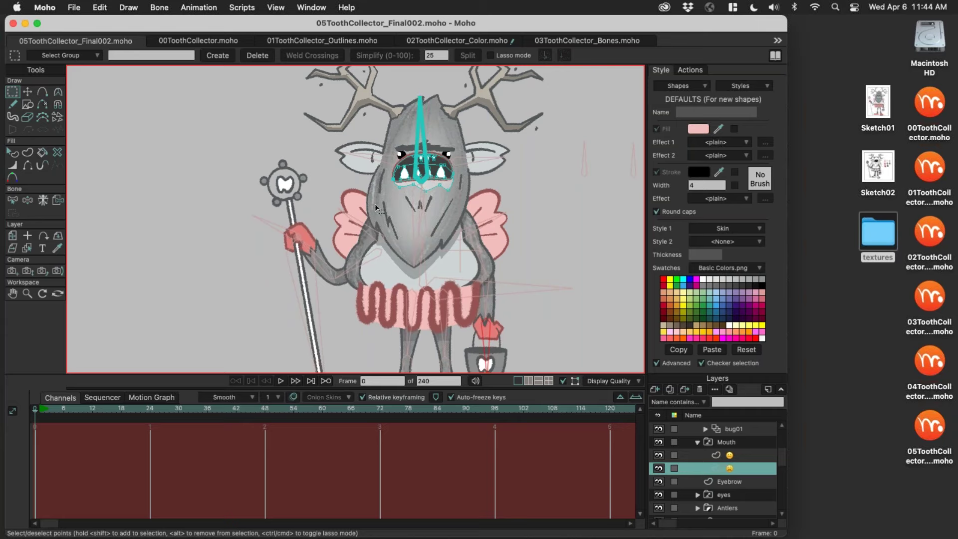
Step: Return to the ToothFairy bone layer and select the staff bone at the foot of the staff
drag(387, 228, 399, 131)
drag(781, 452, 782, 426)
click(743, 427)
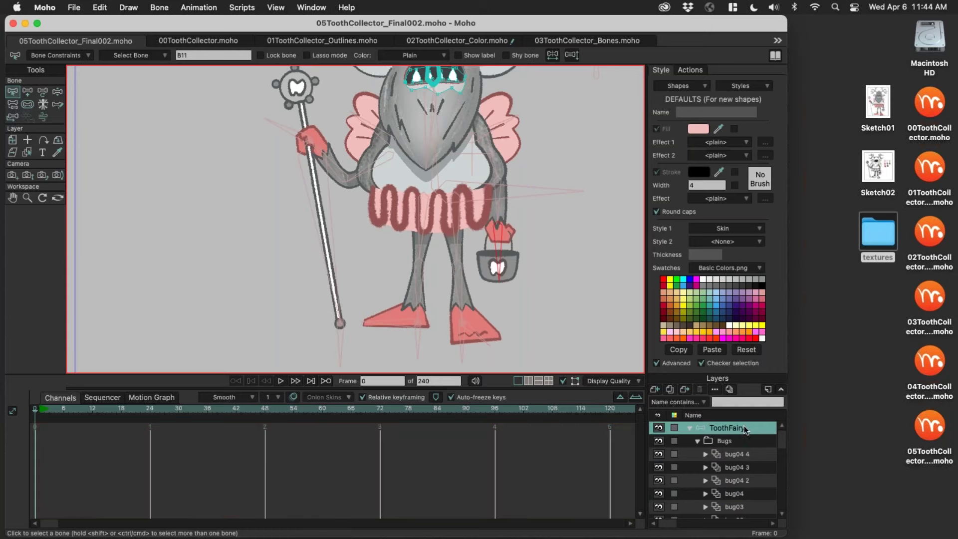
scroll(297, 147, up, 2)
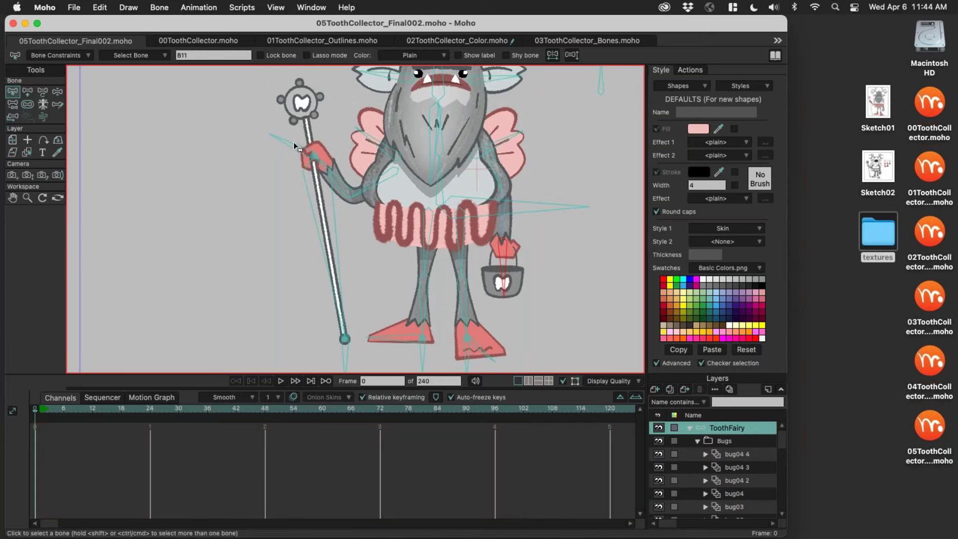
click(351, 353)
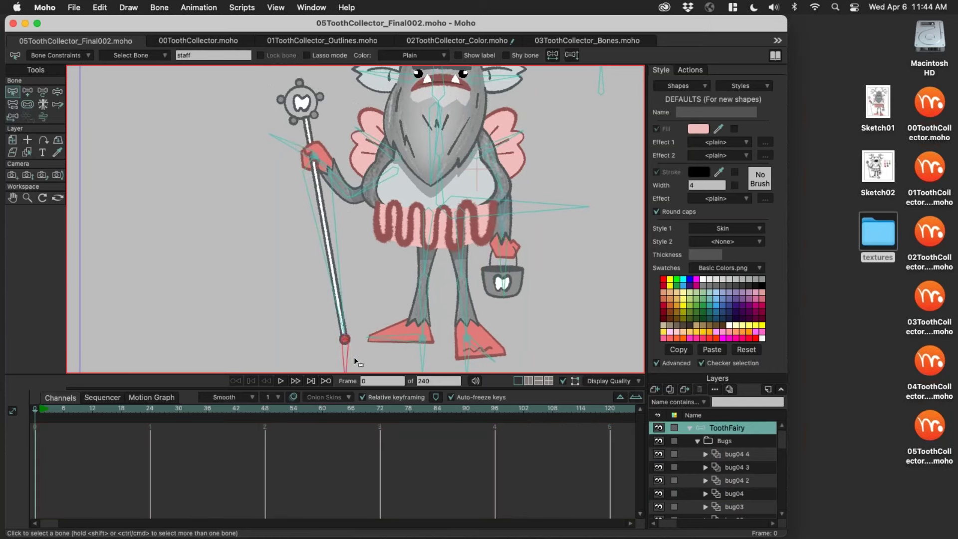
Step: Select the bone running along the staff's shaft and view its parent link with the Reparent Bone tool
scroll(368, 243, up, 1)
click(333, 267)
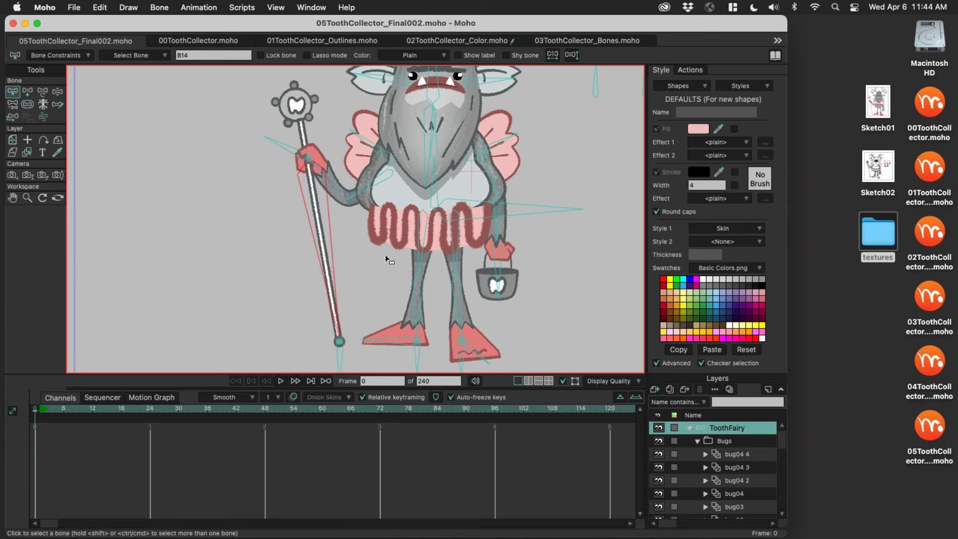
key(p)
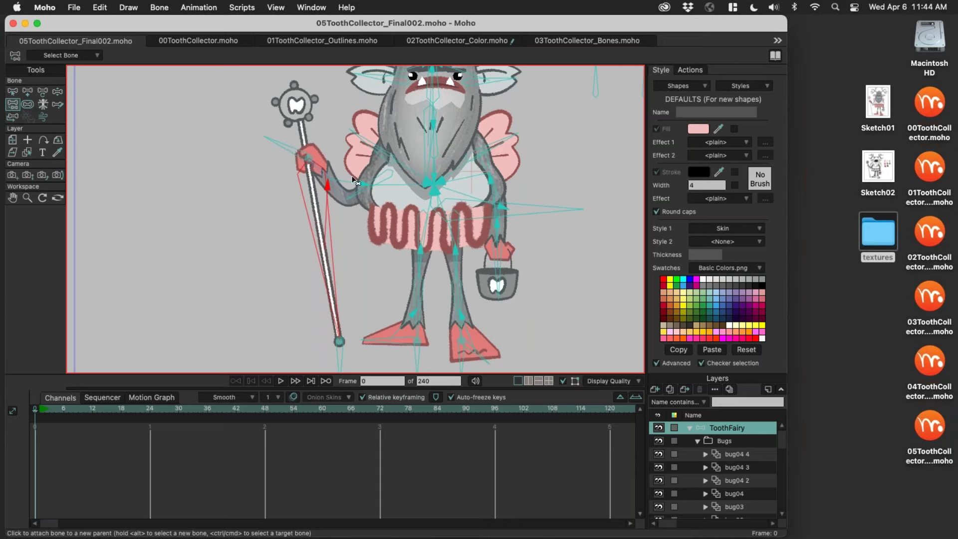
Step: Test the rig with Manipulate Bones by moving the staff hand, the staff's foot and the hip bone
key(z)
drag(302, 157, 294, 150)
click(330, 343)
mouse_move(330, 341)
mouse_down()
mouse_move(298, 354)
mouse_move(339, 350)
mouse_move(333, 345)
mouse_up()
drag(551, 208, 539, 240)
scroll(394, 197, down, 3)
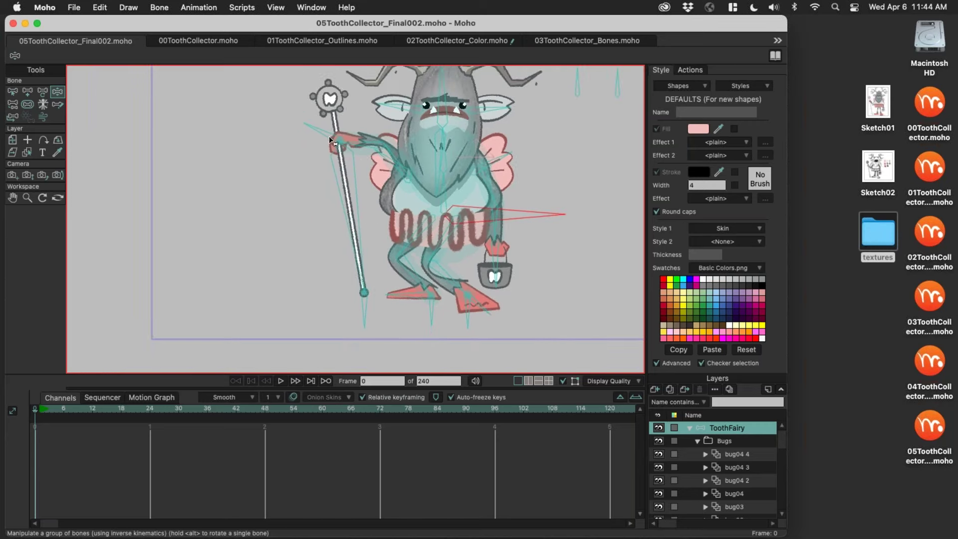
Step: Test the staff's foot bone and the lowered hips together, and return to the Select Bone tool with the whole character in view
drag(367, 309, 338, 299)
mouse_move(534, 214)
mouse_down()
mouse_move(561, 207)
mouse_move(545, 210)
mouse_up()
scroll(435, 246, down, 4)
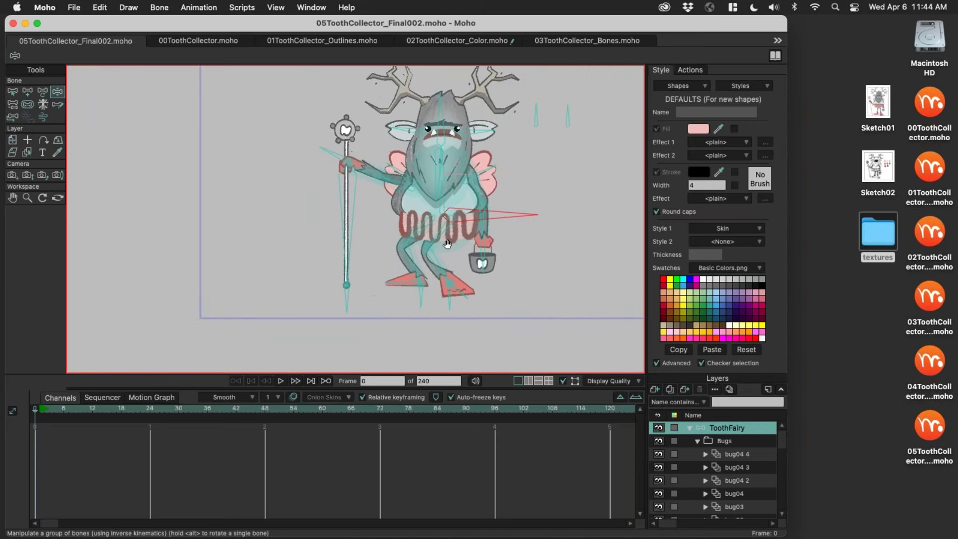
drag(475, 248, 466, 238)
key(b)
drag(495, 158, 479, 174)
scroll(480, 174, right, 2)
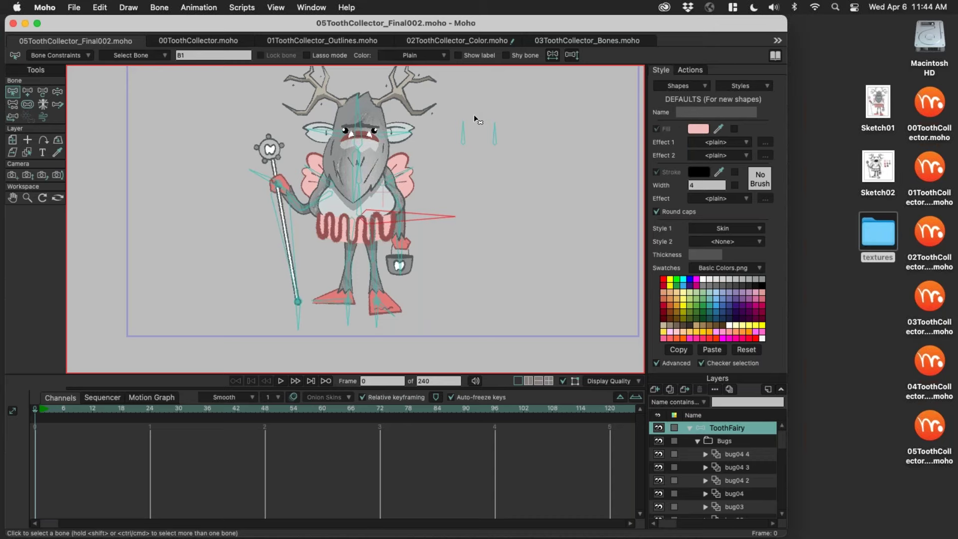
scroll(477, 100, down, 2)
scroll(477, 100, left, 2)
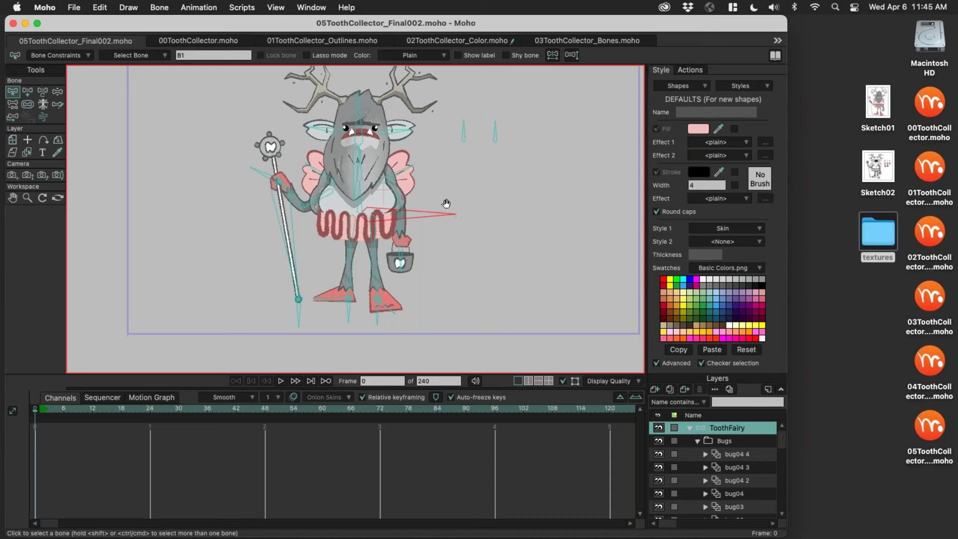
Step: Switch to the 03ToothCollector_Bones file and test how the legs bend when the hip bone is moved
click(485, 39)
click(604, 41)
click(777, 42)
click(616, 41)
drag(470, 221, 503, 218)
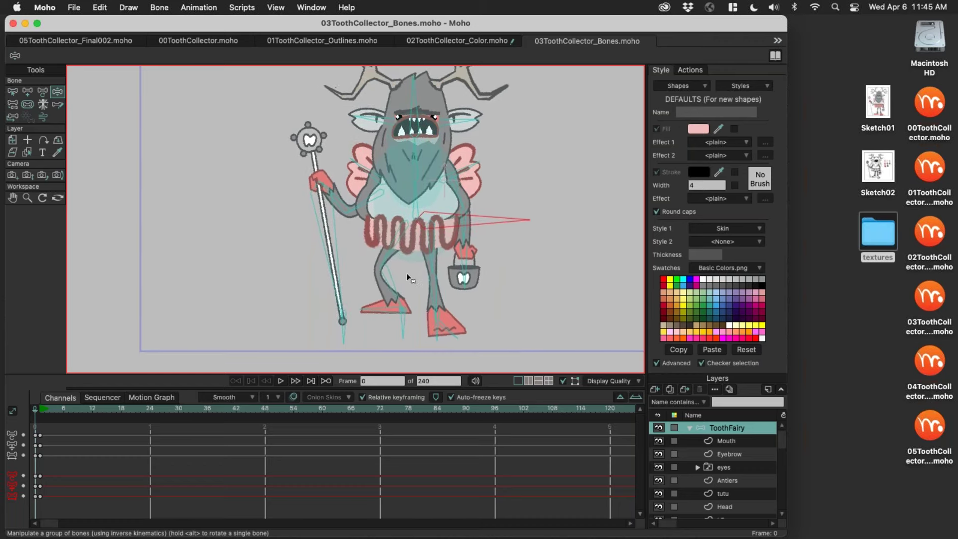
scroll(406, 274, up, 3)
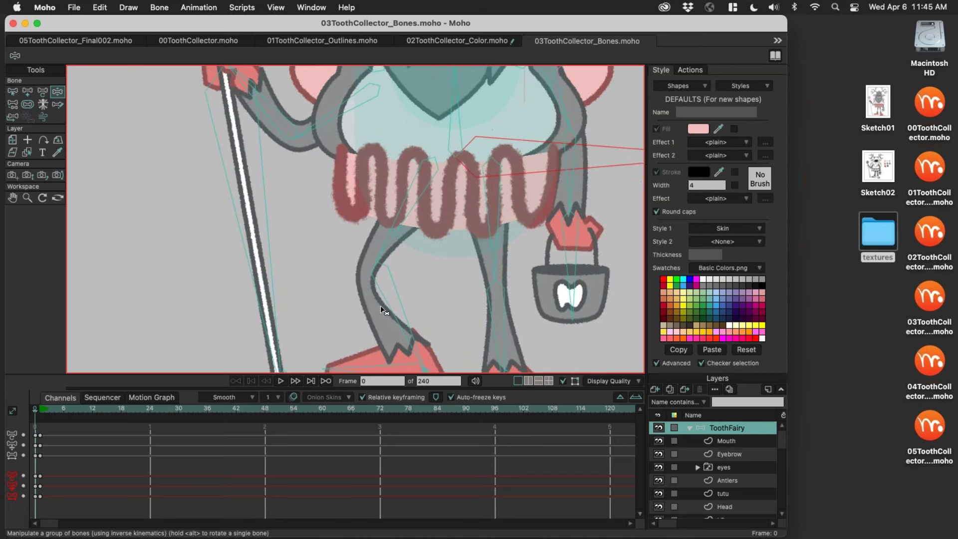
scroll(619, 161, up, 5)
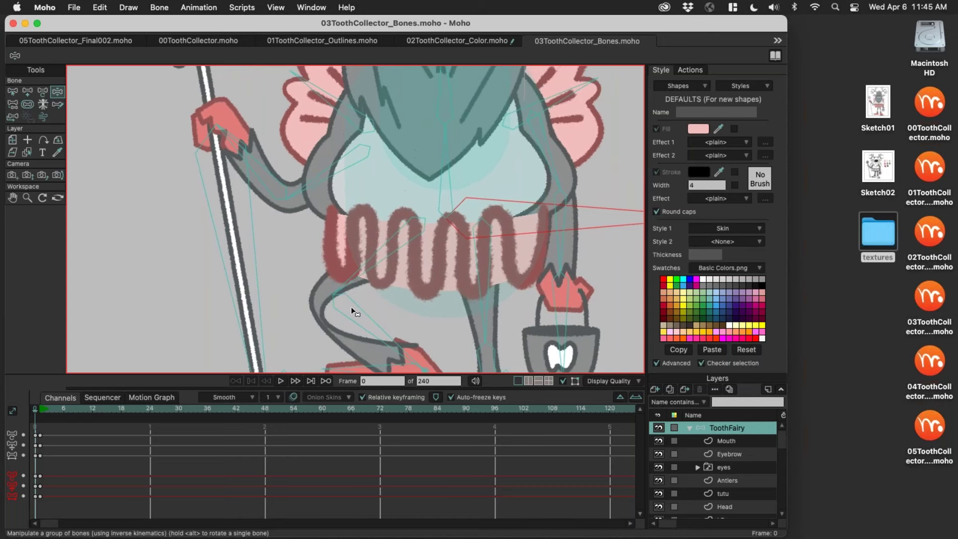
scroll(460, 221, down, 1)
Step: Switch to the 04ToothCollector_Final001 file and view its list of actions
click(777, 40)
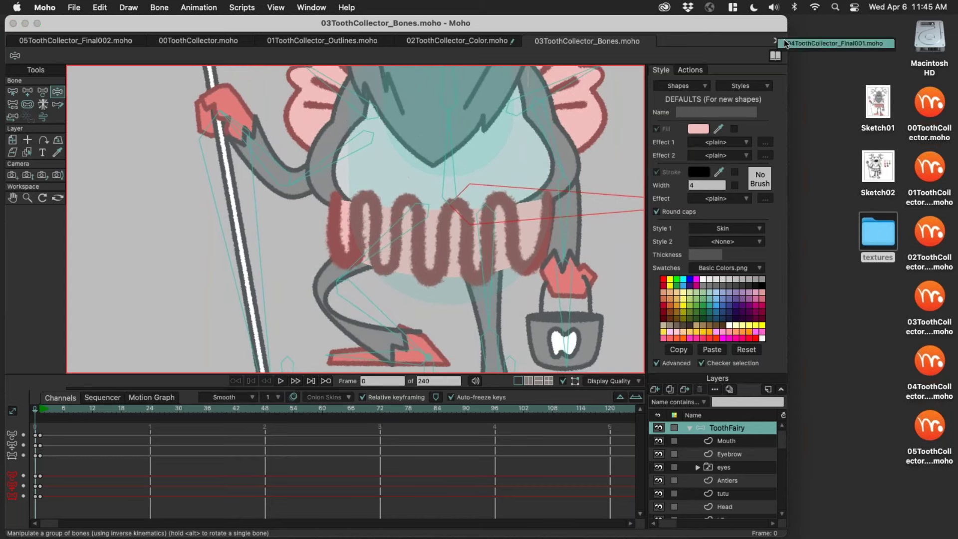
click(837, 45)
scroll(395, 281, down, 3)
scroll(395, 259, up, 4)
click(689, 70)
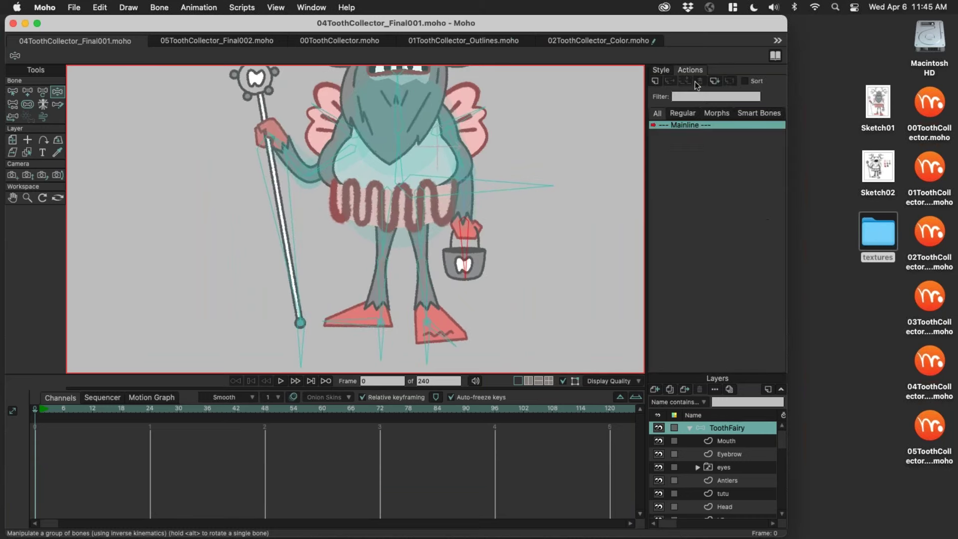
scroll(504, 223, down, 3)
Step: Switch to the 05ToothCollector_Final002 file and test its leg bending by moving the hip bone with Manipulate Bones
click(778, 41)
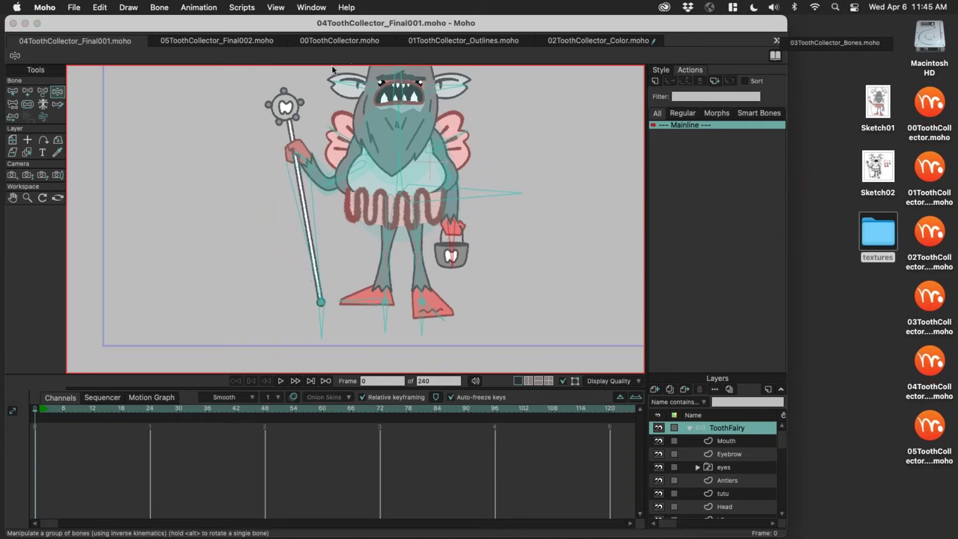
click(230, 44)
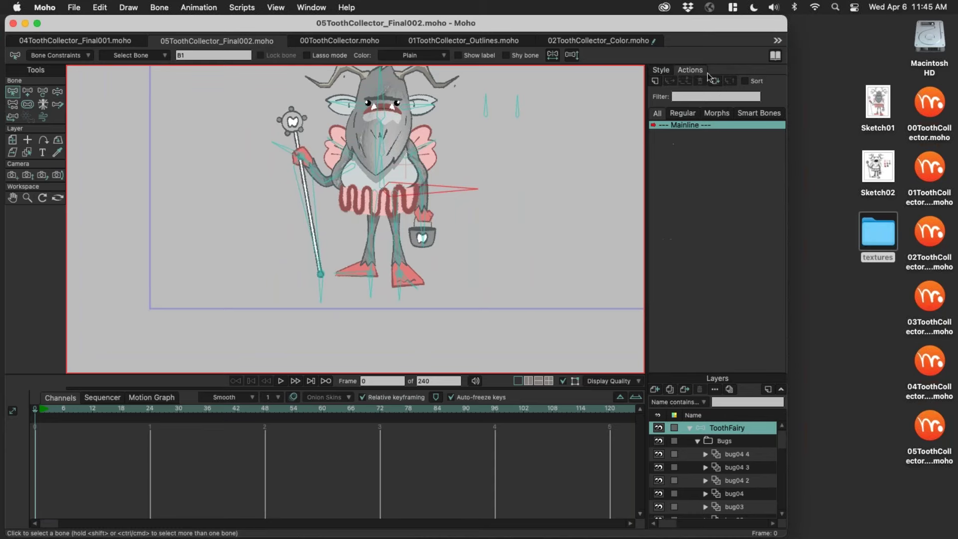
scroll(449, 220, left, 1)
scroll(477, 210, up, 2)
key(z)
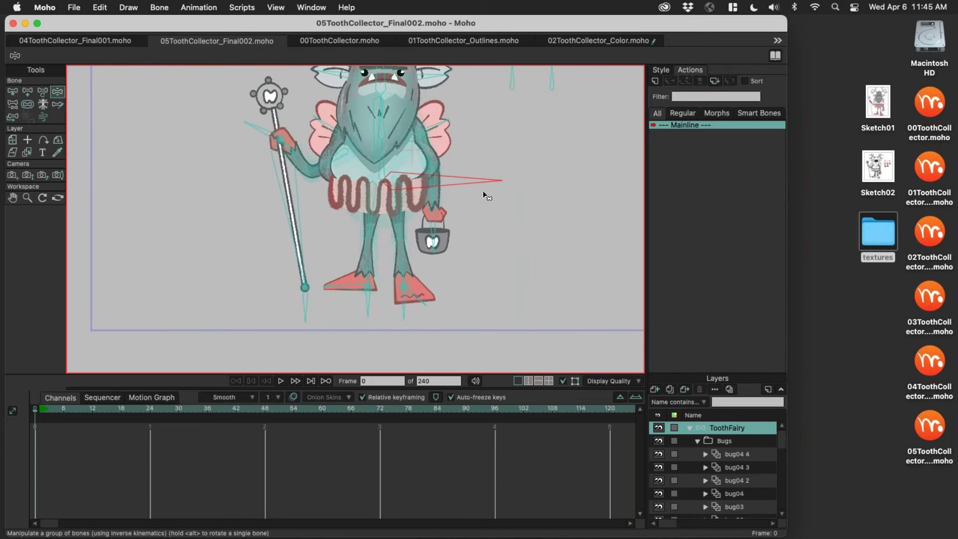
drag(484, 185, 483, 192)
drag(469, 244, 450, 242)
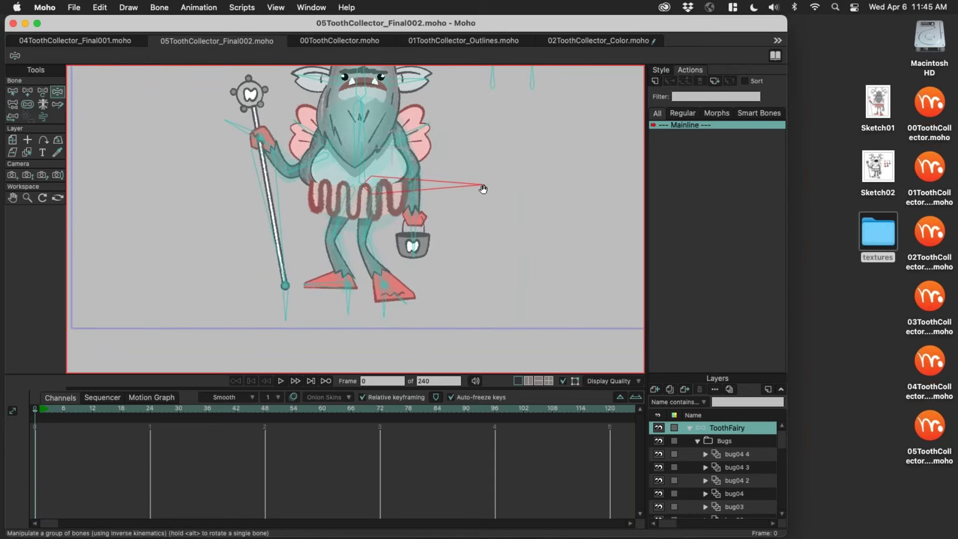
scroll(486, 185, left, 2)
scroll(477, 202, left, 3)
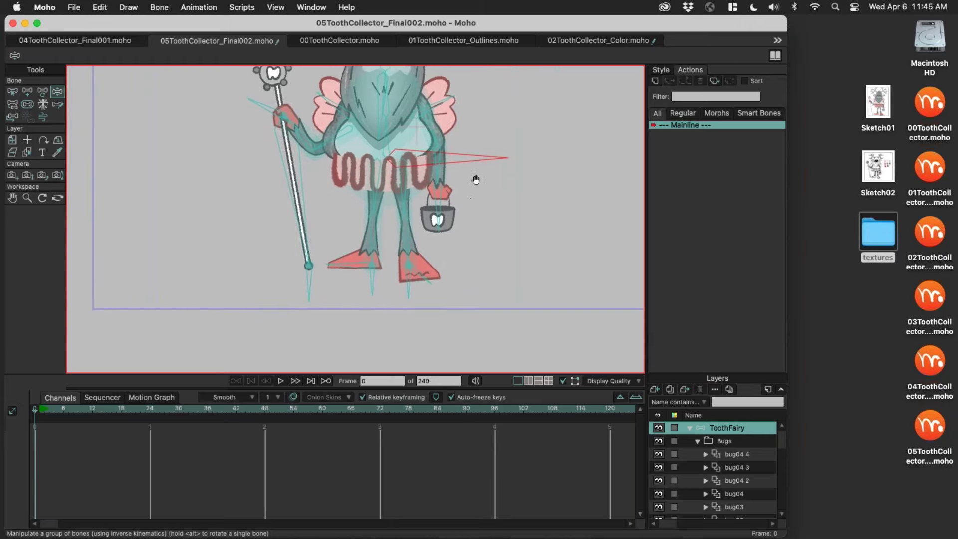
Step: Examine the knees and leg textures up close while lowering the hips with the hip bone
scroll(399, 220, up, 2)
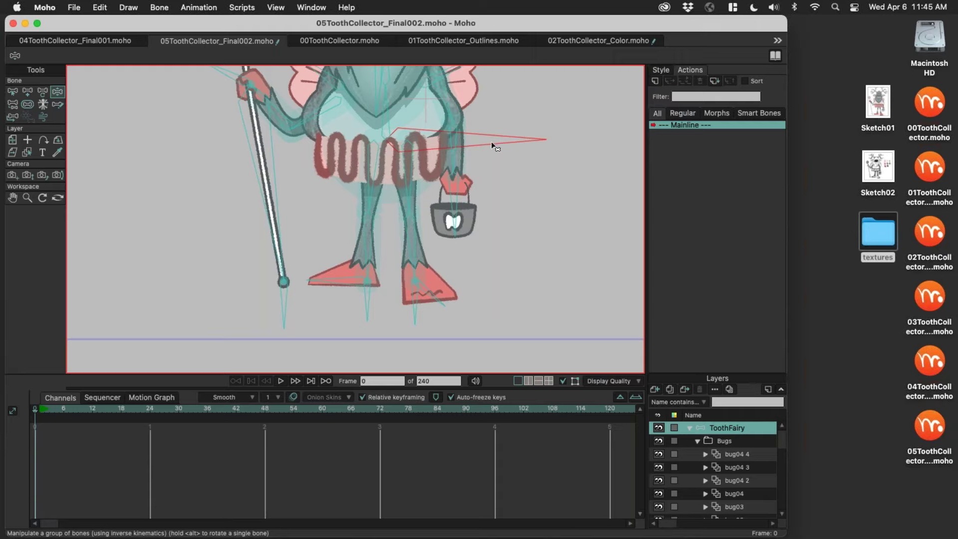
scroll(494, 177, up, 2)
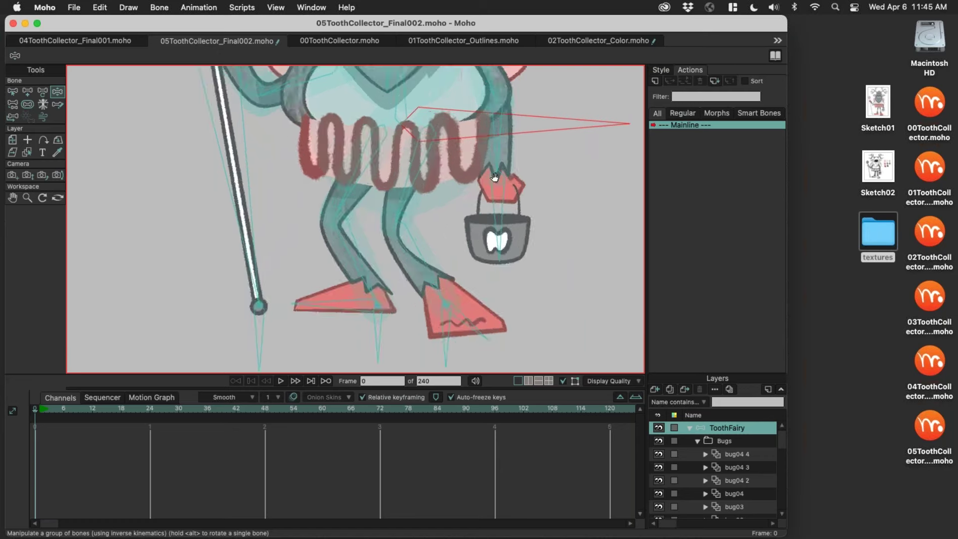
scroll(341, 225, up, 2)
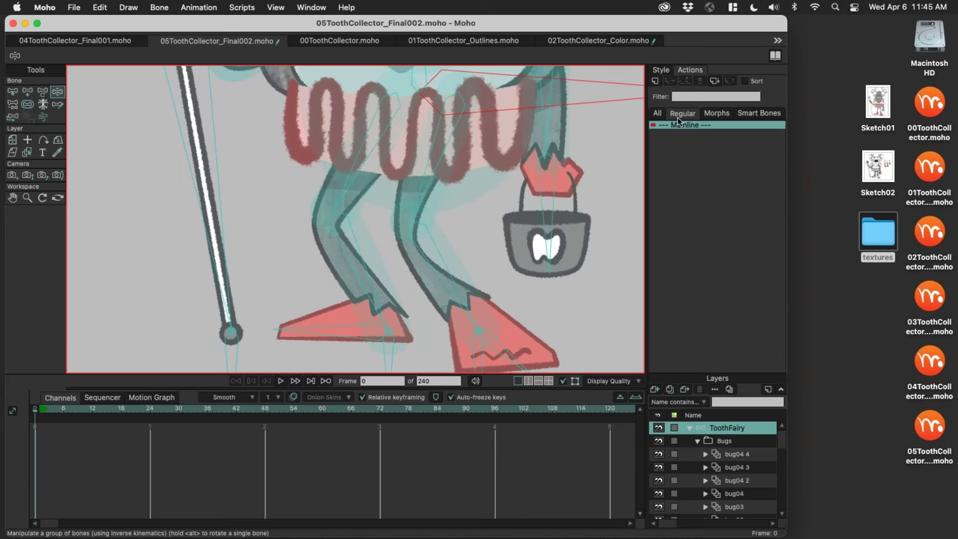
drag(477, 230, 507, 216)
scroll(463, 220, down, 3)
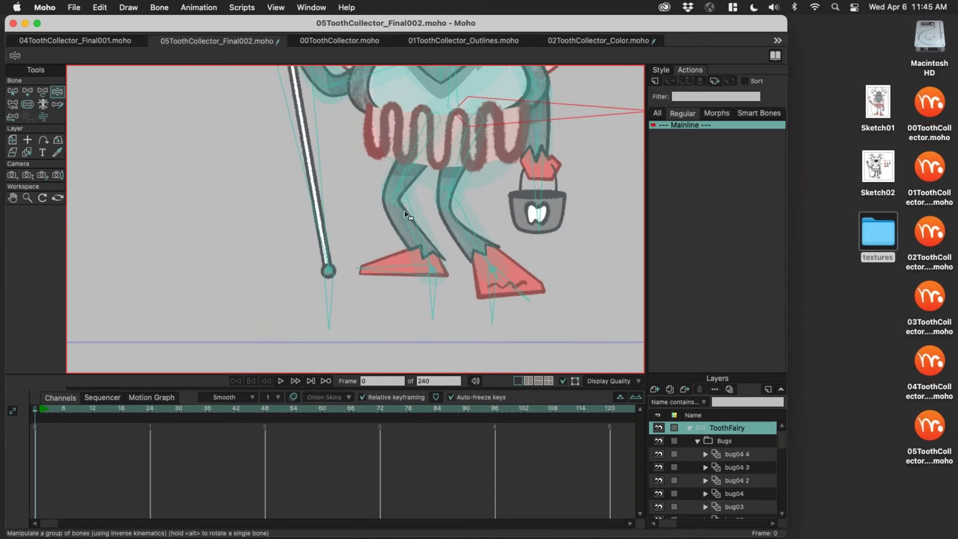
scroll(462, 225, down, 2)
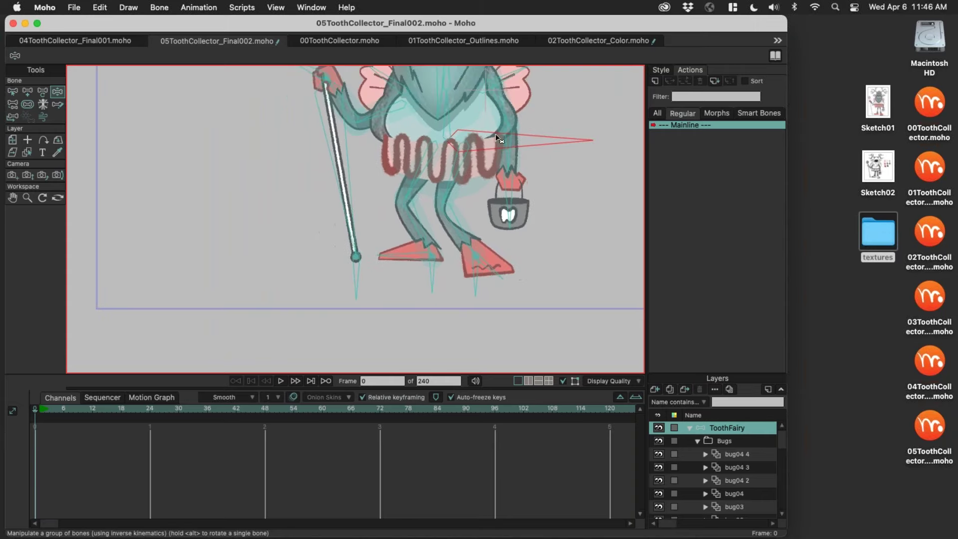
scroll(475, 226, down, 2)
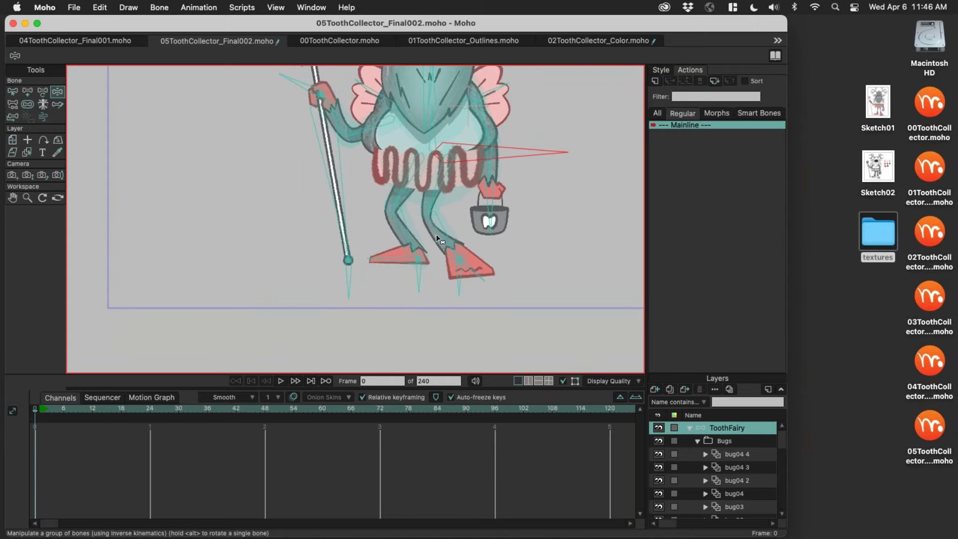
scroll(502, 179, down, 3)
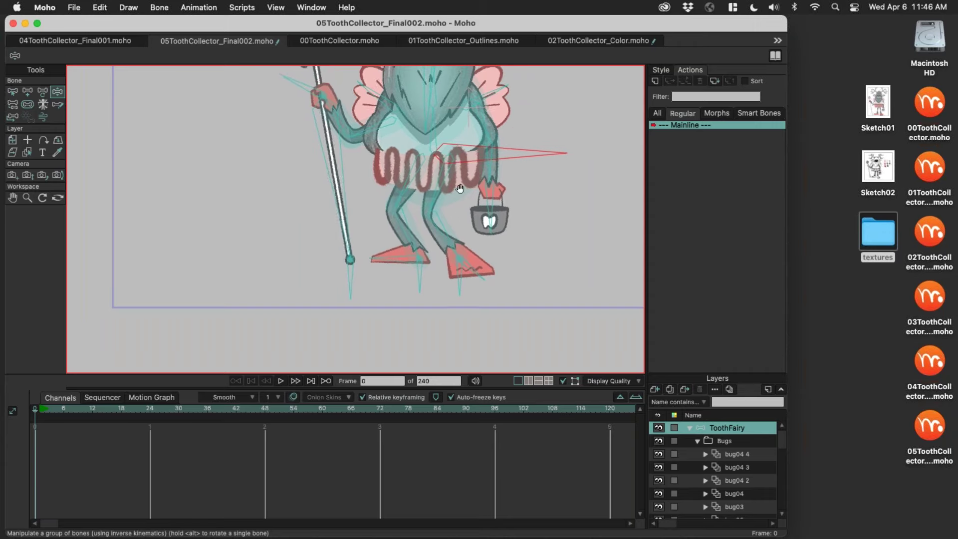
scroll(509, 190, up, 4)
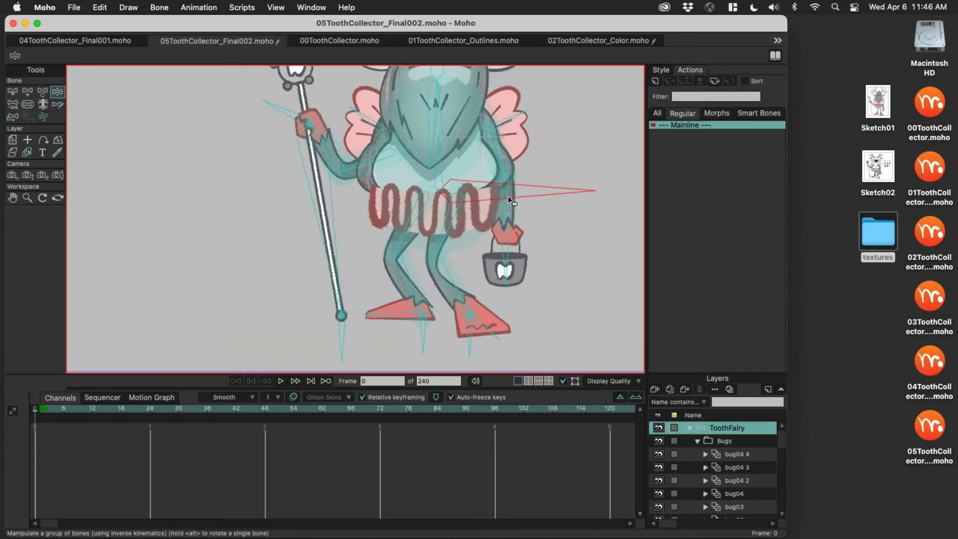
Step: Select the arms-and-legs texture layer from the canvas and review the layers of its rleg group
alt+right_click(510, 197)
alt+super+click(434, 260)
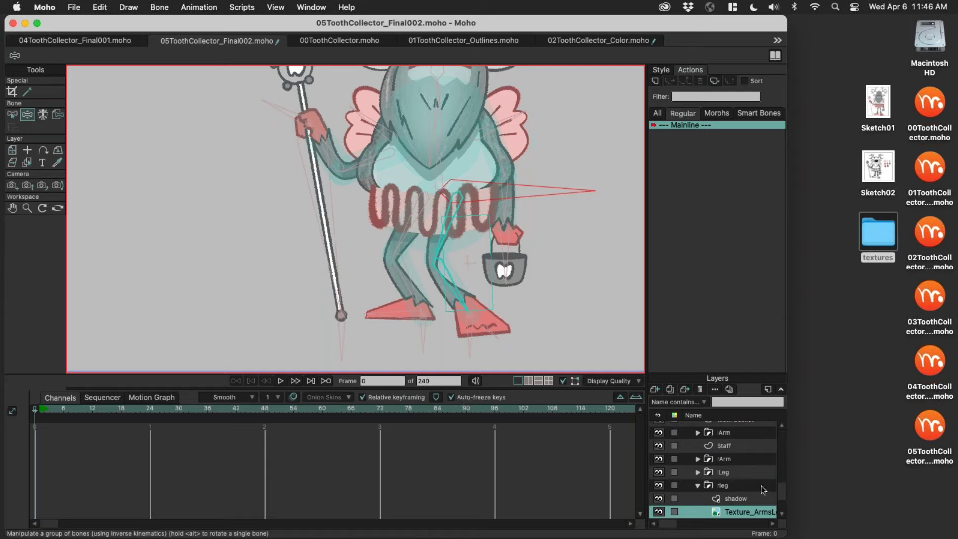
drag(782, 494, 782, 502)
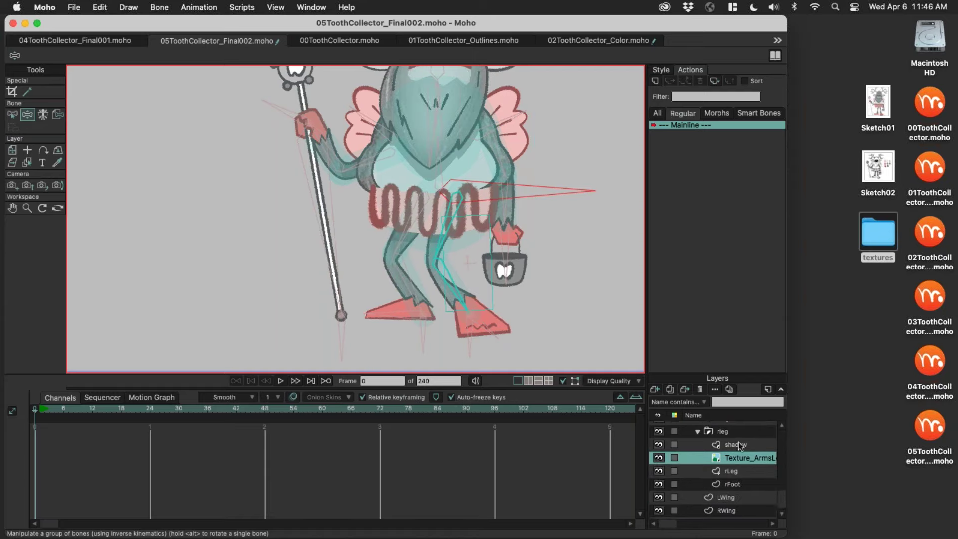
drag(474, 115, 461, 162)
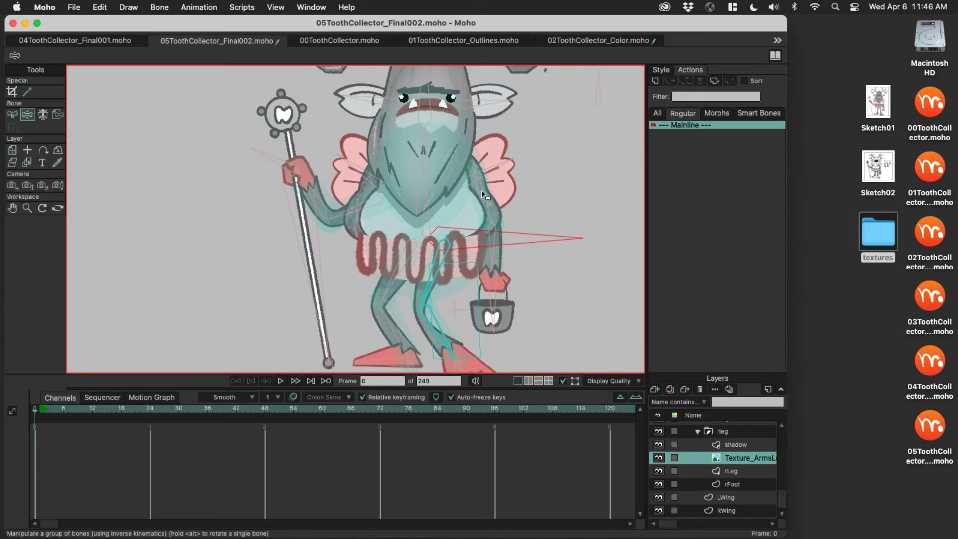
Step: Open the desktop textures folder, preview Texture_ArmsLegs.psd, Texture_Body.psd and Texture_Face.psd, and return to the Moho document
double_click(879, 233)
click(552, 123)
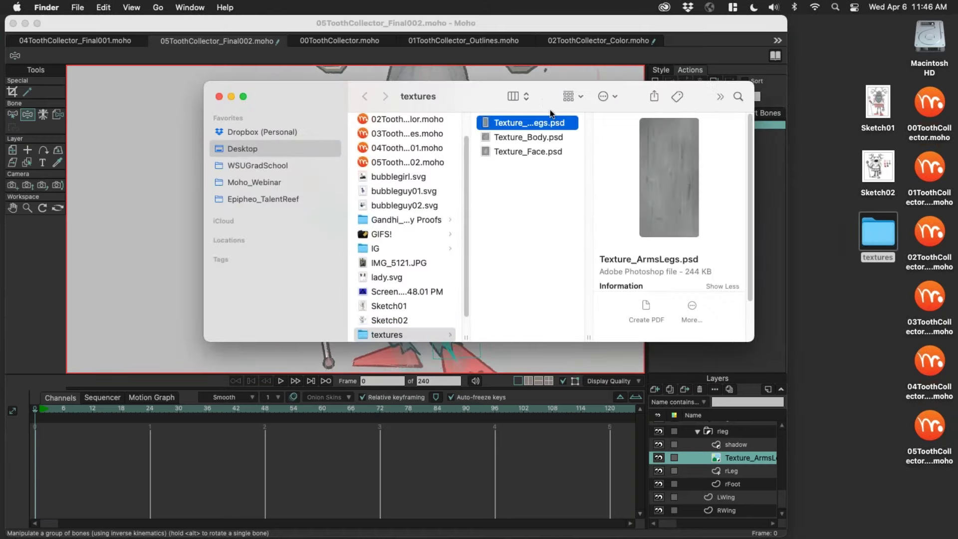
key(space)
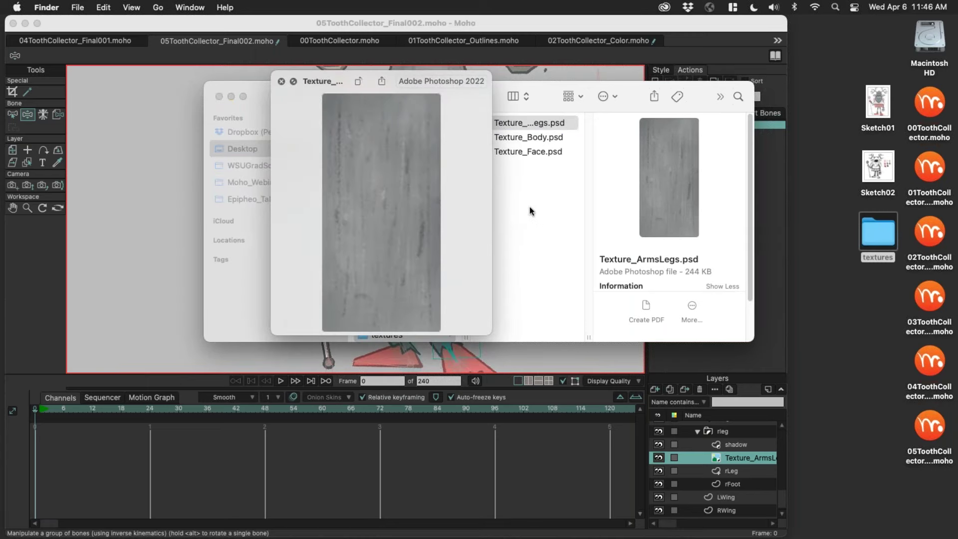
click(556, 140)
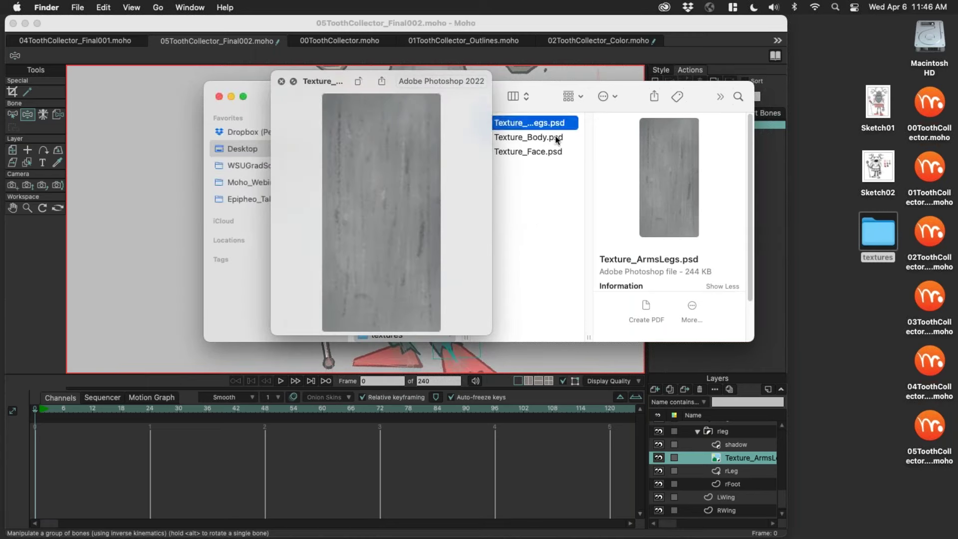
click(547, 140)
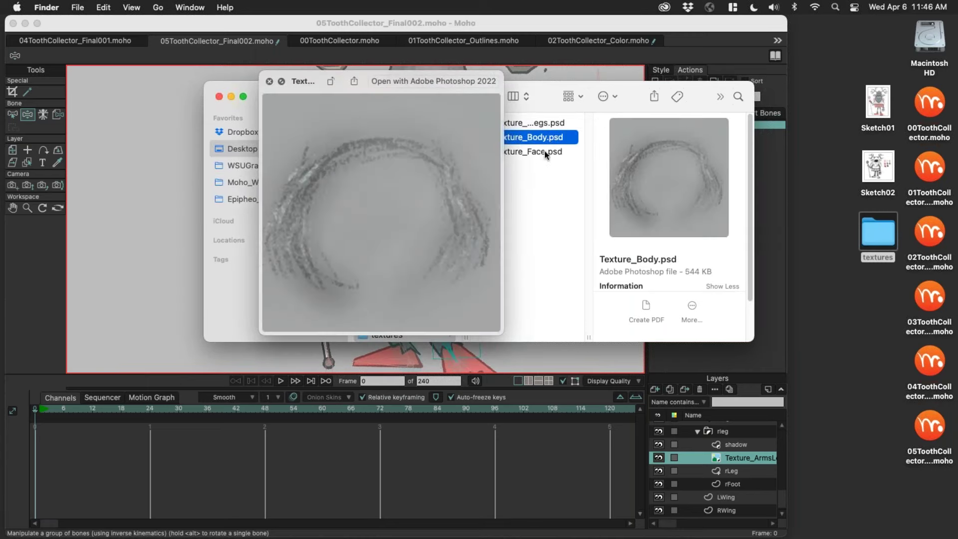
click(550, 151)
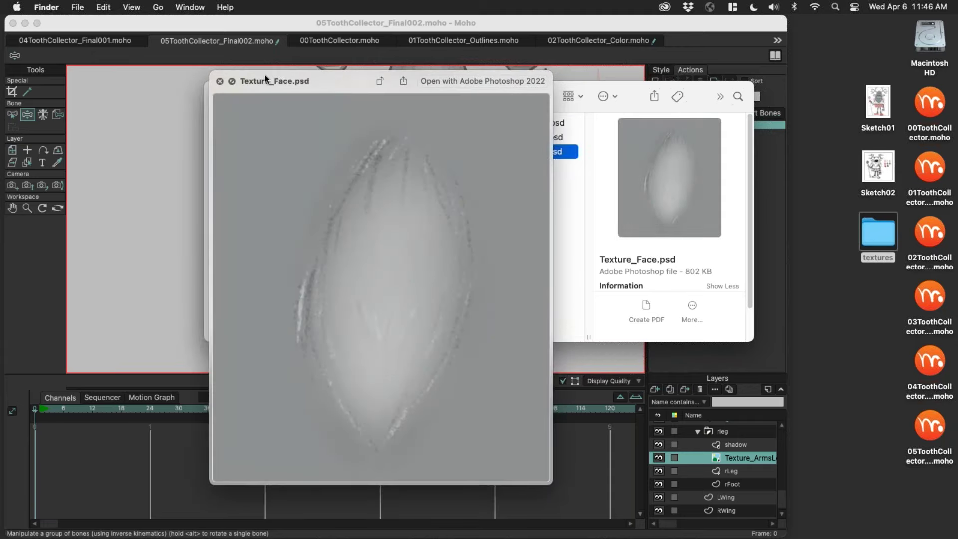
click(219, 82)
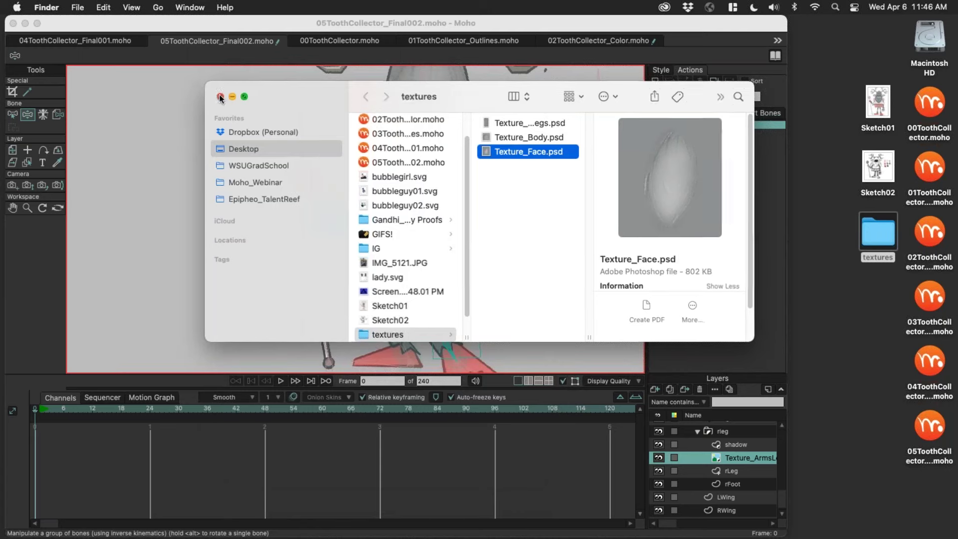
click(556, 23)
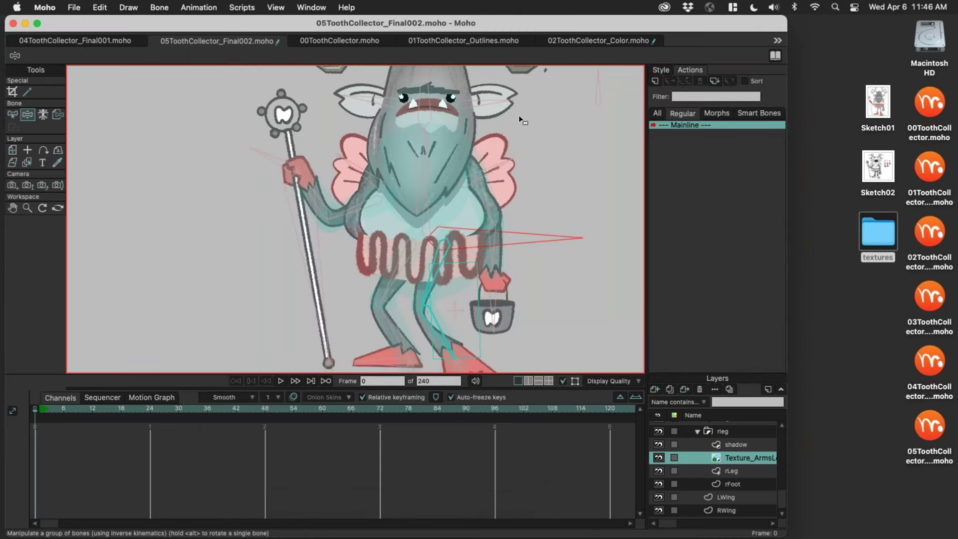
scroll(442, 227, down, 5)
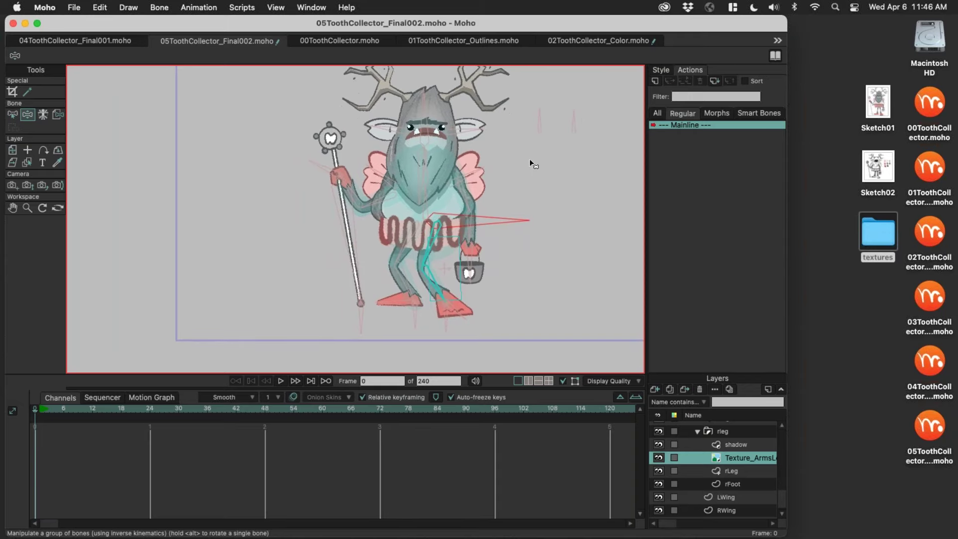
Step: Select the two control bones beside the character's head and show their bone labels
scroll(531, 164, up, 6)
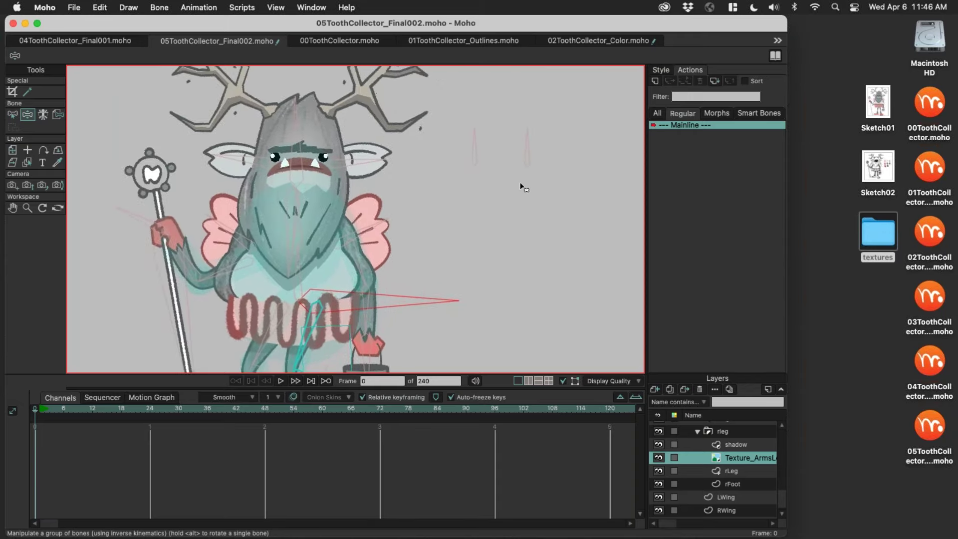
key(z)
click(475, 150)
scroll(496, 239, up, 1)
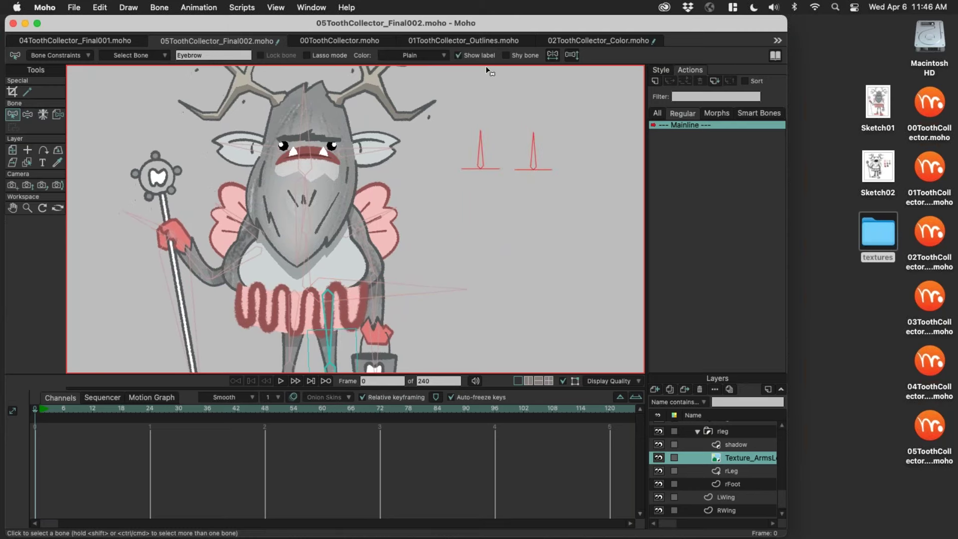
click(484, 55)
key(z)
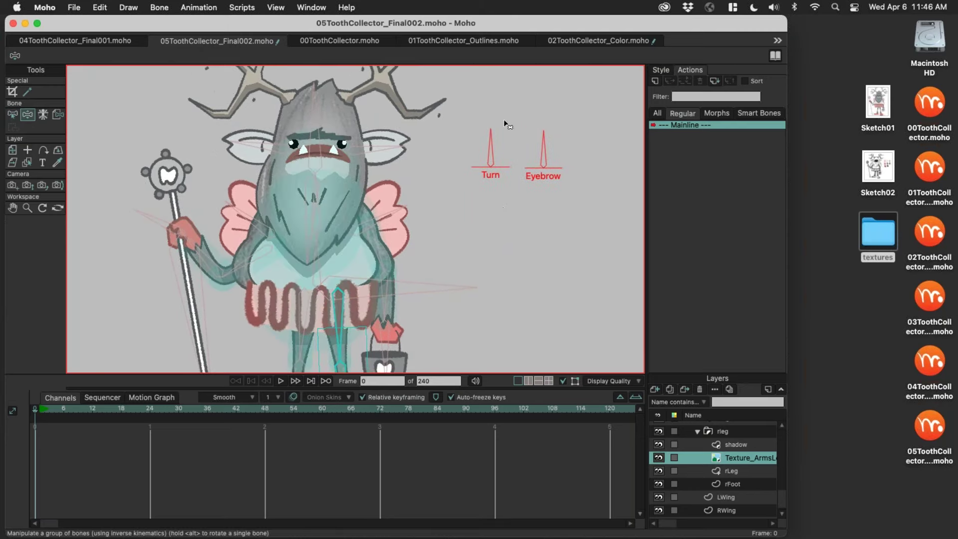
Step: Test the full rig with Manipulate Bones by moving the hip and staff bones and swinging the Turn control
mouse_move(488, 134)
mouse_down()
mouse_move(497, 142)
mouse_move(473, 142)
mouse_move(487, 149)
mouse_move(466, 154)
mouse_move(501, 151)
mouse_move(476, 153)
mouse_move(489, 153)
mouse_up()
scroll(469, 234, down, 3)
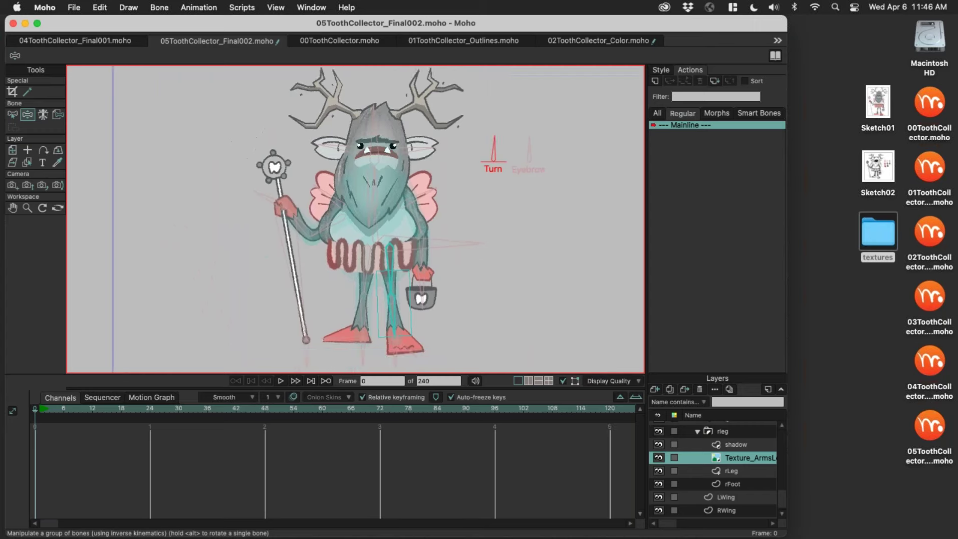
drag(476, 246, 502, 237)
drag(323, 314, 247, 322)
drag(482, 210, 437, 225)
drag(515, 104, 499, 111)
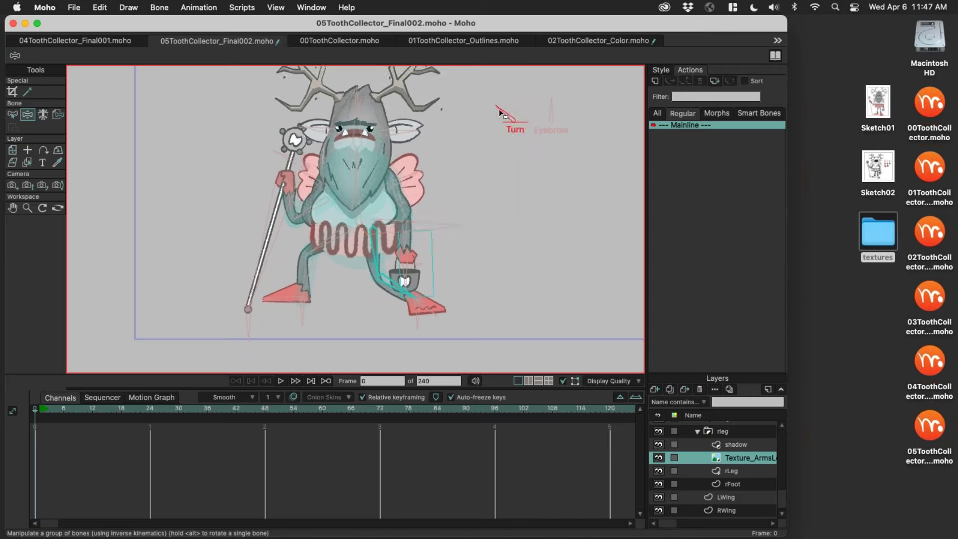
Step: Test the head and upper body by tilting the head and moving the Eyebrow control bone
drag(360, 101, 364, 105)
mouse_move(343, 189)
mouse_down()
mouse_move(366, 198)
mouse_move(355, 198)
mouse_up()
drag(413, 149, 421, 127)
scroll(483, 192, down, 2)
mouse_move(547, 125)
mouse_down()
mouse_move(563, 120)
mouse_move(522, 121)
mouse_move(538, 124)
mouse_up()
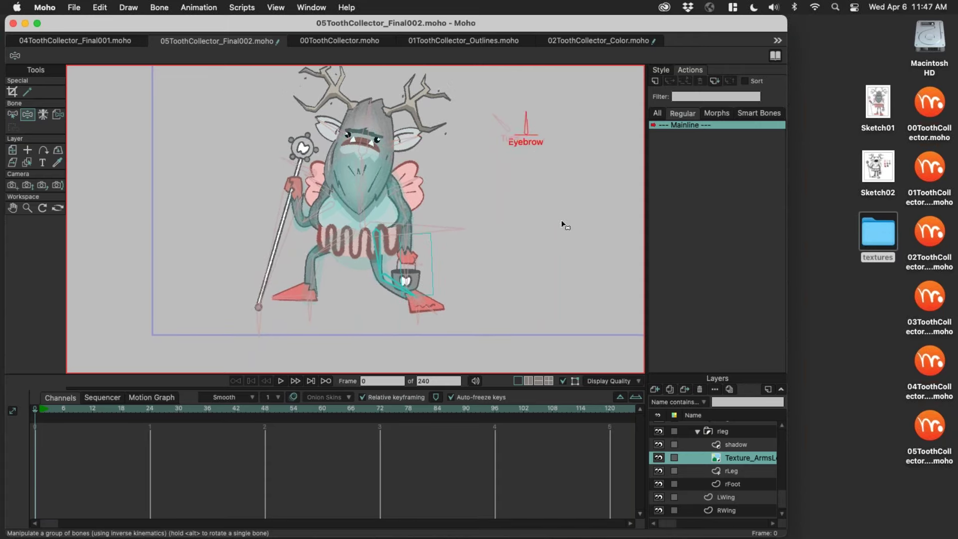
Step: Reset the test pose by switching tools, and pick the Turn control bone with Manipulate Bones
key(m)
click(545, 119)
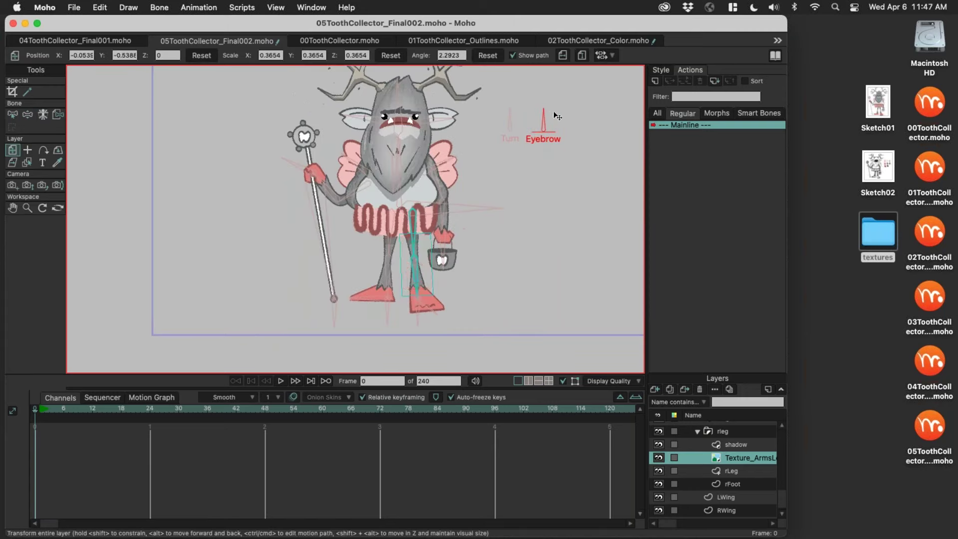
key(z)
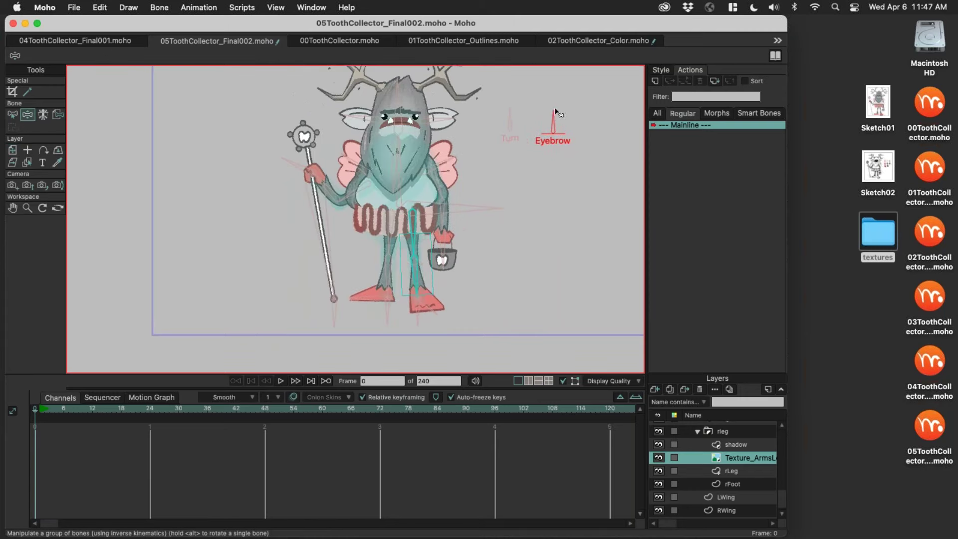
drag(540, 159, 545, 137)
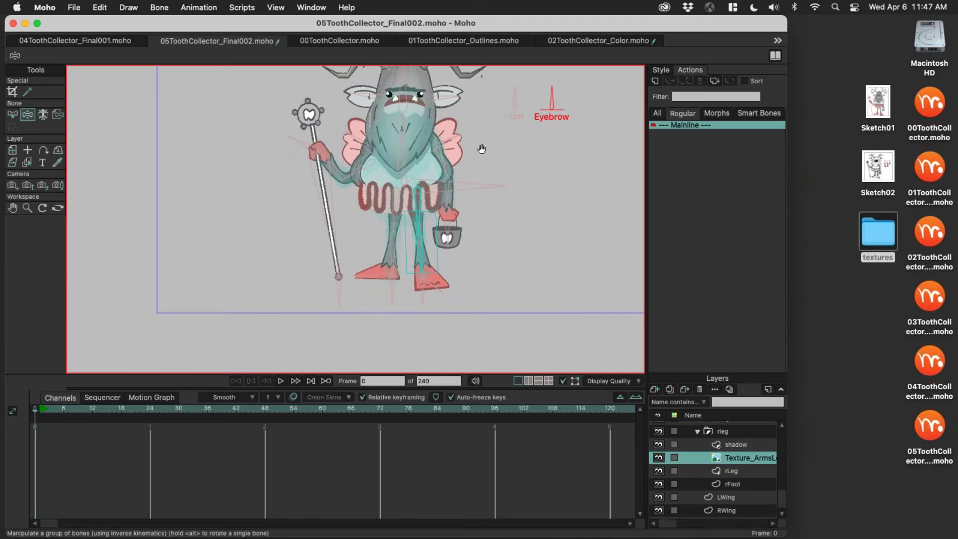
scroll(481, 148, up, 5)
click(451, 172)
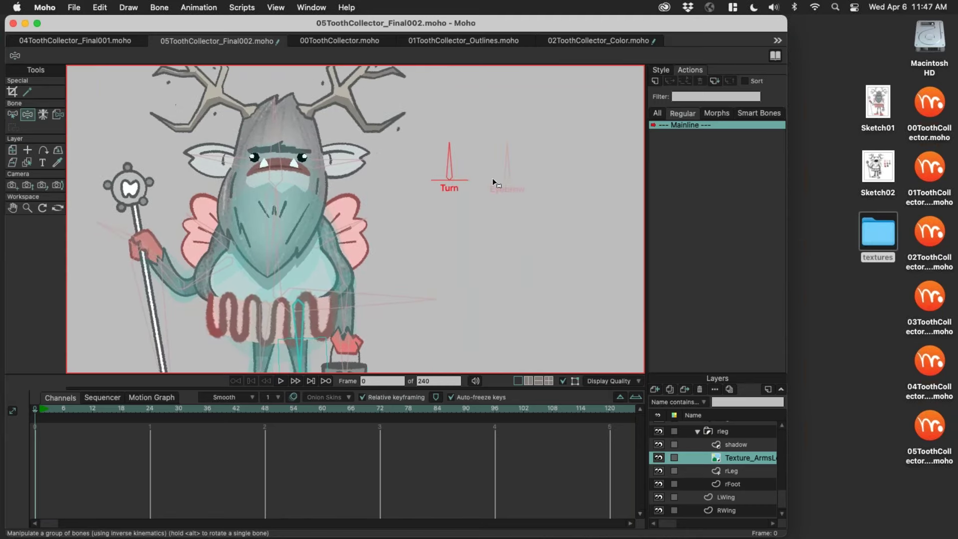
Step: Select the ToothFairy bone layer and swing the Eyebrow control bone to test the brow expression
click(729, 432)
scroll(733, 469, up, 10)
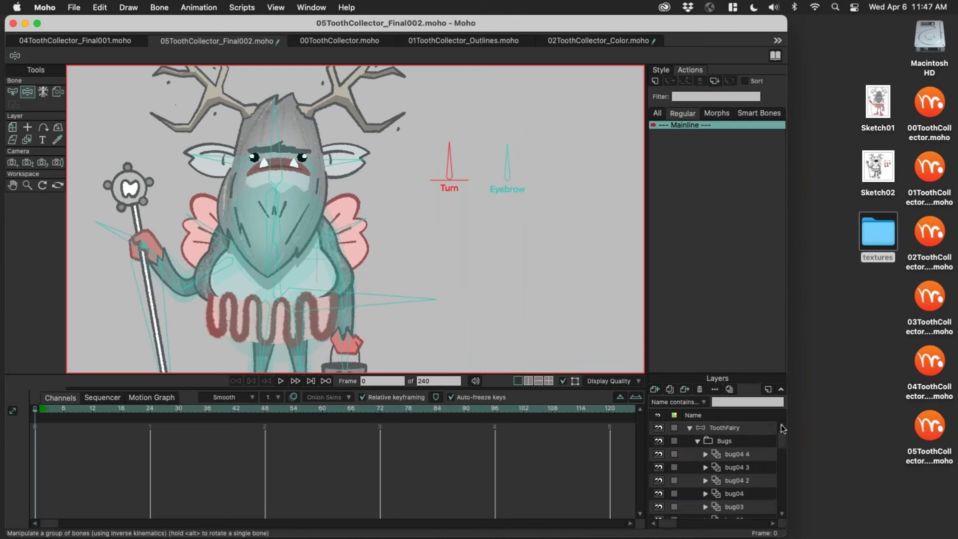
click(751, 429)
drag(421, 215, 411, 240)
drag(497, 182, 550, 187)
mouse_move(409, 224)
mouse_down()
mouse_move(430, 191)
mouse_move(419, 222)
mouse_up()
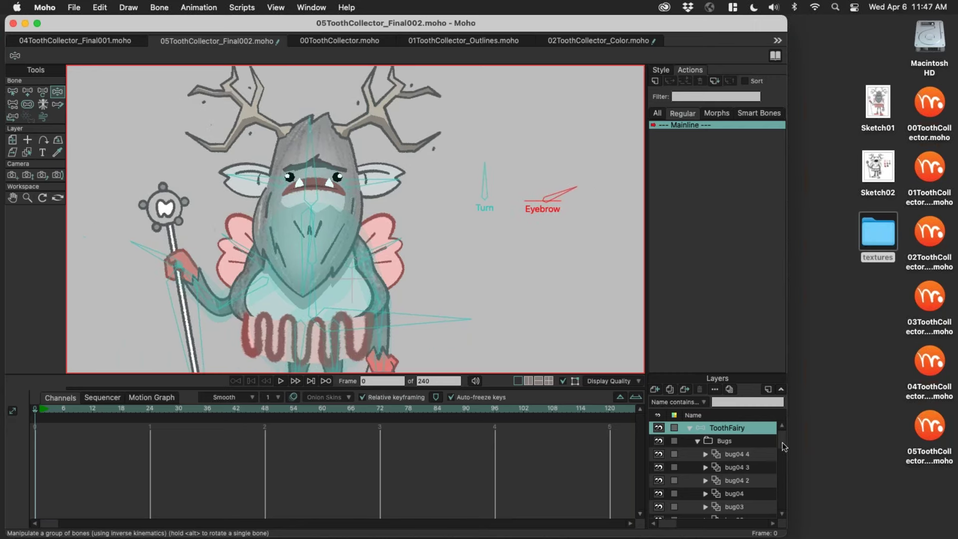
Step: Select the bug04 4 layer in the Bugs group and point out Frame By Frame among the new layer types
scroll(783, 447, down, 1)
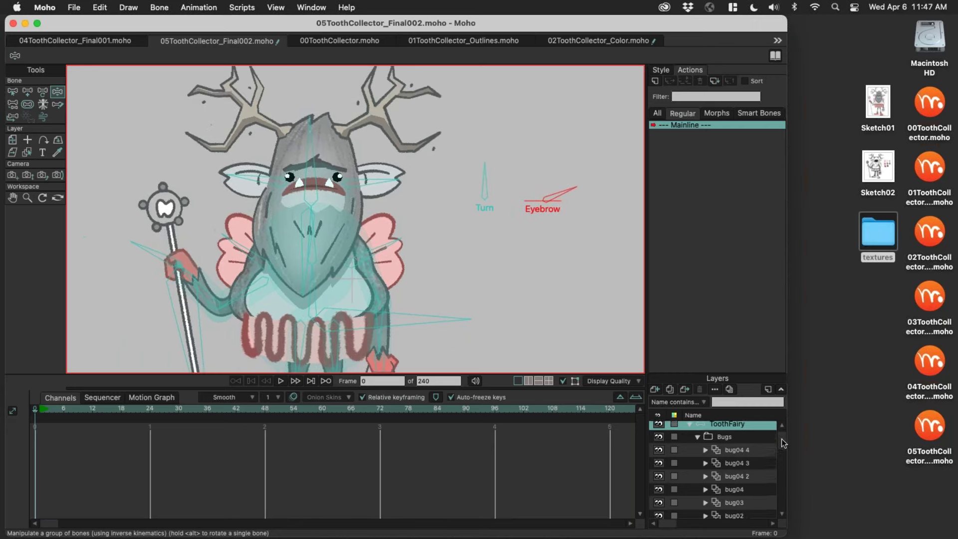
click(739, 441)
click(744, 450)
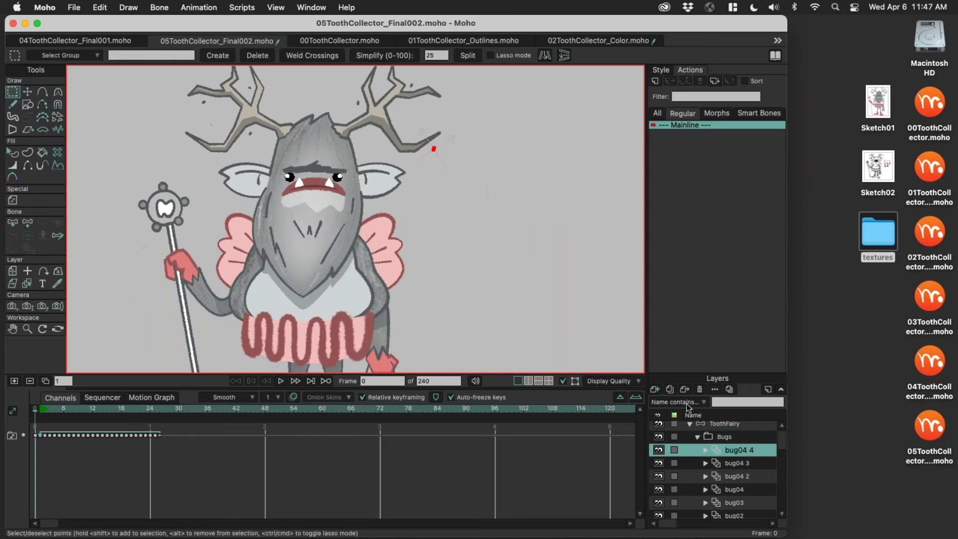
click(661, 391)
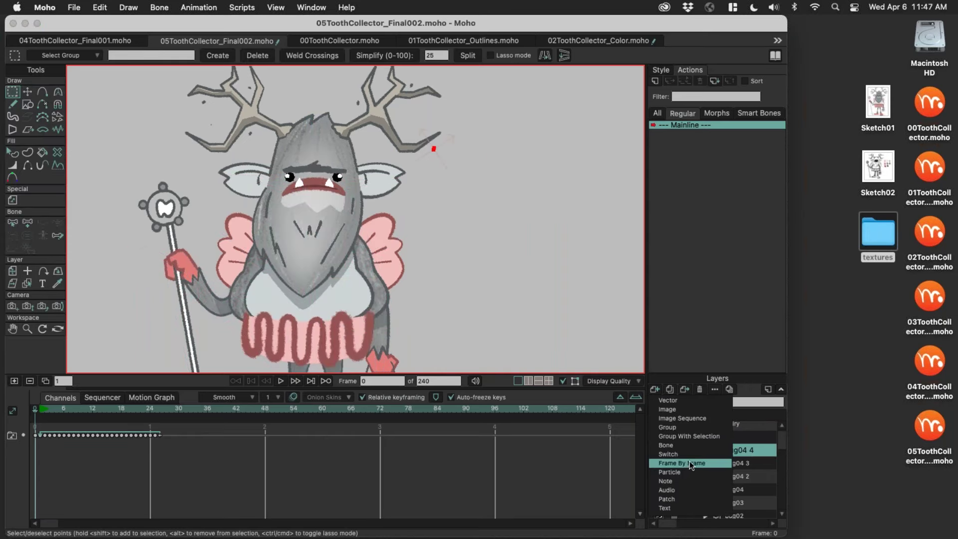
click(774, 439)
Step: Examine the bugs around the antlers, and play their animation from frame 7 with the Bugs group selected
drag(375, 174, 378, 210)
scroll(378, 215, down, 3)
scroll(402, 205, up, 5)
scroll(594, 168, up, 6)
mouse_move(485, 209)
mouse_down()
mouse_move(475, 217)
mouse_move(502, 208)
mouse_up()
scroll(347, 224, down, 8)
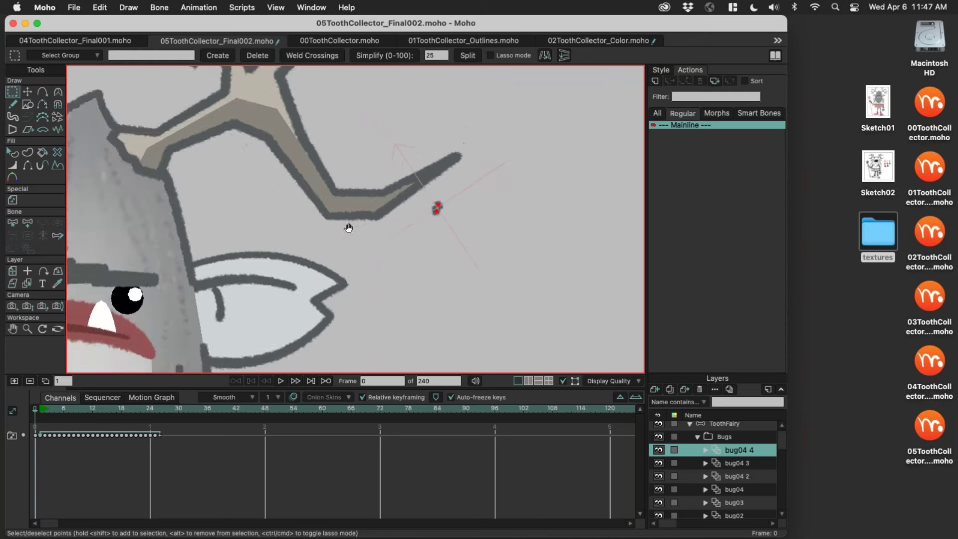
click(70, 409)
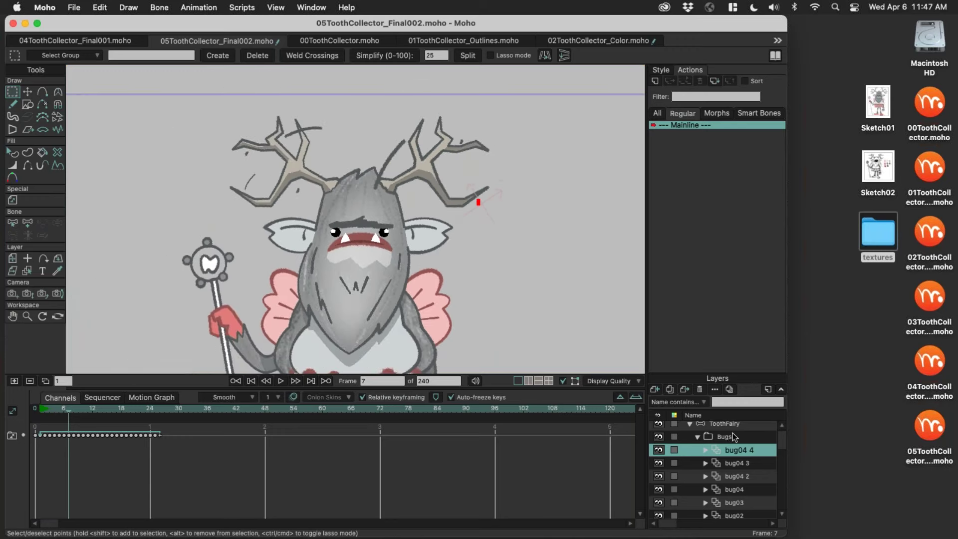
click(734, 437)
scroll(491, 253, down, 3)
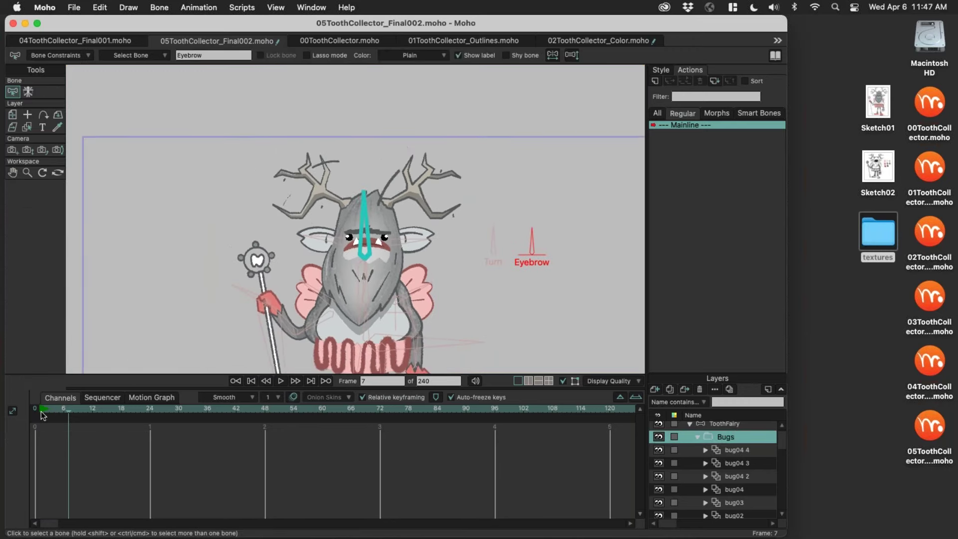
key(space)
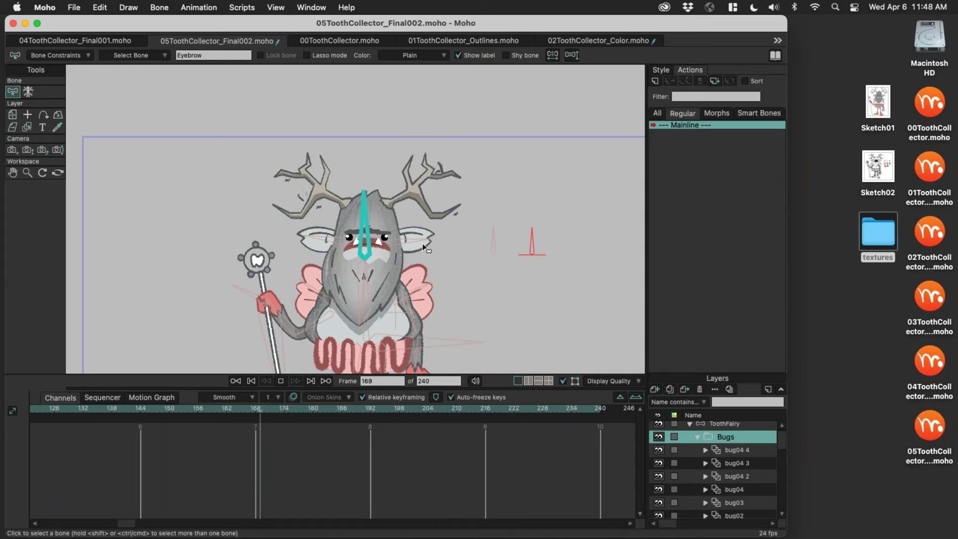
key(space)
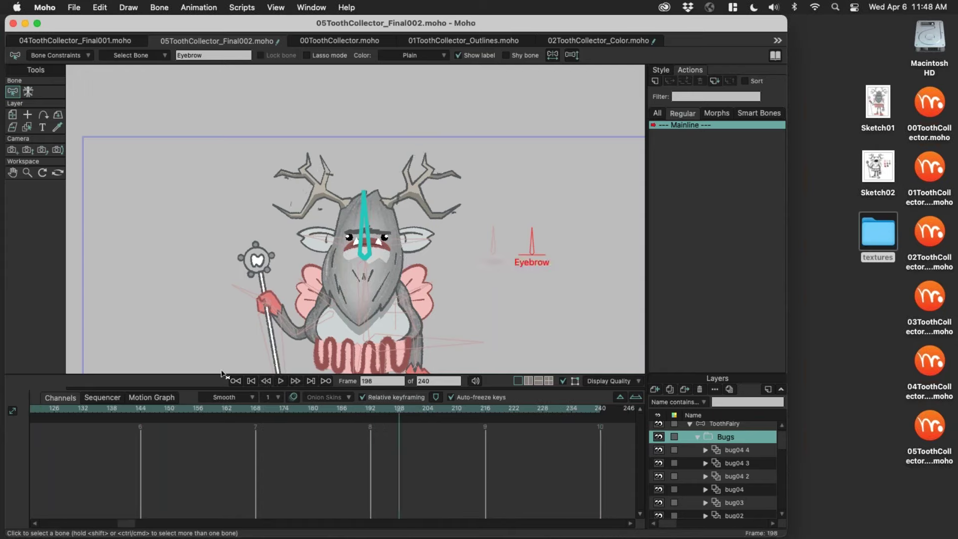
key(super+Tab)
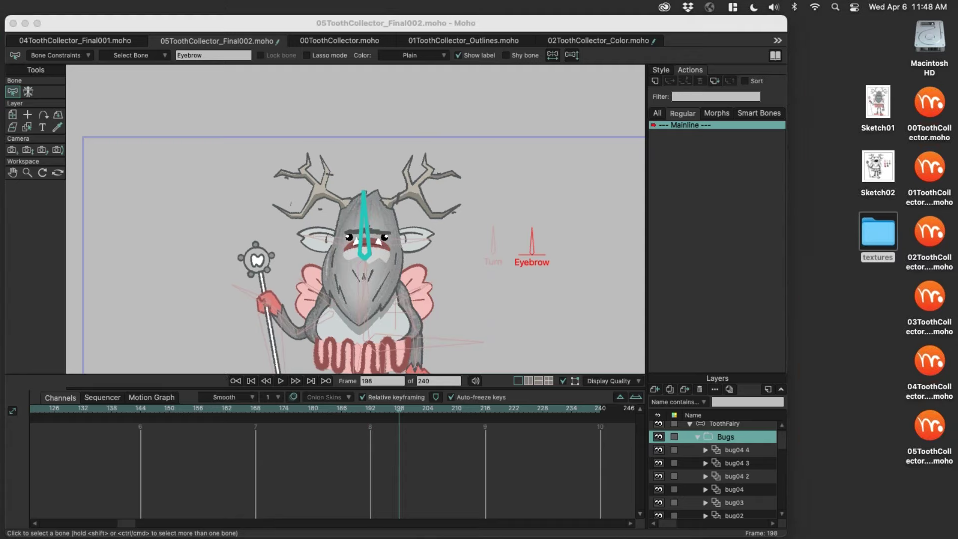
click(418, 238)
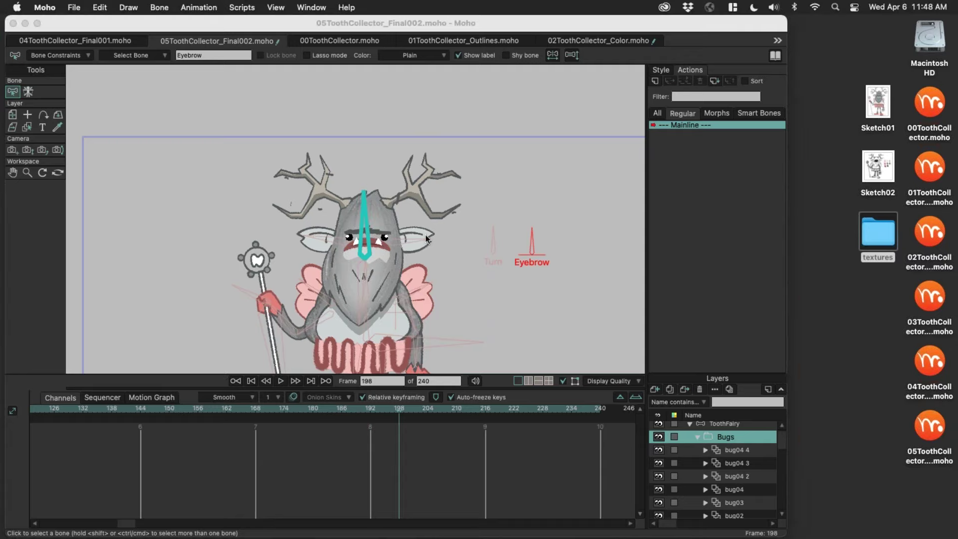
drag(428, 236, 438, 228)
drag(486, 25, 499, 25)
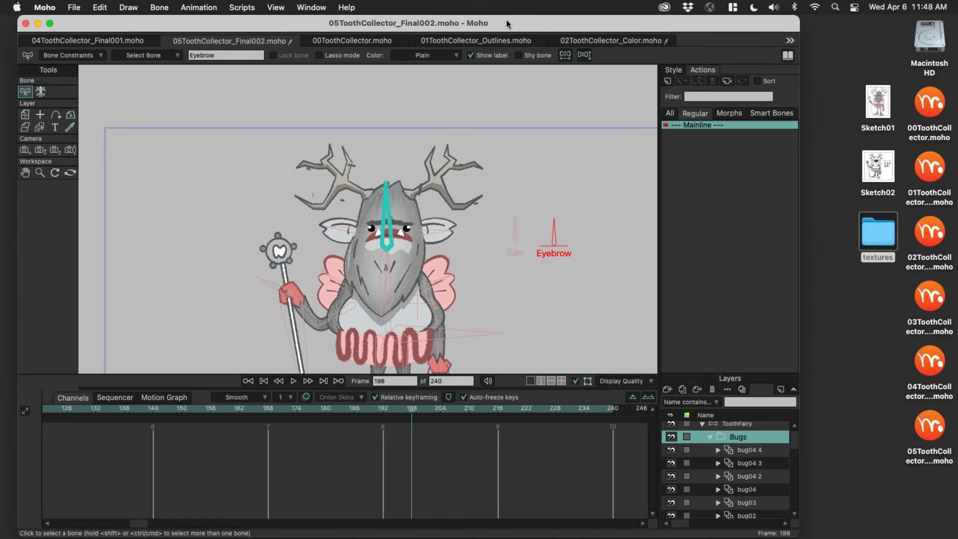
Step: Scrub back through the bug animation with the whole character in view and rewind to frame 0
scroll(503, 238, down, 5)
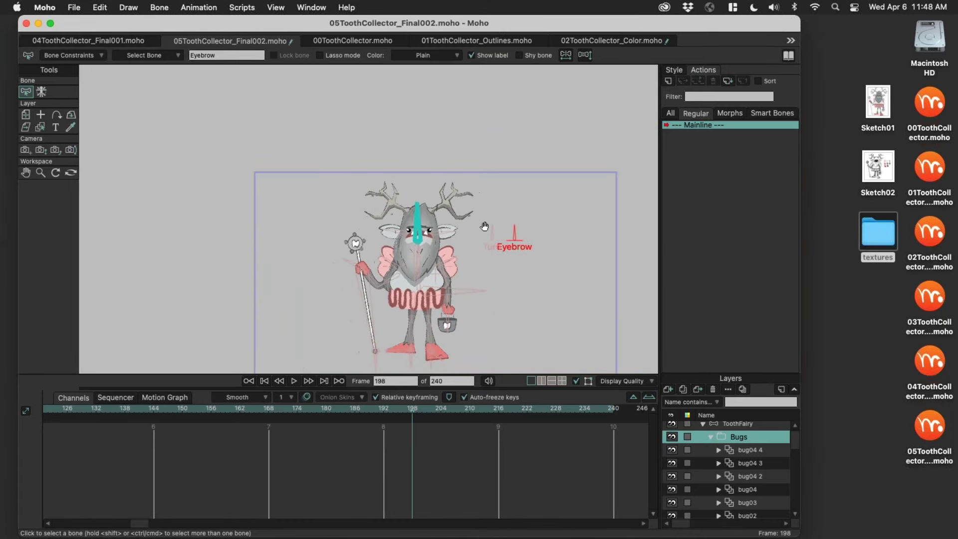
drag(477, 252, 490, 206)
drag(457, 247, 464, 231)
drag(311, 406, 283, 409)
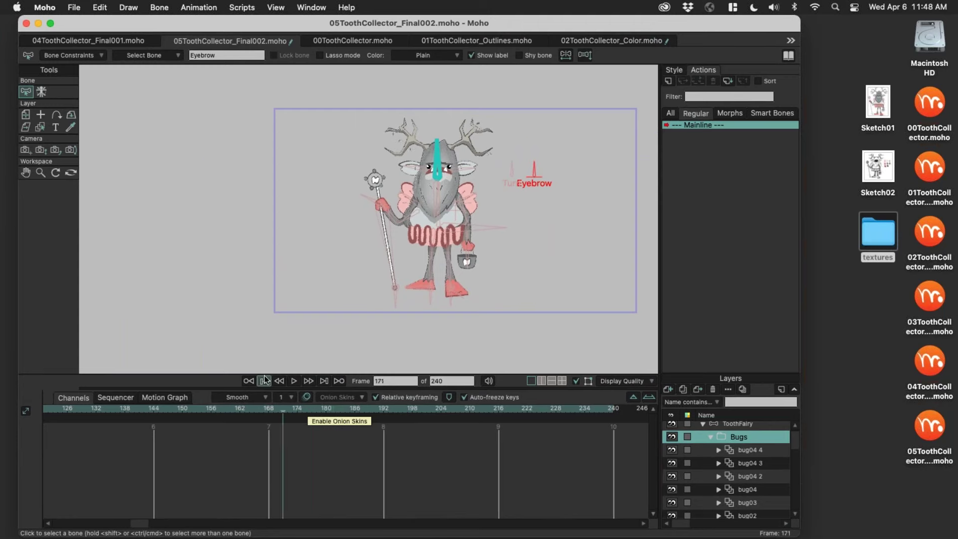
click(264, 380)
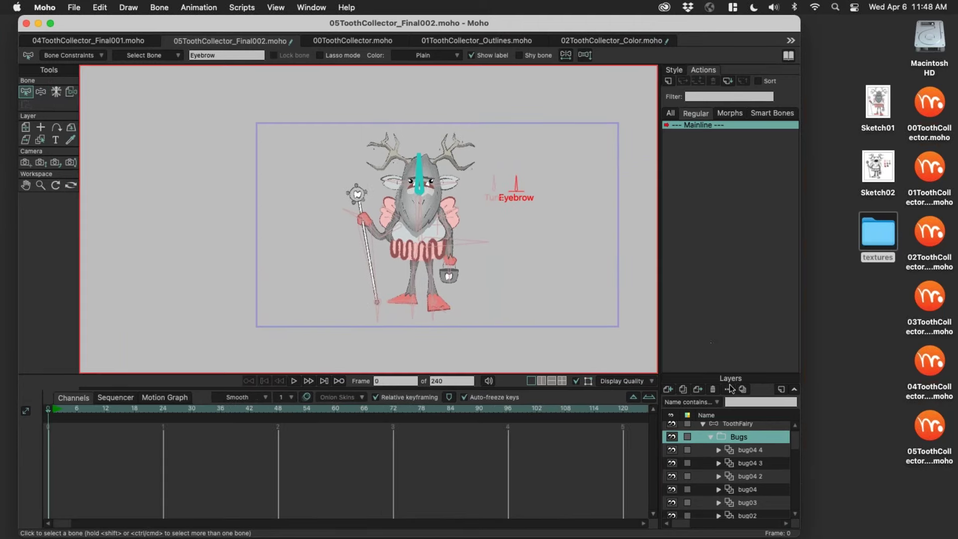
Step: Select the ToothFairy layer again and rotate the Eyebrow control bone with Manipulate Bones to change the brow
click(740, 424)
key(z)
drag(521, 179, 425, 240)
scroll(456, 191, up, 4)
scroll(426, 241, up, 2)
mouse_move(562, 181)
mouse_down()
mouse_move(564, 188)
mouse_move(547, 172)
mouse_up()
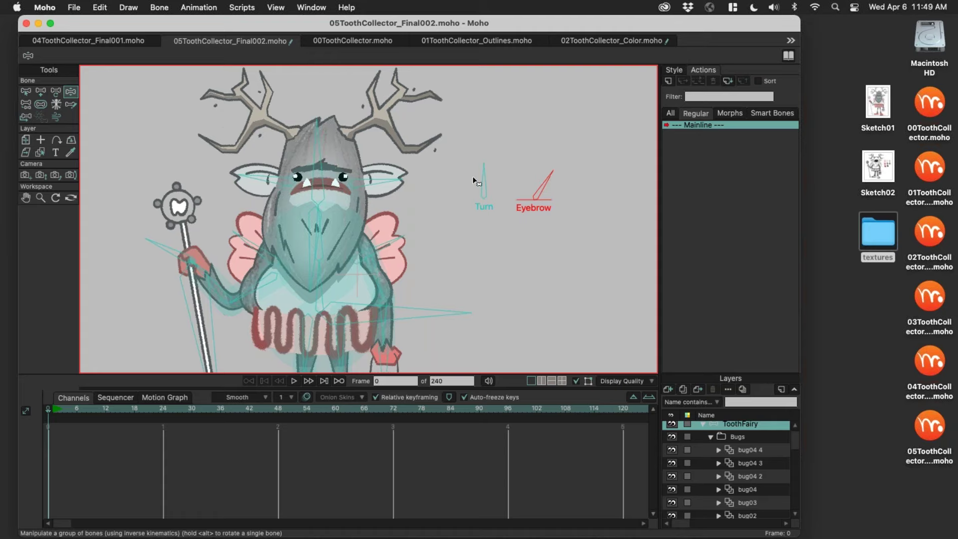
scroll(443, 227, down, 5)
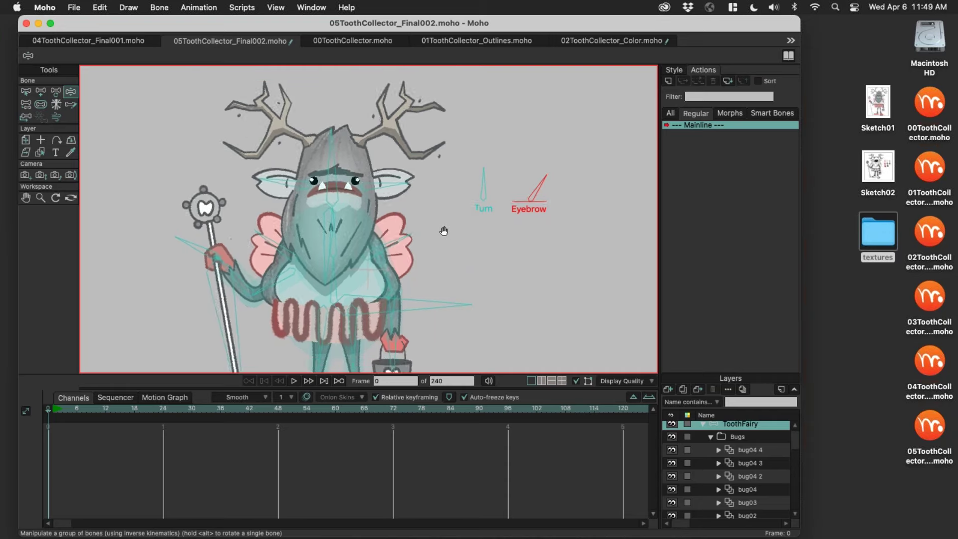
drag(443, 218, 420, 213)
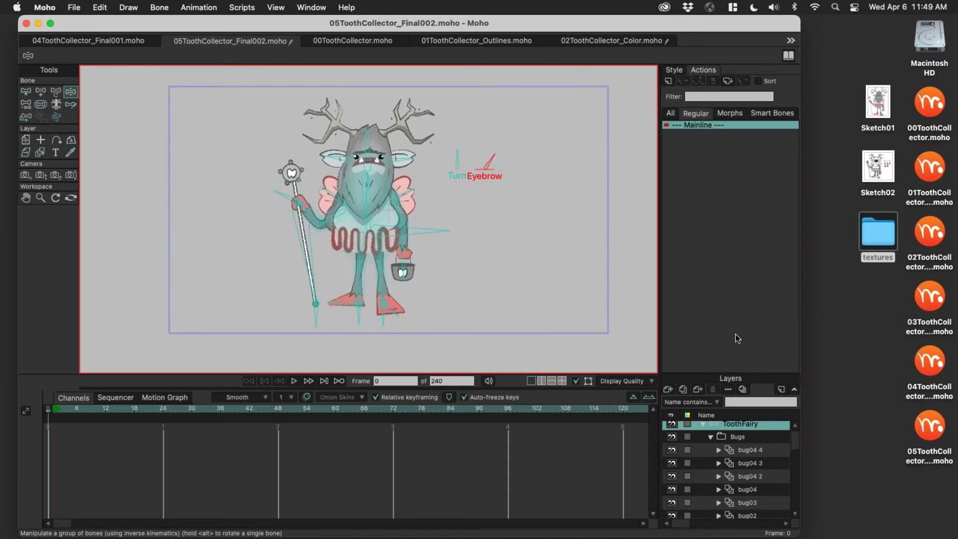
scroll(449, 227, up, 3)
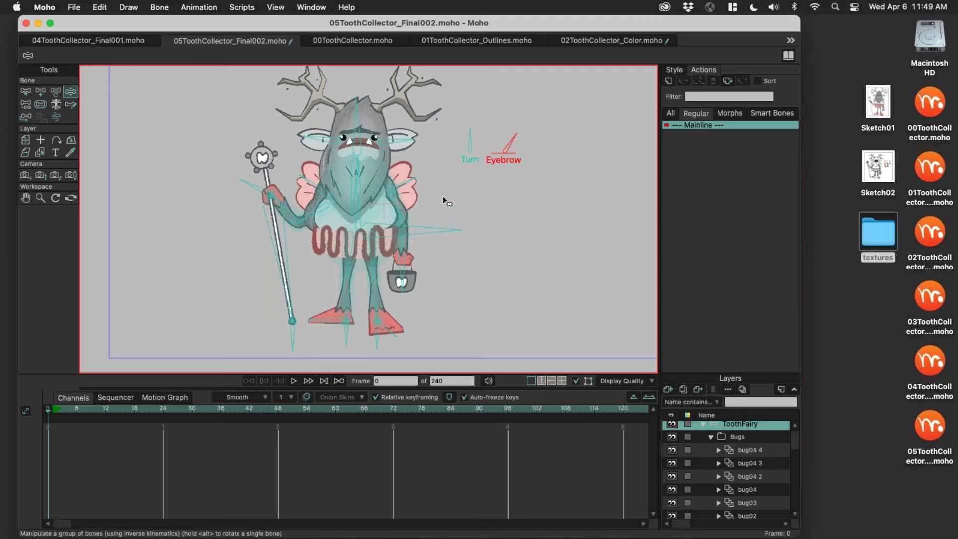
drag(449, 179, 447, 182)
scroll(430, 202, down, 2)
drag(395, 206, 390, 220)
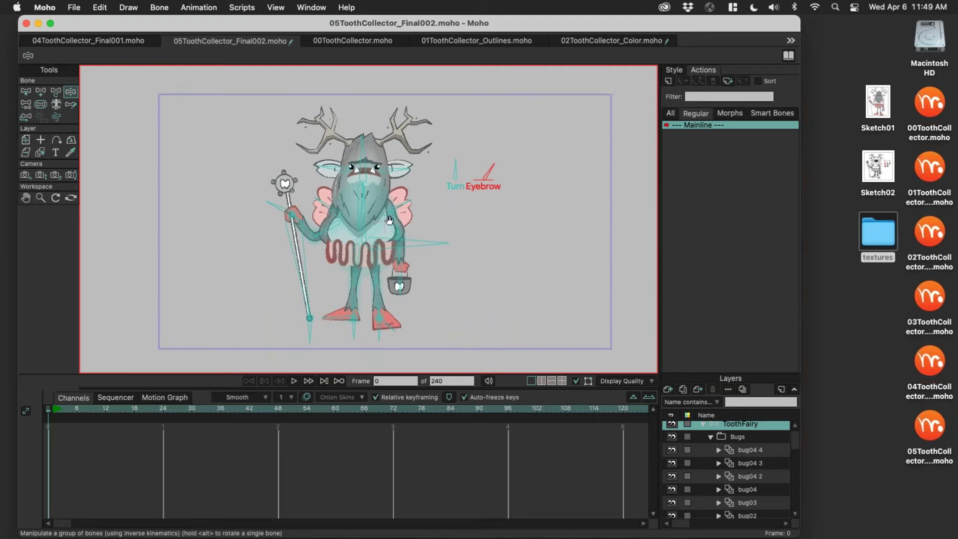
scroll(390, 220, up, 3)
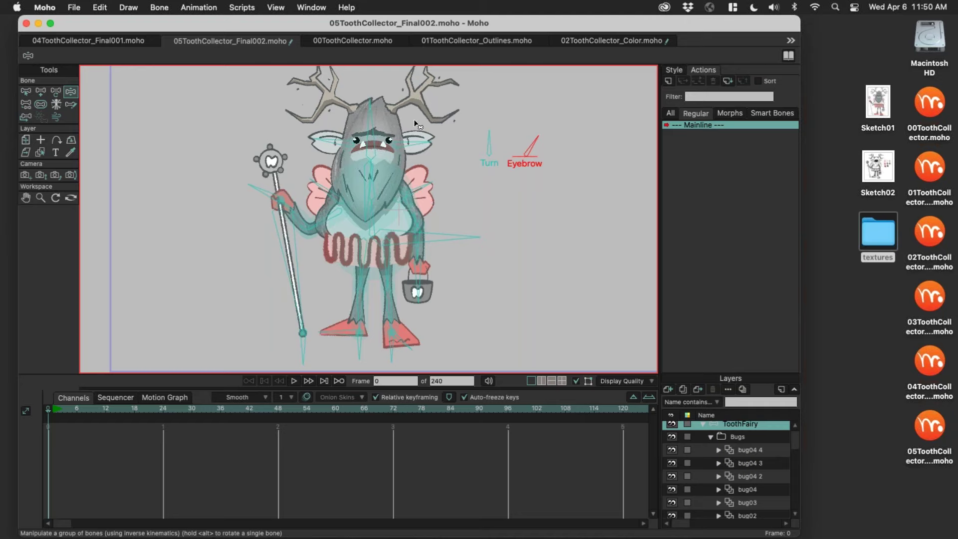
scroll(388, 198, down, 2)
Step: Save the document and pose the character at frame 1 by lowering the hips with the hip bone
key(super+s)
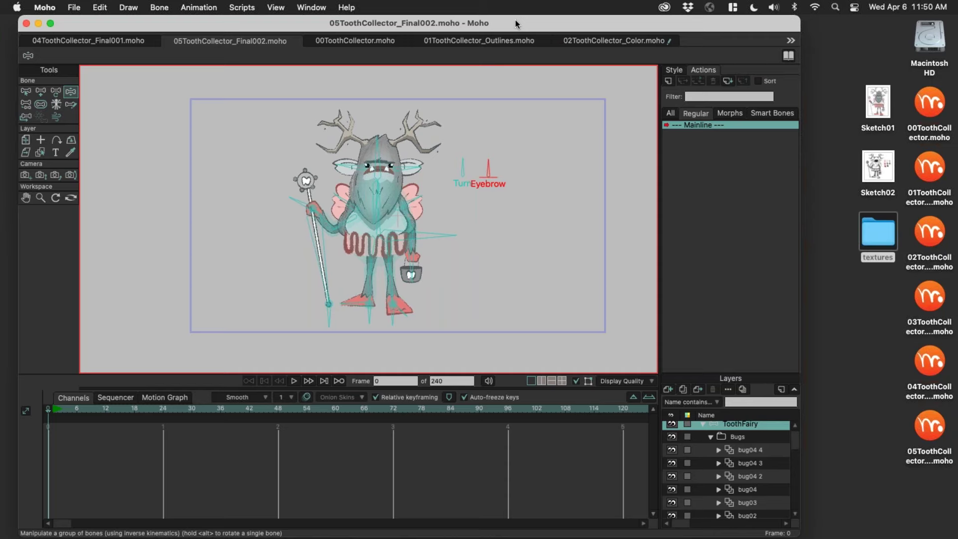
key(Right)
drag(445, 237, 485, 215)
scroll(485, 216, down, 1)
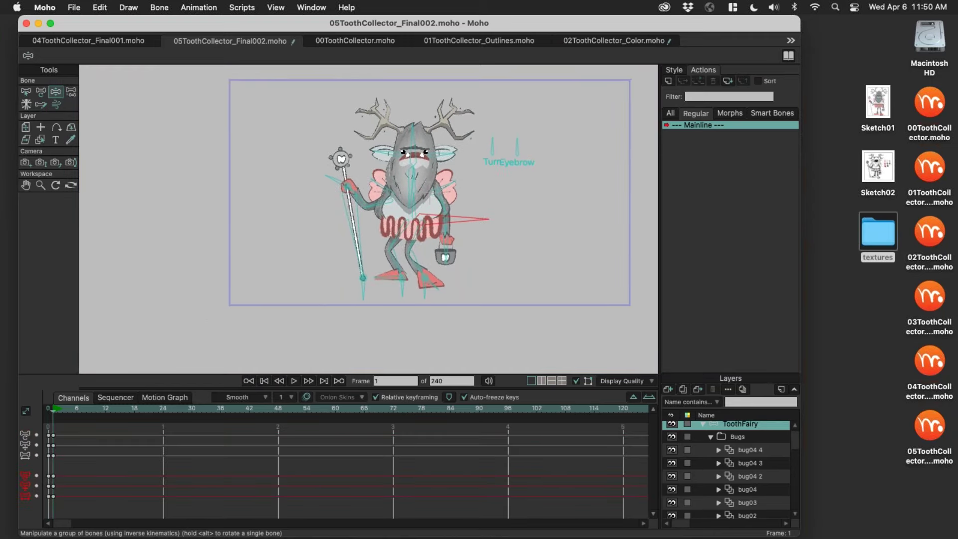
Step: Pose the character at frame 7 by shifting the hip bone and tilting the body sideways, and play back the animation
key(super+Right)
key(super+Right)
key(super+Right)
key(super+Right)
key(super+Right)
key(super+Right)
scroll(475, 203, up, 4)
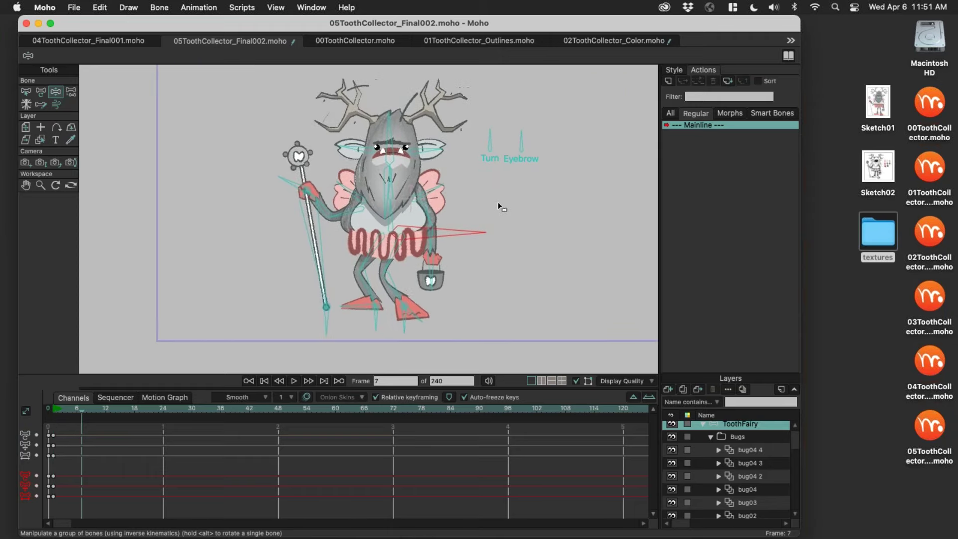
drag(478, 235, 468, 238)
drag(426, 211, 437, 204)
drag(401, 253, 394, 255)
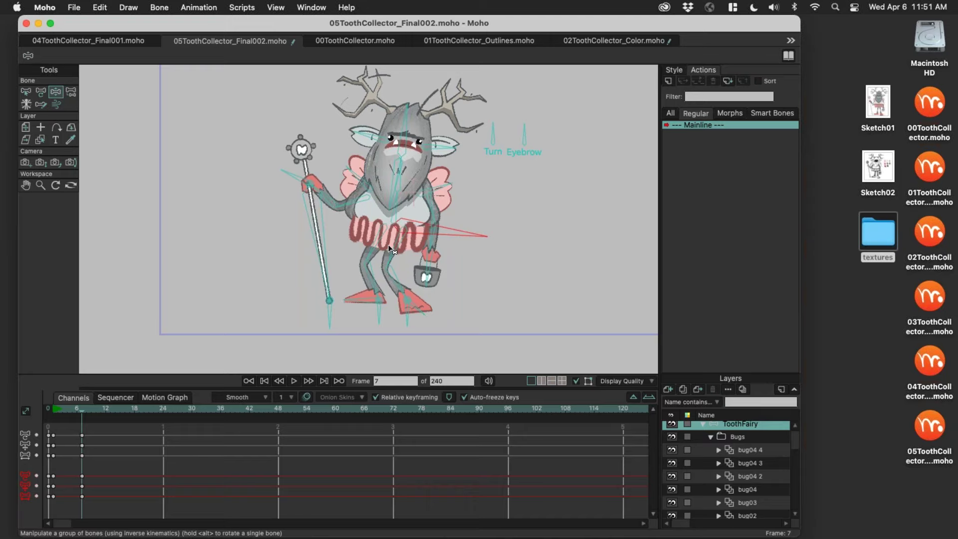
key(space)
key(space)
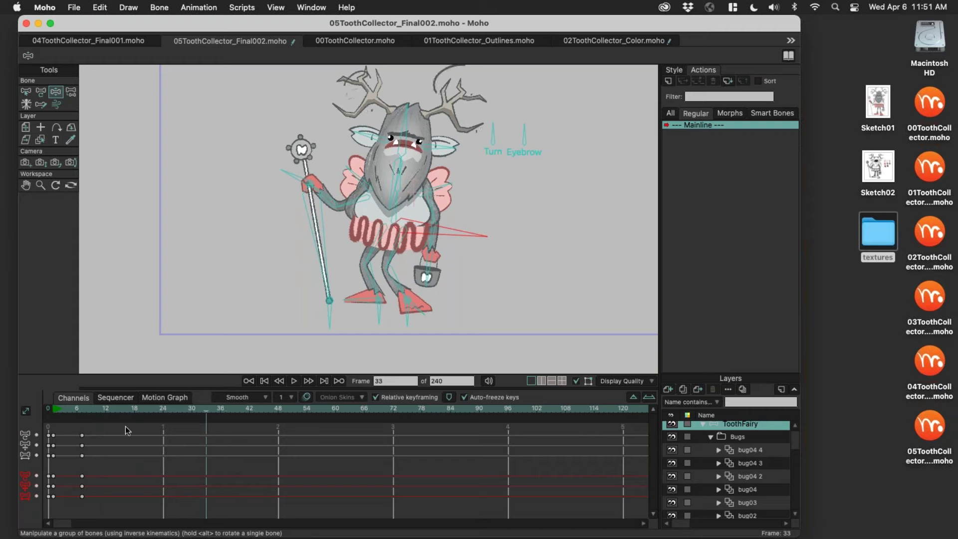
Step: Pose the character at frame 3 by lowering the hips, rotating the Eyebrow bone, and moving the staff's base bone up toward the staff hand's side
click(62, 408)
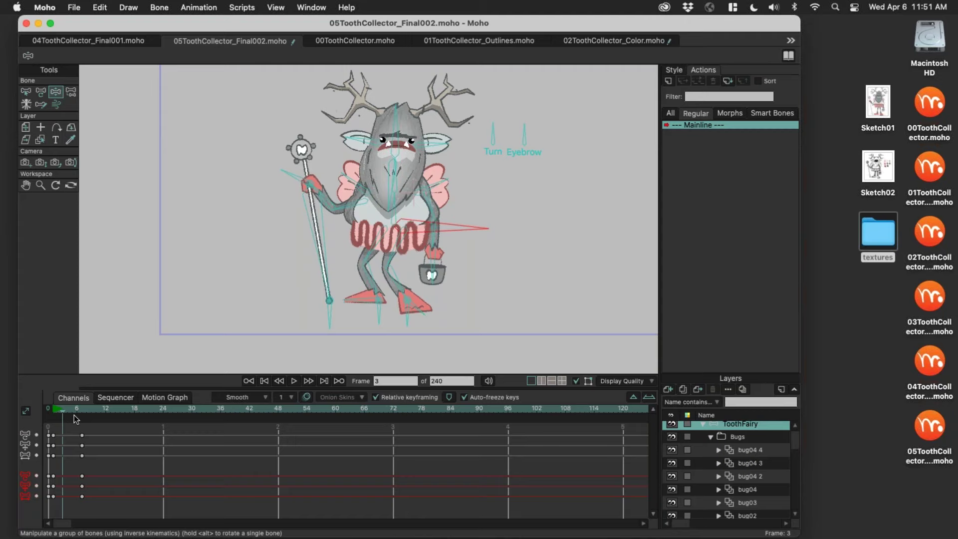
drag(476, 233, 477, 237)
drag(525, 128, 535, 131)
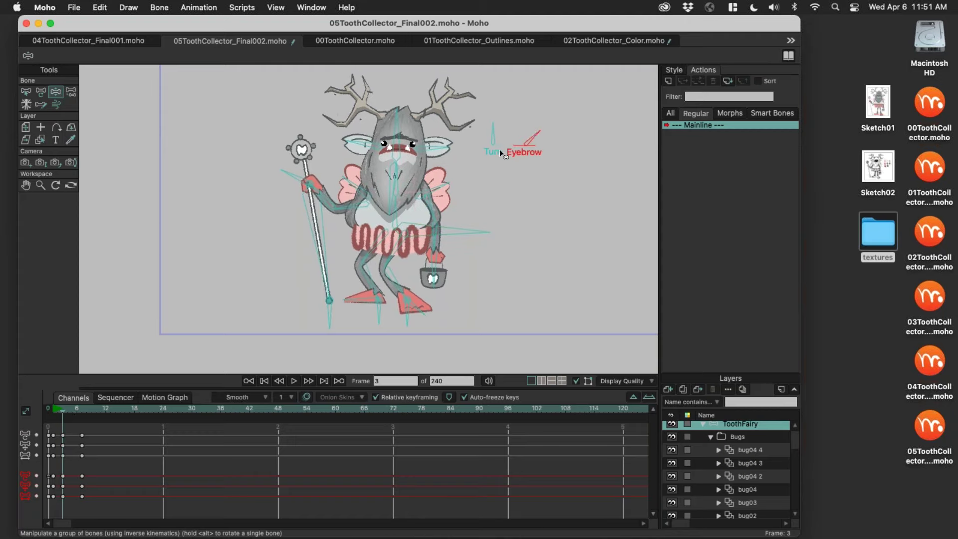
drag(329, 314, 298, 294)
drag(299, 294, 326, 288)
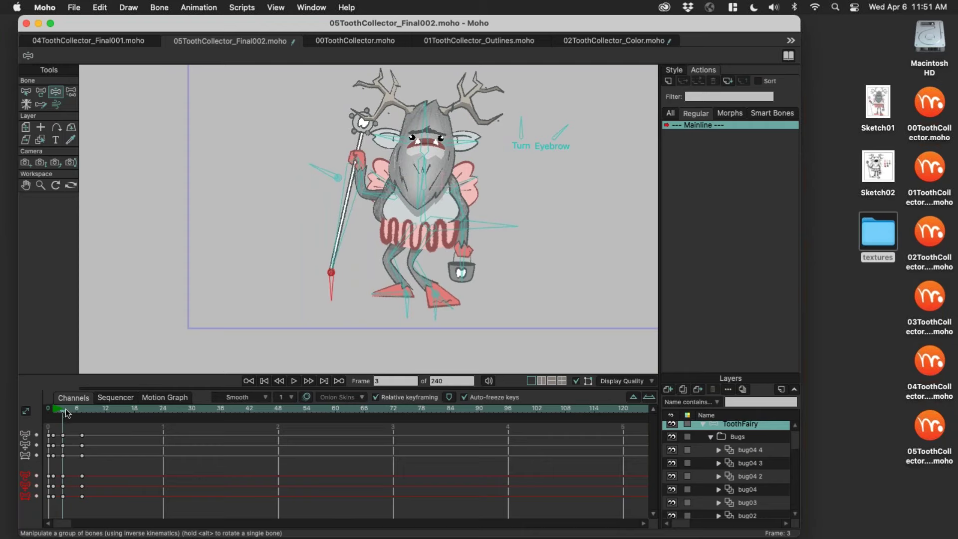
Step: Raise the hips at frame 7 until the legs are straight, keeping the body tilted
click(81, 409)
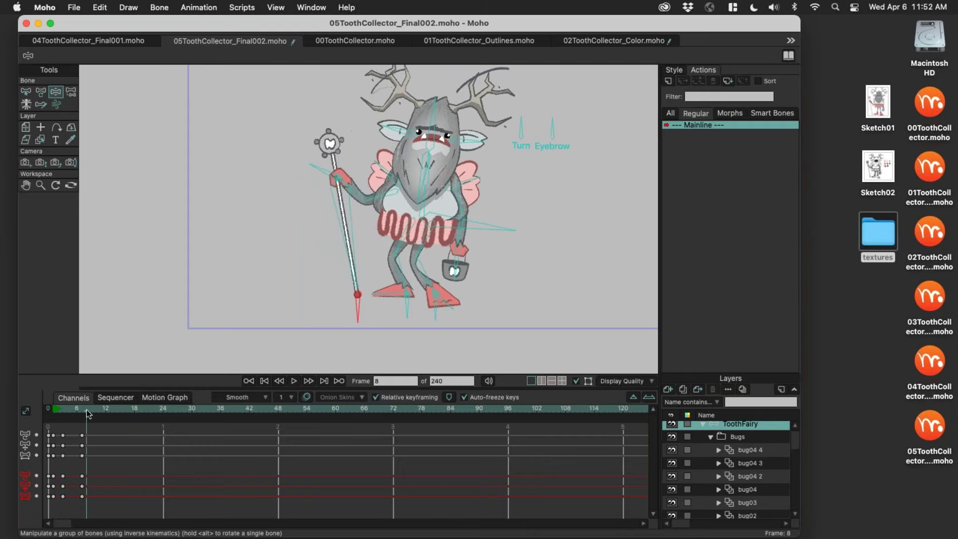
mouse_move(472, 205)
mouse_down()
mouse_move(460, 219)
mouse_move(494, 219)
mouse_move(488, 203)
mouse_move(470, 204)
mouse_up()
scroll(491, 228, down, 1)
scroll(494, 227, up, 2)
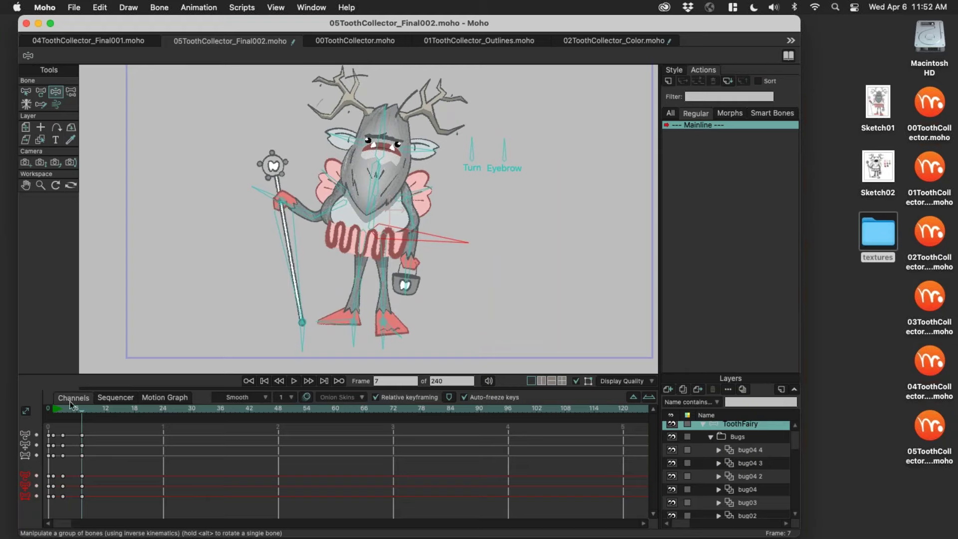
Step: Test the rig at frame 0 by stretching the bucket arm and the staff arm out to the sides with Manipulate Bones
drag(78, 411, 48, 410)
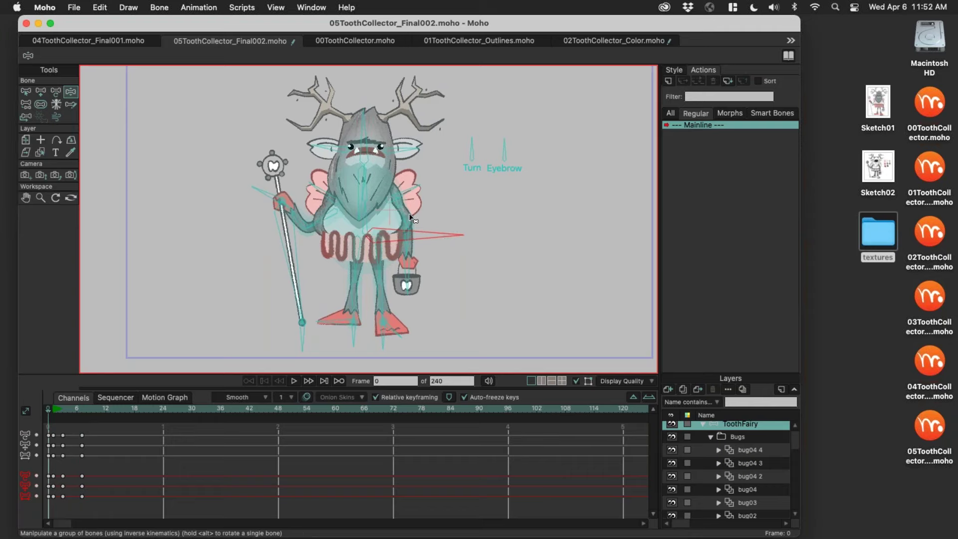
drag(410, 218, 471, 216)
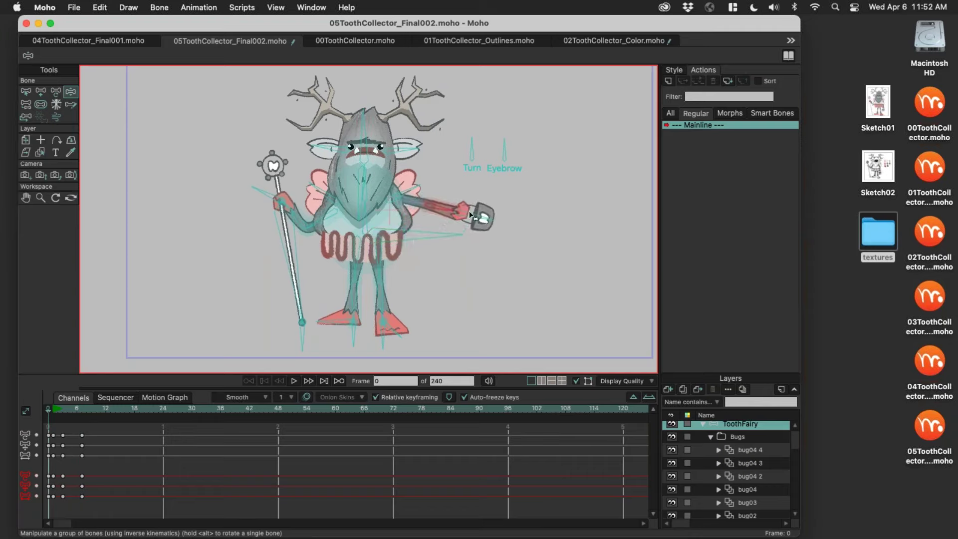
drag(272, 199, 235, 196)
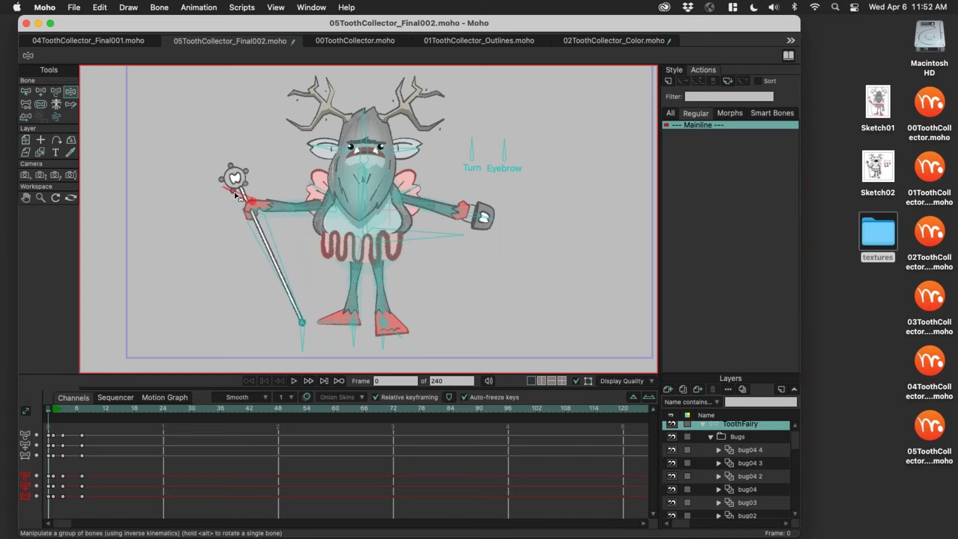
drag(440, 254, 461, 249)
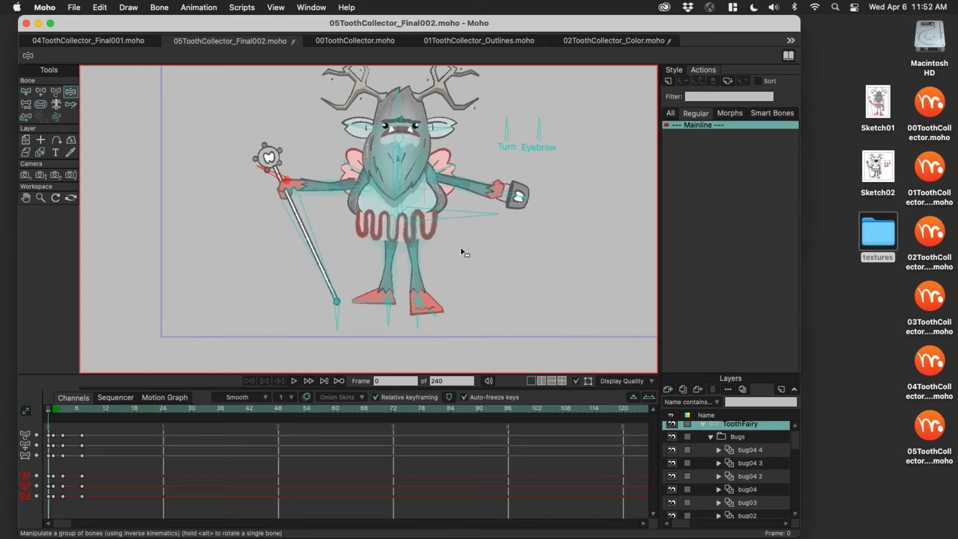
scroll(460, 247, up, 2)
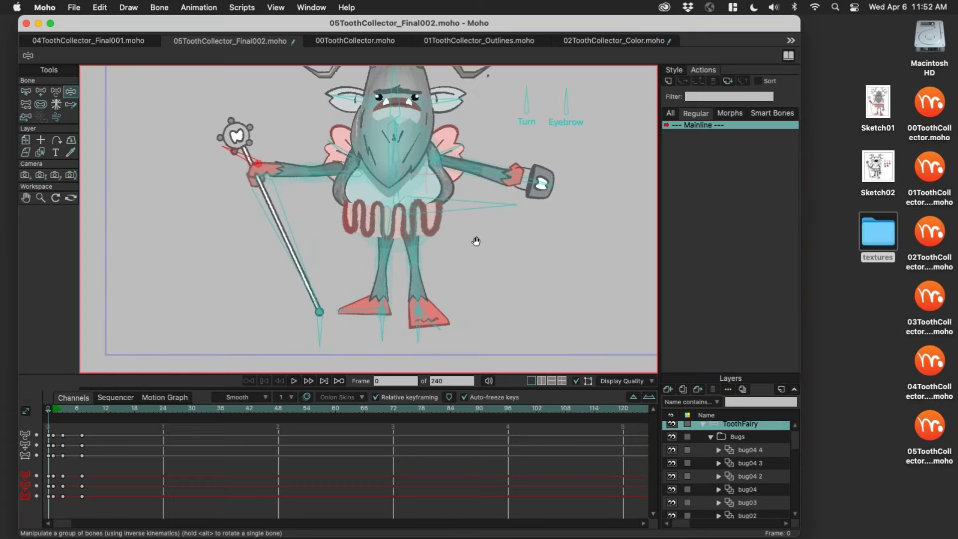
Step: Select the rFoot and lFoot layers in turn from the canvas, and leave the test pose by switching to Select Points
alt+super+click(431, 307)
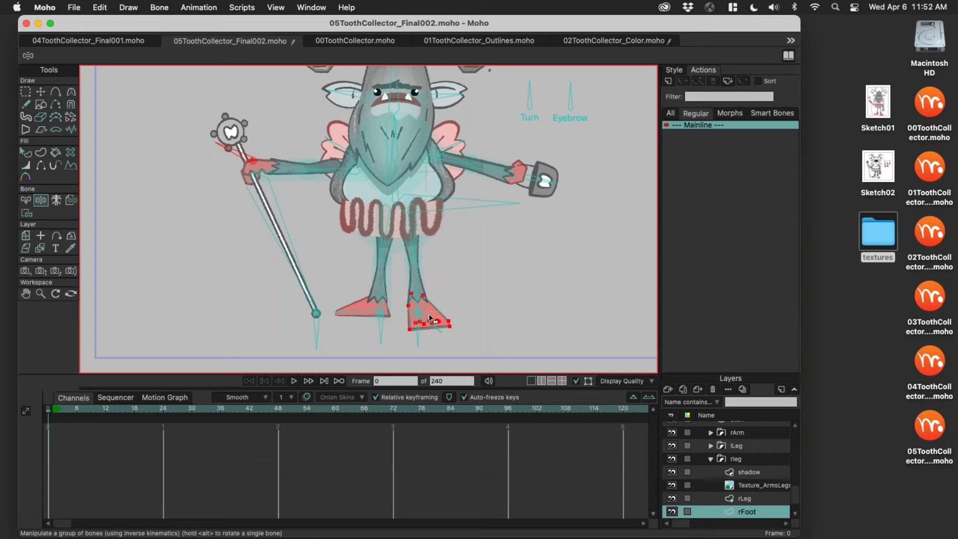
alt+super+click(369, 310)
alt+super+click(366, 309)
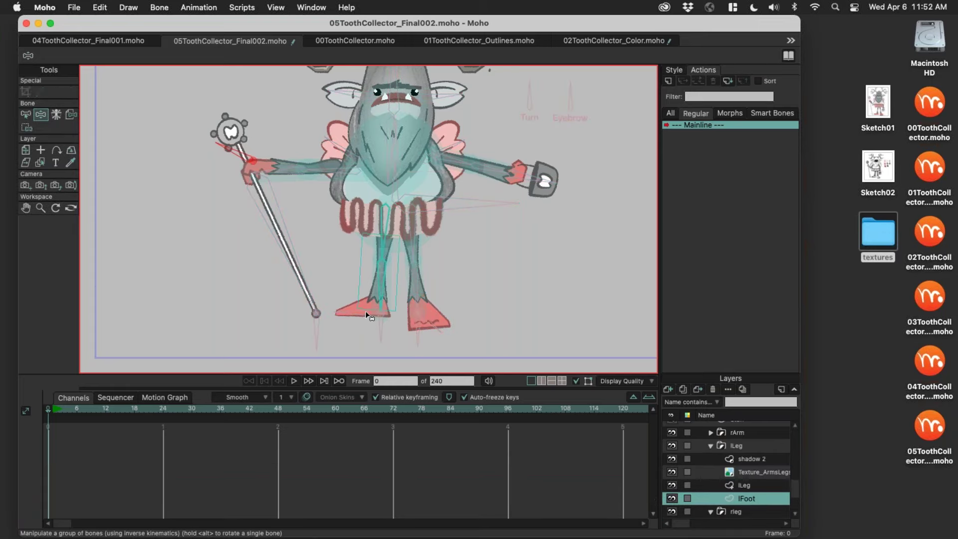
scroll(441, 238, down, 2)
scroll(441, 239, down, 2)
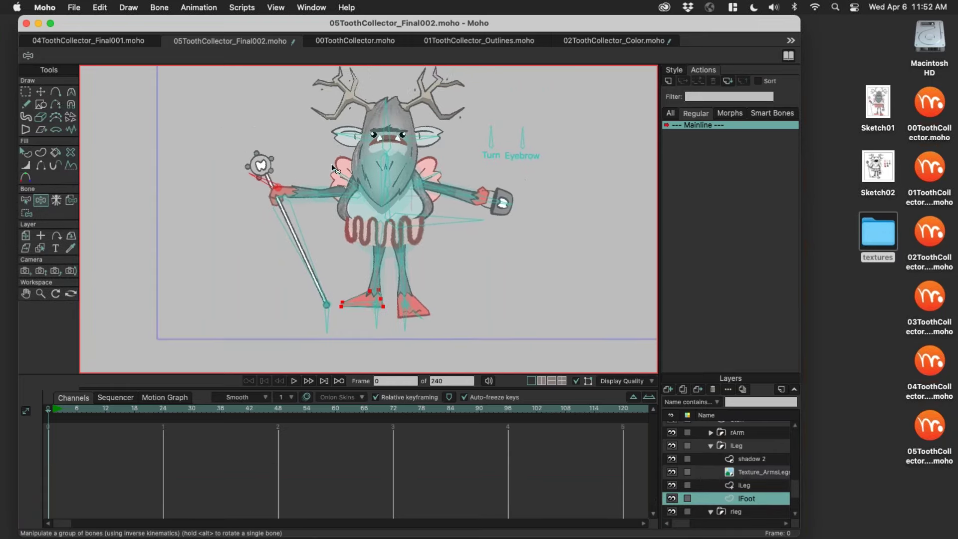
scroll(415, 230, down, 2)
scroll(415, 230, down, 1)
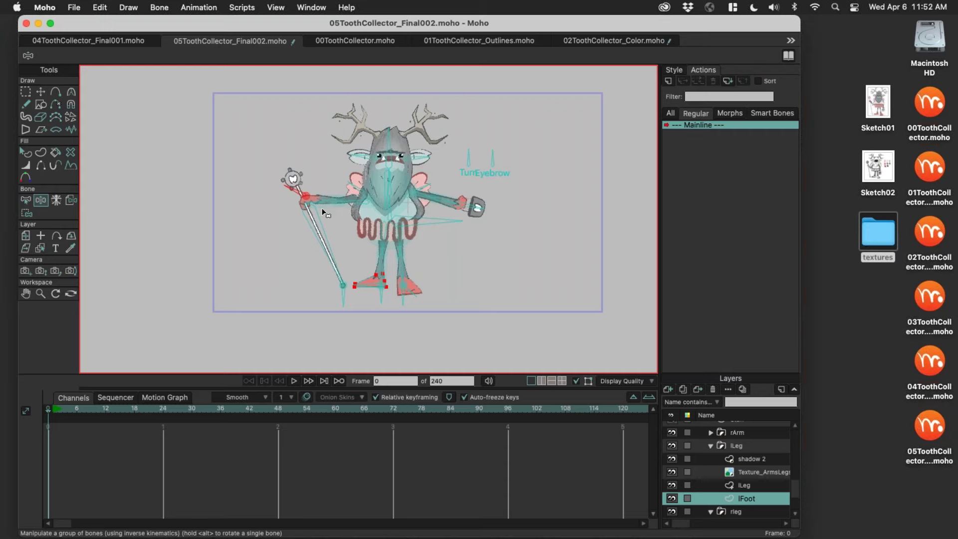
key(g)
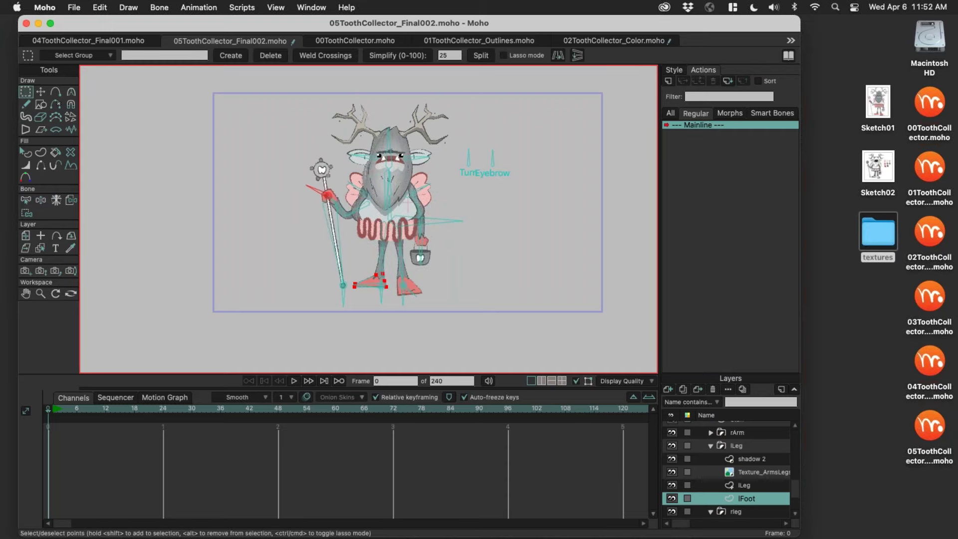
scroll(384, 186, up, 3)
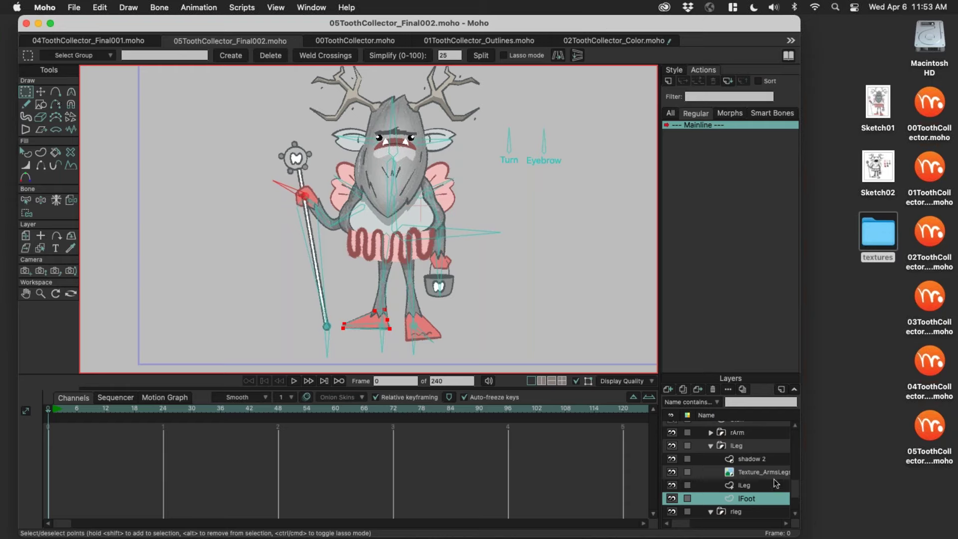
Step: Select the ToothFairy layer, and select and copy all body and staff bones at frame 7, leaving out the Turn and Eyebrow controls
drag(796, 490, 798, 427)
click(740, 428)
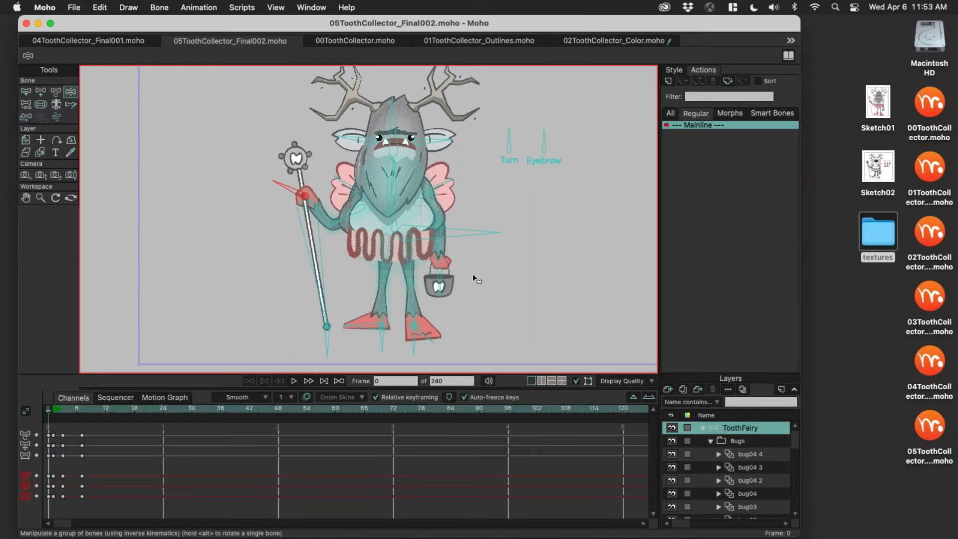
scroll(391, 263, down, 5)
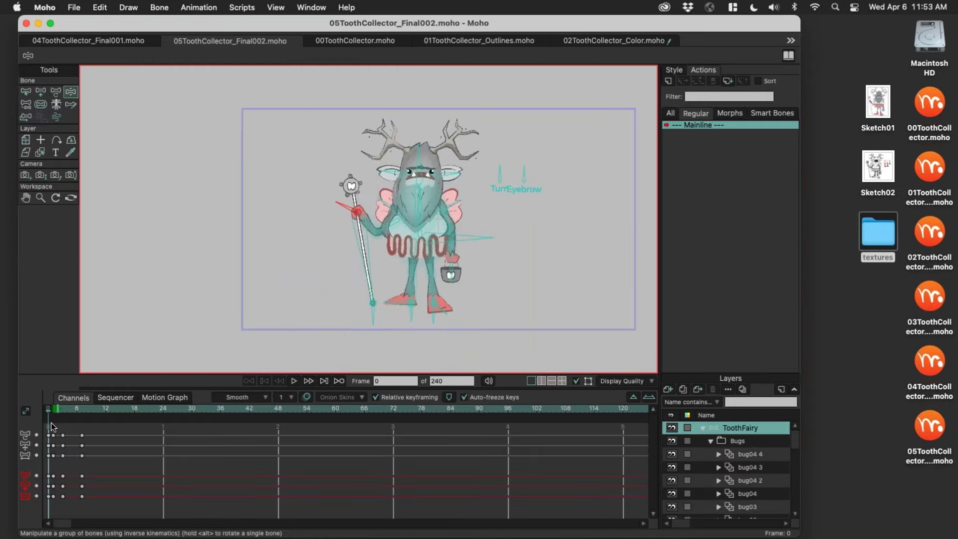
click(82, 408)
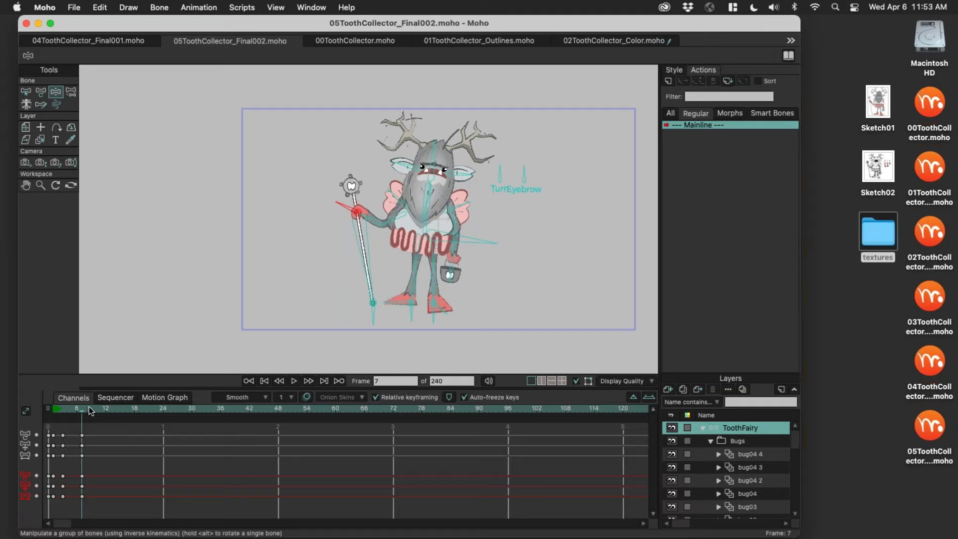
key(b)
drag(313, 136, 477, 322)
drag(506, 270, 490, 254)
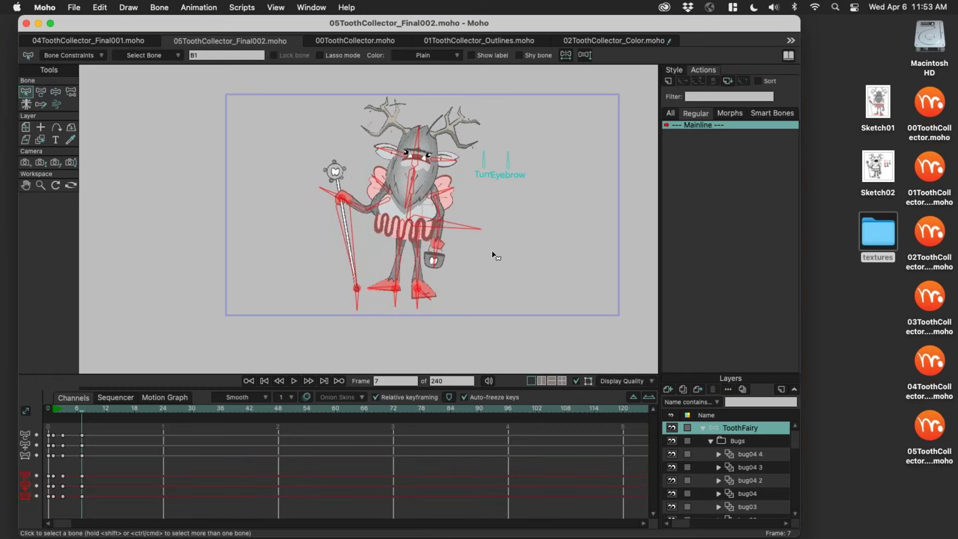
click(100, 7)
click(116, 71)
Step: Create a new document, group Layer 1 with the selection, and convert the group to a bone layer
key(super+n)
right_click(742, 429)
click(754, 435)
right_click(737, 430)
click(716, 437)
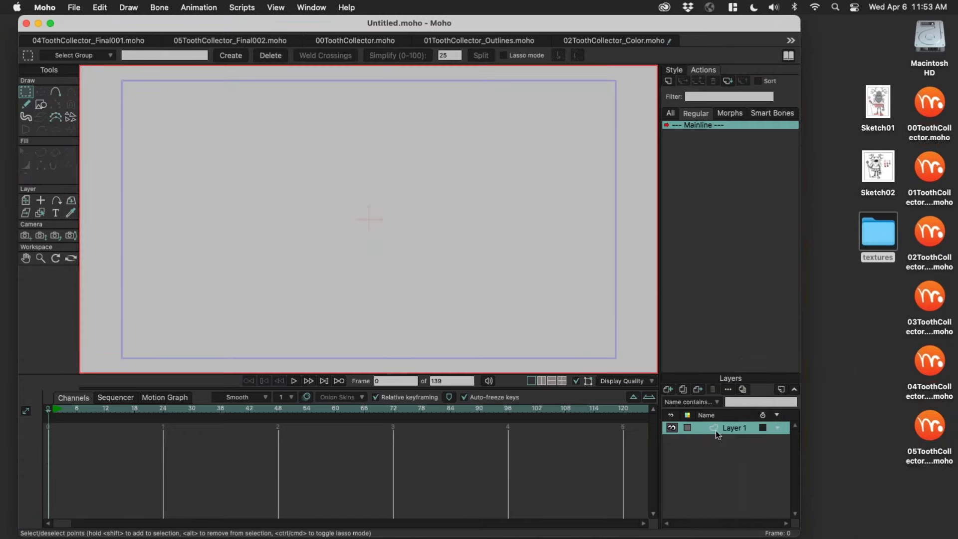
right_click(718, 428)
click(748, 462)
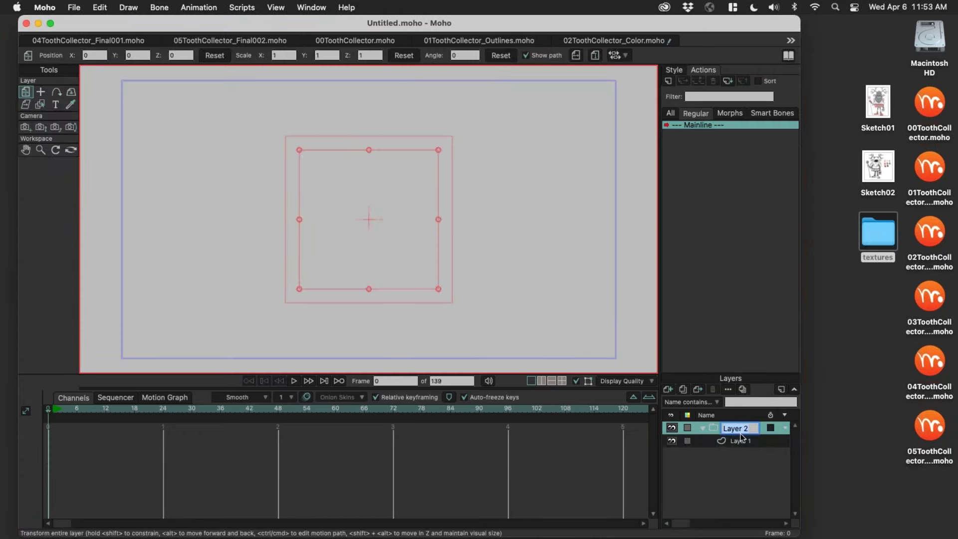
right_click(714, 428)
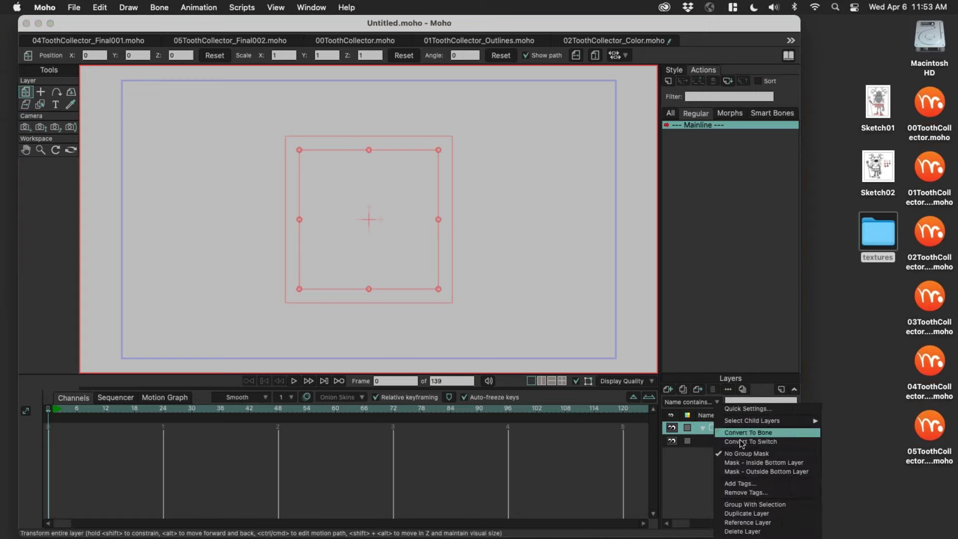
click(768, 432)
Step: Paste the copied character bones into the Layer 2 bone layer of the new document
key(super+b)
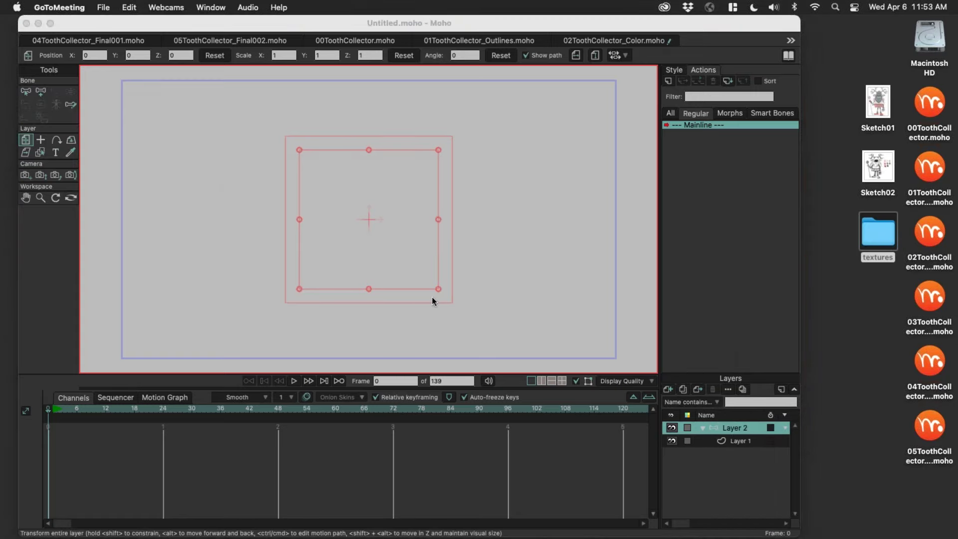
click(247, 177)
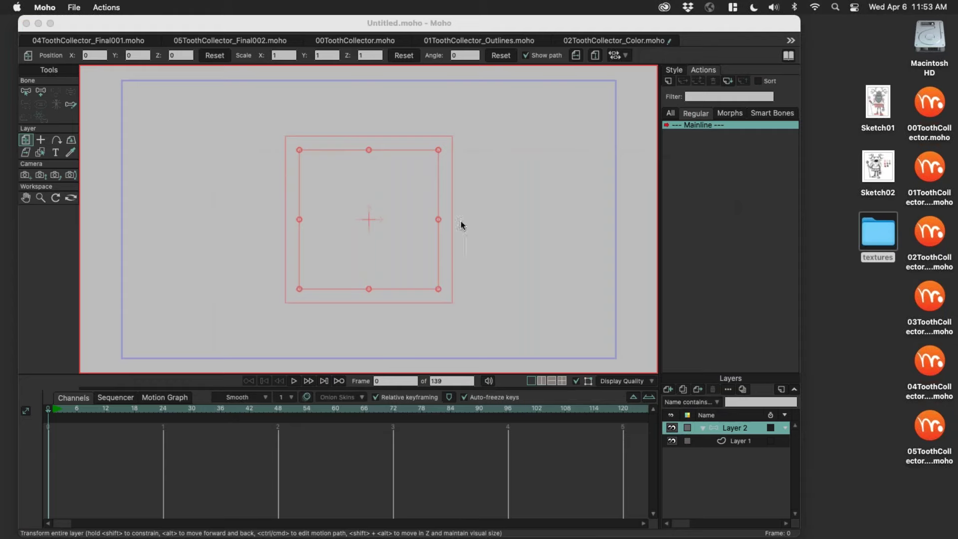
click(750, 429)
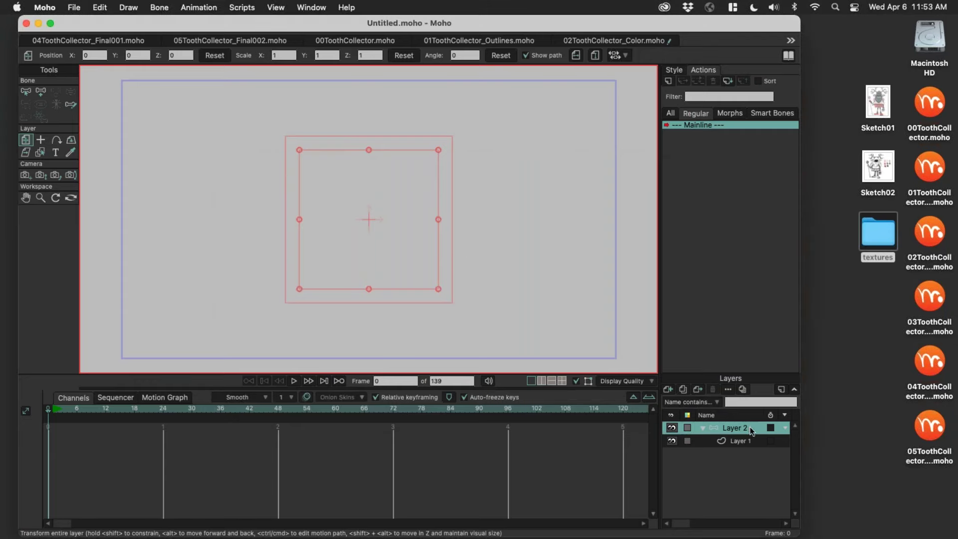
key(super+v)
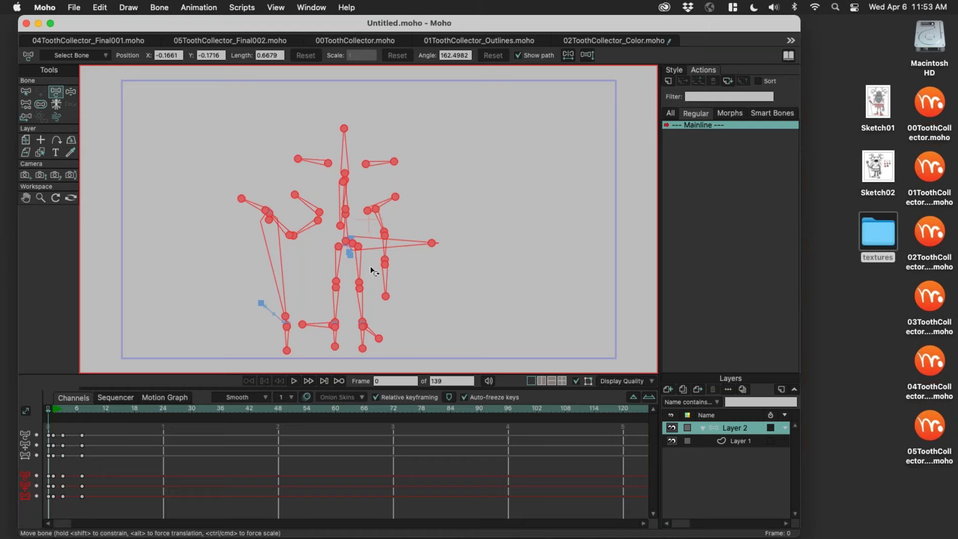
Step: Return to the 05ToothCollector_Final002 document, deselect all bones, and scrub the timeline back to frame 7
click(234, 41)
drag(437, 192, 425, 192)
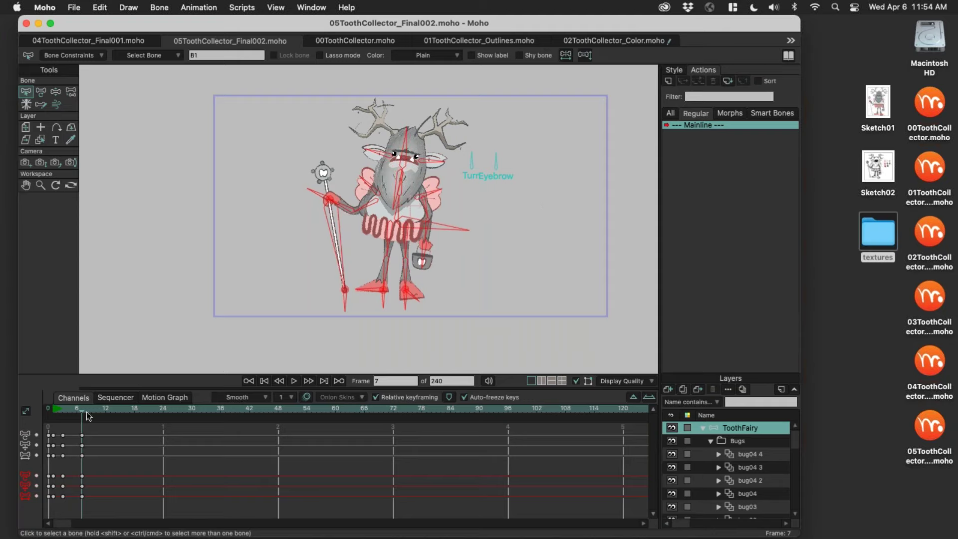
click(301, 223)
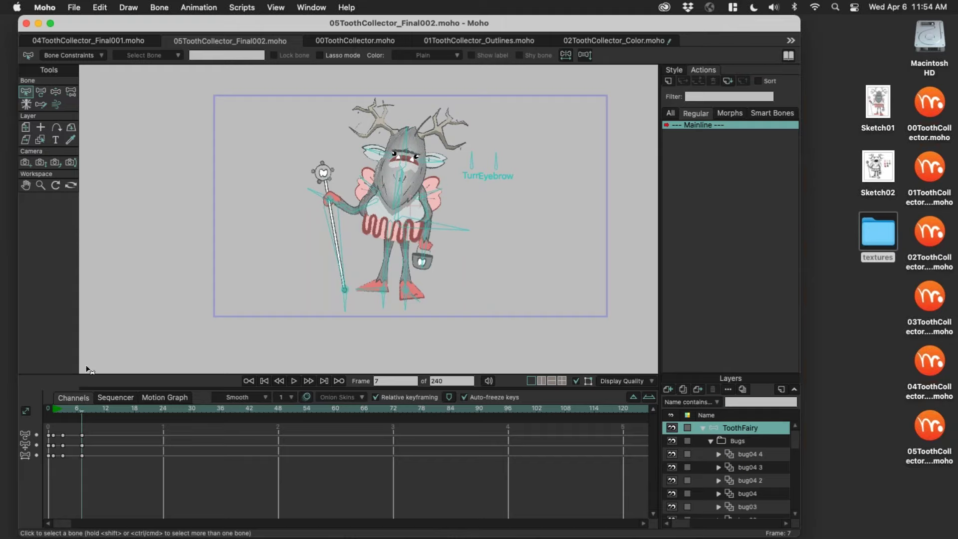
mouse_move(98, 409)
mouse_down()
mouse_move(70, 412)
mouse_move(82, 410)
mouse_up()
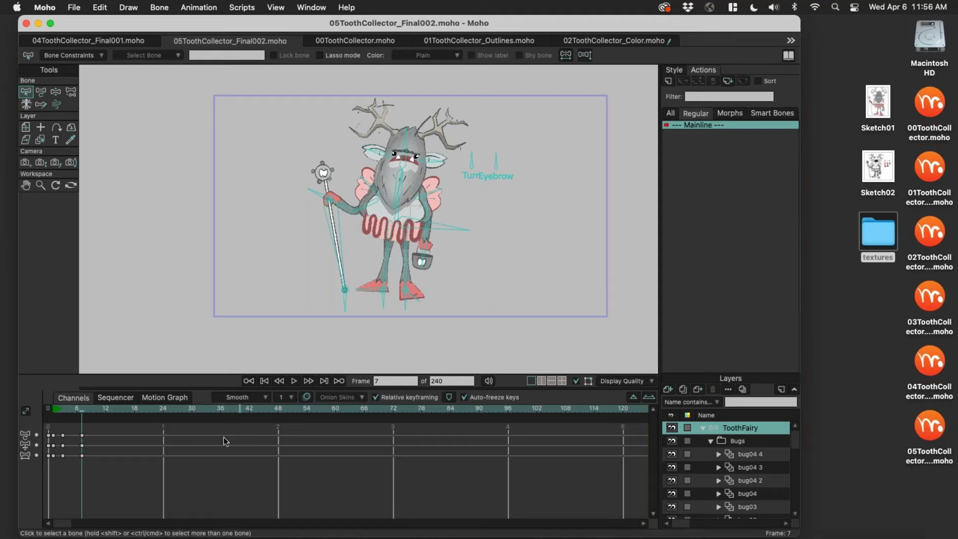
Step: At frame 14, pose the character with Manipulate Bones by tilting the hips, straightening the staff and adjusting the staff-hand bone
drag(81, 411, 82, 435)
click(114, 431)
key(z)
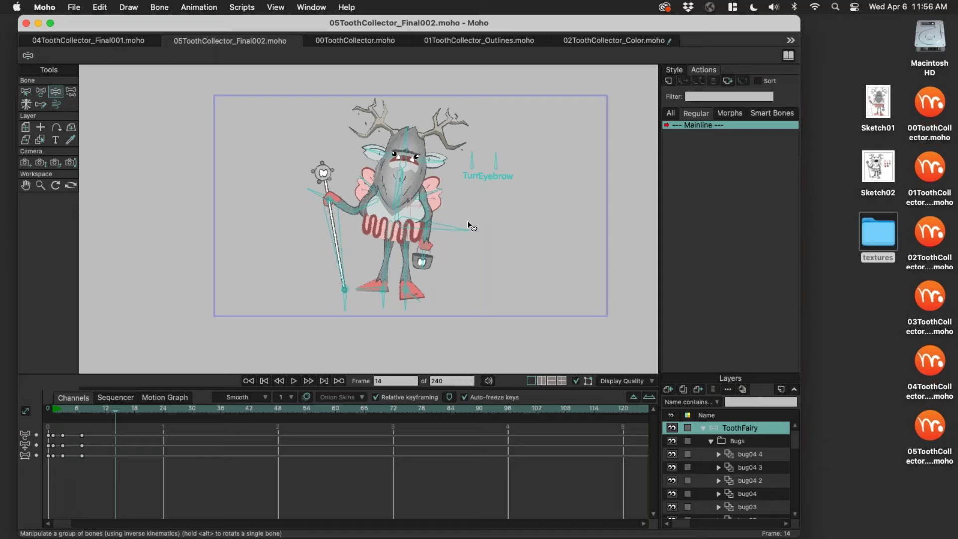
drag(453, 226, 313, 197)
drag(342, 303, 319, 297)
mouse_move(317, 193)
mouse_down()
mouse_move(306, 195)
mouse_move(313, 188)
mouse_up()
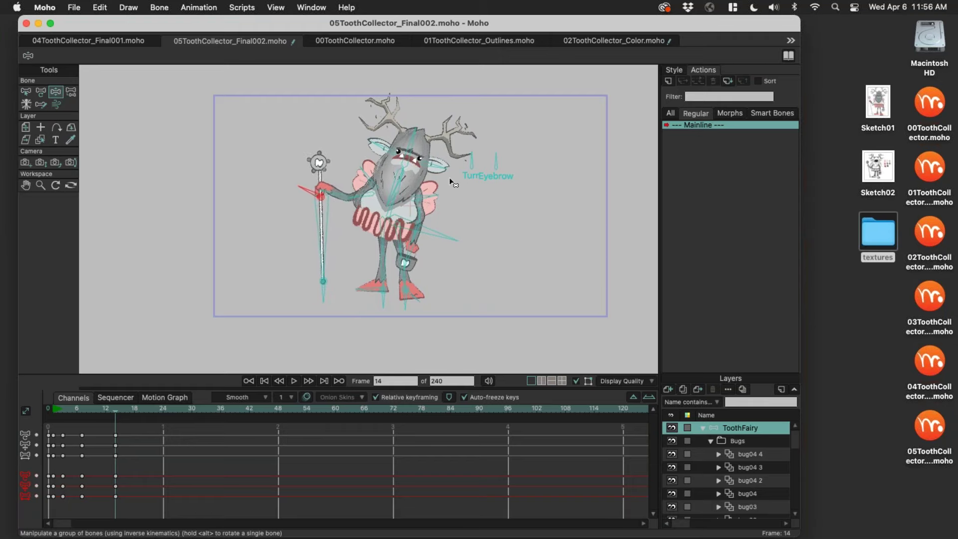
Step: Shift the hip bone toward the bucket side at frame 14 and scrub the timeline around the new pose
scroll(408, 181, up, 2)
drag(440, 241, 480, 242)
scroll(426, 238, down, 2)
drag(414, 238, 455, 247)
drag(103, 413, 119, 400)
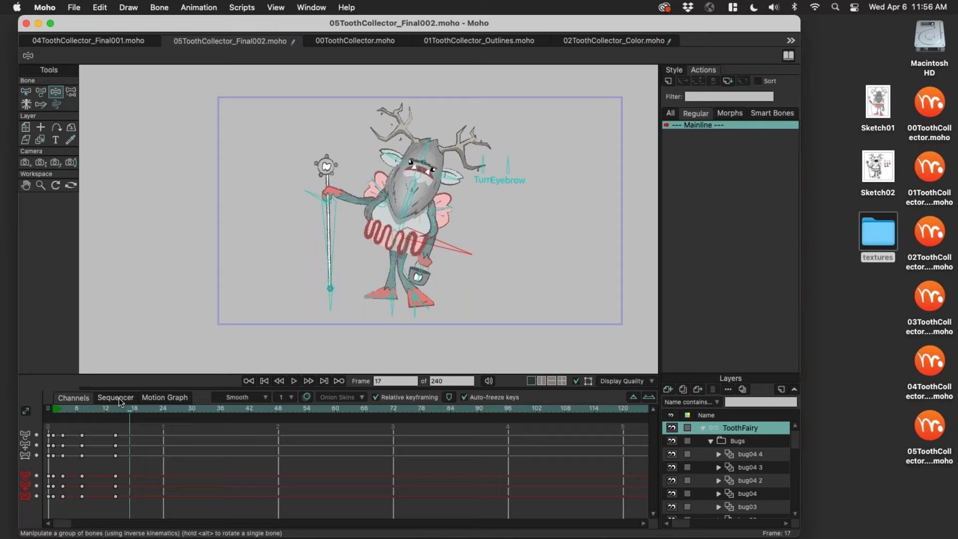
click(113, 409)
mouse_move(108, 412)
mouse_down()
mouse_move(85, 411)
mouse_move(116, 410)
mouse_up()
Step: Fine-tune the hip bone's position at frame 14 to refine the leaning body pose
drag(453, 249, 452, 254)
scroll(469, 242, up, 3)
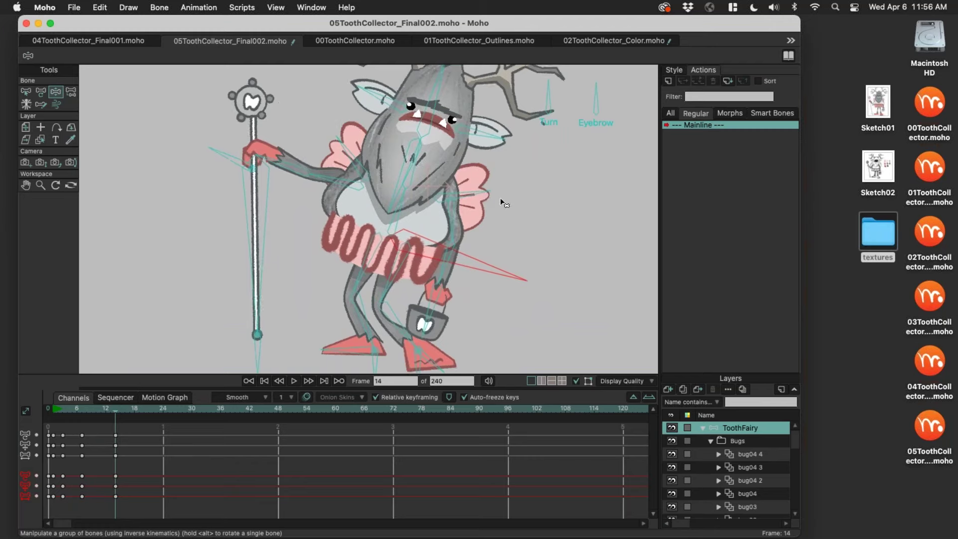
scroll(478, 226, down, 2)
scroll(470, 223, down, 1)
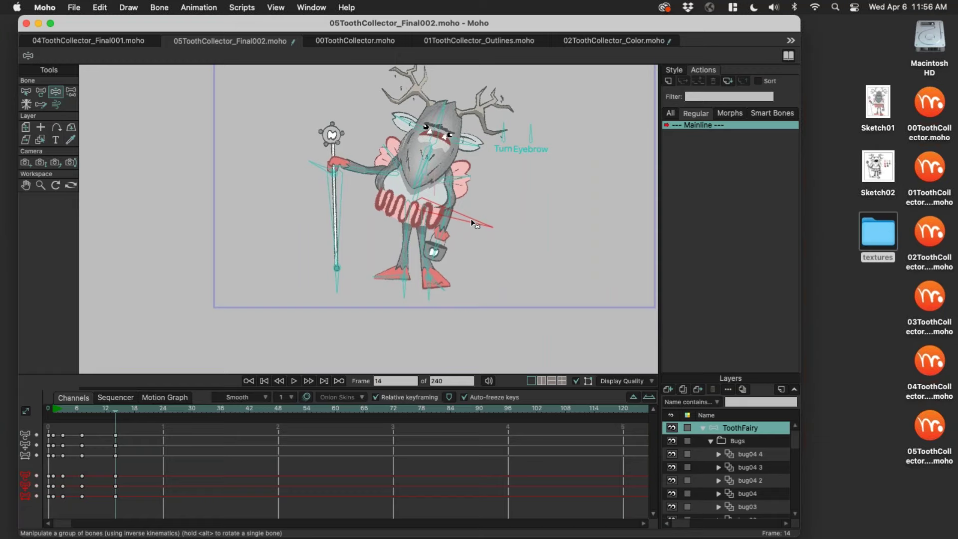
drag(470, 220, 469, 220)
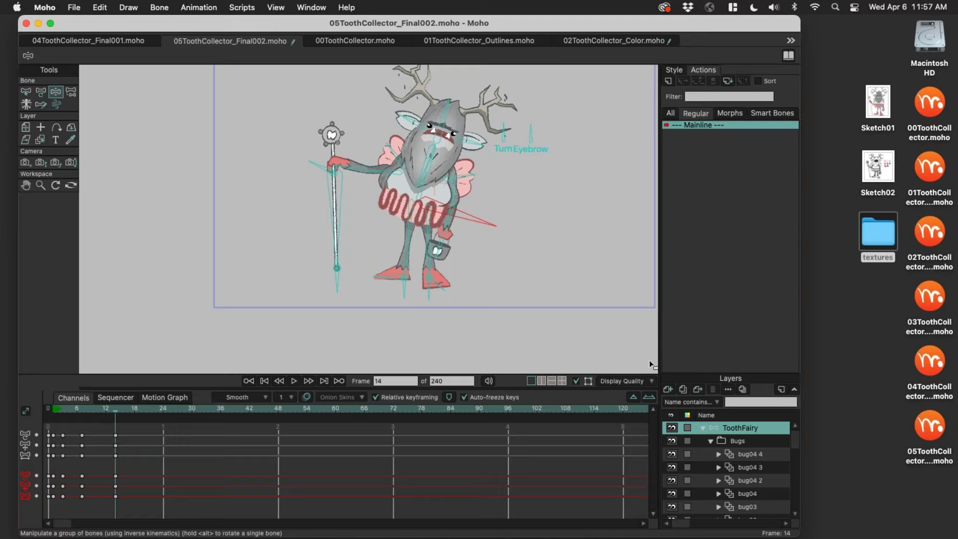
Step: Collapse the ToothFairy layer and save the document
click(702, 428)
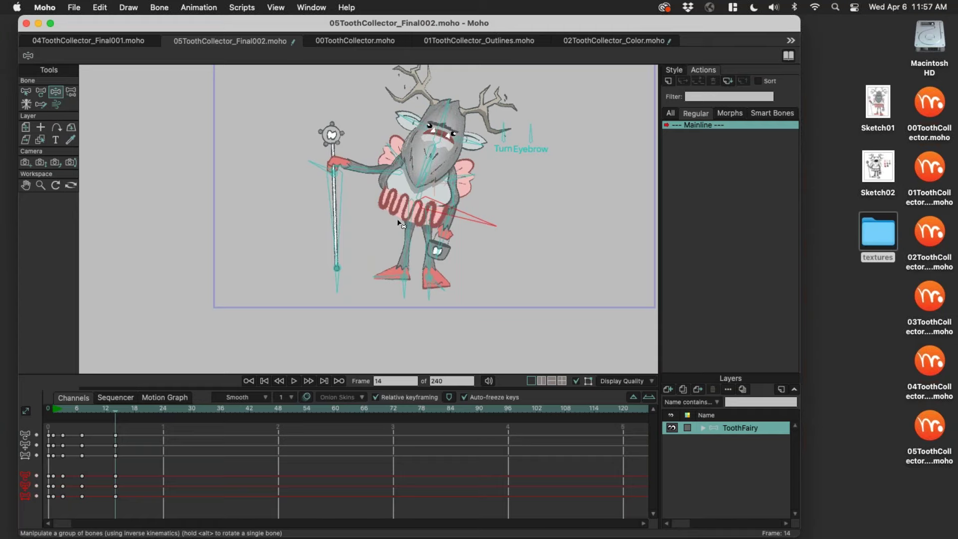
drag(462, 197, 363, 256)
scroll(369, 248, down, 3)
scroll(369, 248, left, 3)
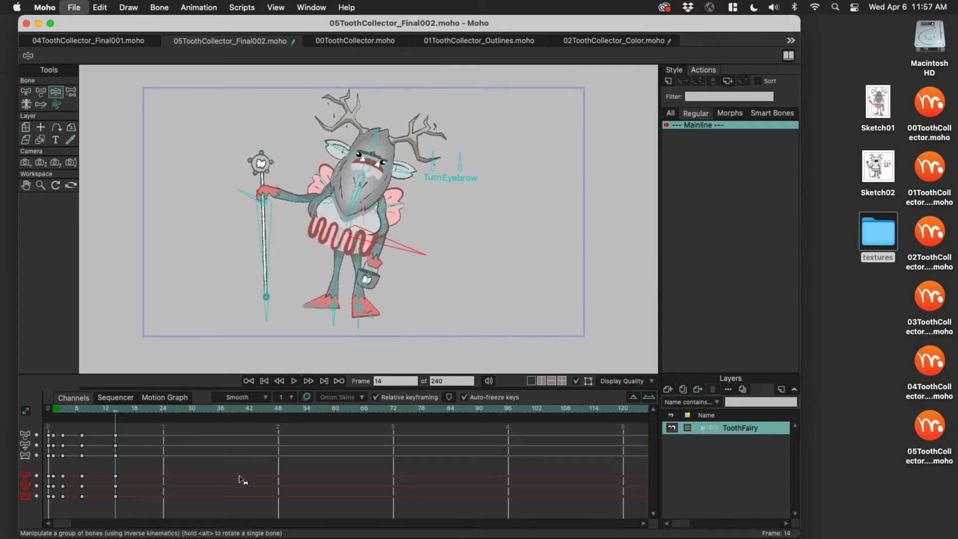
Step: At frame 10, raise the hip bone, rotate the Eyebrow control to horizontal and tilt the Turn control slightly clockwise
mouse_move(95, 409)
mouse_down()
mouse_move(38, 411)
mouse_move(96, 419)
mouse_up()
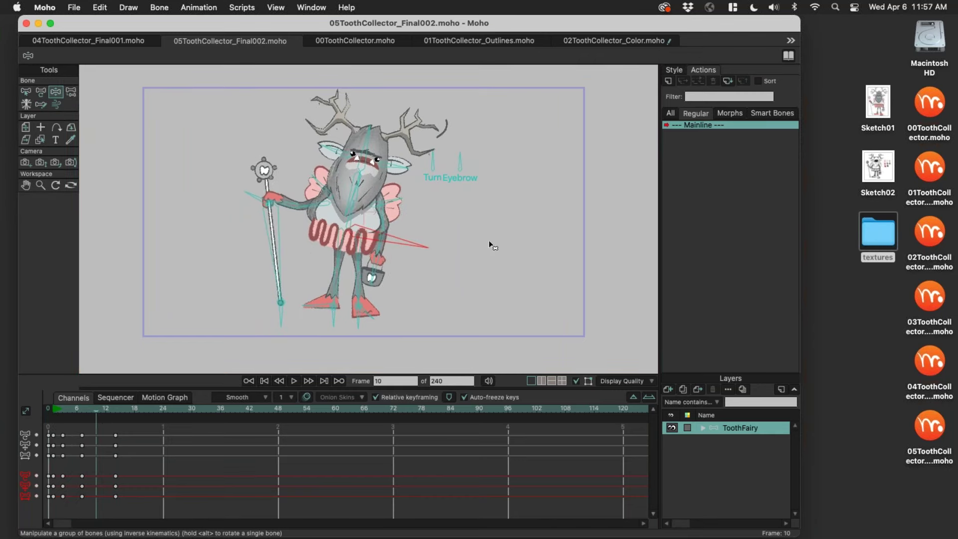
drag(415, 236, 415, 233)
drag(475, 171, 493, 178)
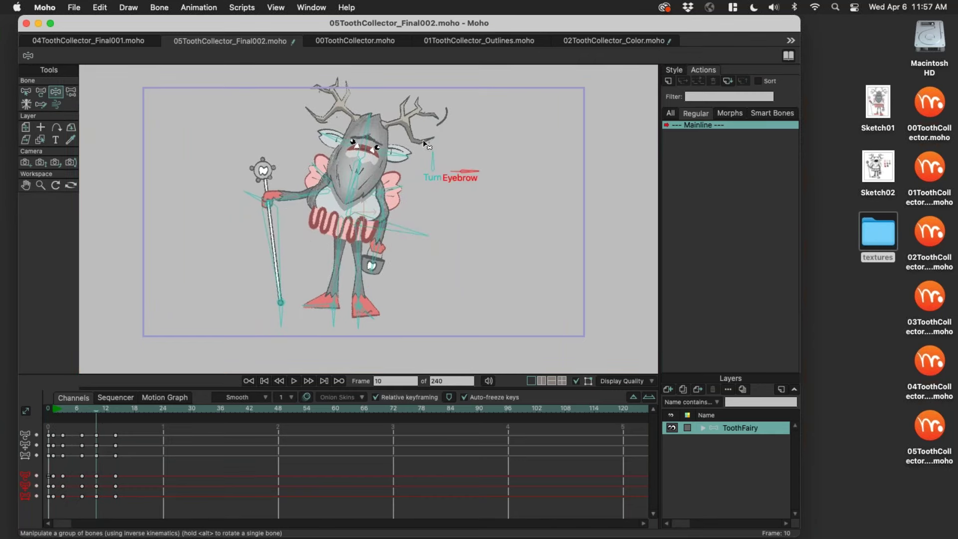
drag(433, 159, 438, 152)
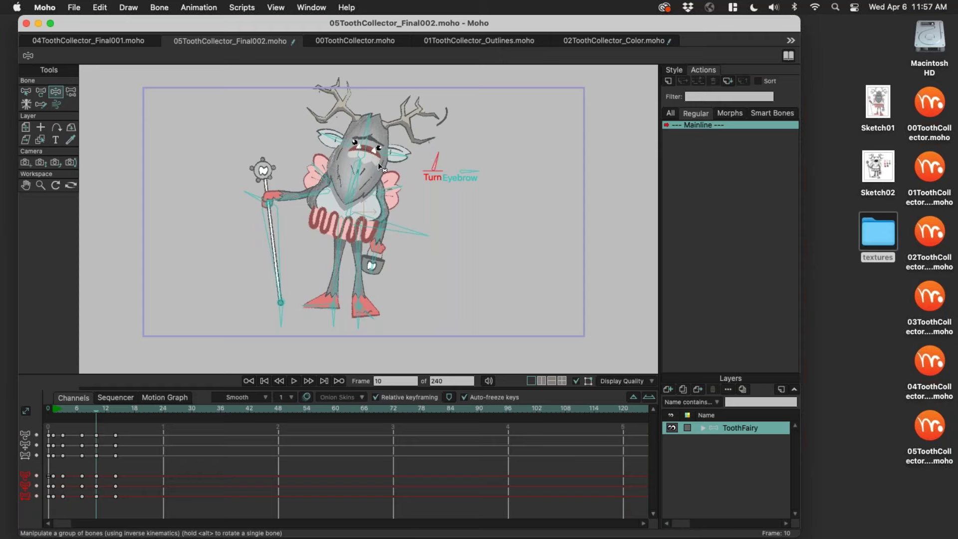
drag(356, 124, 359, 180)
key(super+z)
scroll(361, 207, up, 4)
scroll(388, 194, down, 2)
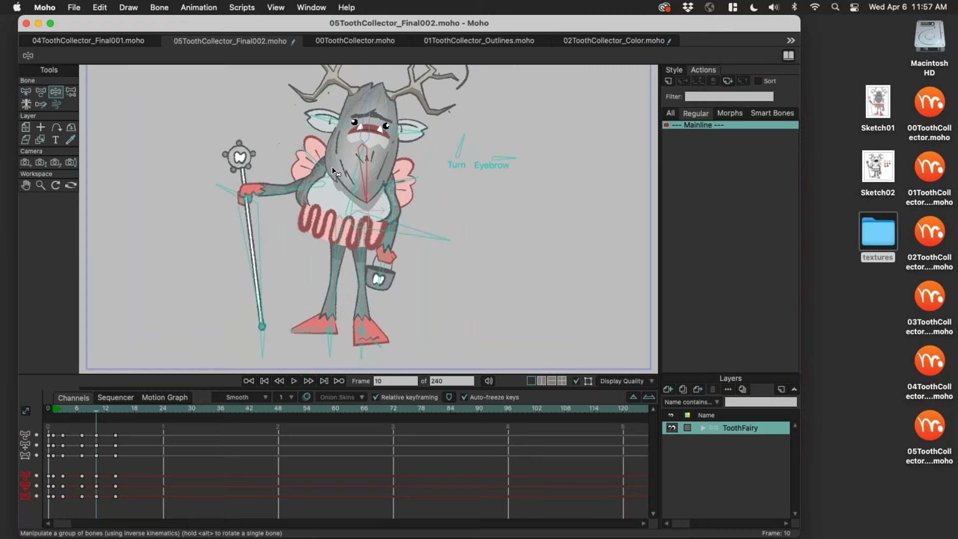
Step: Adjust the head bone and the staff-side ear bone slightly at frame 10
scroll(332, 168, up, 2)
drag(368, 112, 364, 111)
drag(322, 143, 317, 145)
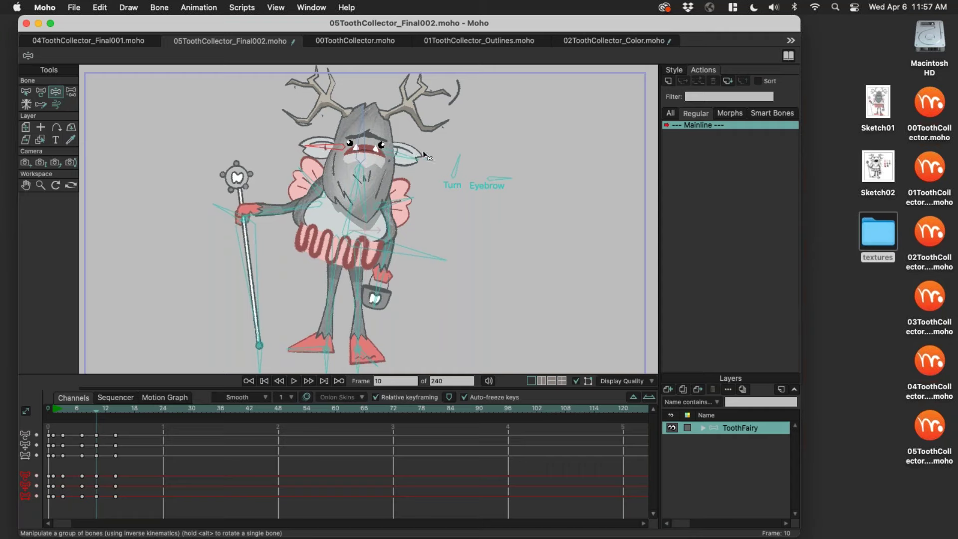
Step: Turn the face slightly with the Turn control and rotate the Eyebrow control to nearly vertical at frame 10
drag(457, 161, 452, 161)
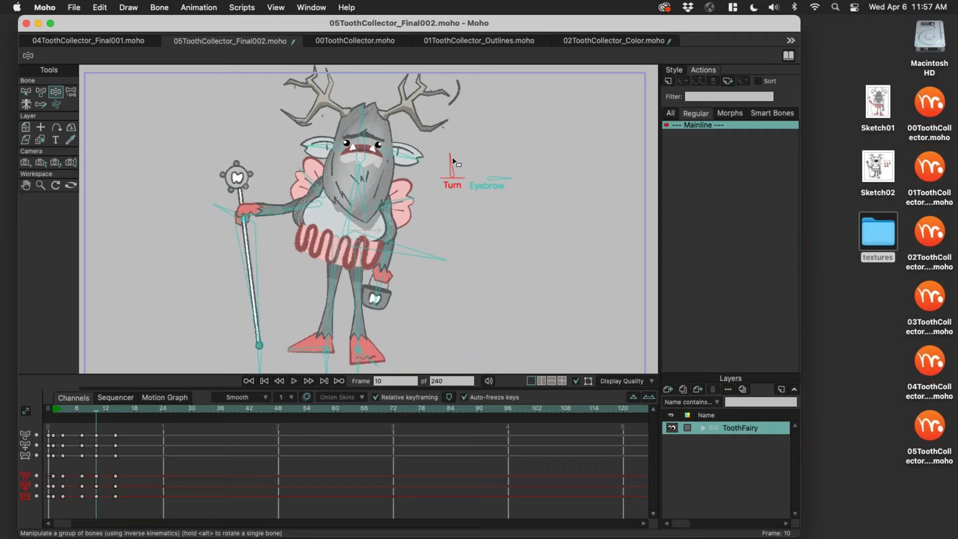
drag(510, 172, 471, 145)
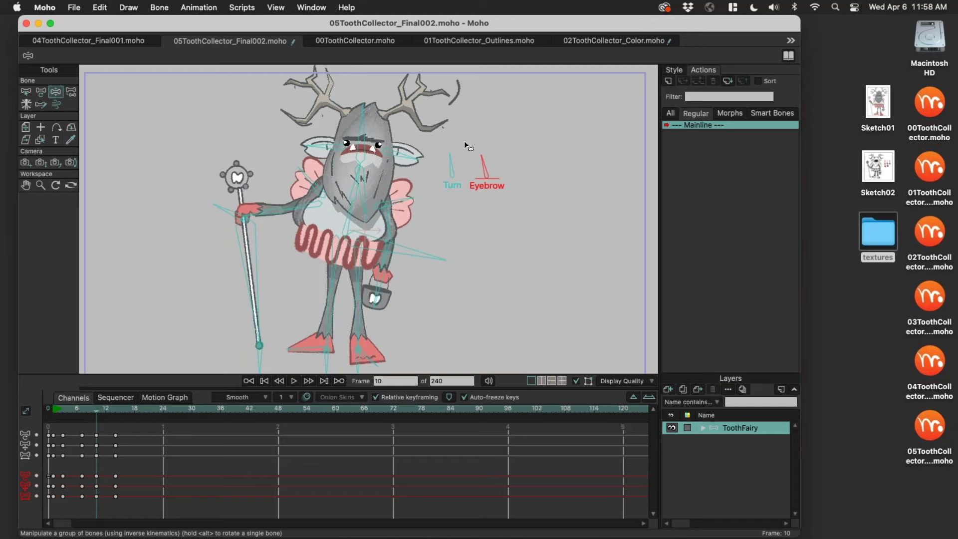
mouse_move(467, 161)
mouse_down()
mouse_move(509, 162)
mouse_move(449, 157)
mouse_move(465, 156)
mouse_move(457, 158)
mouse_up()
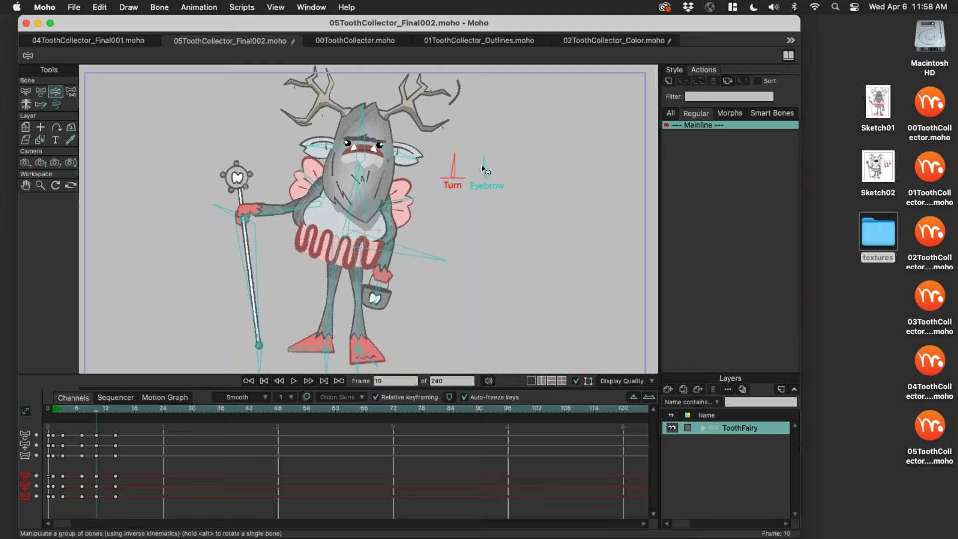
Step: Swing the Turn control both ways, tilt the Eyebrow control slightly clockwise, and move the bucket arm outward at frame 10
scroll(401, 201, down, 3)
drag(431, 199, 428, 206)
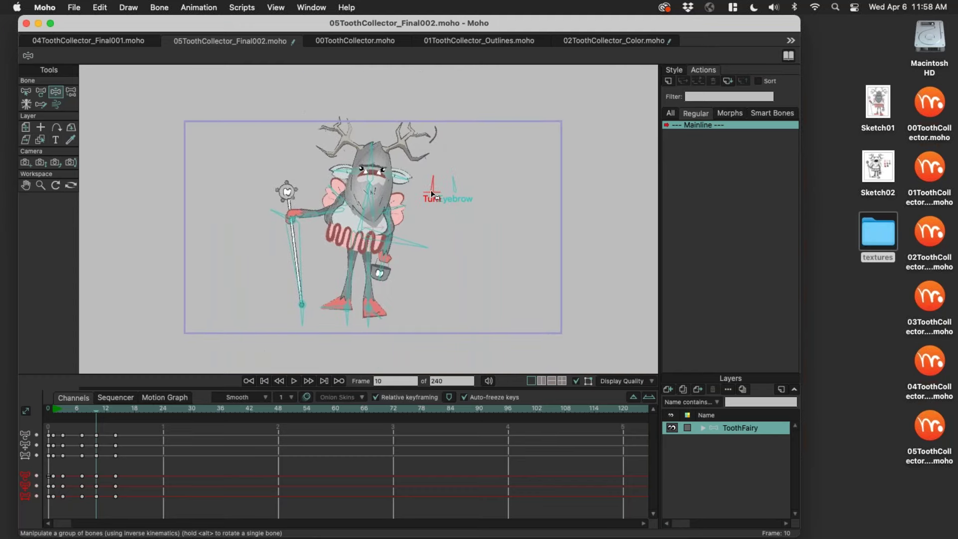
mouse_move(433, 194)
mouse_down()
mouse_move(446, 201)
mouse_move(447, 176)
mouse_move(423, 184)
mouse_up()
scroll(494, 175, up, 3)
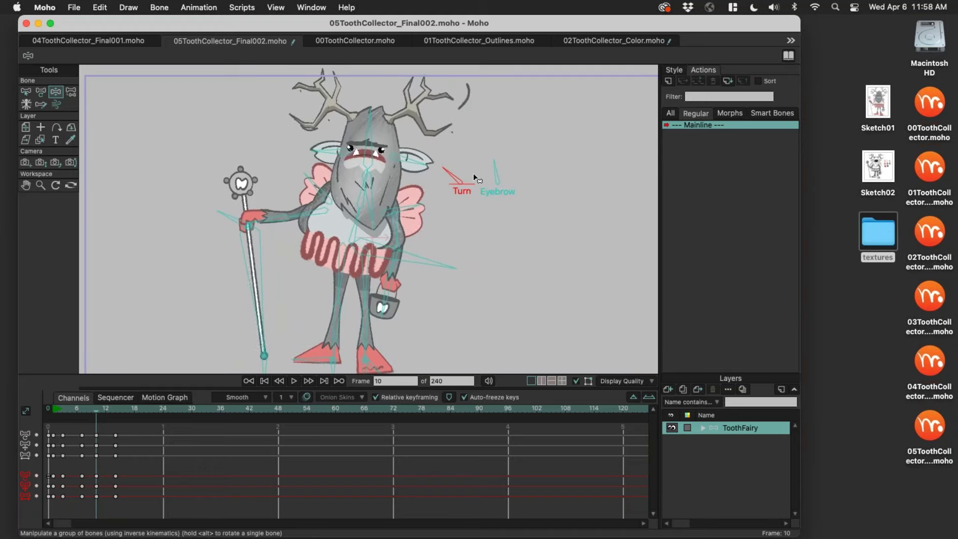
click(499, 169)
drag(501, 168, 506, 171)
scroll(401, 183, down, 3)
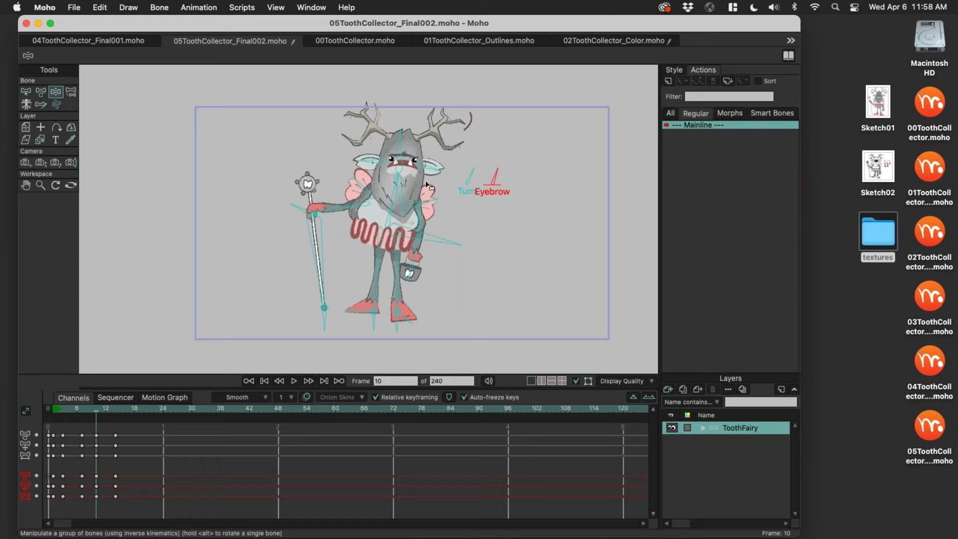
mouse_move(438, 241)
mouse_down()
mouse_move(425, 223)
mouse_move(423, 253)
mouse_up()
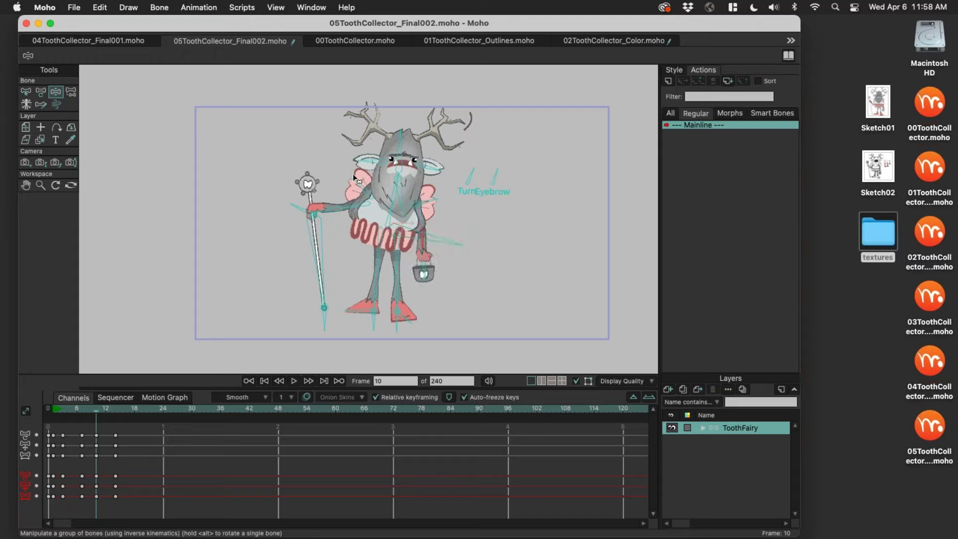
Step: At frame 14, adjust the head and swing the staff's base outward, away from the character
drag(94, 413, 125, 427)
drag(412, 148, 405, 146)
drag(305, 301, 292, 284)
scroll(387, 258, down, 3)
scroll(373, 227, up, 5)
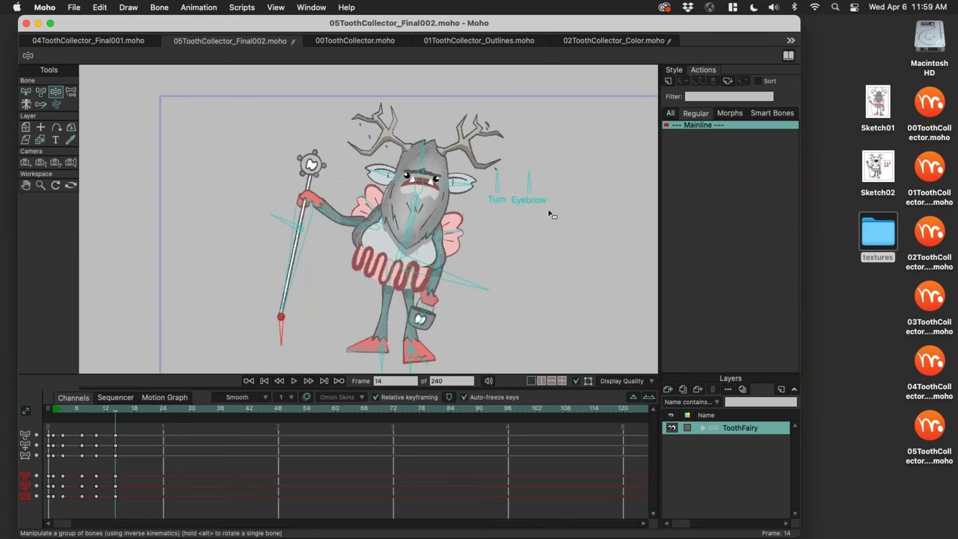
scroll(517, 215, up, 4)
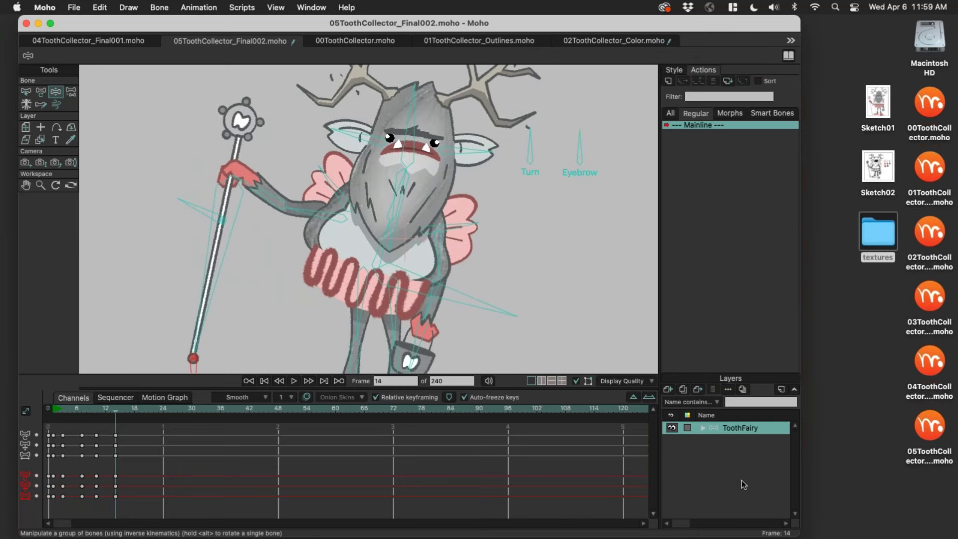
Step: Expand the ToothFairy layer, select the Head vector layer inside the Head group, and activate the Select Points tool
click(704, 428)
scroll(746, 444, down, 1)
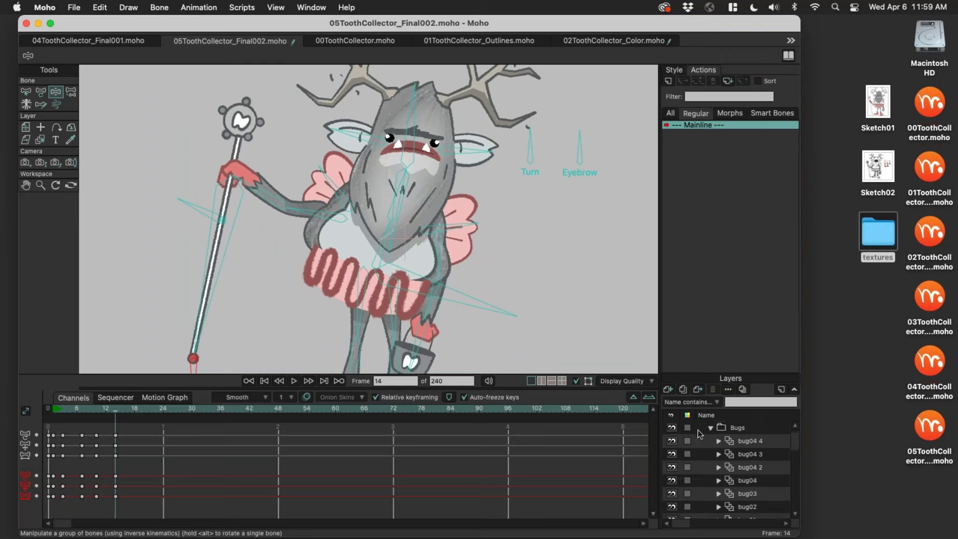
scroll(738, 447, down, 5)
scroll(737, 469, down, 1)
click(743, 456)
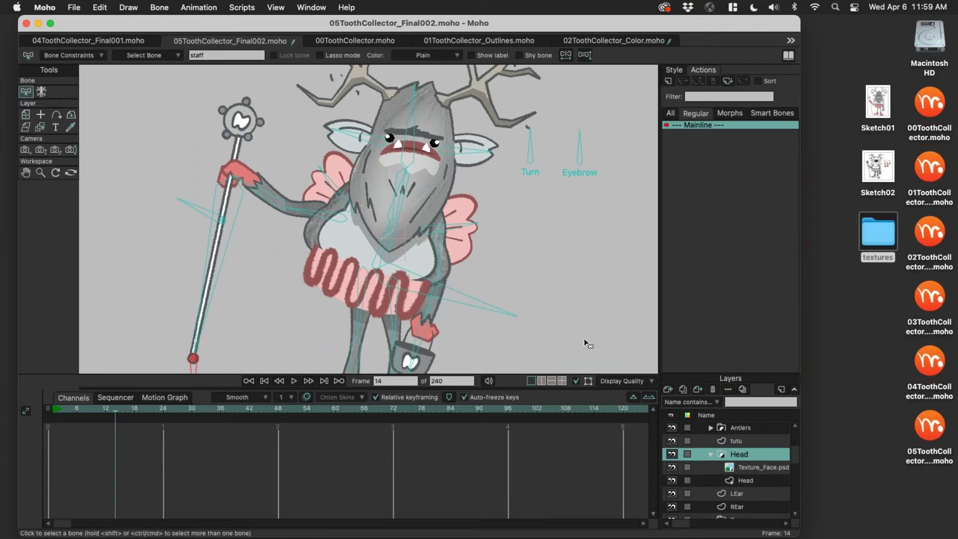
scroll(474, 208, up, 2)
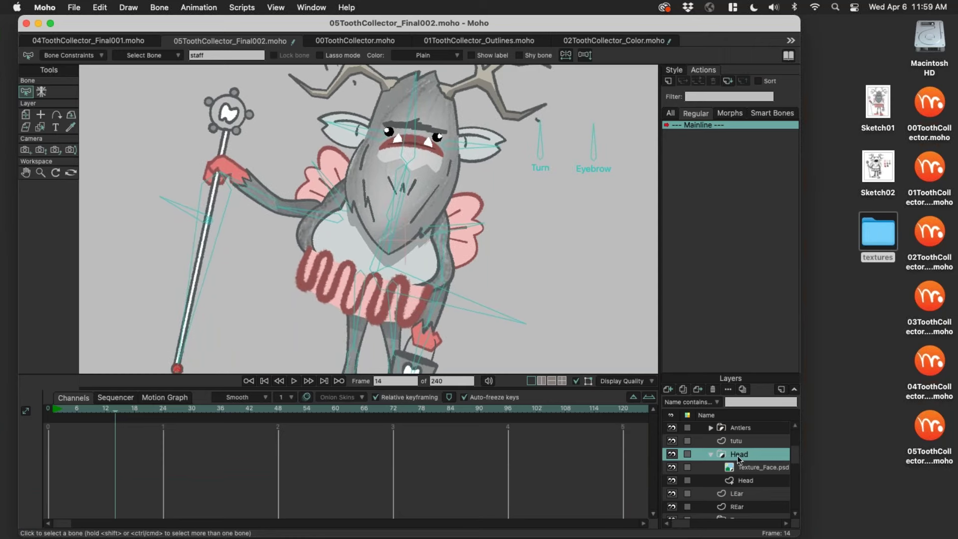
click(746, 481)
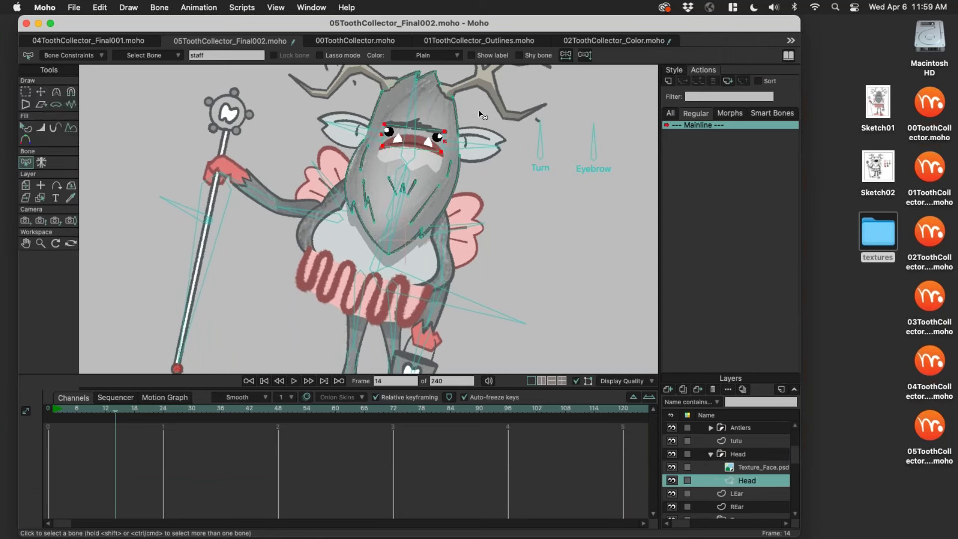
scroll(495, 147, up, 4)
scroll(418, 141, up, 3)
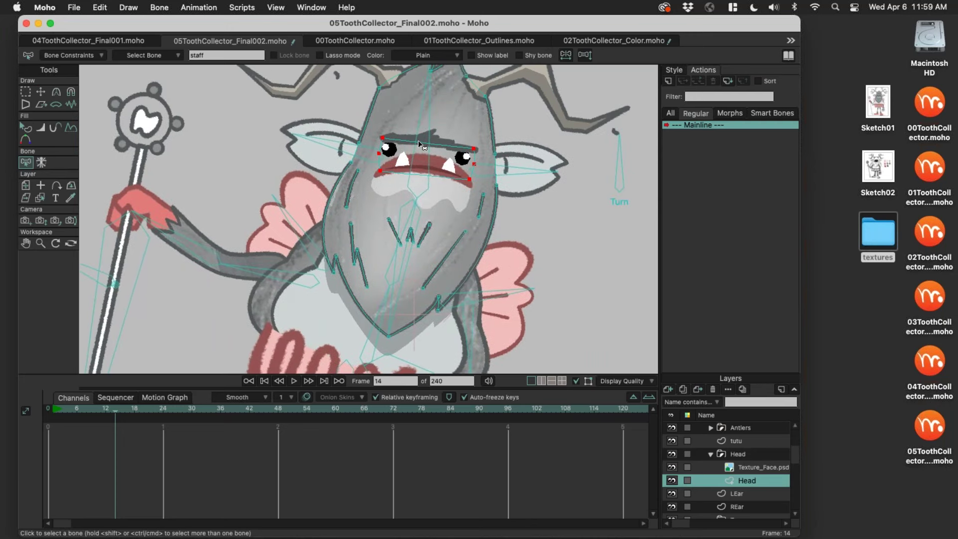
key(g)
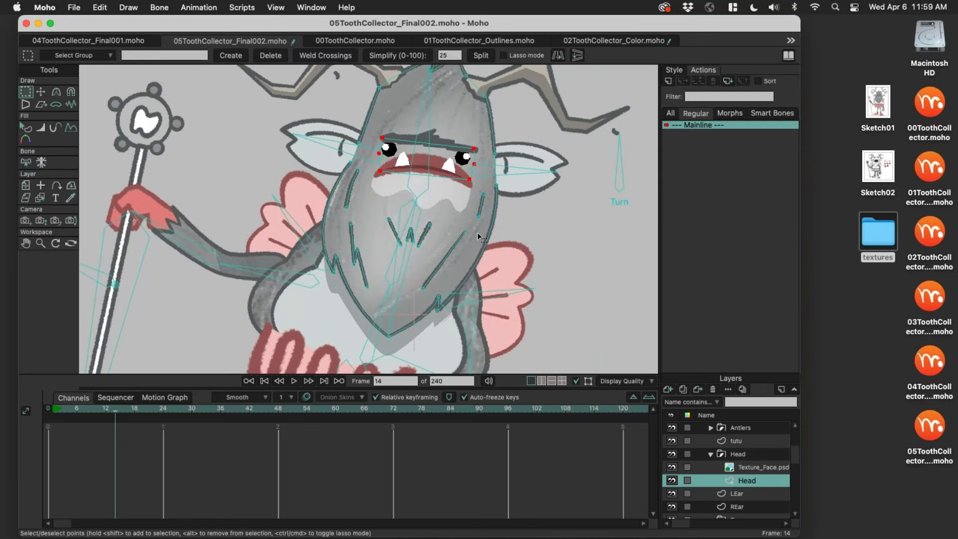
Step: Hide the Texture_Face.psd layer, select it, and return the timeline to frame 0
click(673, 467)
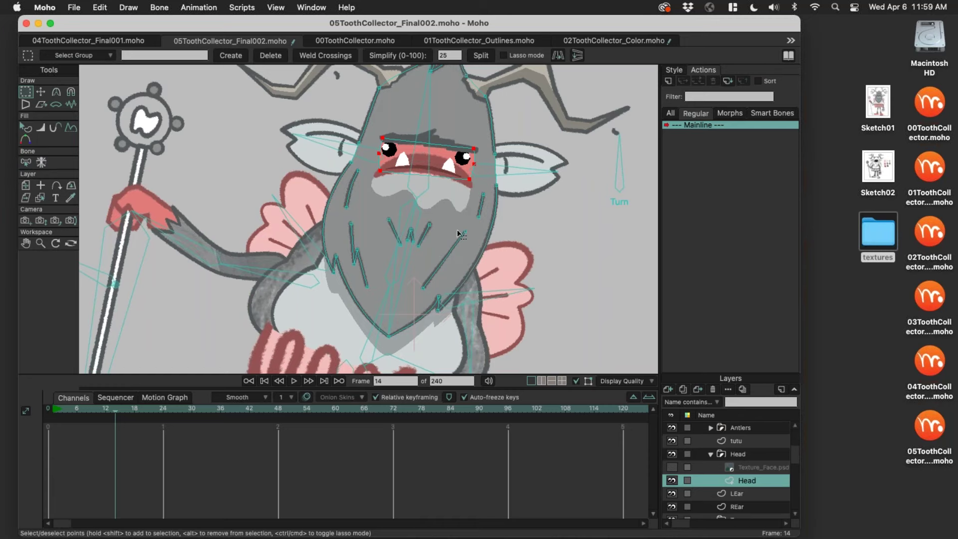
click(745, 468)
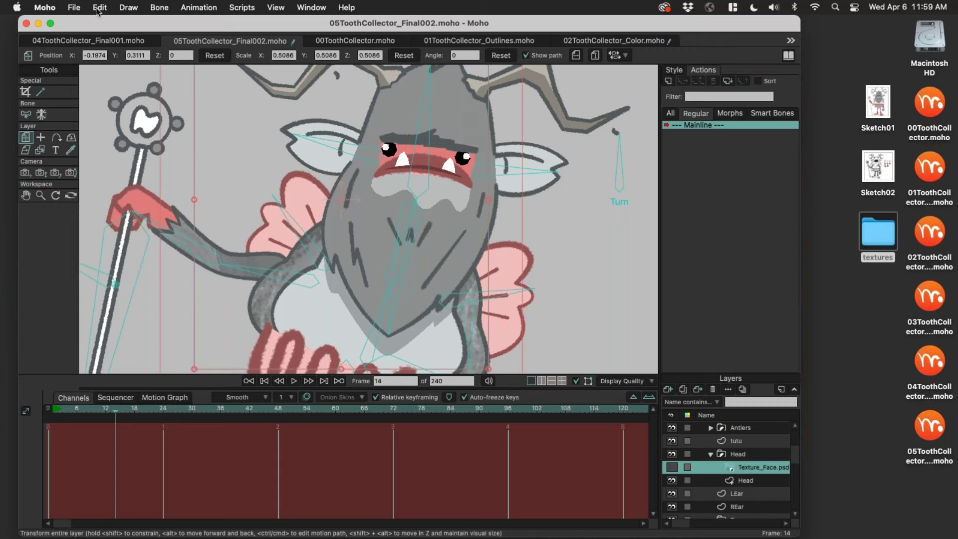
click(74, 7)
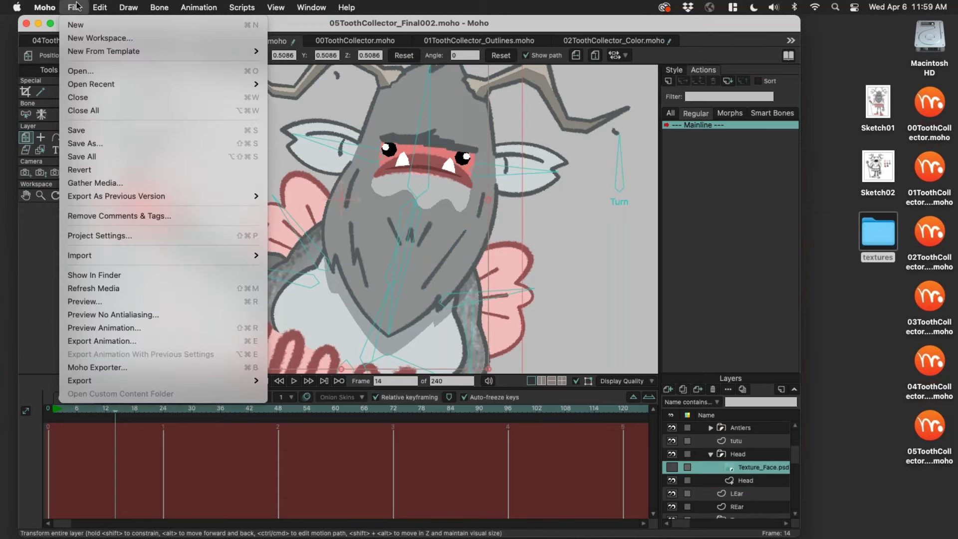
click(263, 480)
drag(136, 408, 48, 408)
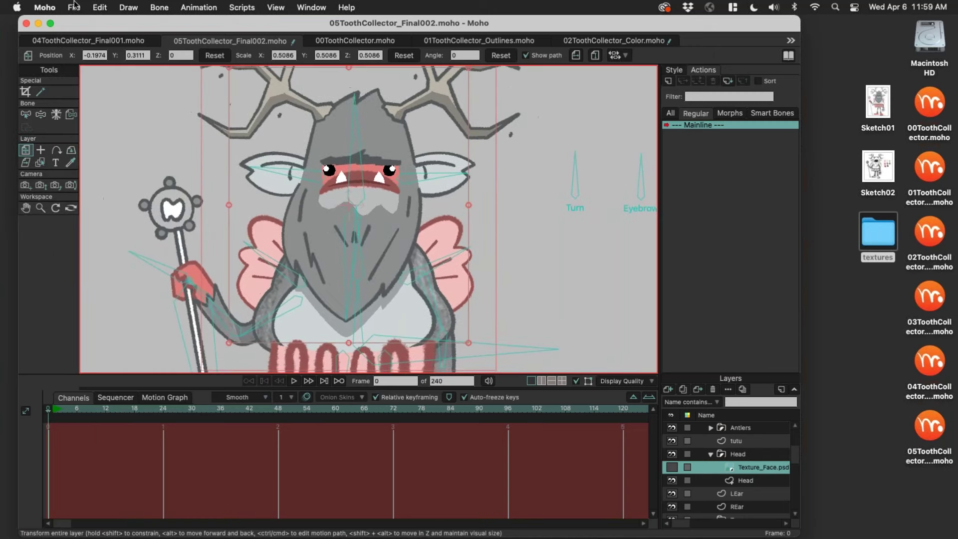
Step: Import Texture_Face.psd from the textures folder on the Desktop into the Head group
click(74, 7)
mouse_move(143, 259)
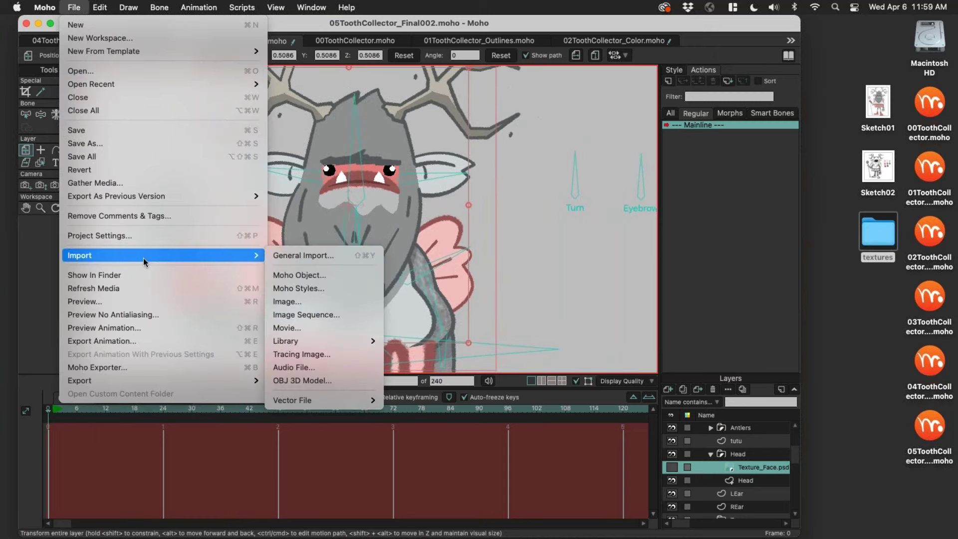
click(284, 259)
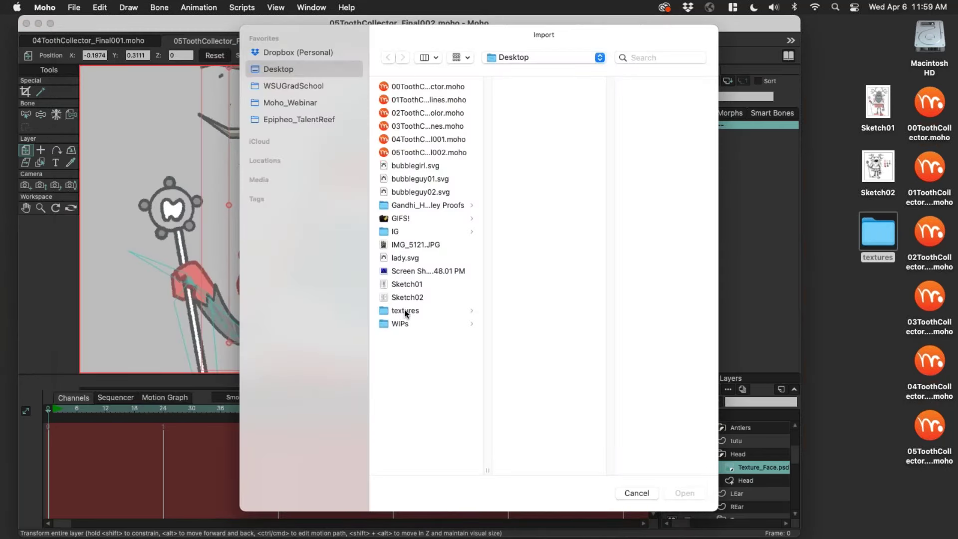
click(404, 310)
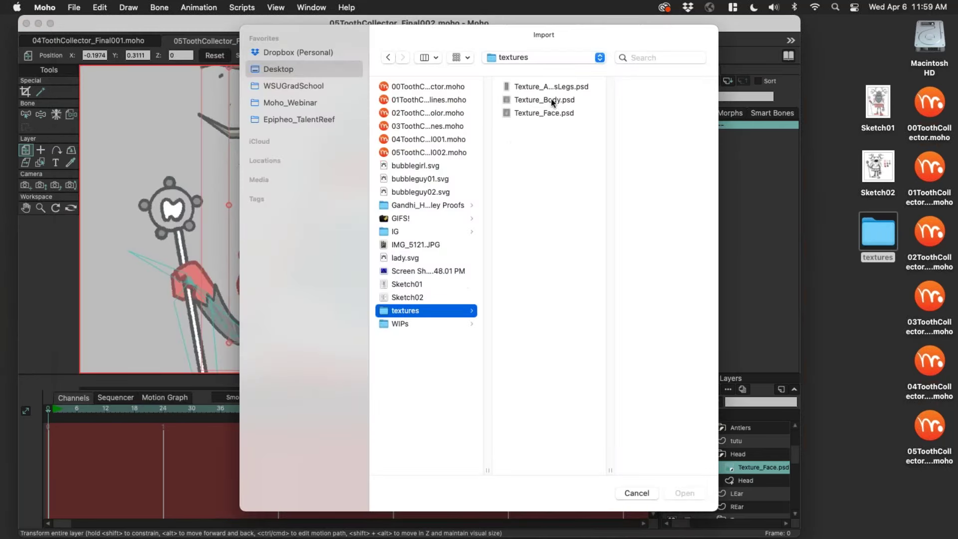
click(552, 112)
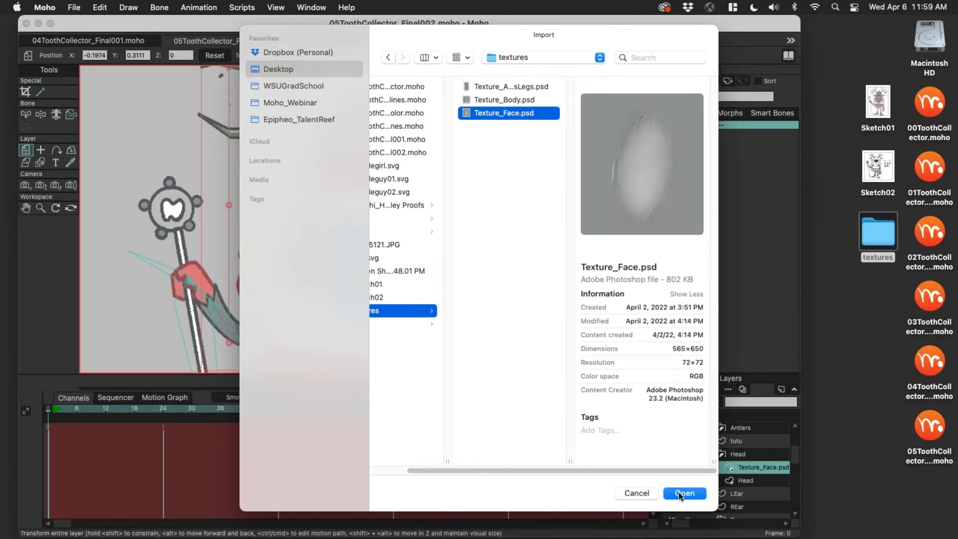
click(684, 493)
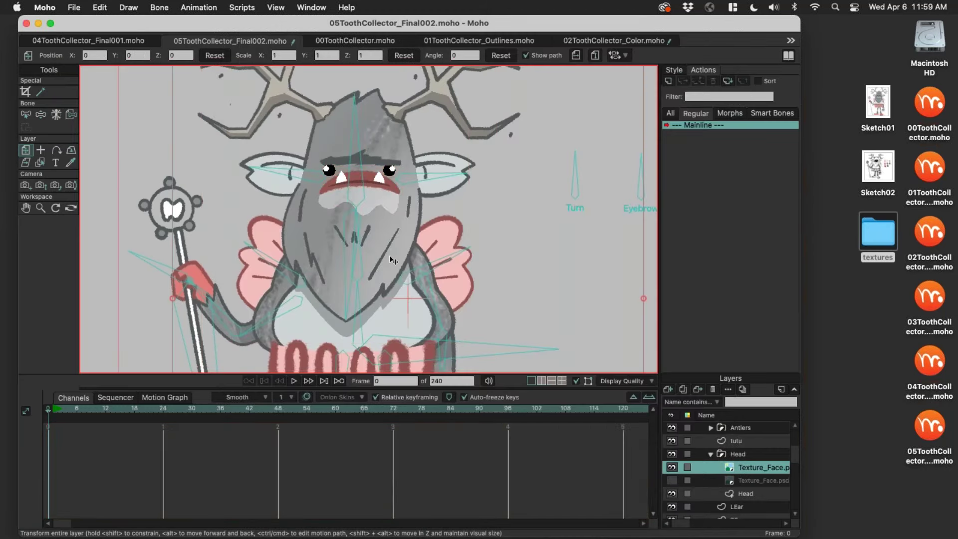
Step: Move the imported face texture over the head and scale it uniformly to about 0.58
scroll(428, 240, down, 5)
scroll(428, 240, up, 1)
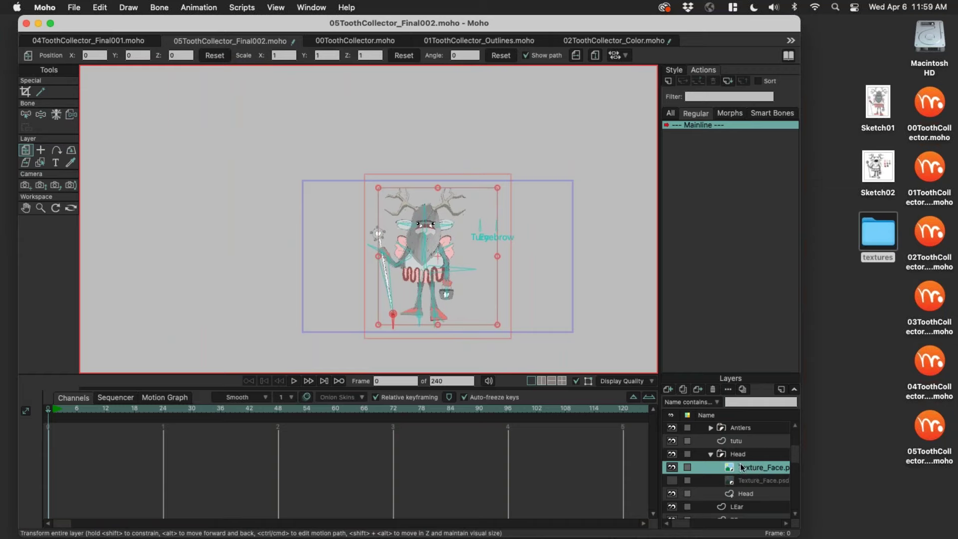
drag(497, 325, 471, 236)
scroll(536, 251, up, 1)
scroll(538, 253, up, 2)
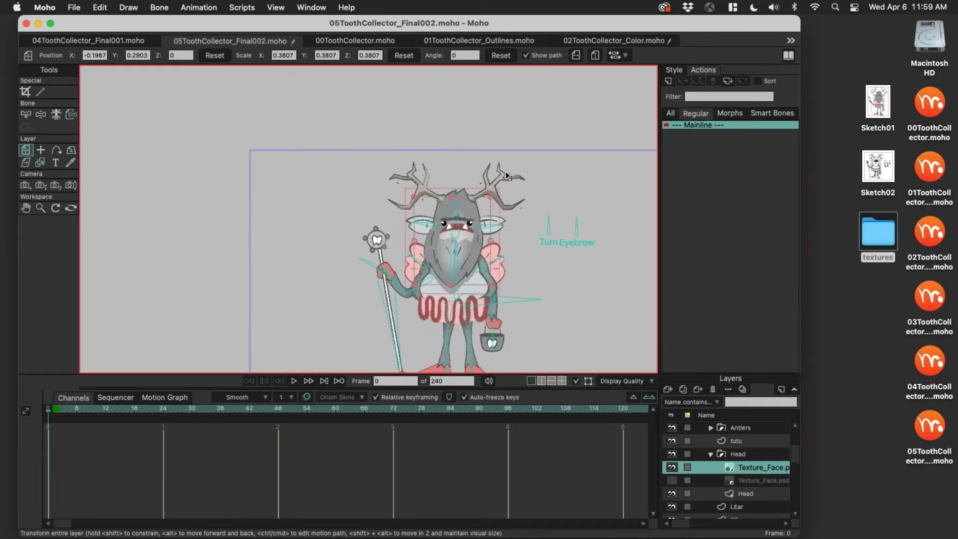
drag(492, 199, 519, 164)
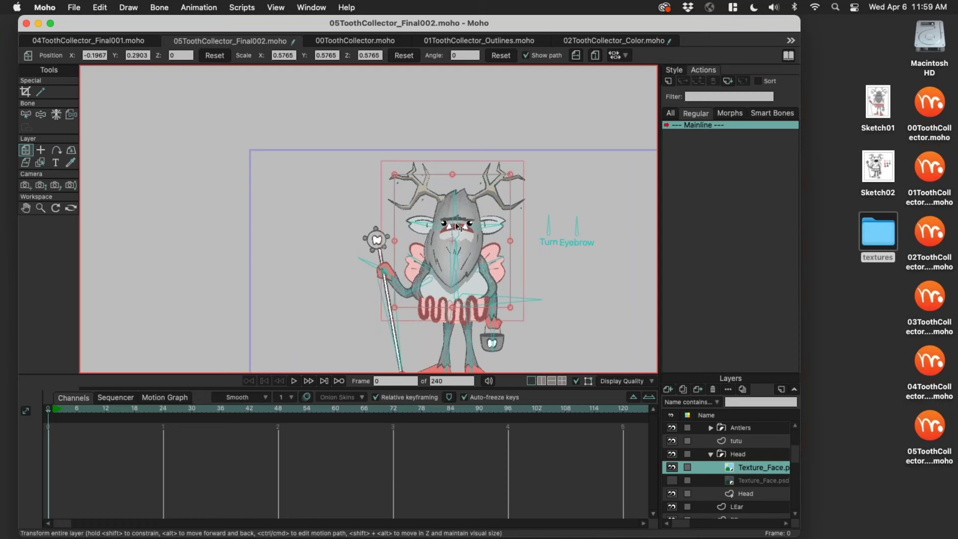
Step: Fine-tune the face texture's position on the head and reduce its scale to about 0.54
scroll(558, 223, up, 1)
scroll(557, 221, up, 1)
drag(520, 232, 517, 229)
scroll(542, 233, up, 1)
scroll(542, 235, up, 1)
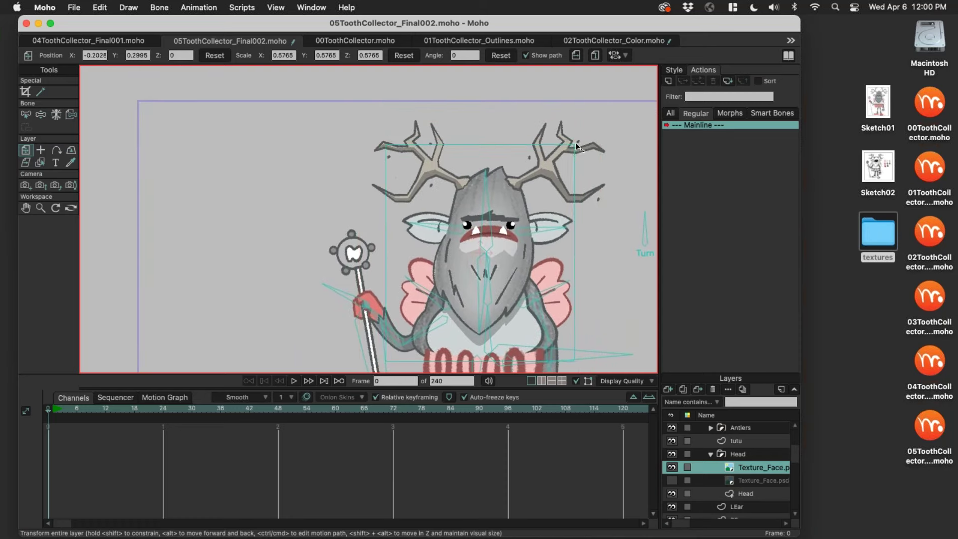
drag(574, 149, 568, 155)
scroll(552, 243, up, 1)
drag(551, 239, 491, 234)
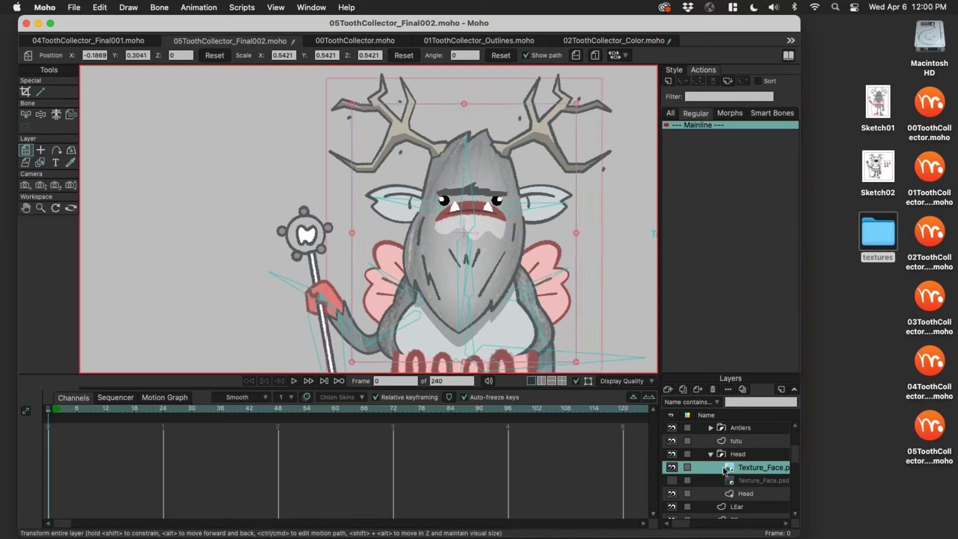
Step: Set the Head group to No Group Mask and select the visible face texture, then the Head vector layer inside it
click(750, 454)
right_click(750, 454)
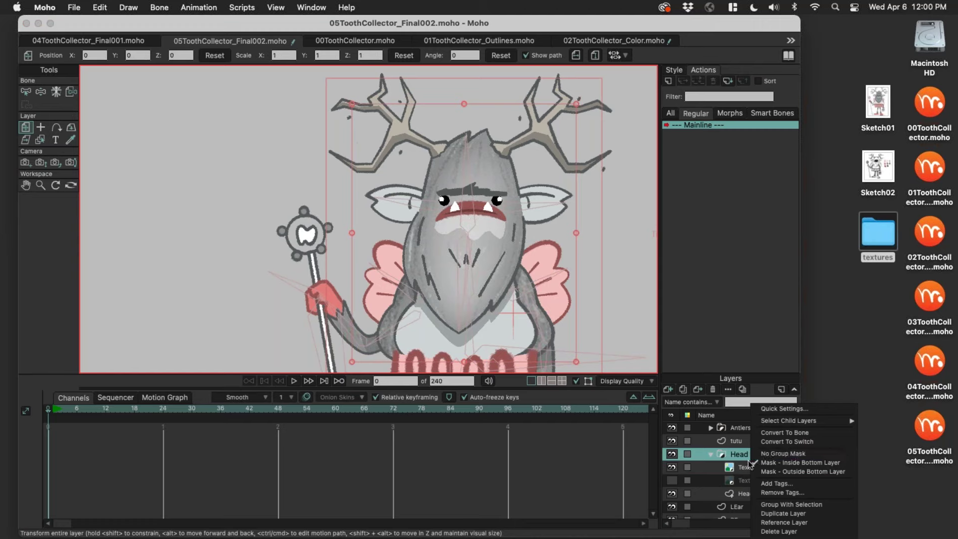
click(764, 453)
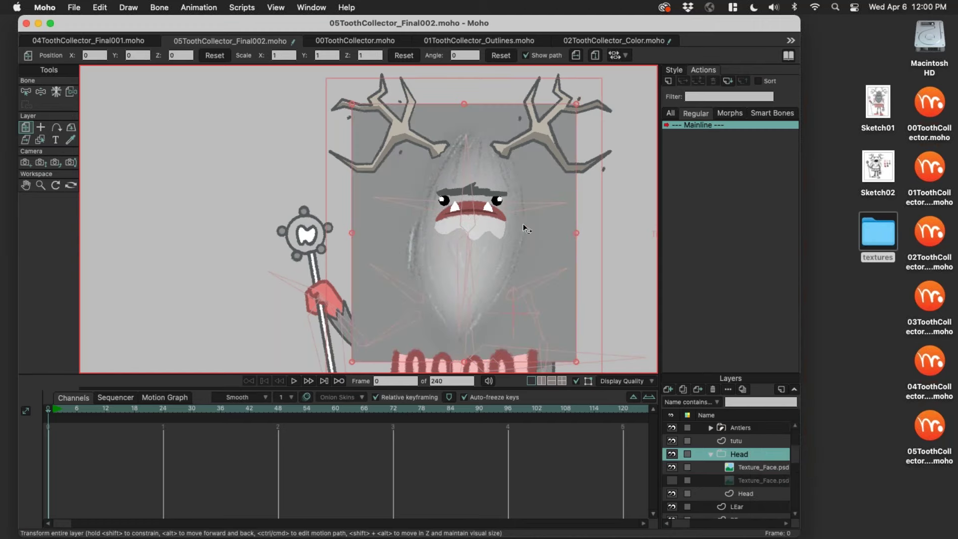
scroll(522, 227, down, 2)
scroll(523, 227, up, 2)
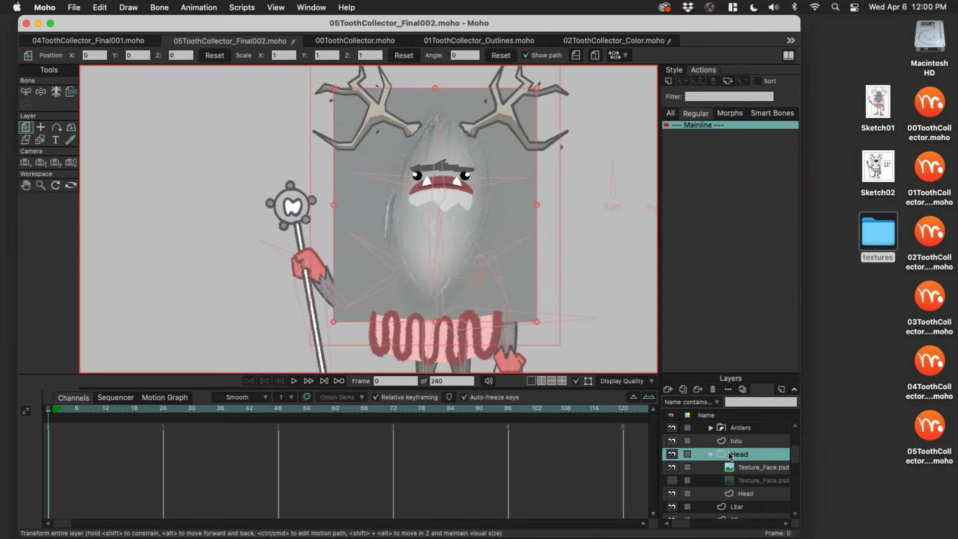
click(742, 468)
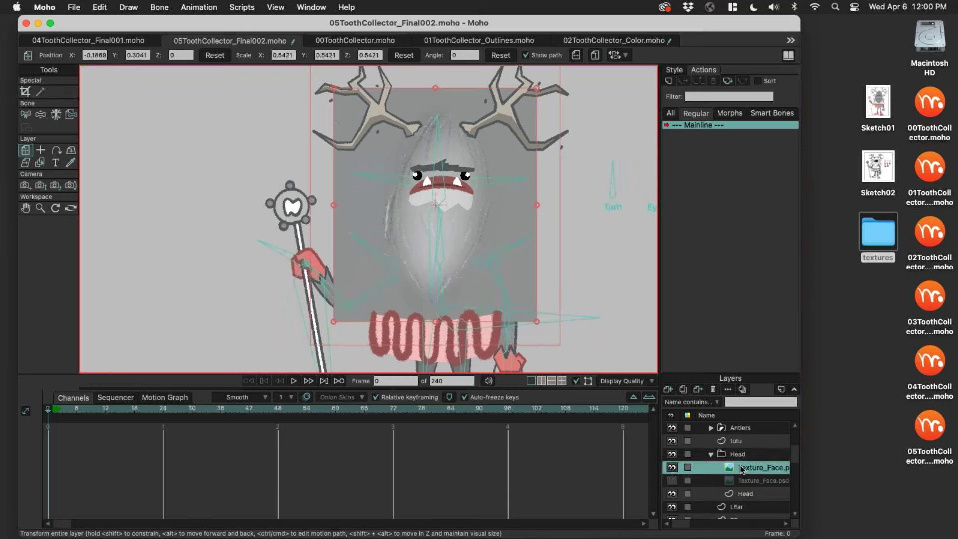
click(745, 494)
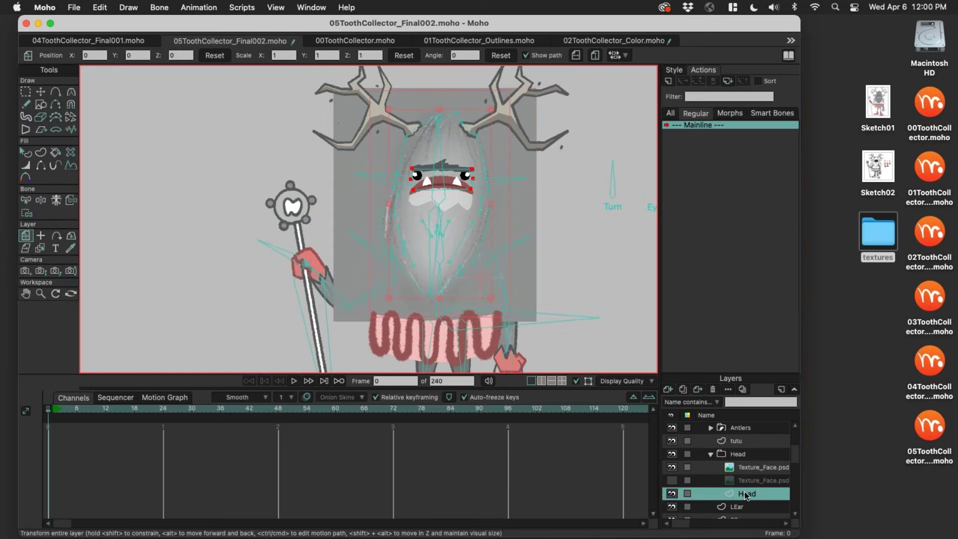
Step: Set the Head group's masking to Mask - Inside Bottom Layer
click(744, 454)
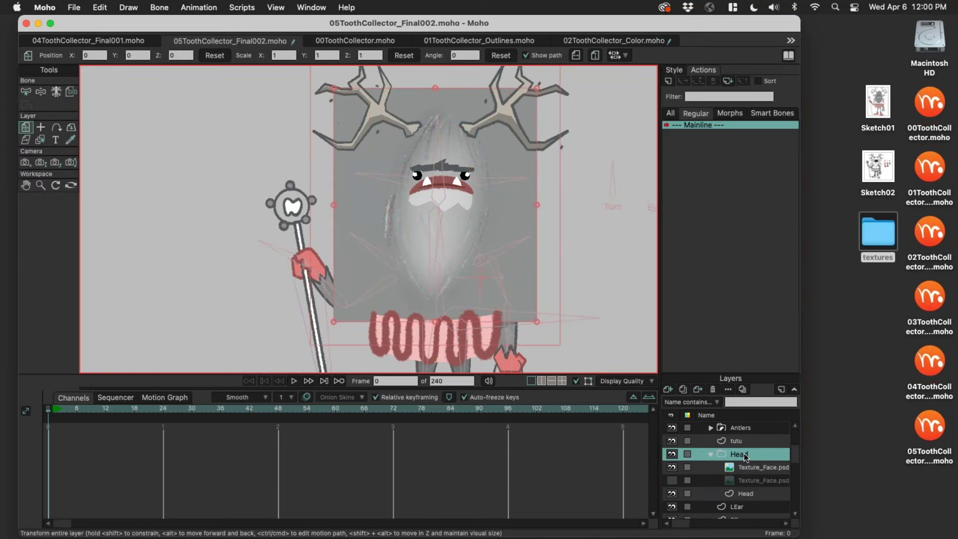
right_click(744, 454)
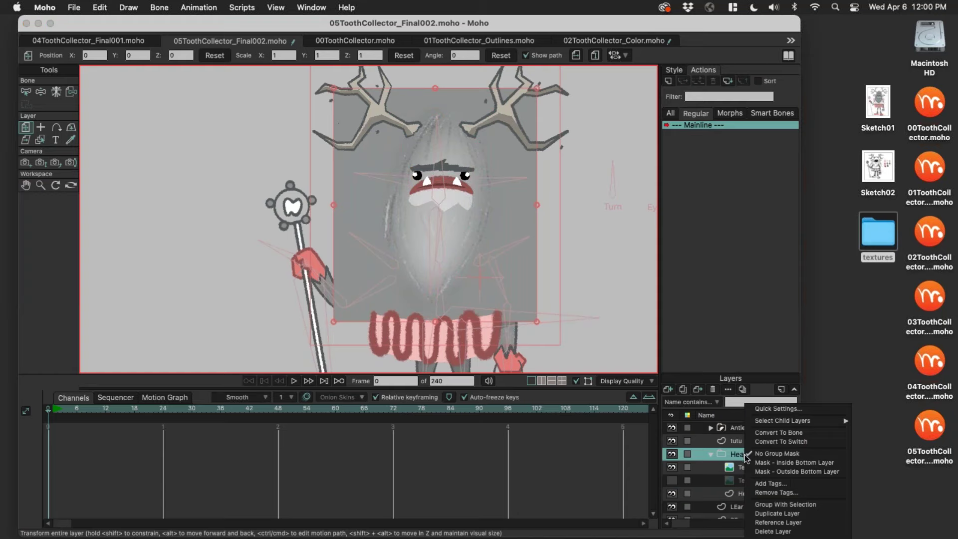
click(782, 463)
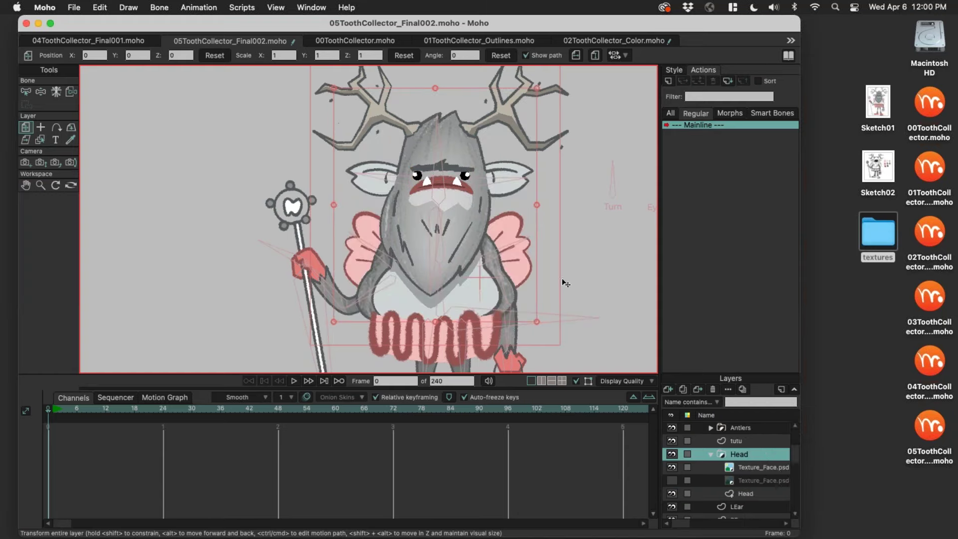
scroll(542, 246, up, 3)
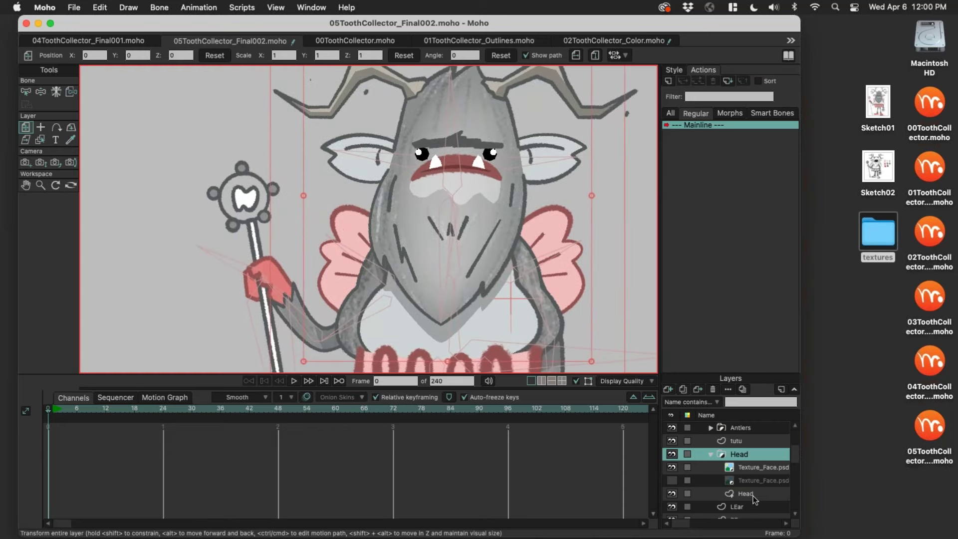
Step: Enable Exclude strokes in the masking settings of the Head vector layer and apply the change
double_click(755, 492)
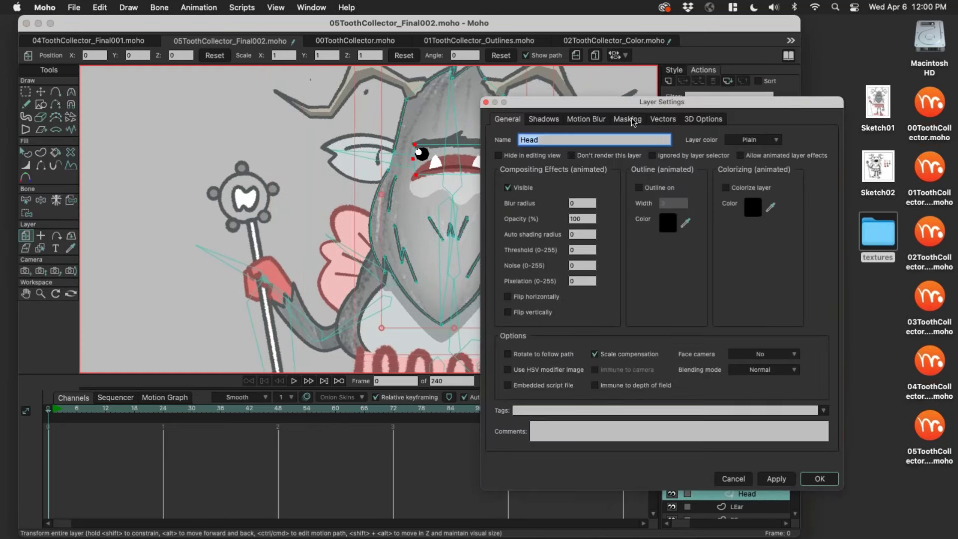
click(628, 119)
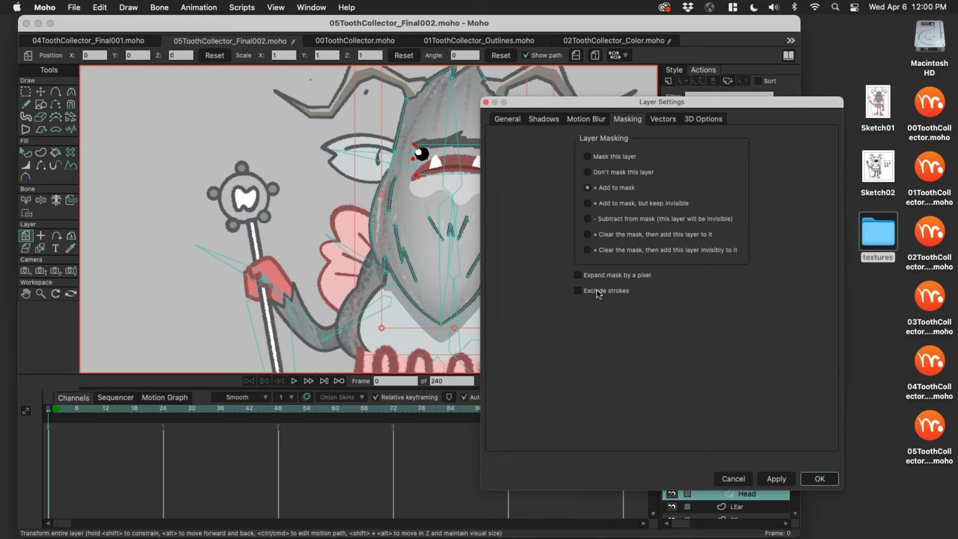
click(774, 481)
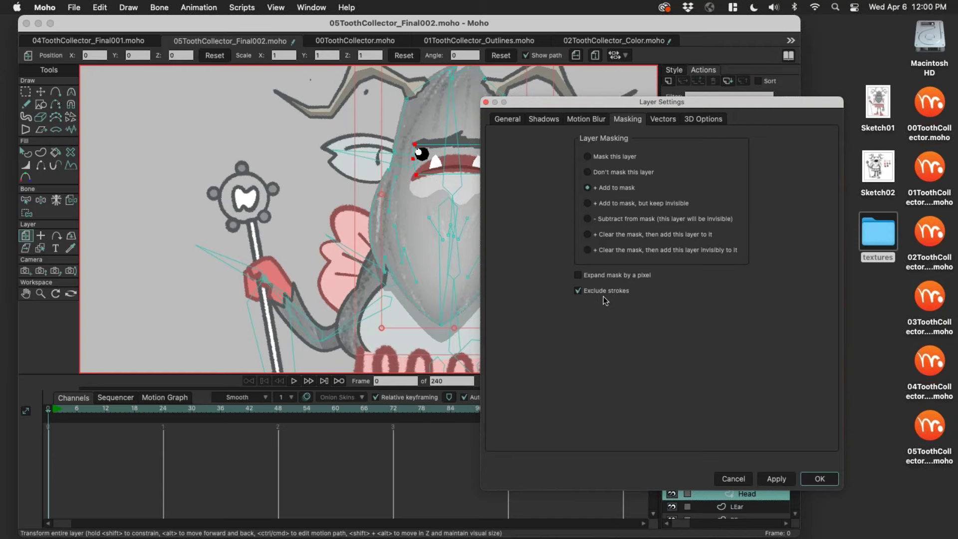
click(782, 480)
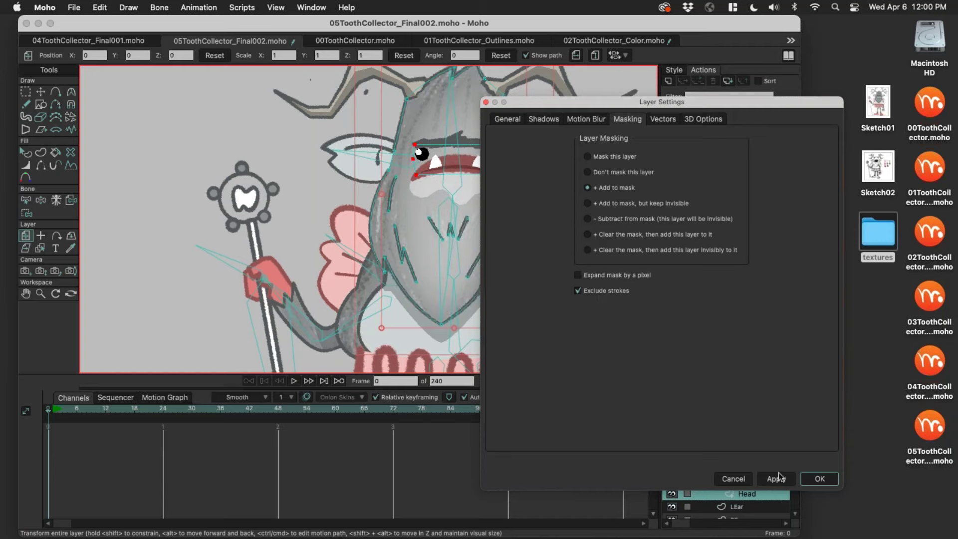
click(818, 479)
scroll(413, 237, down, 3)
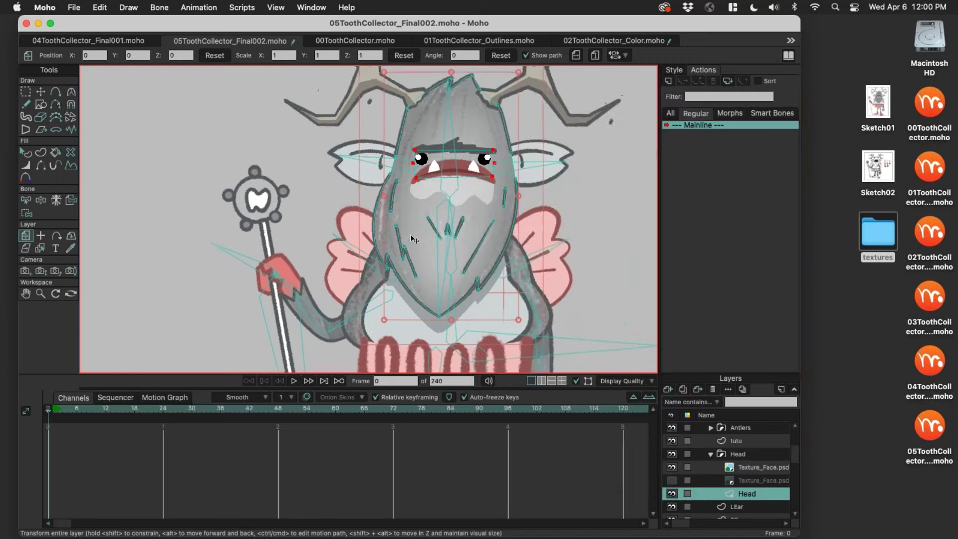
Step: Hide the newly imported Texture_Face.psd layer and show the original Texture_Face.psd layer below it
scroll(439, 244, down, 3)
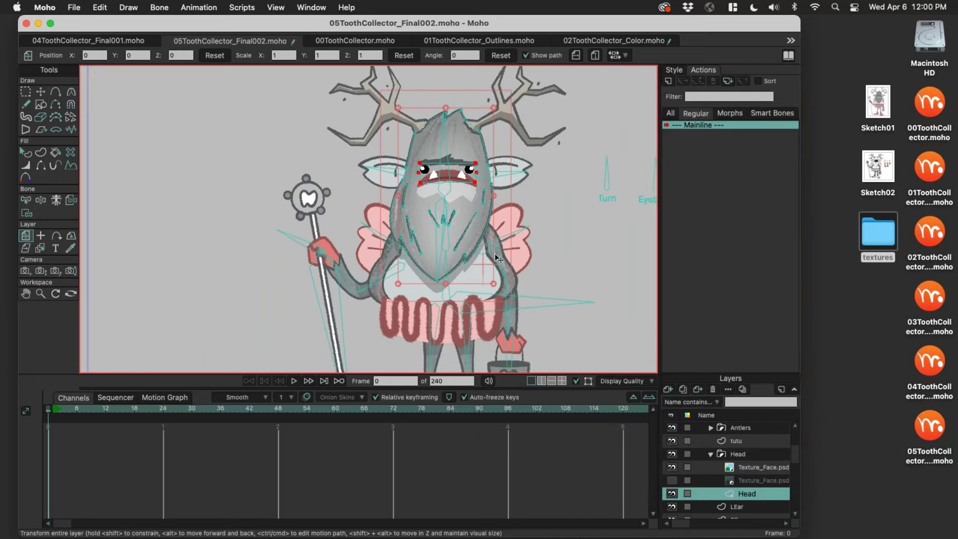
click(672, 467)
click(673, 480)
scroll(492, 187, up, 3)
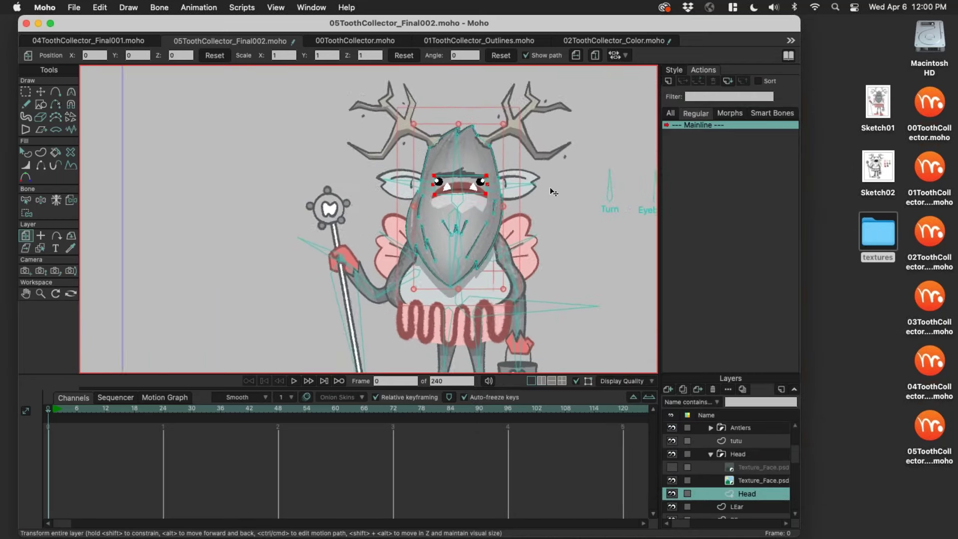
Step: Select the ToothFairy bone layer with the Manipulate Bones tool, go to frame 14, and save the document
scroll(760, 441, up, 5)
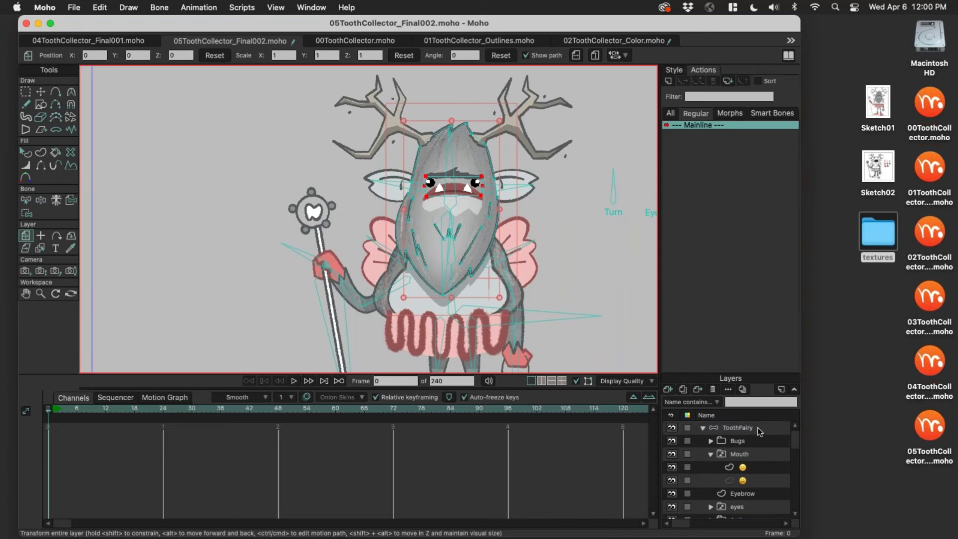
click(758, 428)
scroll(509, 246, up, 3)
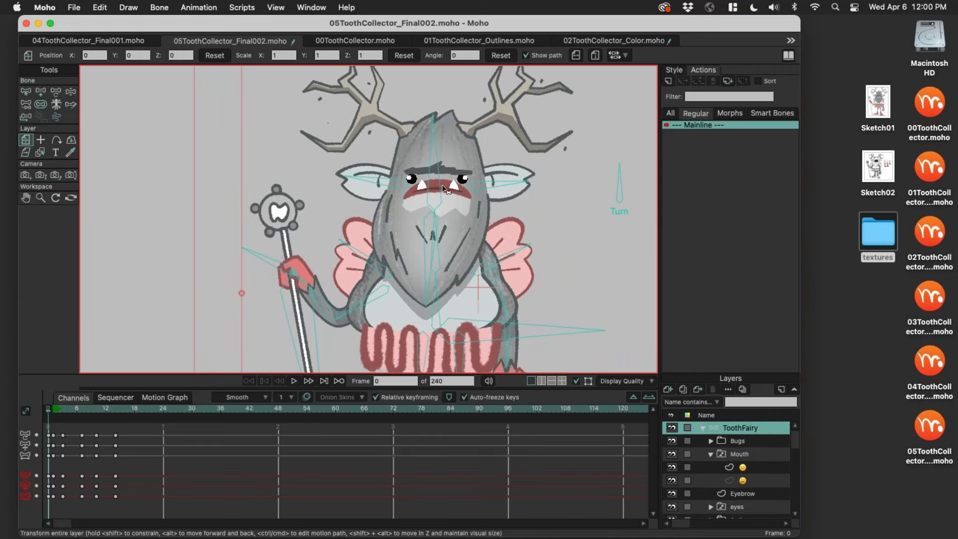
key(z)
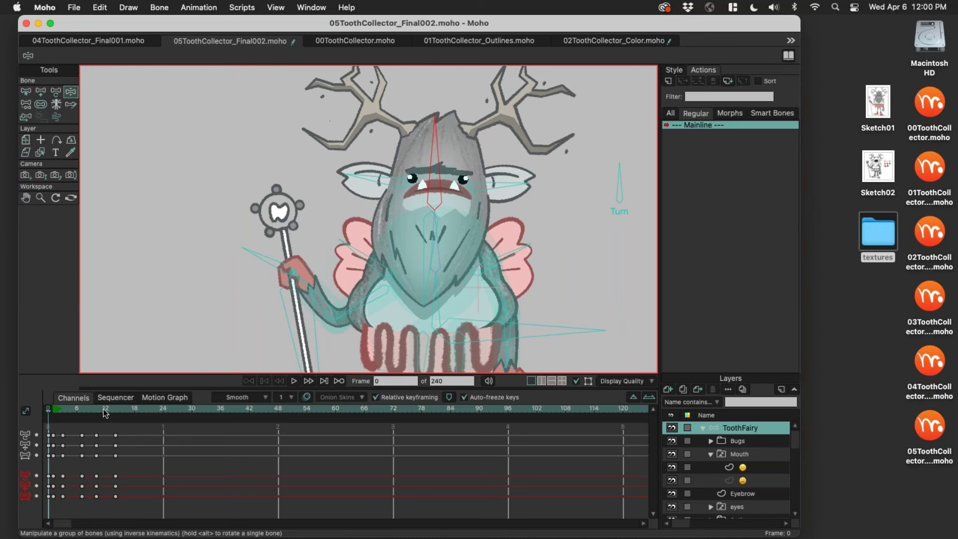
click(112, 410)
click(112, 408)
key(super+s)
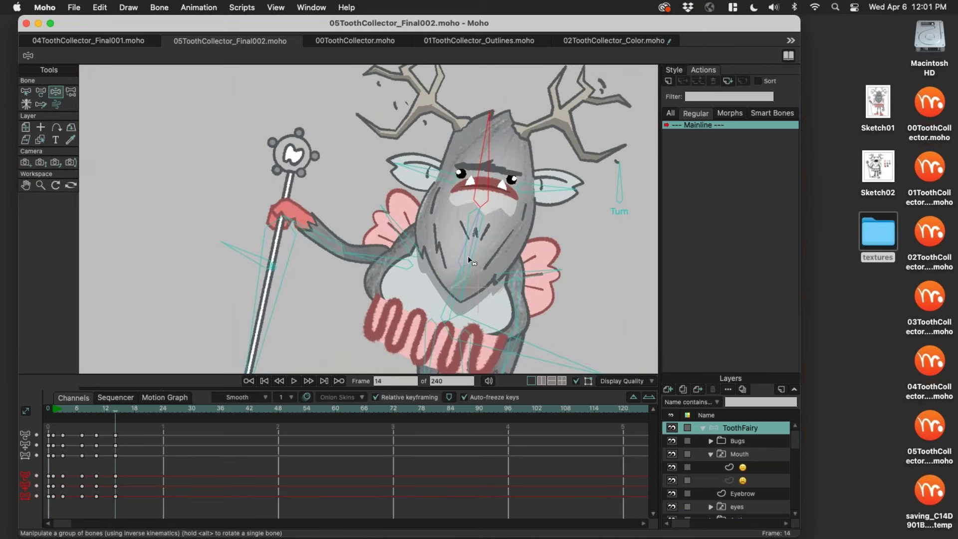
Step: Repose the character at frame 14 by straightening the body and head and adjusting the staff and ears
scroll(443, 243, down, 1)
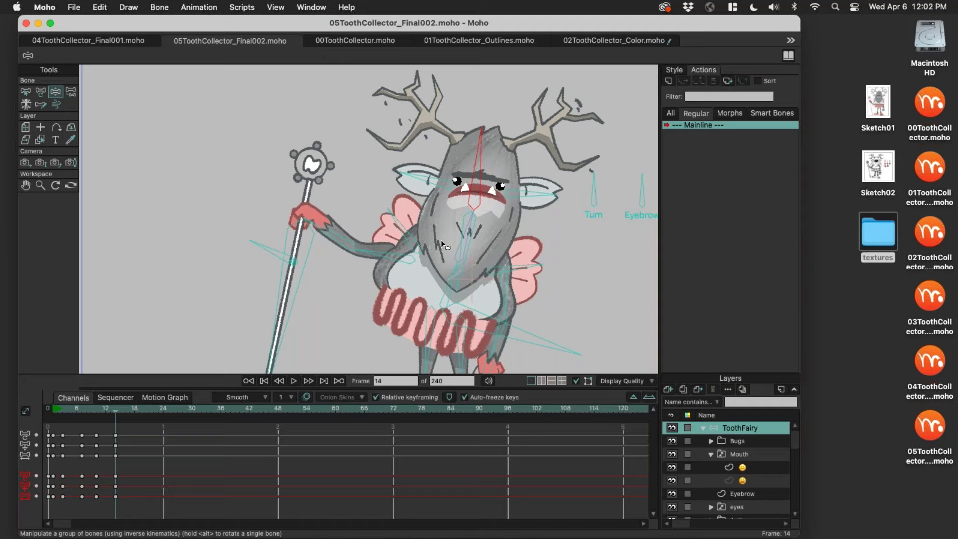
drag(442, 239, 502, 200)
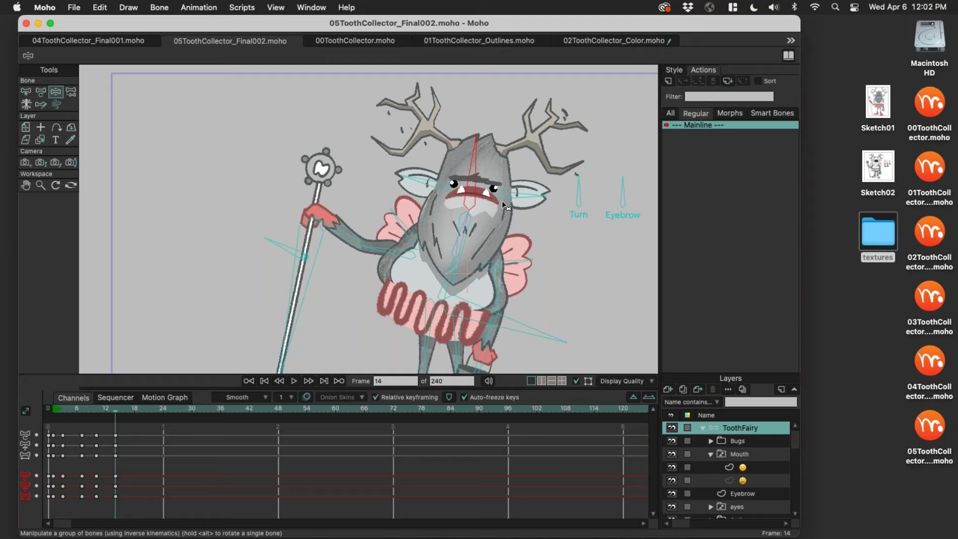
drag(526, 307, 534, 284)
drag(290, 259, 241, 253)
drag(419, 130, 423, 247)
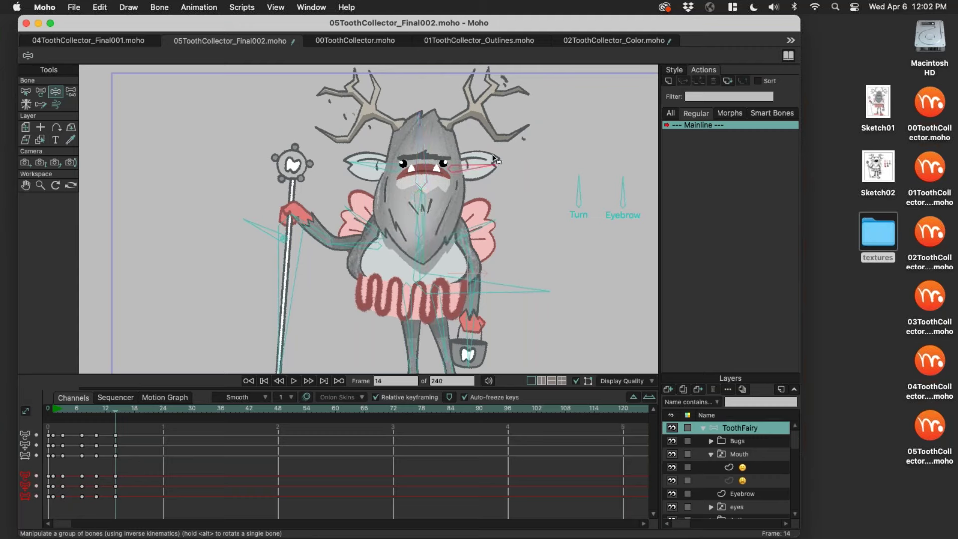
drag(485, 165, 485, 162)
click(357, 175)
scroll(427, 223, down, 3)
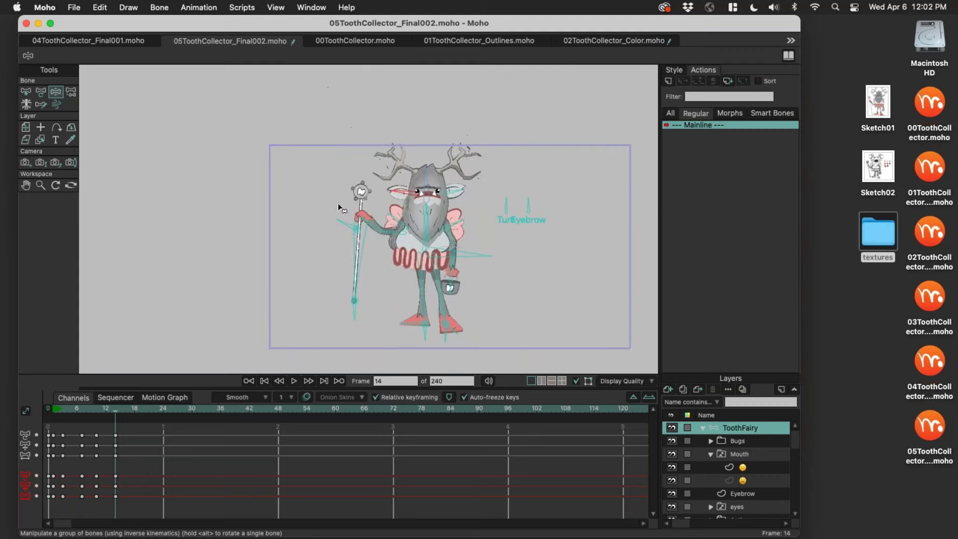
scroll(427, 220, up, 3)
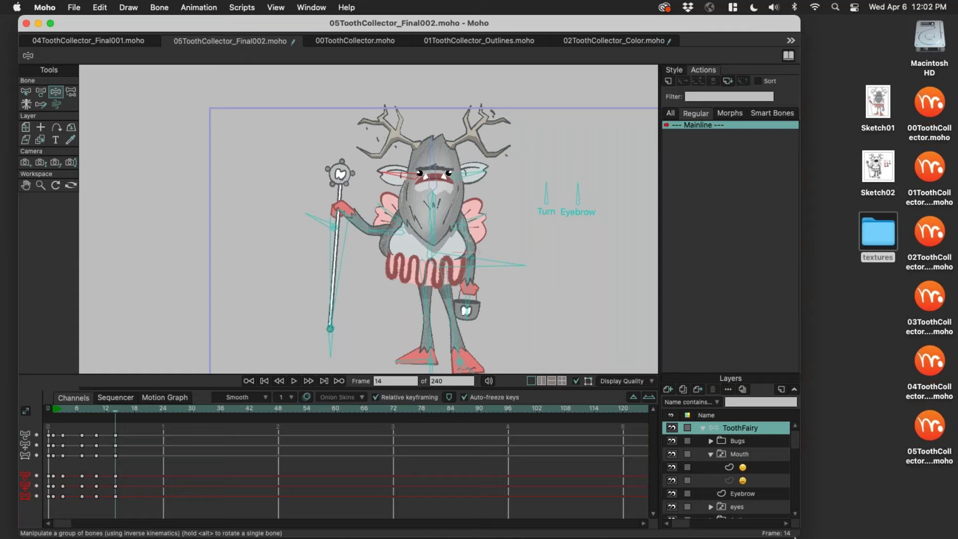
Step: Repose the character at frame 10 by tilting the Turn and Eyebrow bones, straightening the head and raising the ear on the staff side
scroll(762, 478, down, 5)
scroll(760, 474, down, 5)
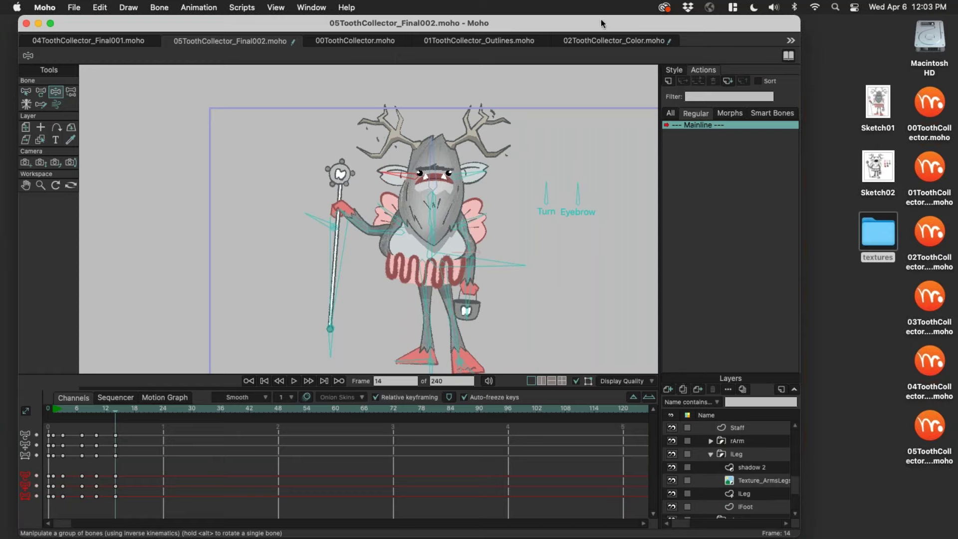
mouse_move(106, 410)
mouse_down()
mouse_move(74, 412)
mouse_move(123, 411)
mouse_move(96, 410)
mouse_up()
drag(550, 184, 565, 186)
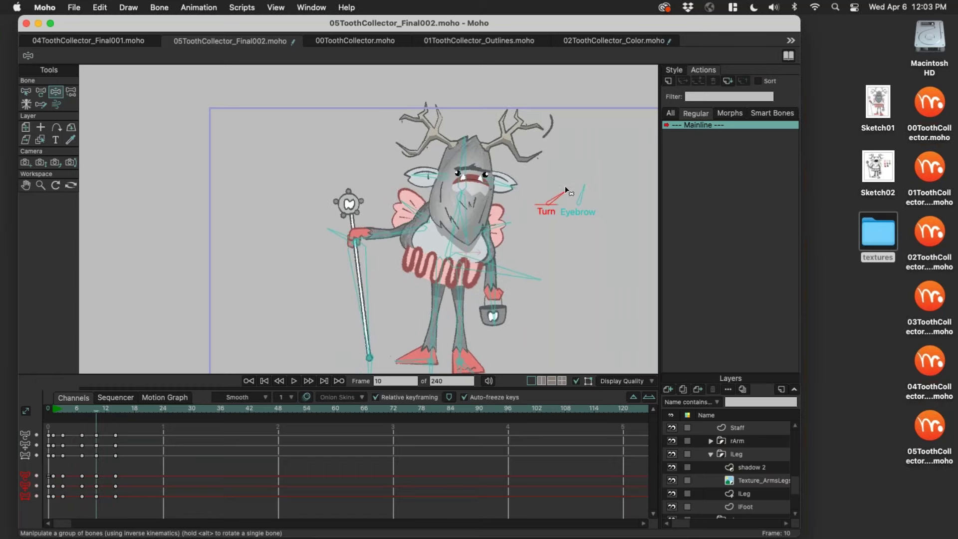
drag(469, 158, 462, 158)
drag(411, 179, 412, 165)
drag(585, 186, 595, 188)
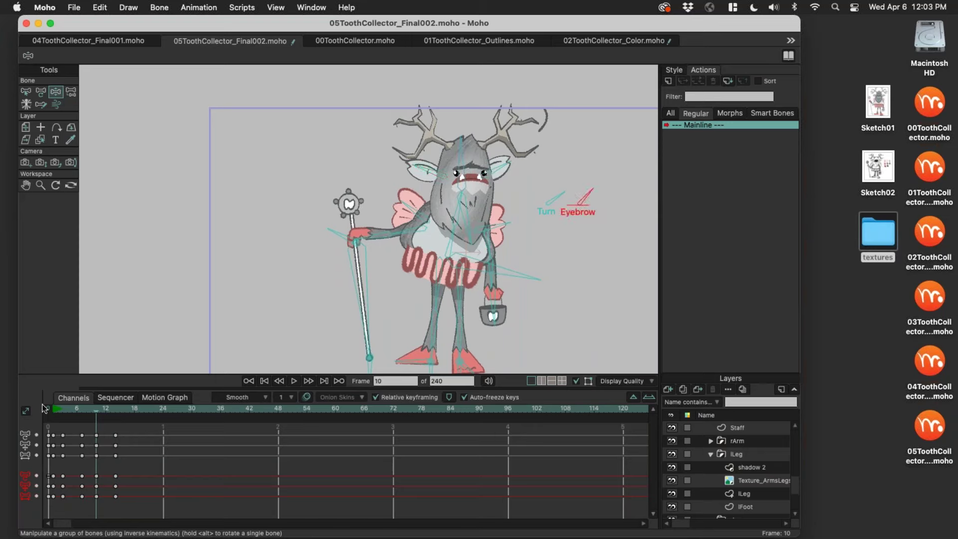
Step: Repose the character at frame 14 by lowering the body, shifting the staff and its hand outward, and rotating the Turn and Eyebrow bones
drag(110, 413, 115, 413)
drag(494, 242, 498, 269)
drag(331, 341, 308, 352)
drag(324, 220, 314, 231)
drag(550, 186, 571, 190)
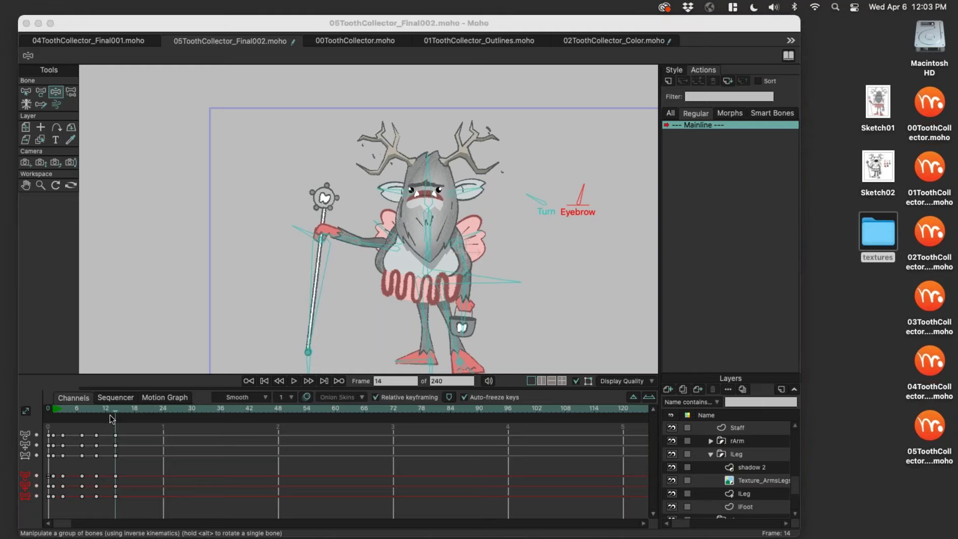
Step: Pose the character at frame 19 by setting the Turn bone upright, raising the body and pulling the staff hand inward
mouse_move(110, 415)
mouse_down()
mouse_move(92, 416)
mouse_move(113, 417)
mouse_up()
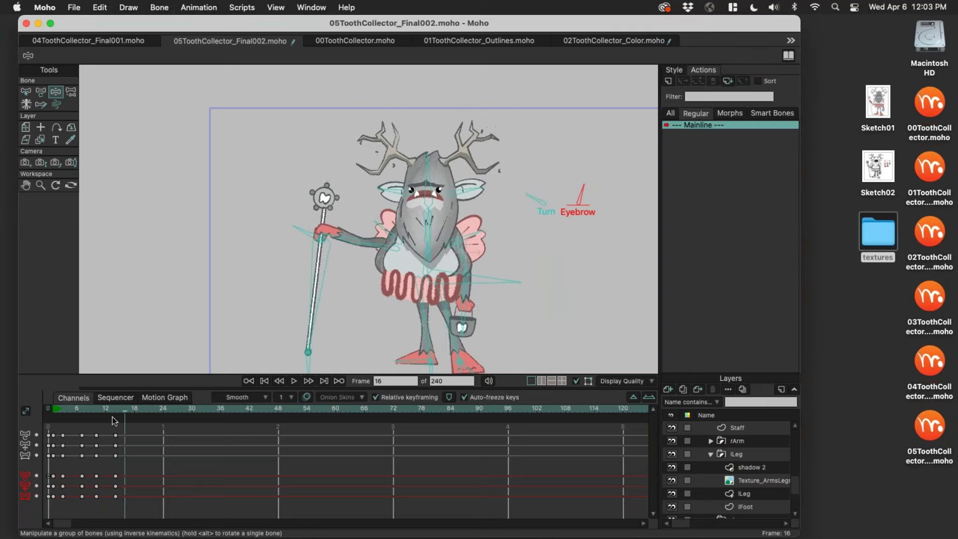
click(139, 417)
drag(548, 191, 552, 185)
drag(490, 281, 505, 252)
drag(295, 234, 319, 230)
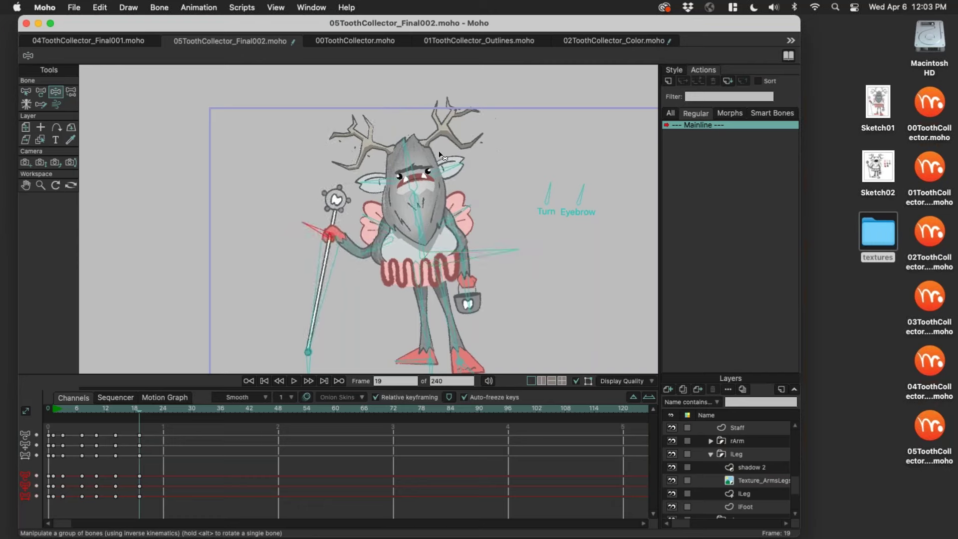
Step: Straighten the head and adjust the ears at frame 19, and save the document
drag(411, 148, 421, 148)
drag(414, 237, 419, 234)
drag(465, 210, 468, 218)
drag(364, 219, 368, 212)
drag(472, 214, 471, 211)
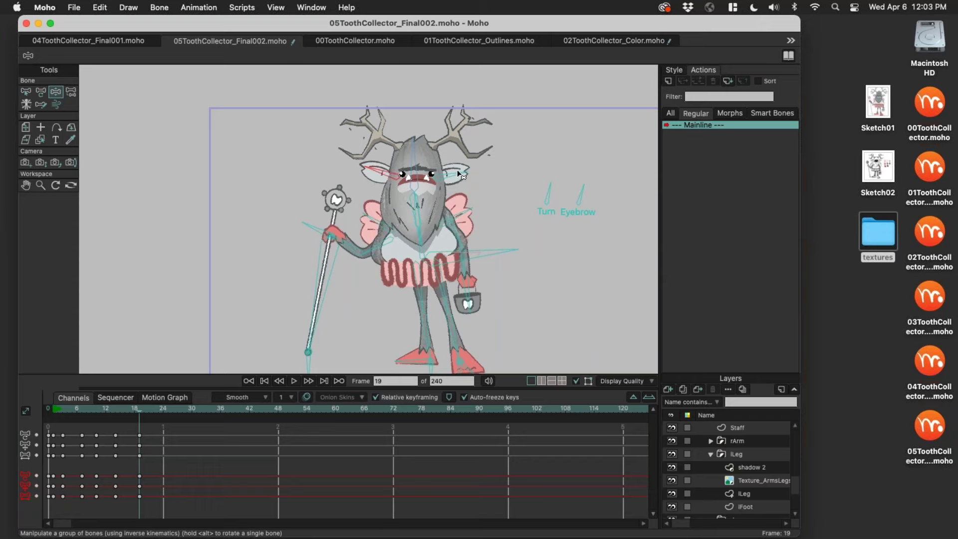
scroll(467, 250, down, 1)
key(super+s)
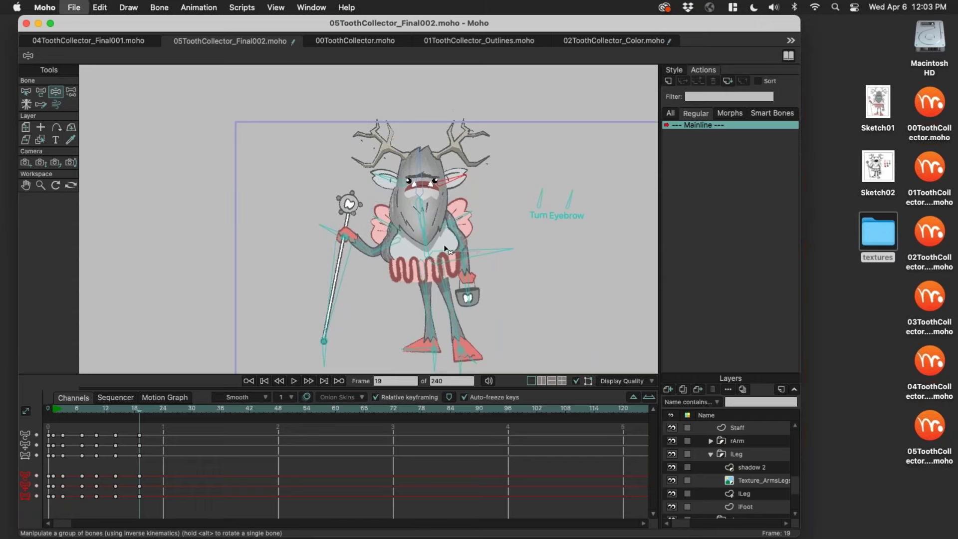
Step: Create a new document and draw a rectangle near the centre of the canvas on Layer 1
scroll(472, 226, up, 3)
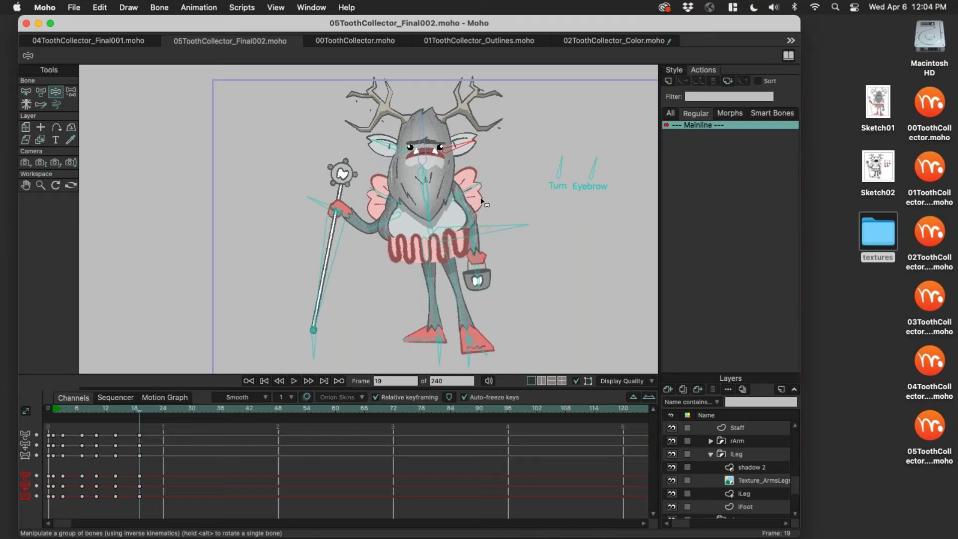
click(74, 7)
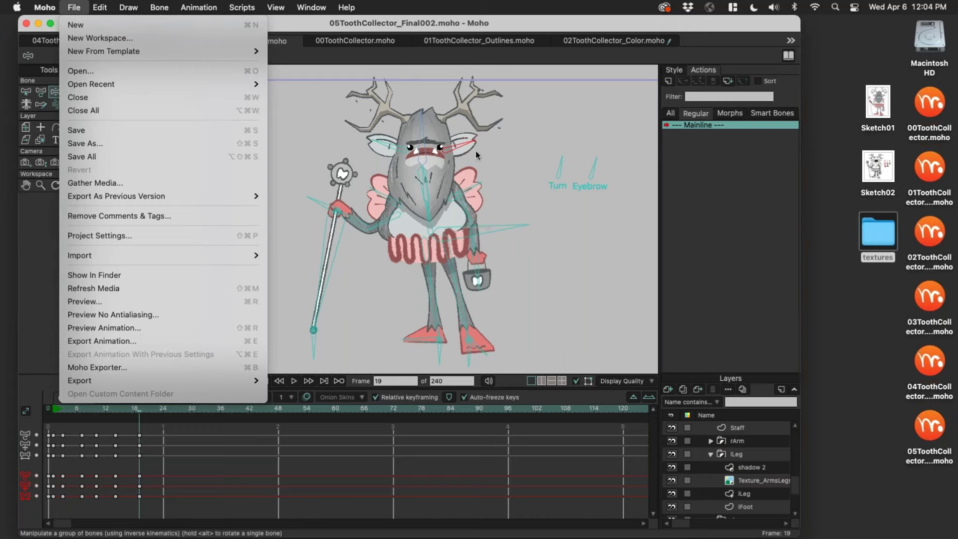
click(452, 144)
click(74, 7)
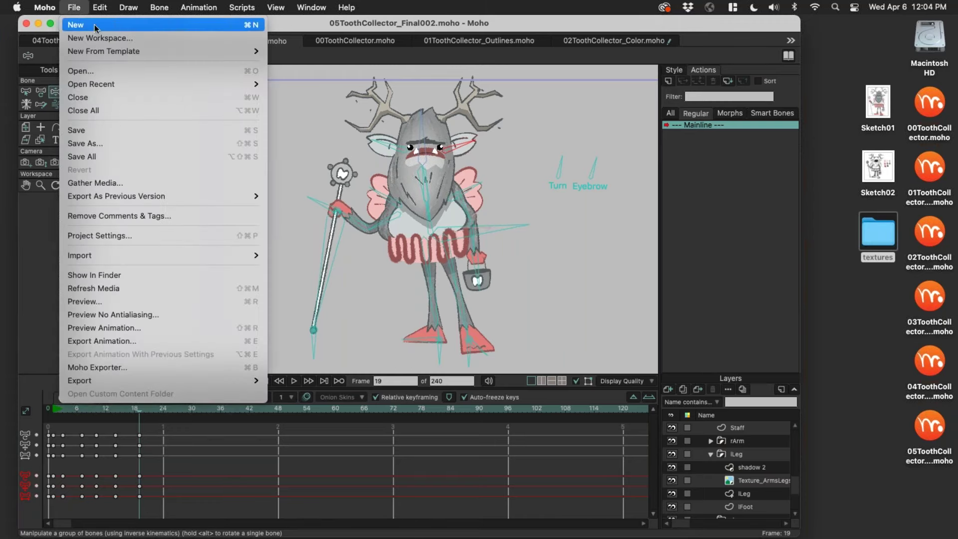
click(122, 26)
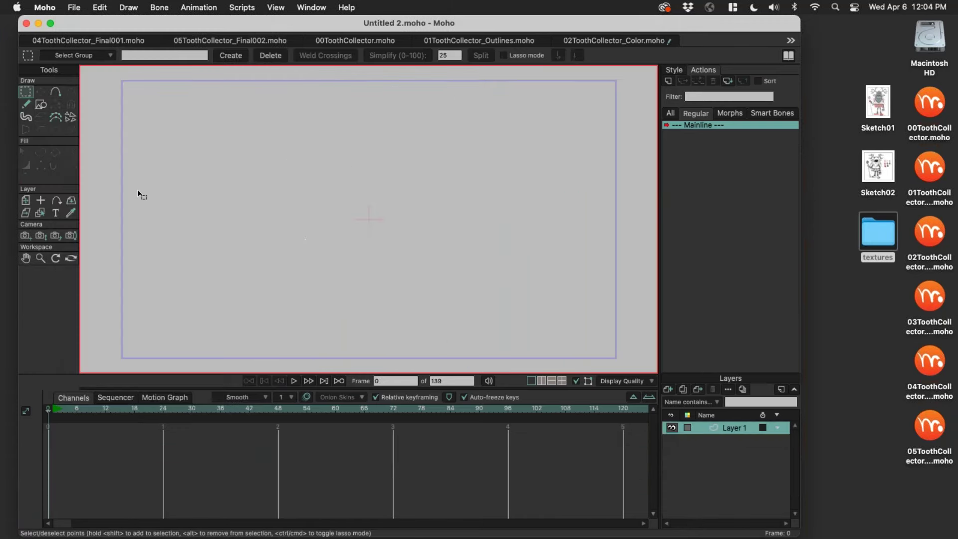
click(42, 105)
mouse_move(356, 165)
mouse_down()
mouse_move(424, 252)
mouse_move(435, 252)
mouse_move(398, 229)
mouse_up()
key(t)
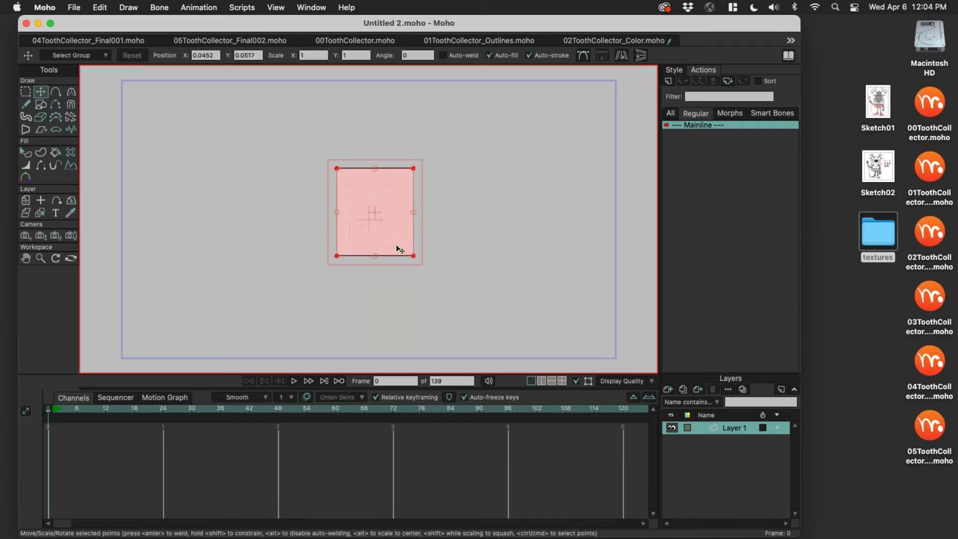
Step: Add a new vector layer and draw a long thin rectangle extending sideways from the first rectangle's upper right corner
click(669, 389)
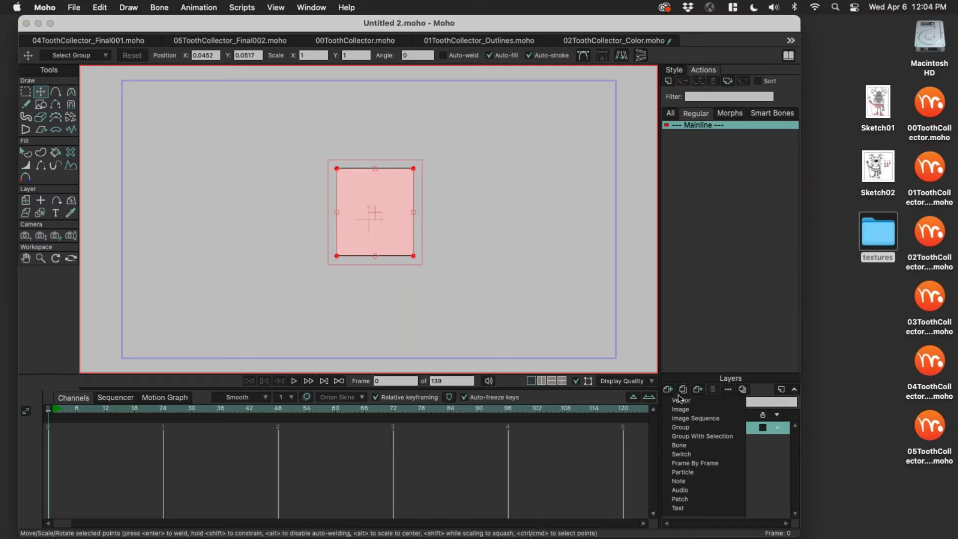
click(681, 398)
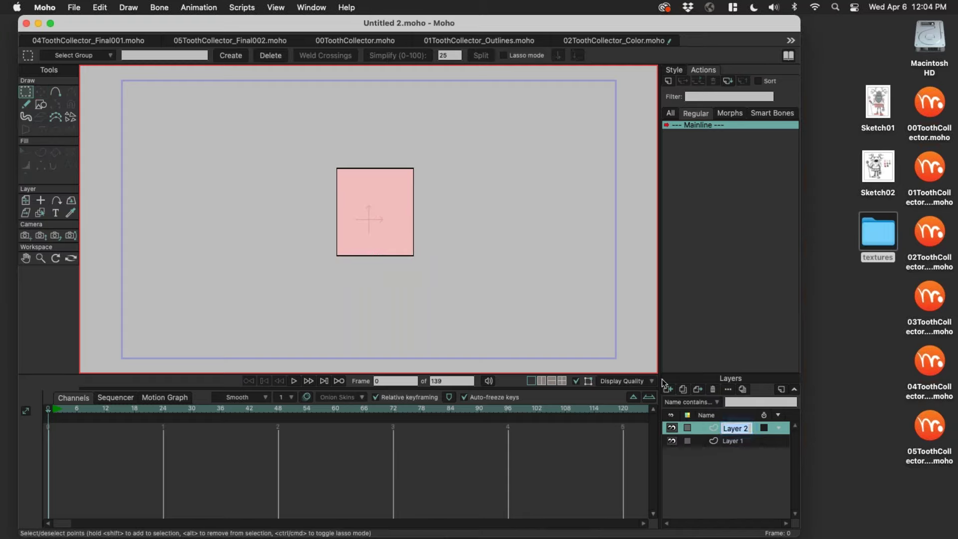
click(41, 104)
mouse_move(413, 167)
mouse_down()
mouse_move(513, 187)
mouse_move(478, 174)
mouse_up()
key(t)
scroll(475, 182, up, 3)
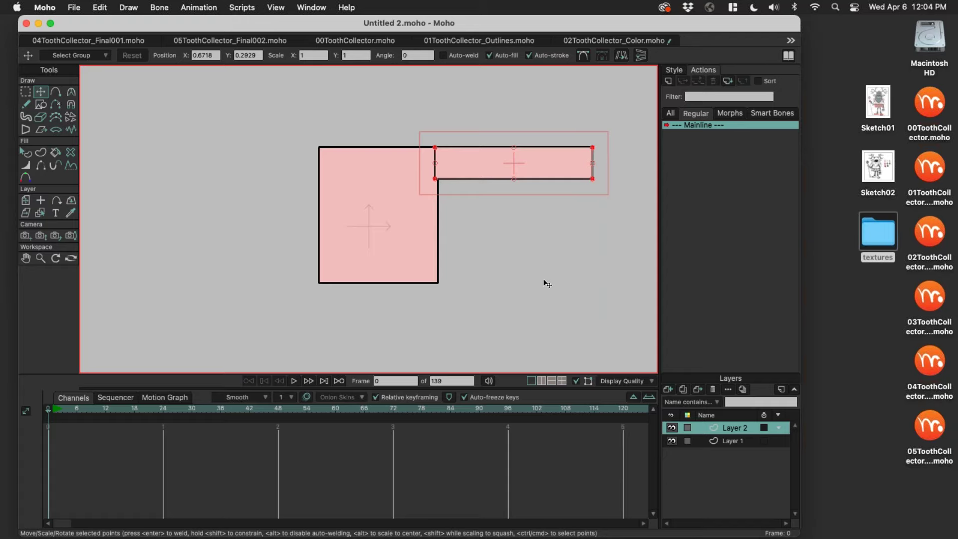
scroll(549, 175, down, 2)
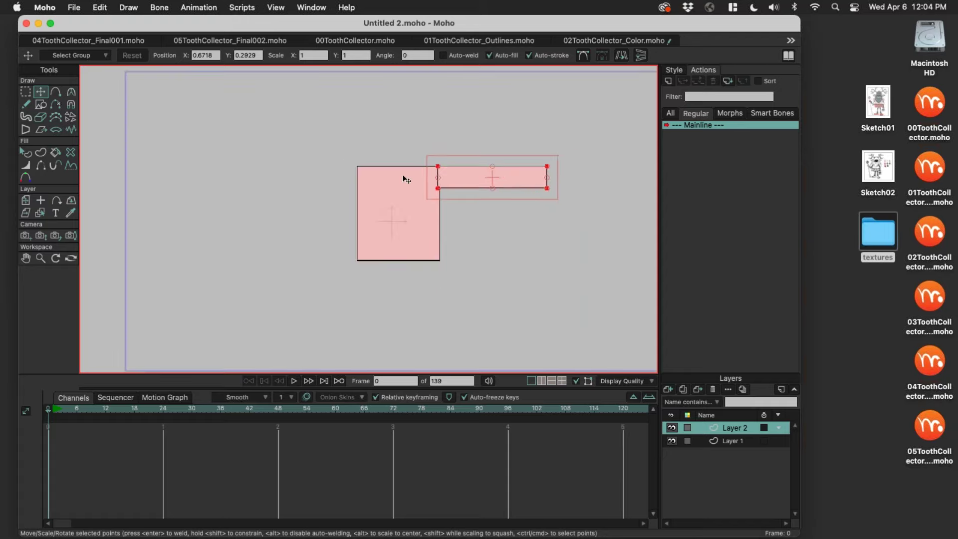
scroll(495, 180, down, 1)
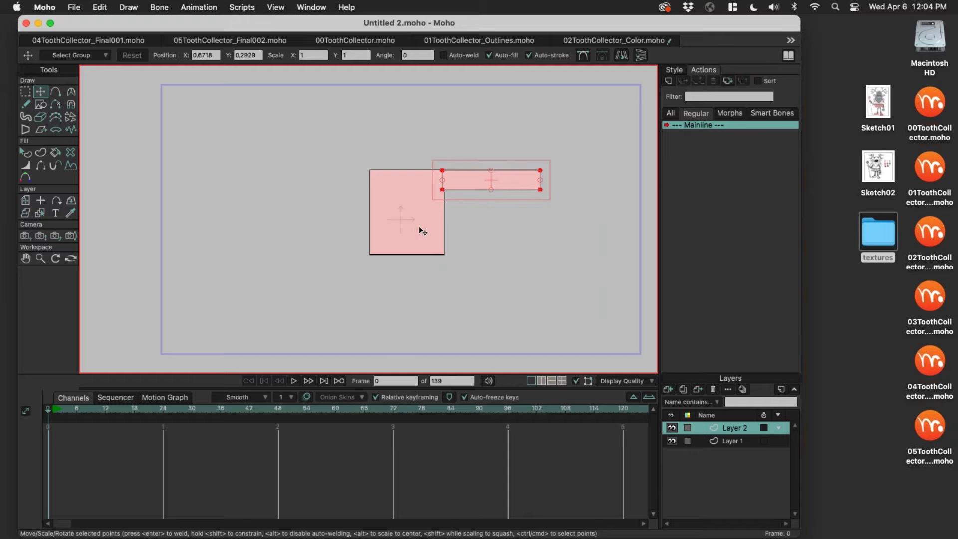
scroll(436, 199, up, 1)
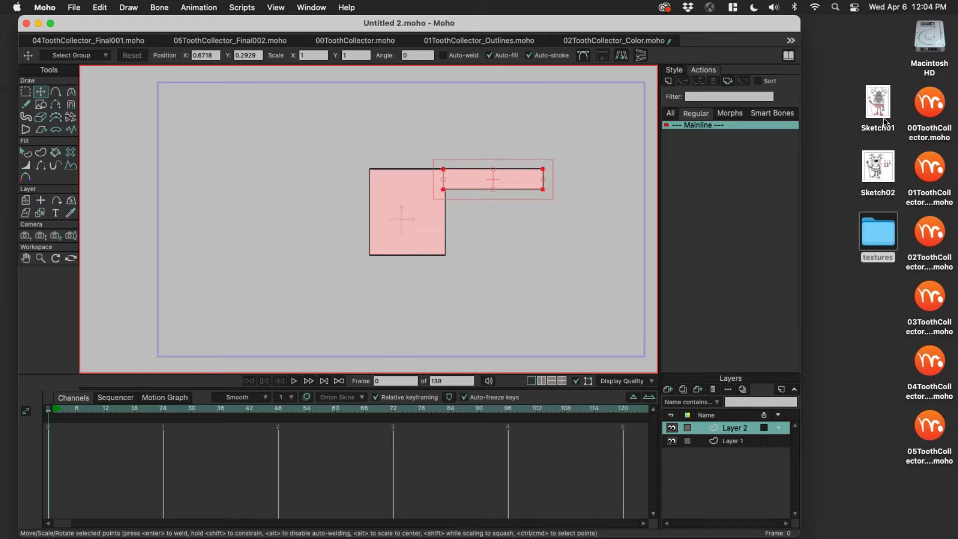
Step: Preview the Sketch02 image on the desktop to examine the character's separate parts, and return to Moho
click(876, 166)
key(space)
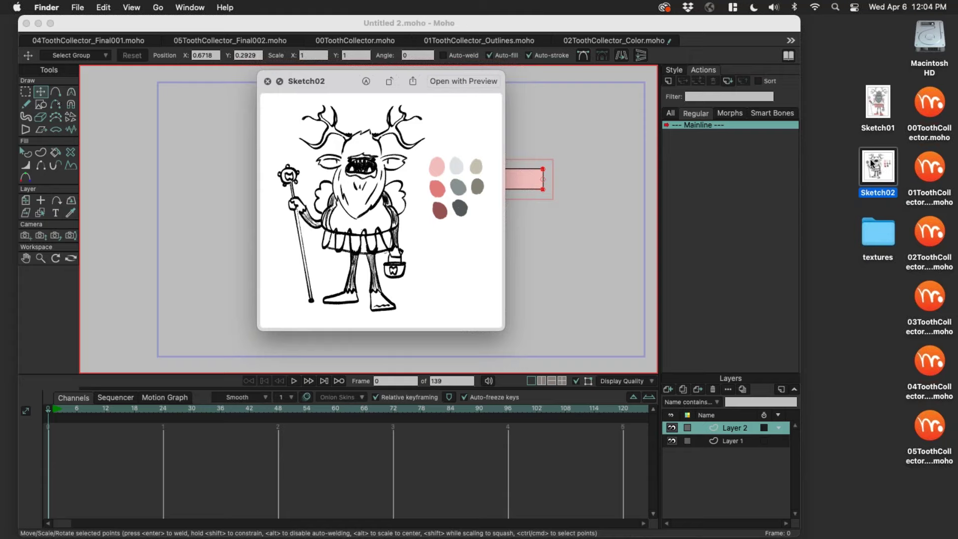
drag(327, 82, 334, 86)
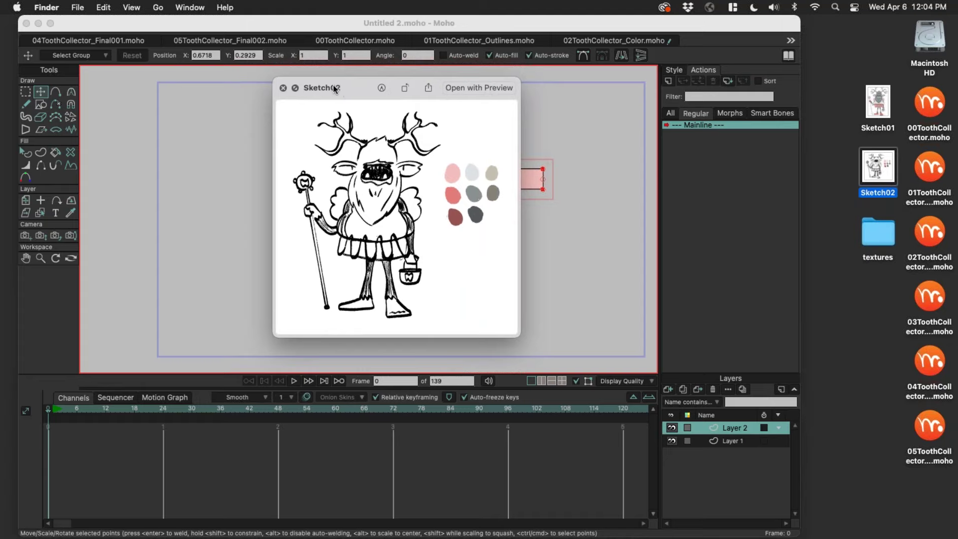
click(283, 88)
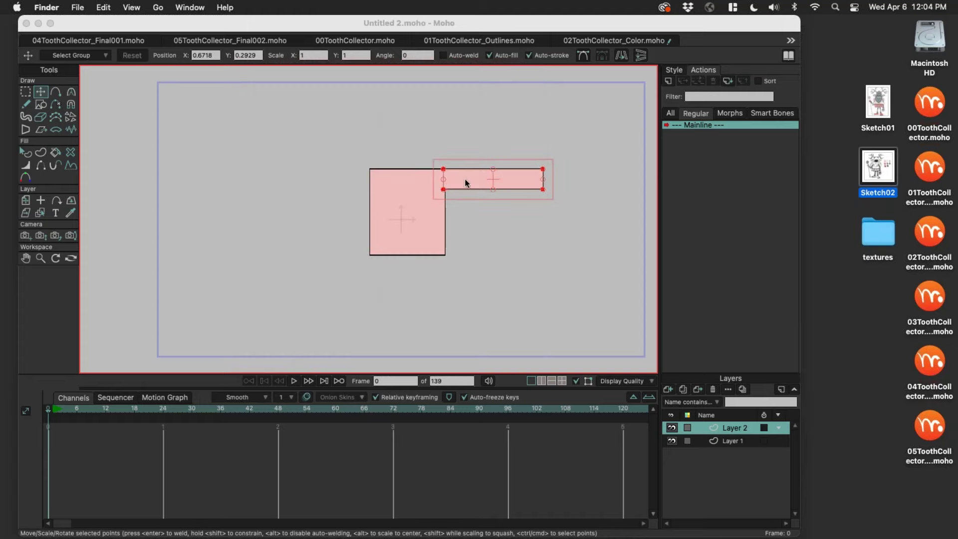
key(space)
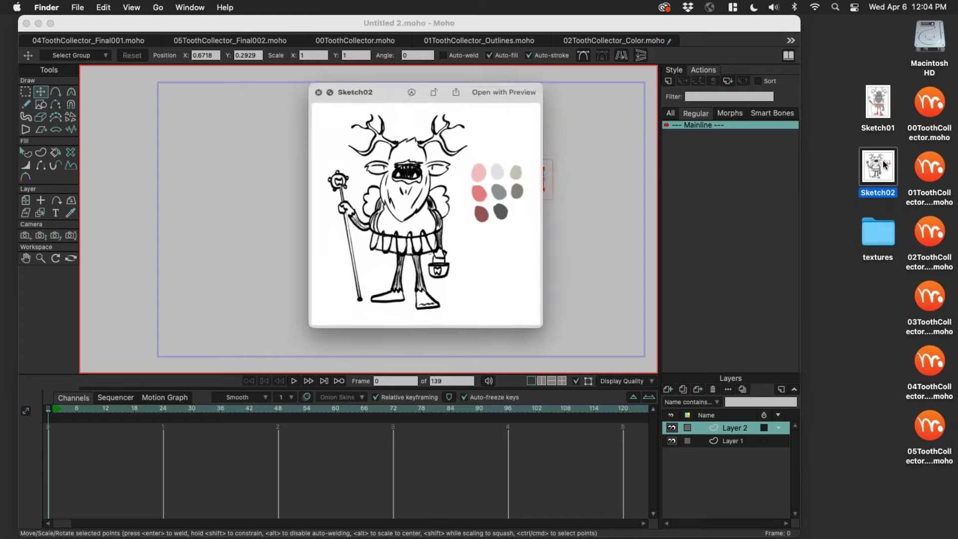
key(space)
click(608, 20)
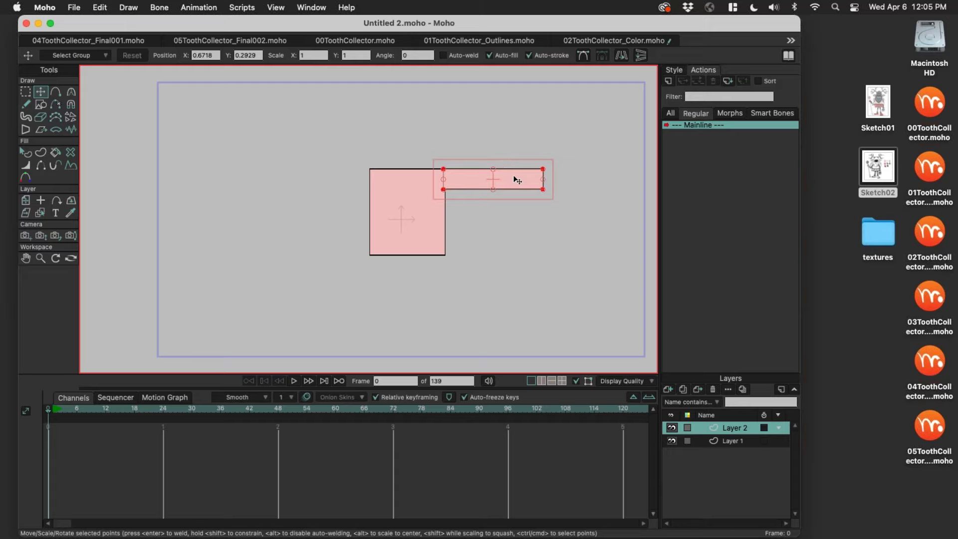
Step: Look through the 02ToothCollector_Color.moho and 00ToothCollector.moho documents, and return to 05ToothCollector_Final002.moho
click(624, 41)
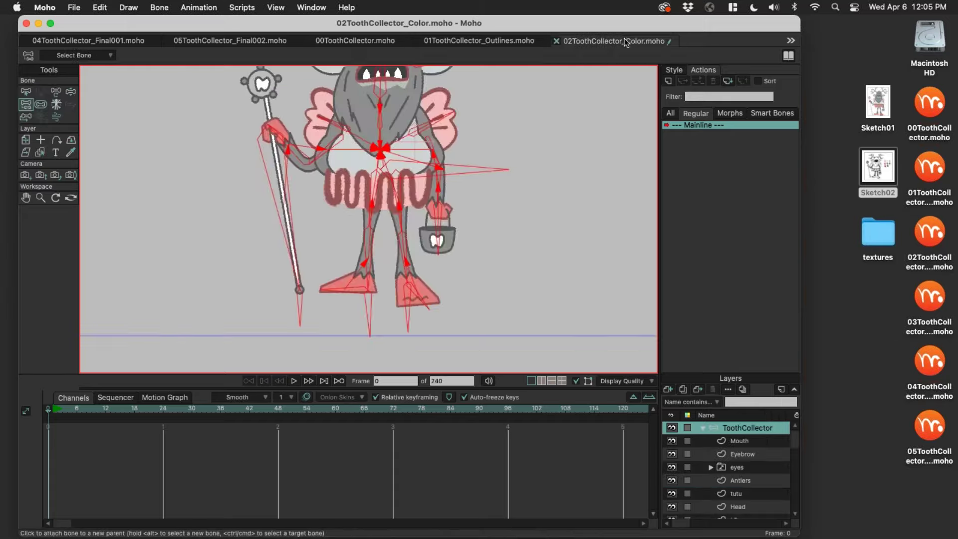
click(358, 41)
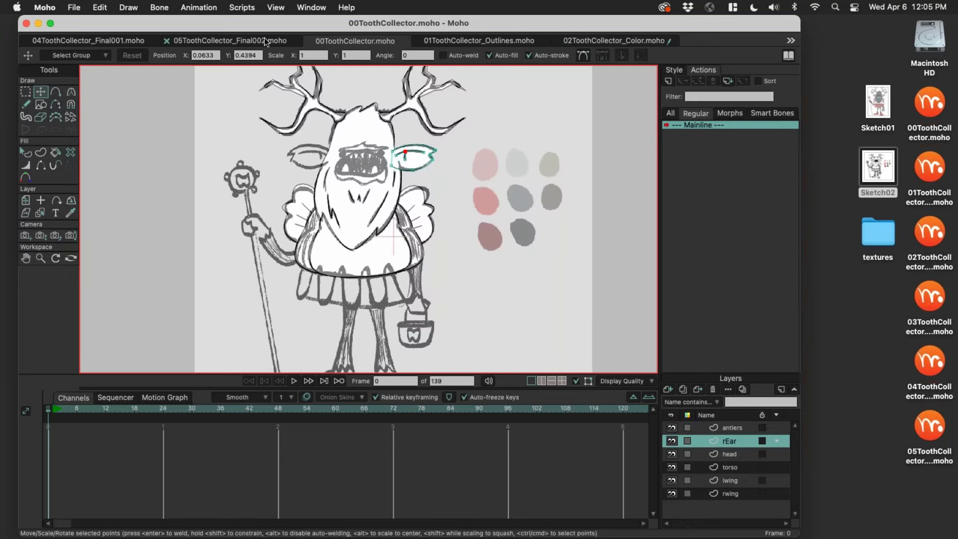
click(211, 42)
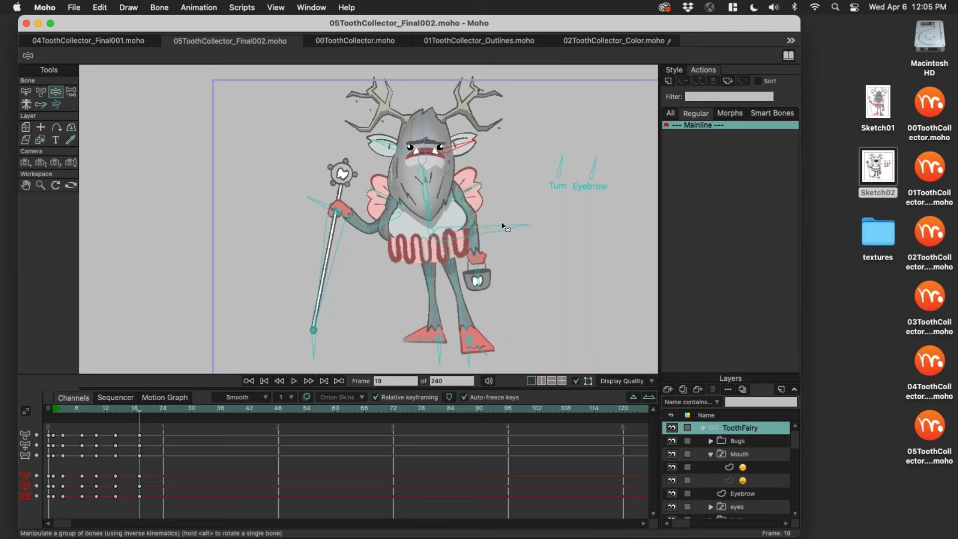
Step: Reposition the body and the staff hand at frame 19, and save the document
drag(503, 222, 508, 228)
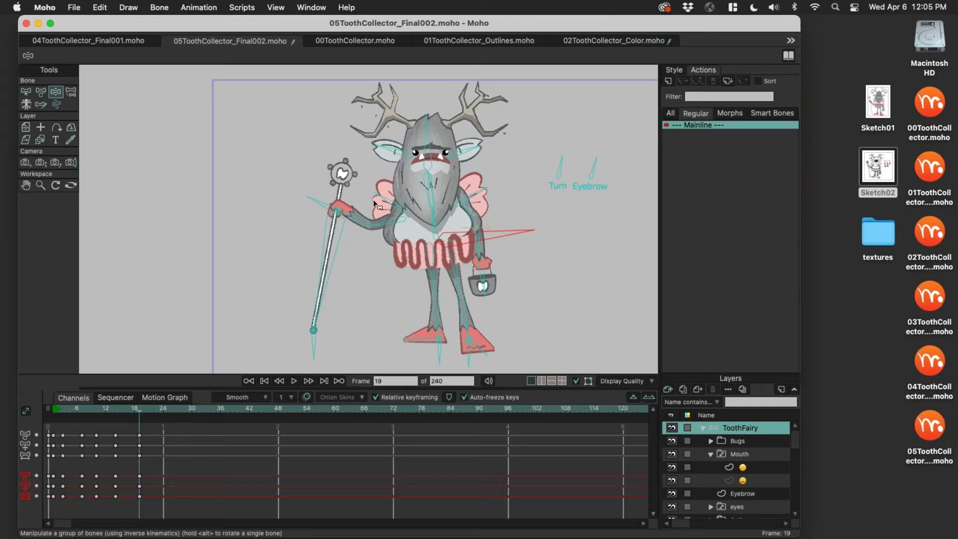
drag(334, 211, 321, 212)
drag(504, 232, 408, 296)
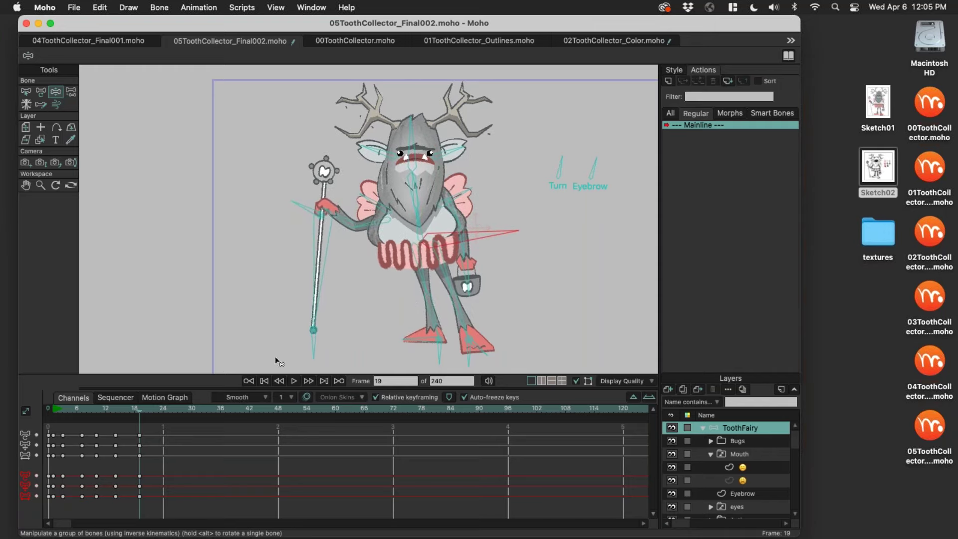
mouse_move(134, 410)
mouse_down()
mouse_move(95, 409)
mouse_move(149, 415)
mouse_move(94, 414)
mouse_move(139, 417)
mouse_move(141, 427)
mouse_up()
drag(511, 234, 483, 216)
scroll(460, 223, down, 5)
scroll(446, 224, up, 3)
key(super+s)
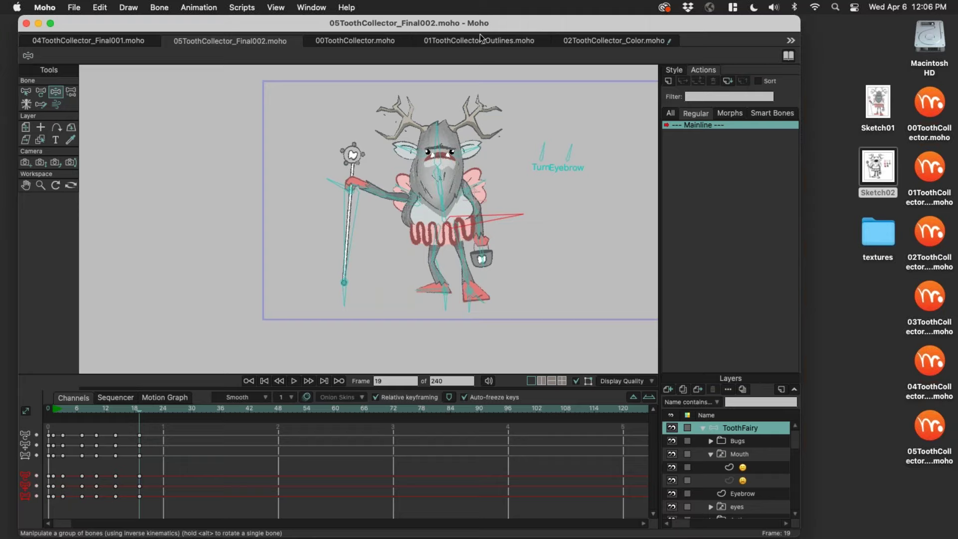
Step: Shift the body at frame 19 and bring the staff's base and hand closer to it
mouse_move(521, 218)
mouse_down()
mouse_move(527, 236)
mouse_move(532, 226)
mouse_up()
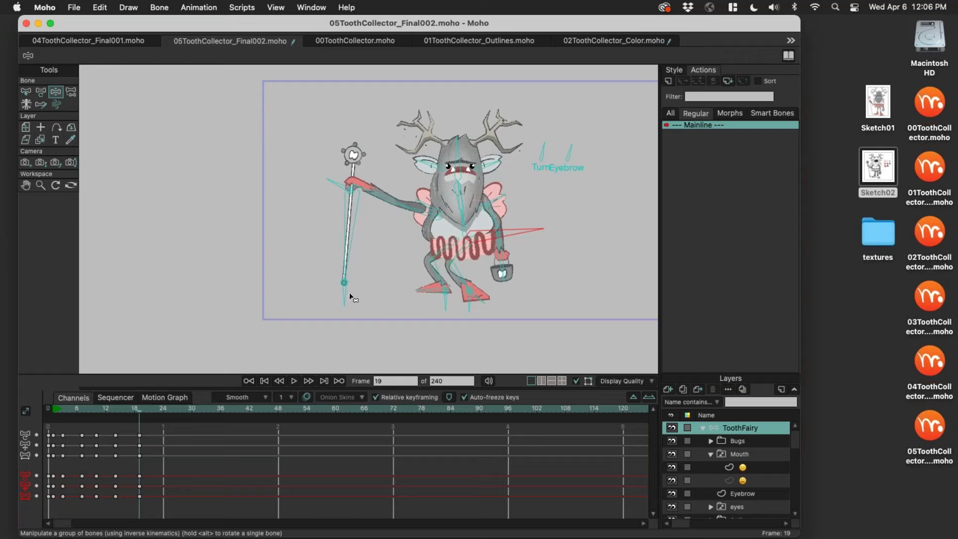
drag(349, 292, 394, 293)
drag(345, 190, 365, 175)
drag(524, 231, 511, 209)
scroll(435, 208, down, 3)
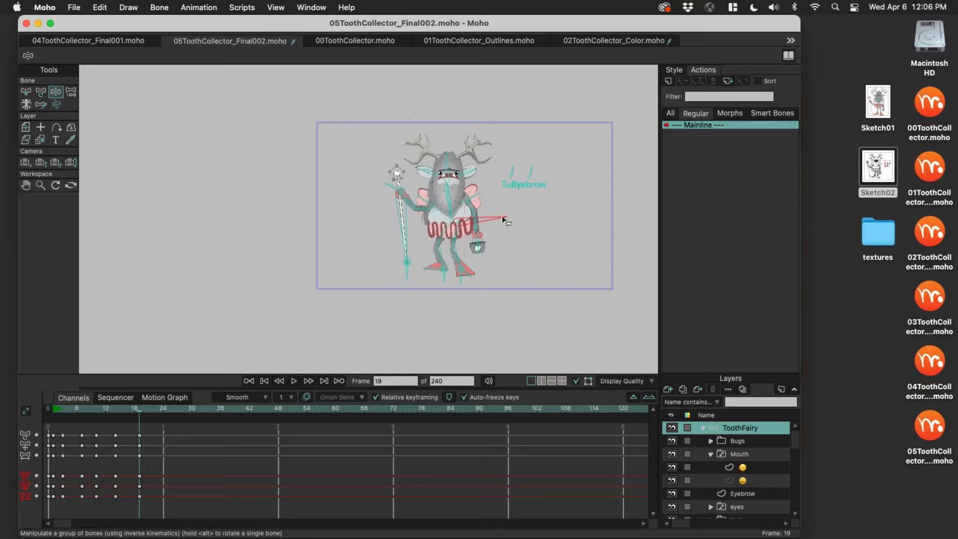